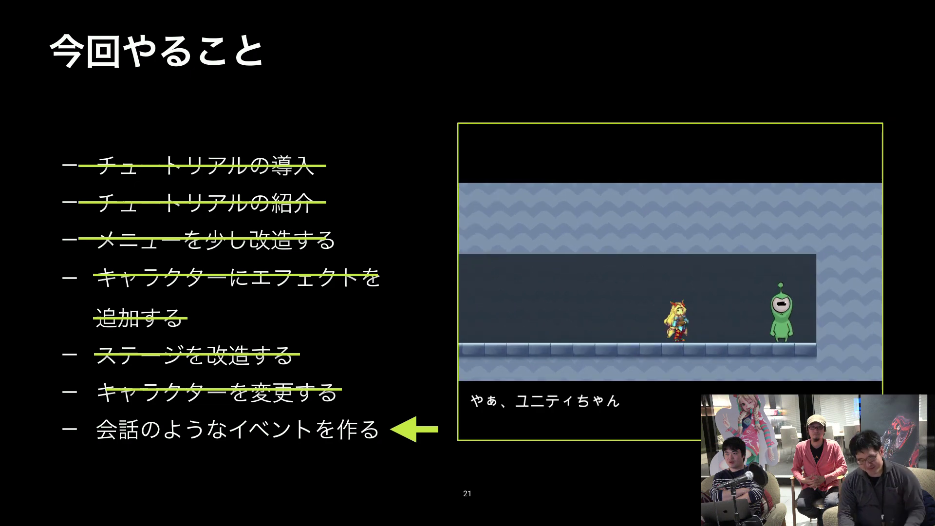
Exit the Keynote slideshow to edit slide 21 again.
key(Escape)
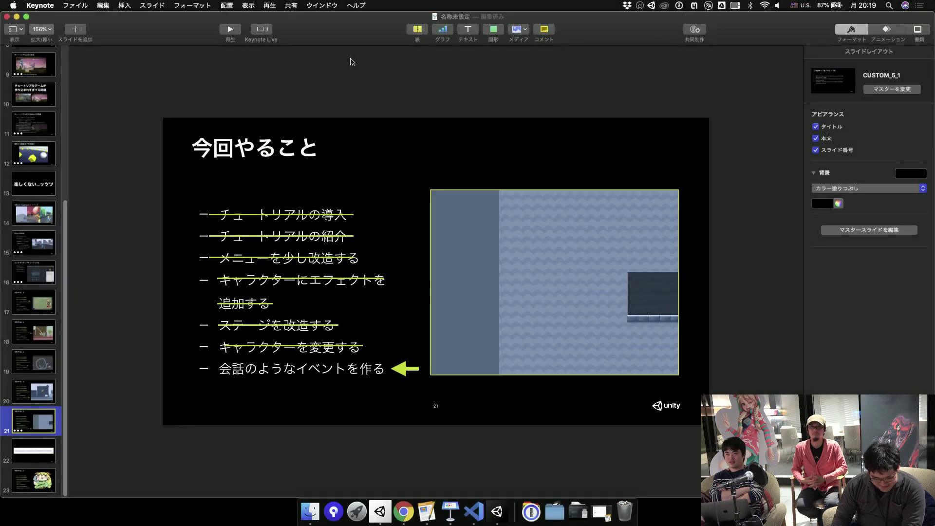
In Unity, collapse Grid and Enemies in the Hierarchy and select the Alien.
click(484, 507)
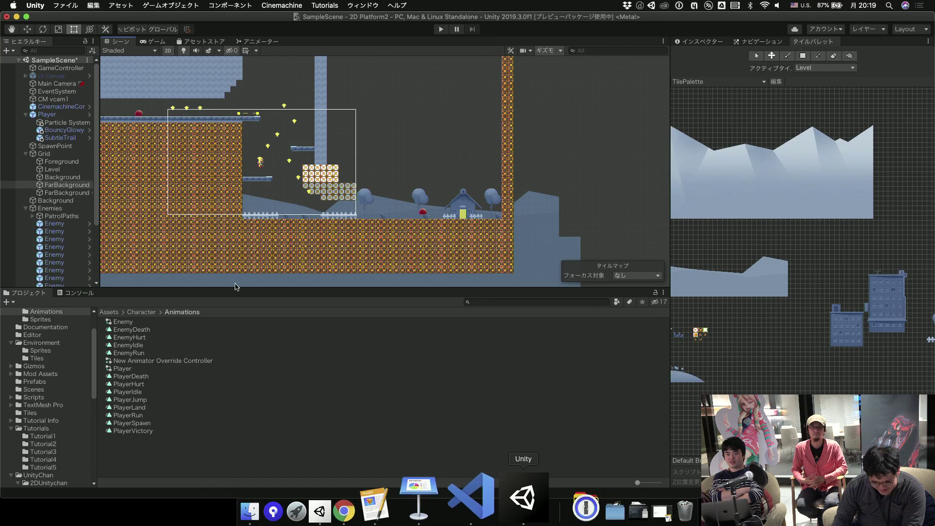
click(25, 153)
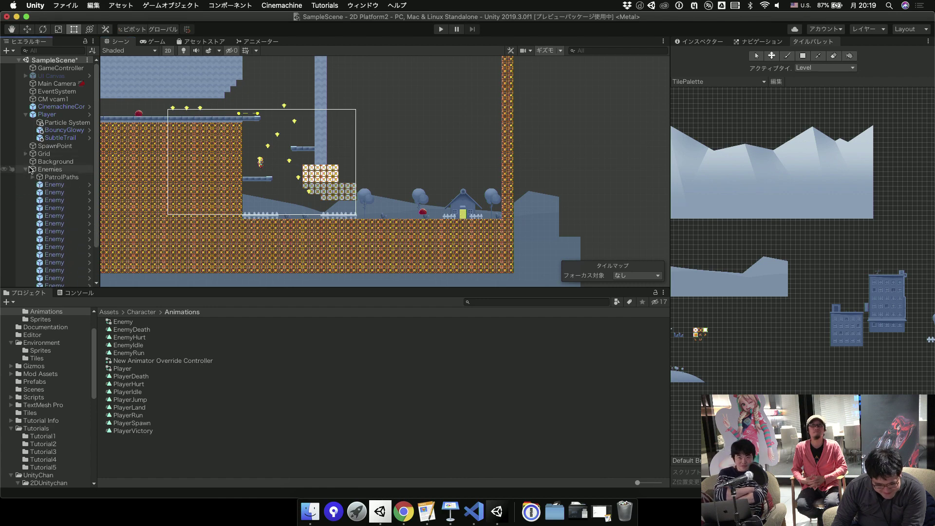
click(28, 170)
click(26, 170)
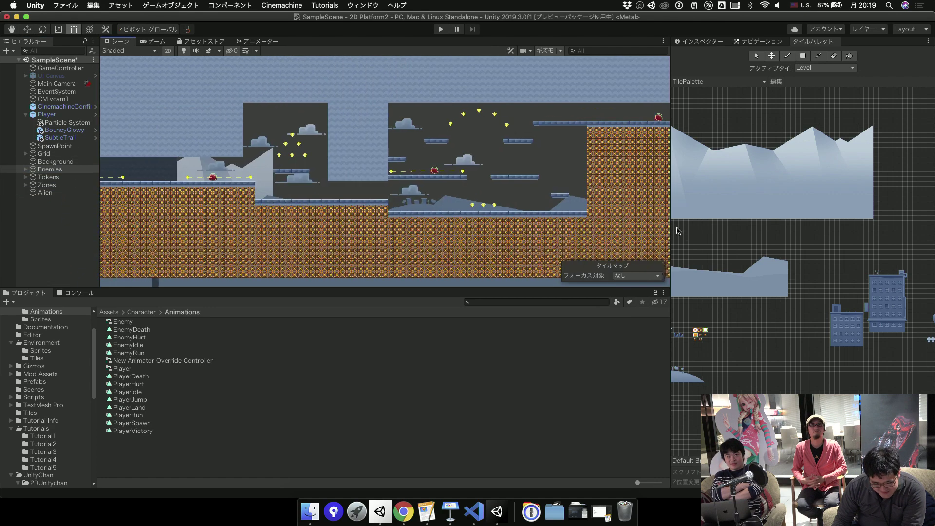
scroll(223, 144, left, 10)
scroll(224, 146, down, 3)
scroll(231, 161, down, 3)
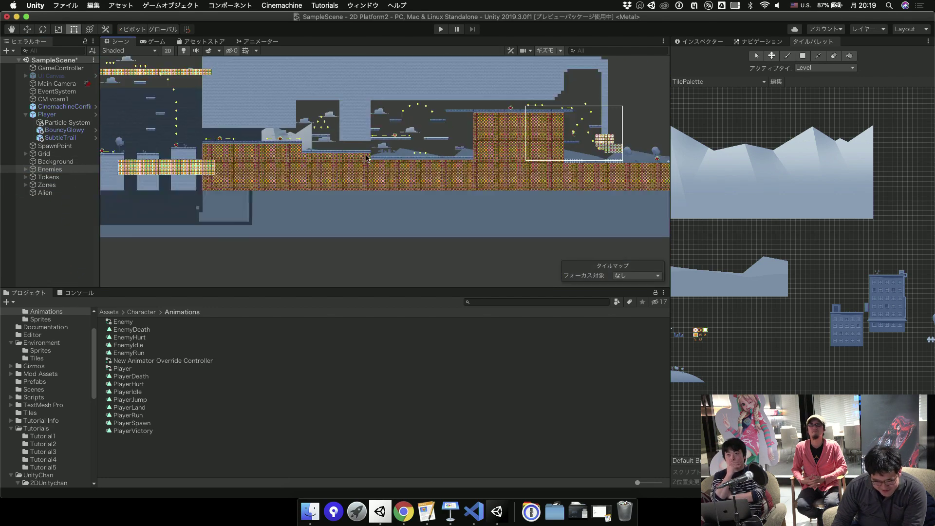
scroll(239, 180, down, 3)
scroll(246, 200, down, 3)
scroll(247, 200, up, 2)
scroll(197, 211, up, 5)
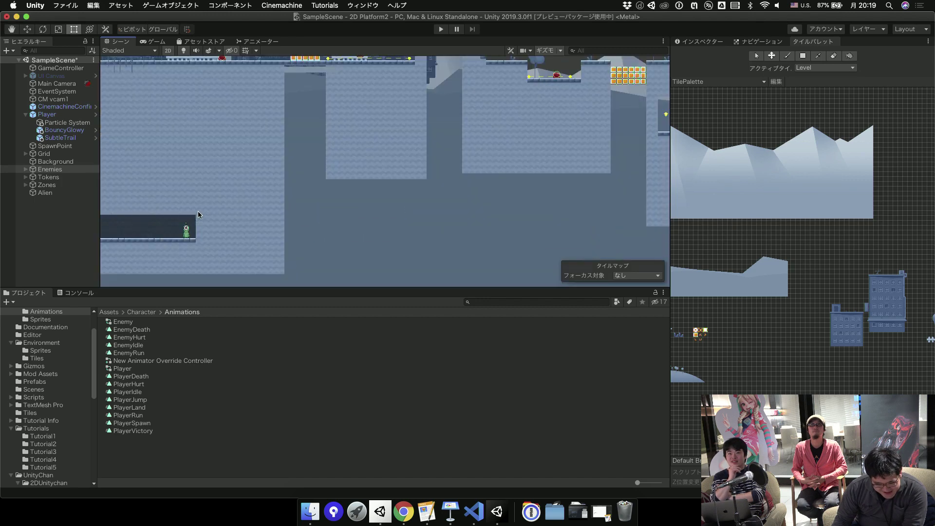
scroll(195, 220, up, 4)
click(45, 192)
With the Move tool, drag the Alien onto the ground beside the fence near the start.
scroll(577, 226, down, 3)
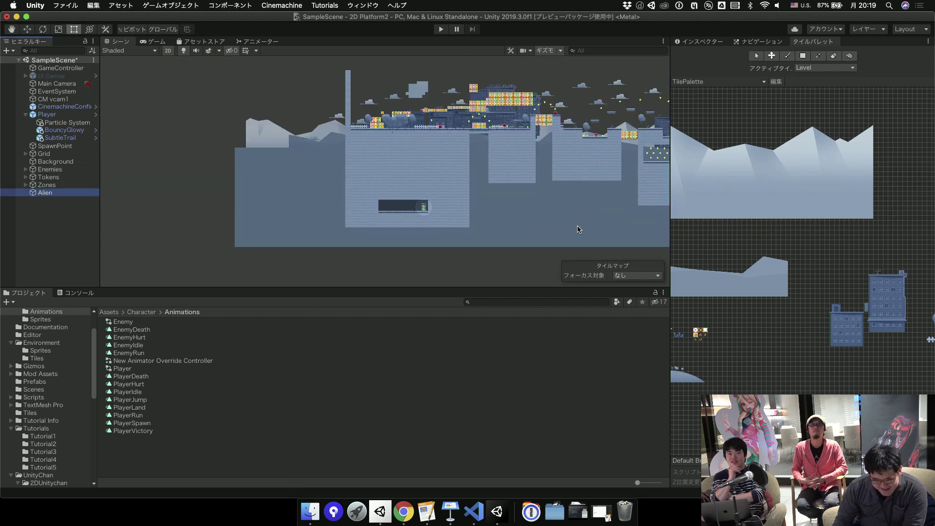
middle_drag(578, 229, 460, 178)
scroll(341, 187, down, 2)
key(w)
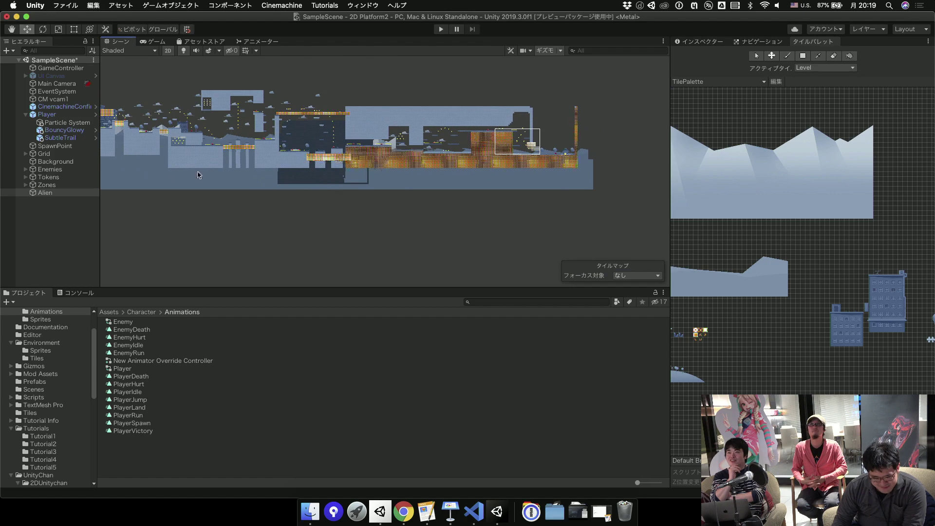
scroll(286, 176, down, 1)
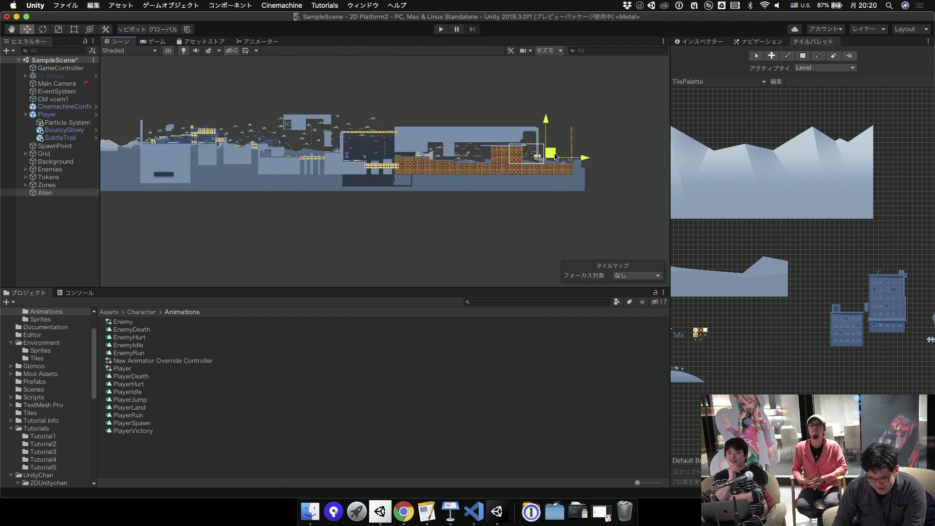
scroll(555, 157, up, 3)
scroll(546, 146, up, 2)
scroll(534, 129, up, 2)
scroll(519, 112, up, 2)
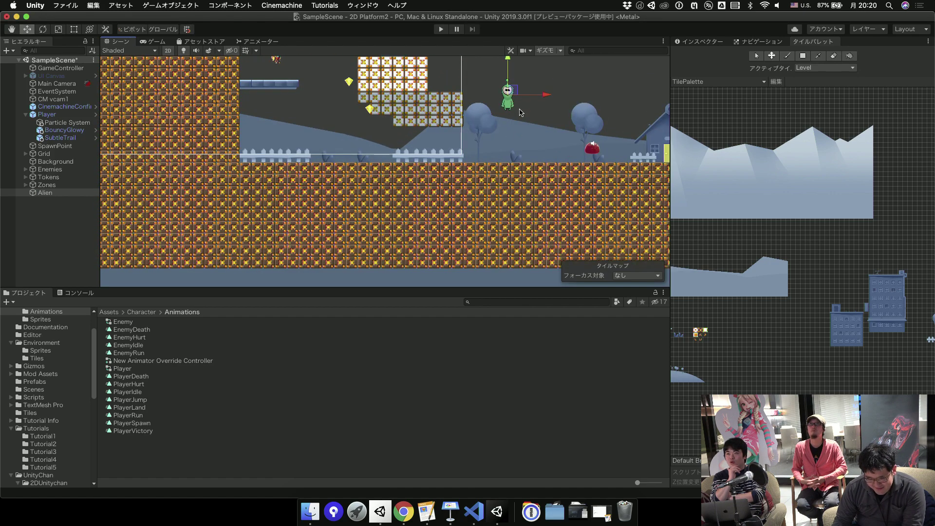
drag(516, 93, 319, 138)
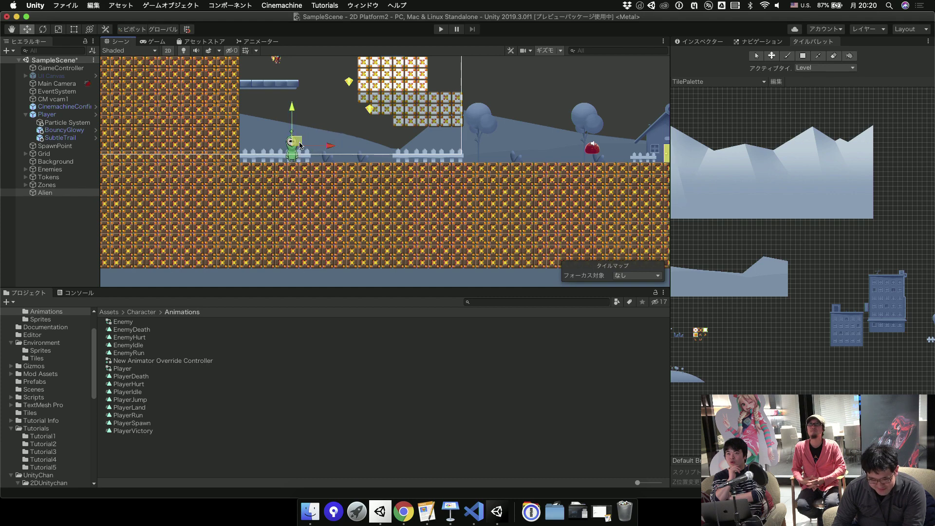
scroll(299, 143, up, 3)
scroll(195, 161, down, 3)
scroll(243, 204, down, 2)
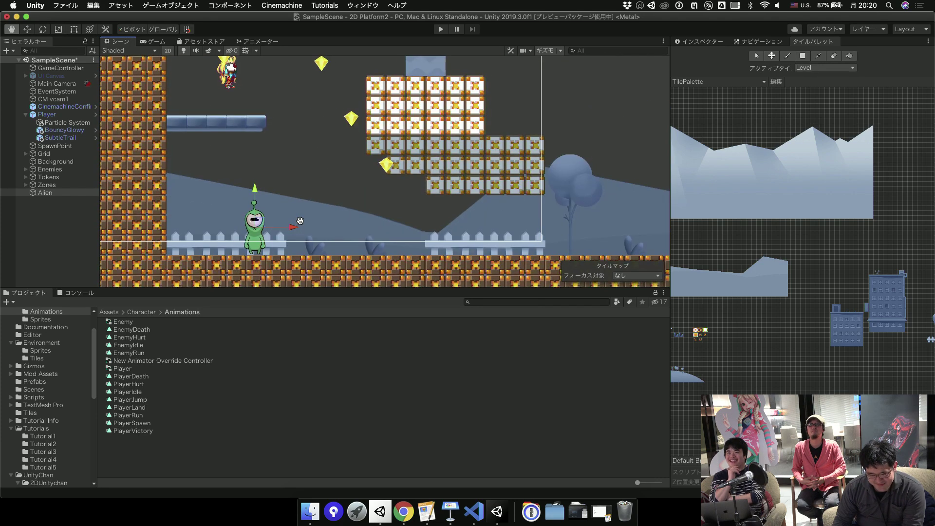
drag(271, 229, 244, 231)
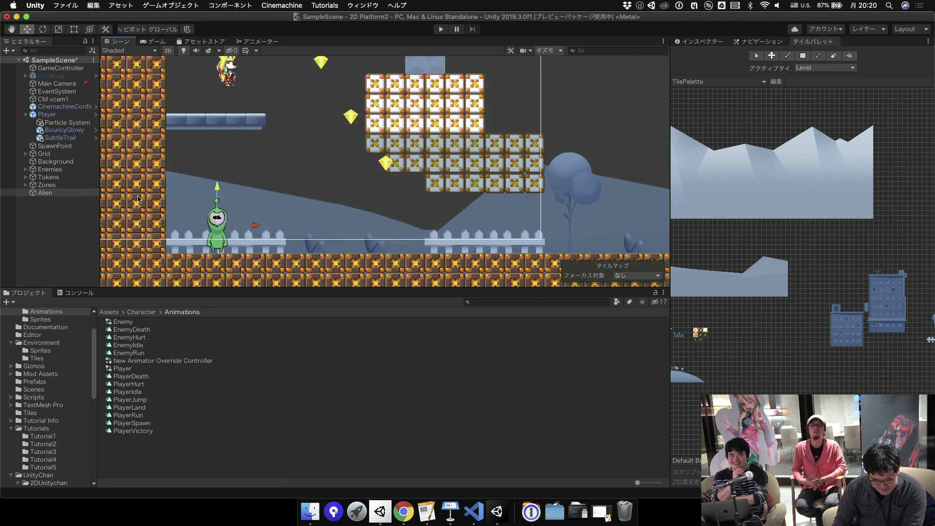
In the Alien's Inspector, search Add Component for 'tri' and add Simple Trigger.
click(692, 43)
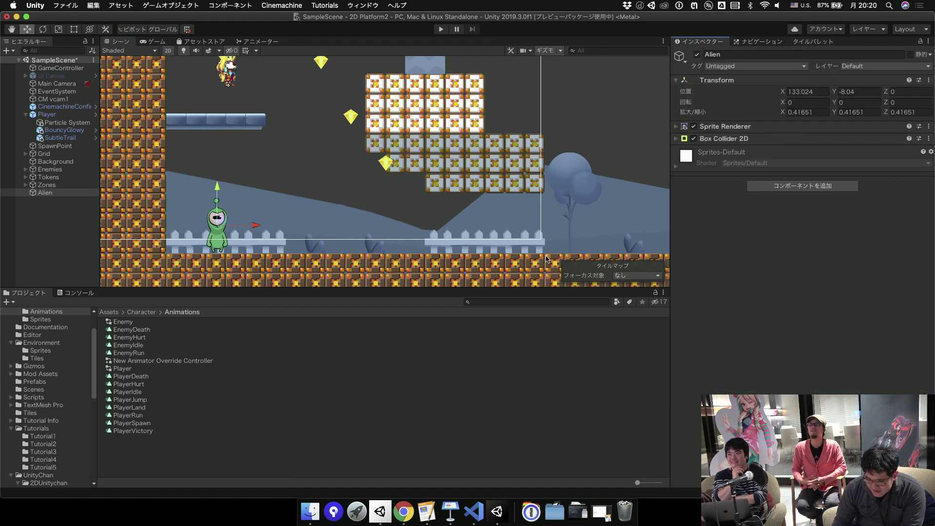
click(753, 140)
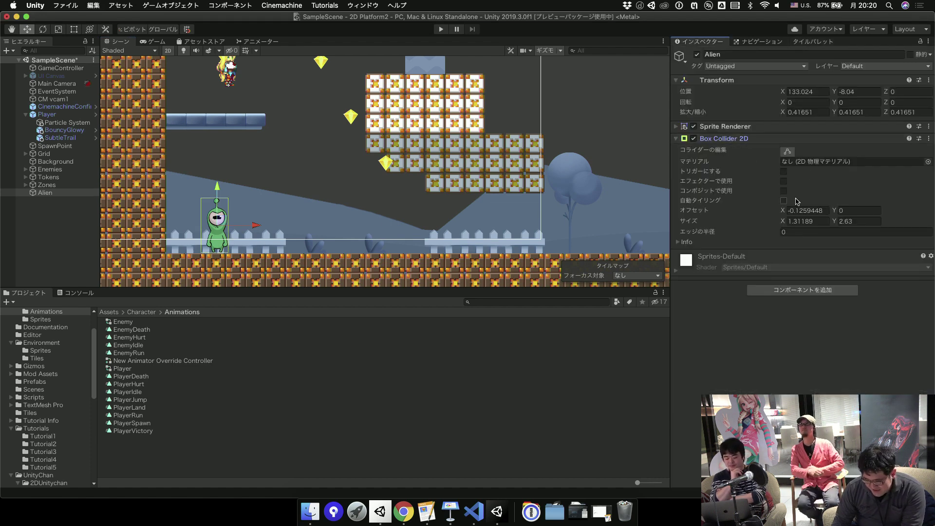
click(733, 140)
click(806, 188)
text(re)
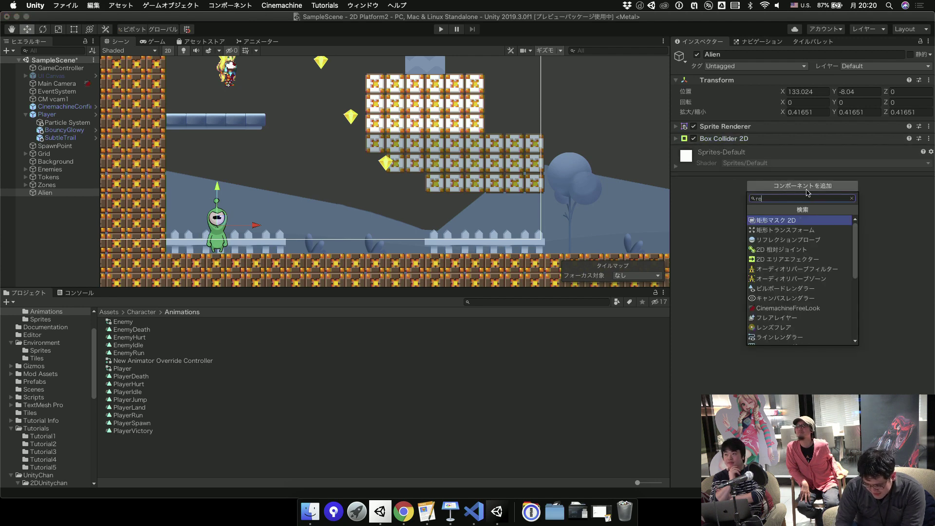
text(uffwe)
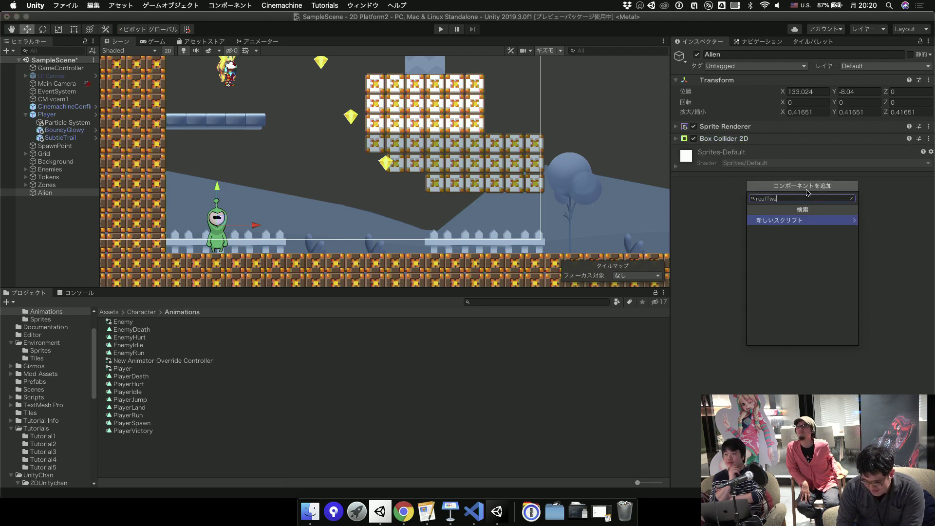
key(BackSpace)
key(BackSpace)
key(BackSpace)
key(BackSpace)
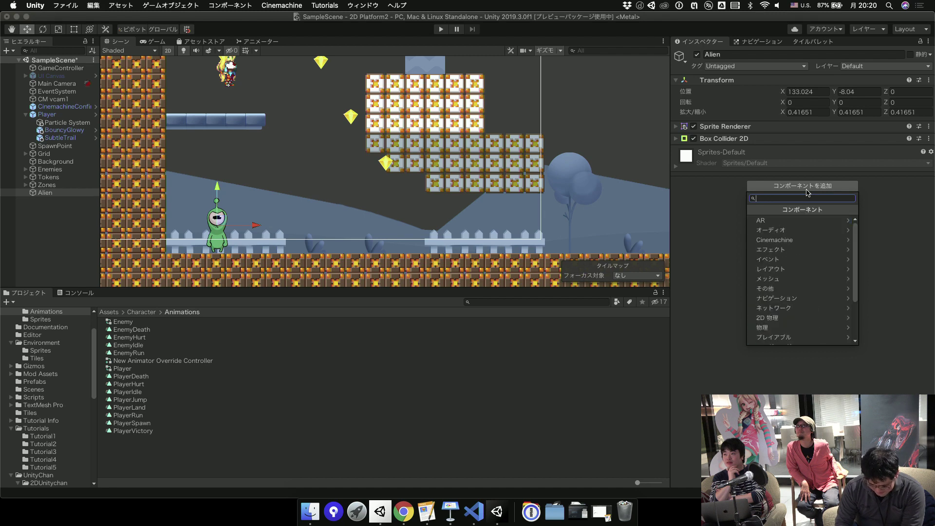
text(tri)
key(Down)
key(Down)
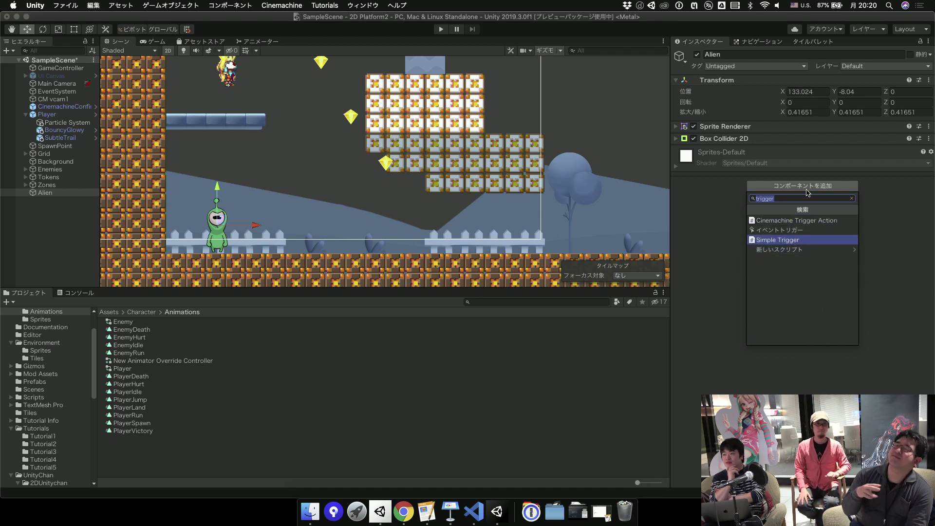
key(Return)
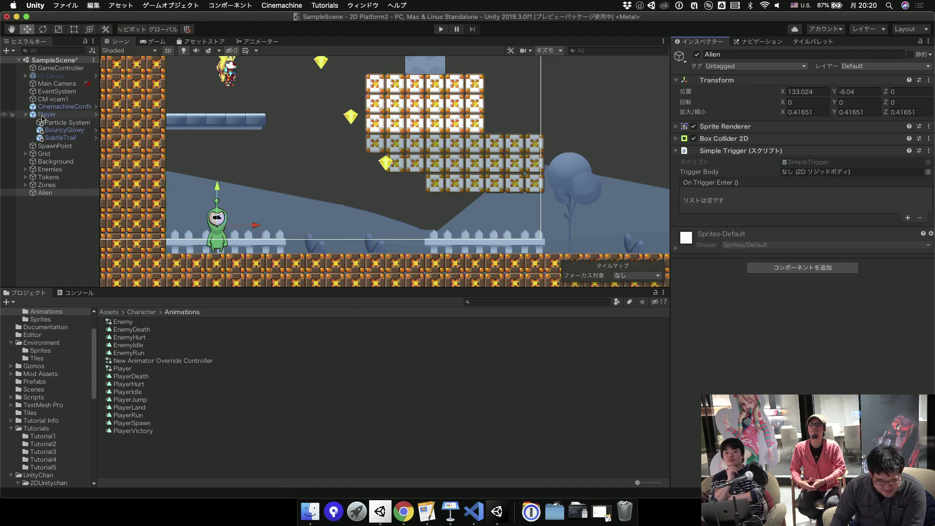
Set Player as Trigger Body, add an On Trigger Enter entry, create script 'ShowLog' and open it.
drag(43, 117, 684, 216)
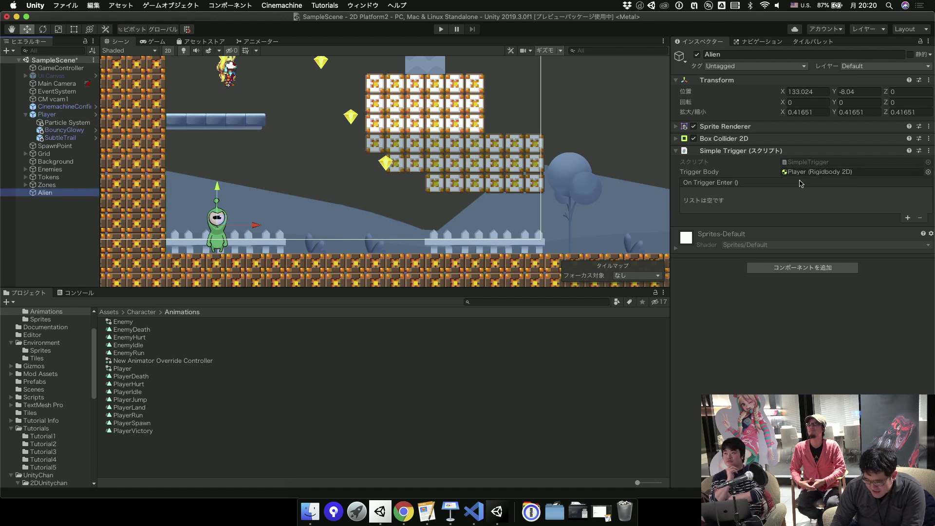
click(908, 219)
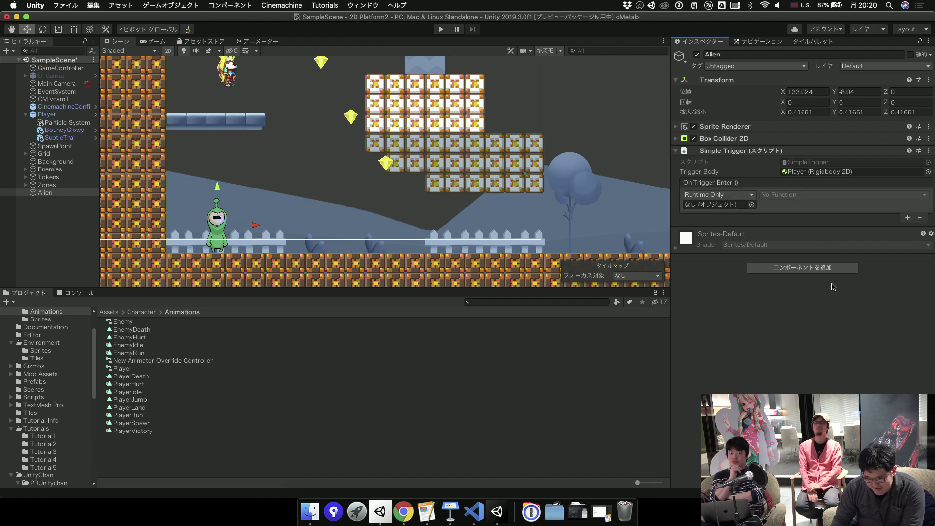
click(811, 269)
key(BackSpace)
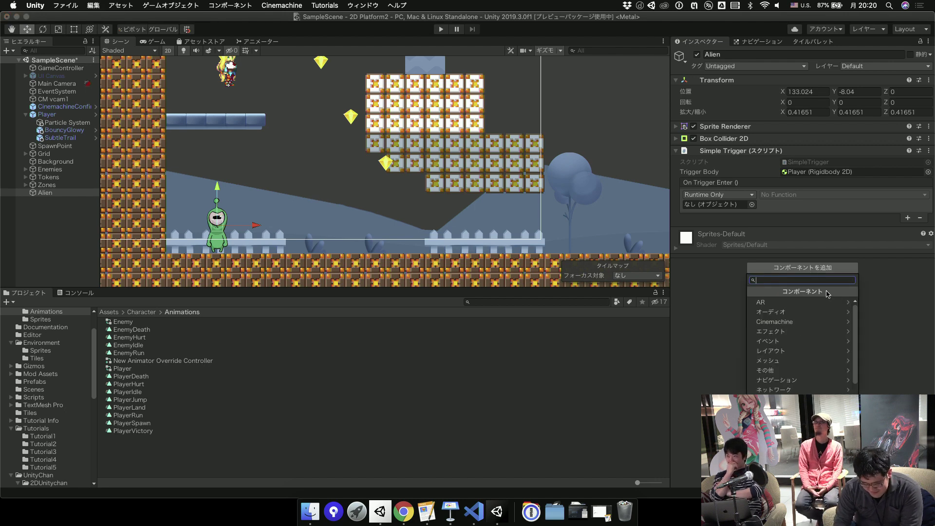
text(ri)
key(BackSpace)
key(BackSpace)
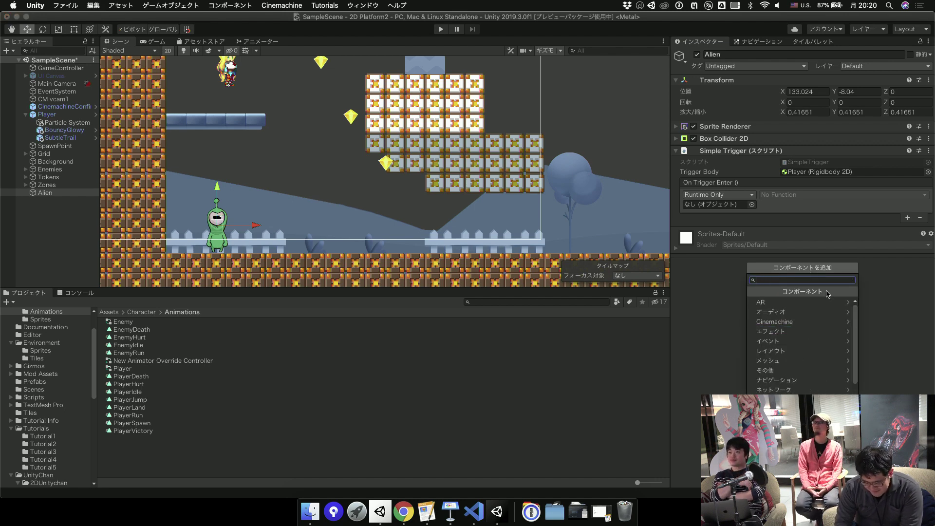
text(ShowLog)
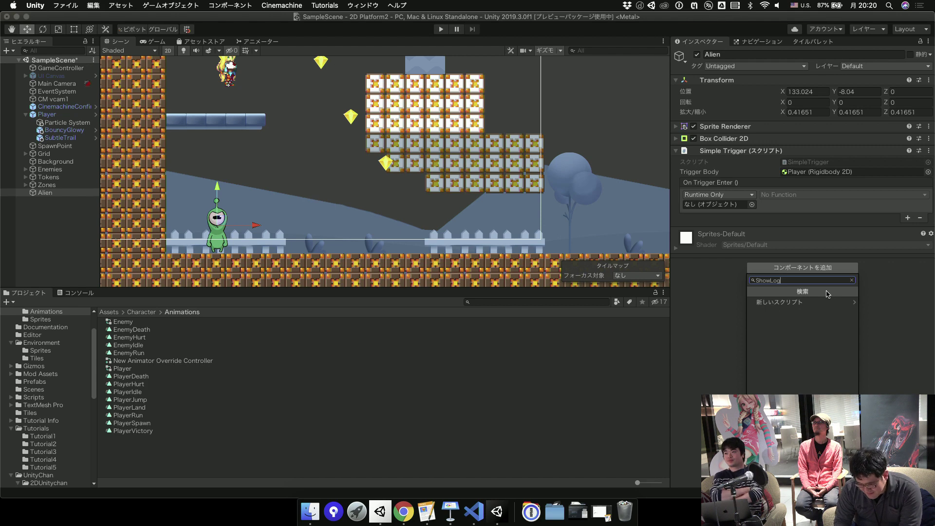
click(827, 302)
key(Return)
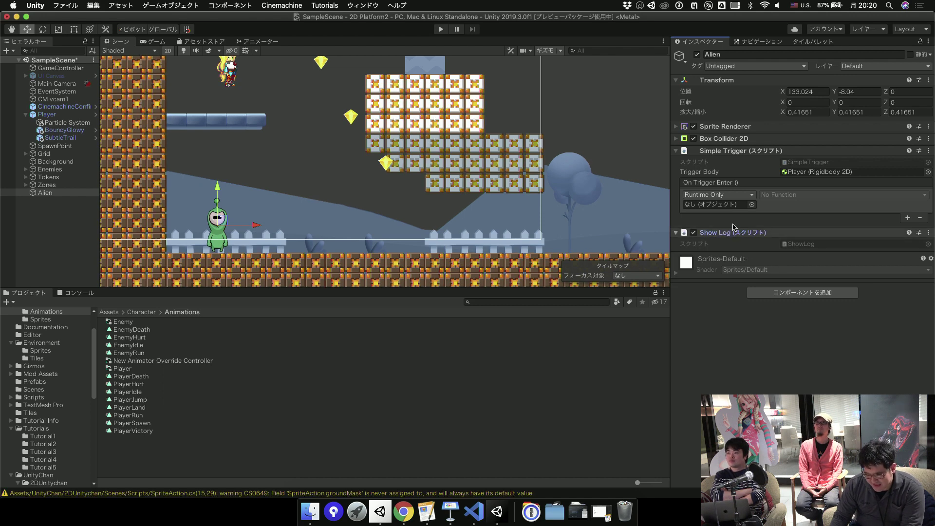
double_click(802, 244)
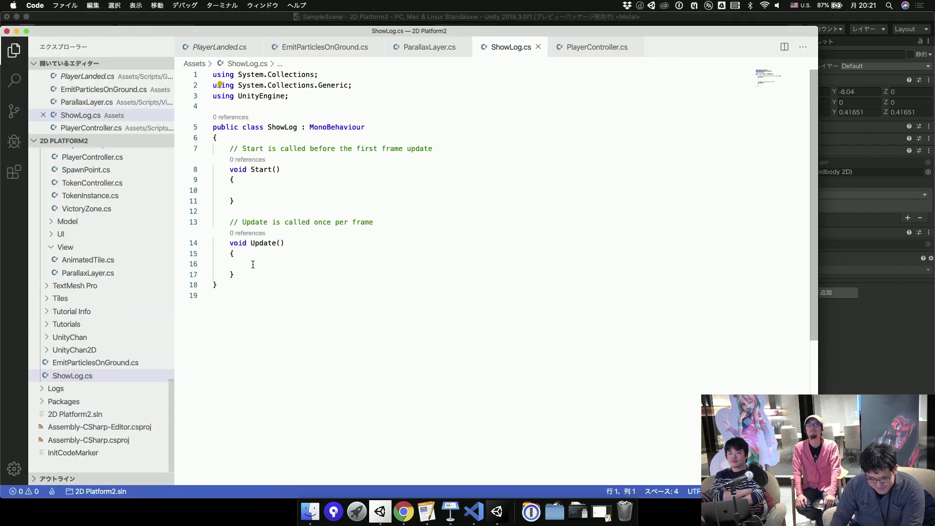
Replace the default Start and Update methods with an empty public void Run() method.
drag(253, 274, 189, 148)
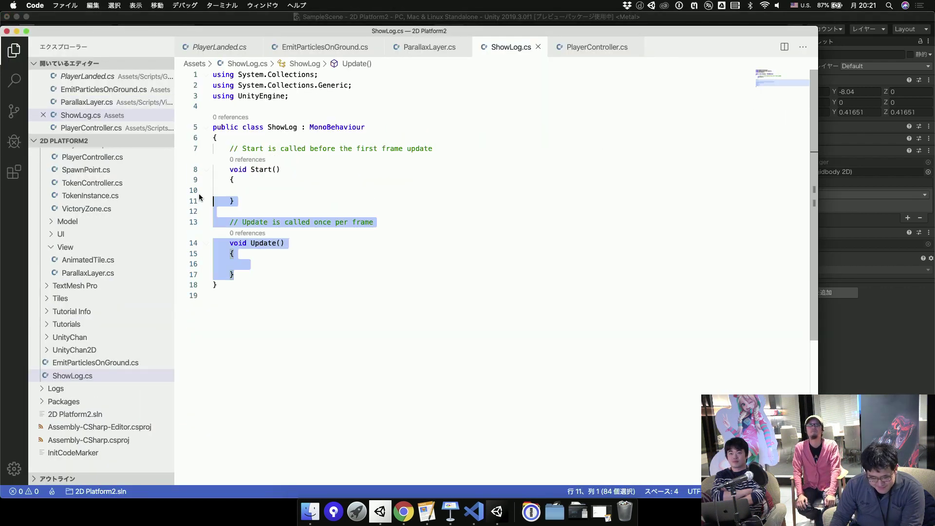
key(BackSpace)
text(o)
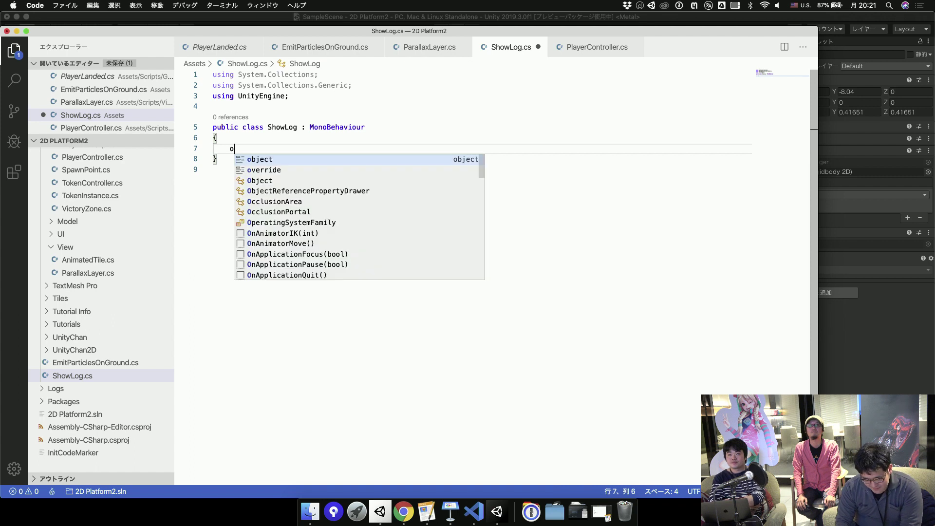
text(uvk)
text(p)
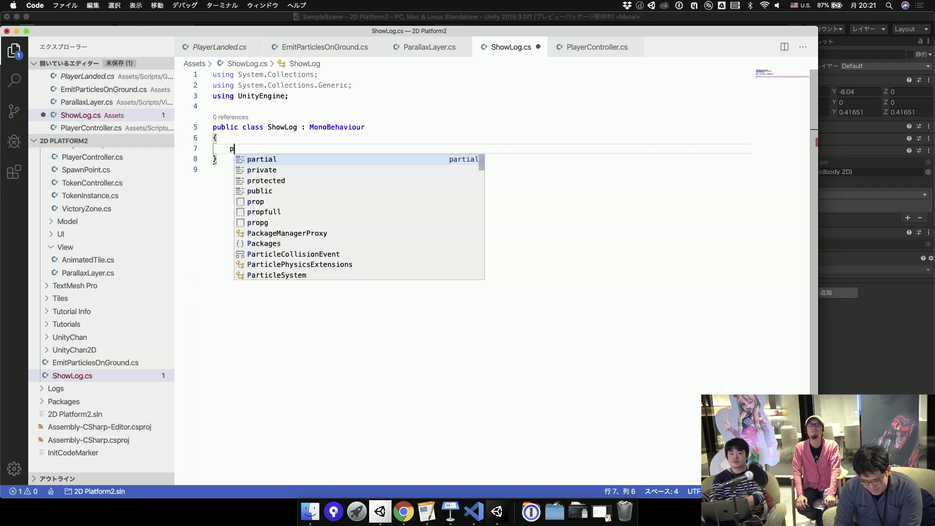
text(ublic void Ru)
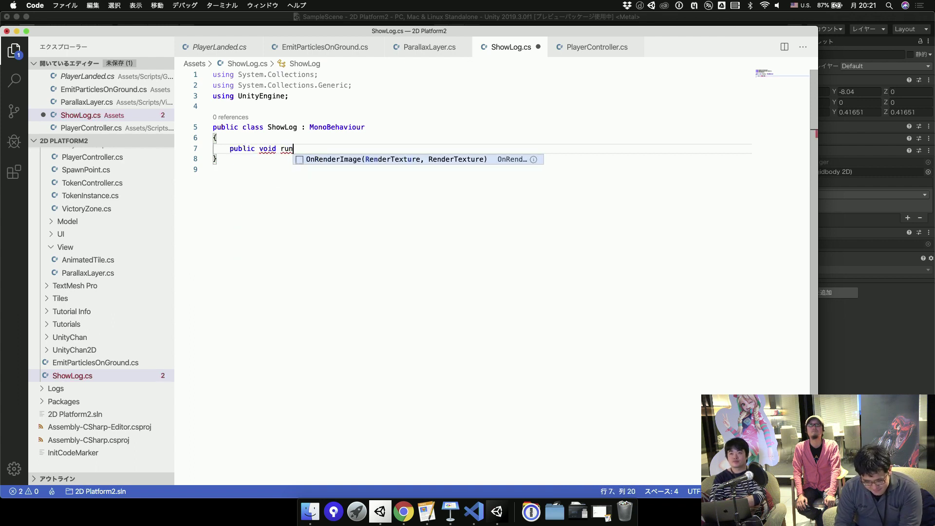
text(n())
key(Return)
text({)
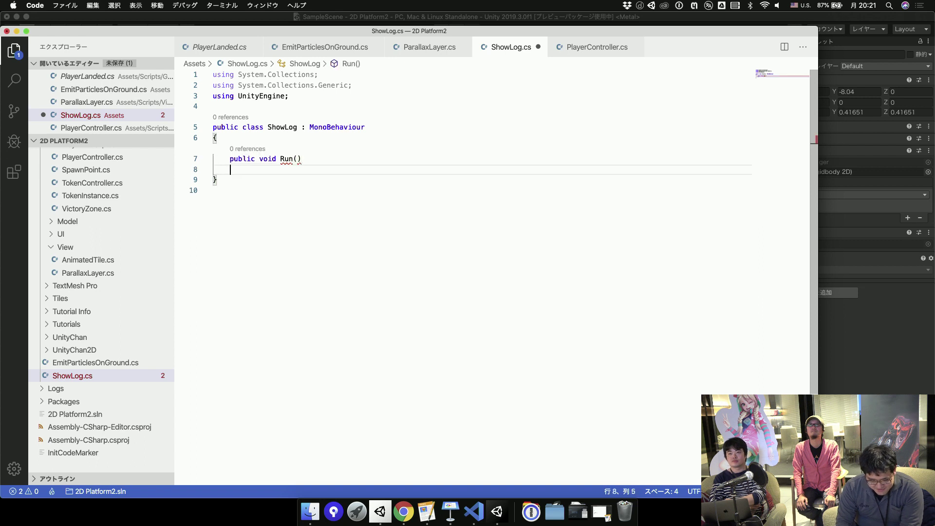
key(Return)
key(Down)
key(Return)
key(Return)
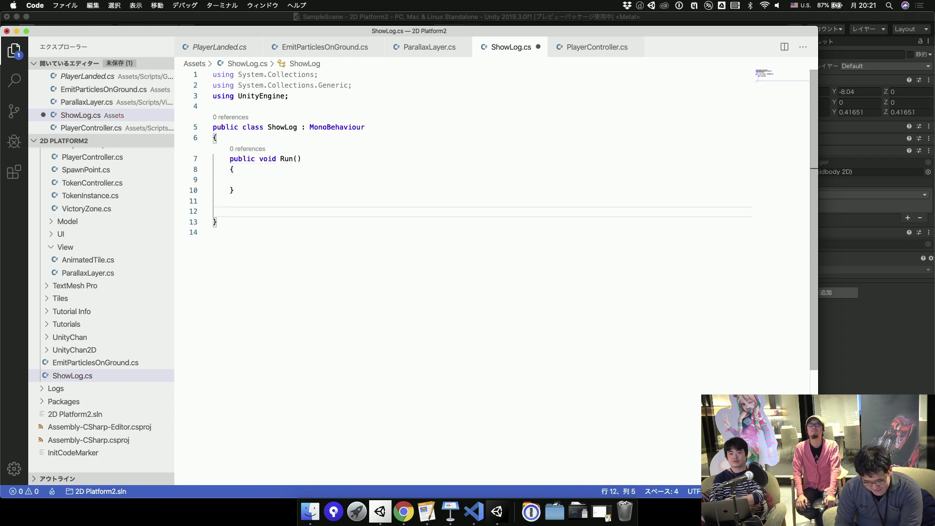
Declare an IEnumerator Message() coroutine with an empty body below Run.
text(void )
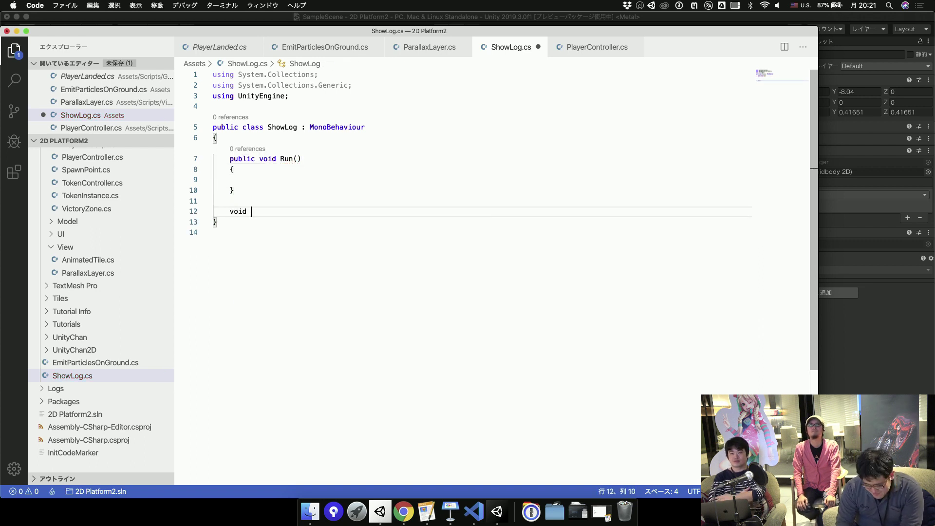
text(Message()
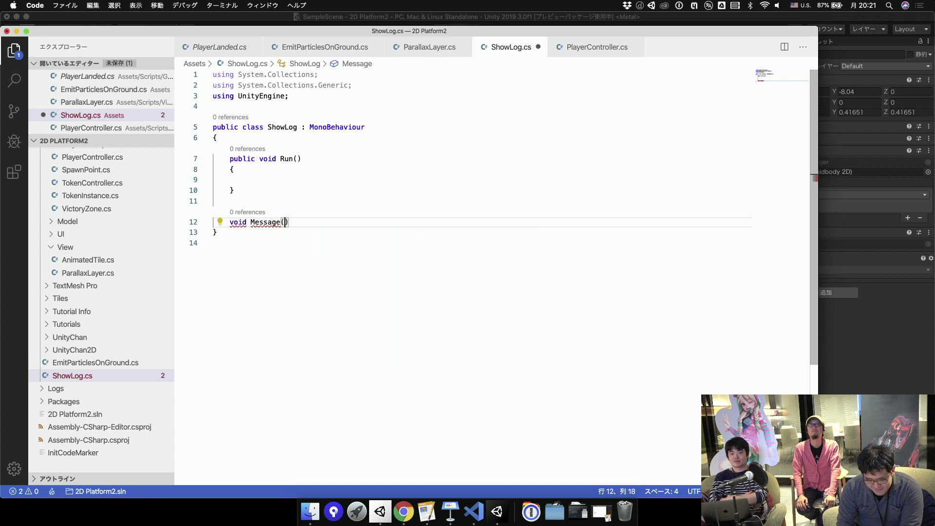
click(213, 233)
click(213, 222)
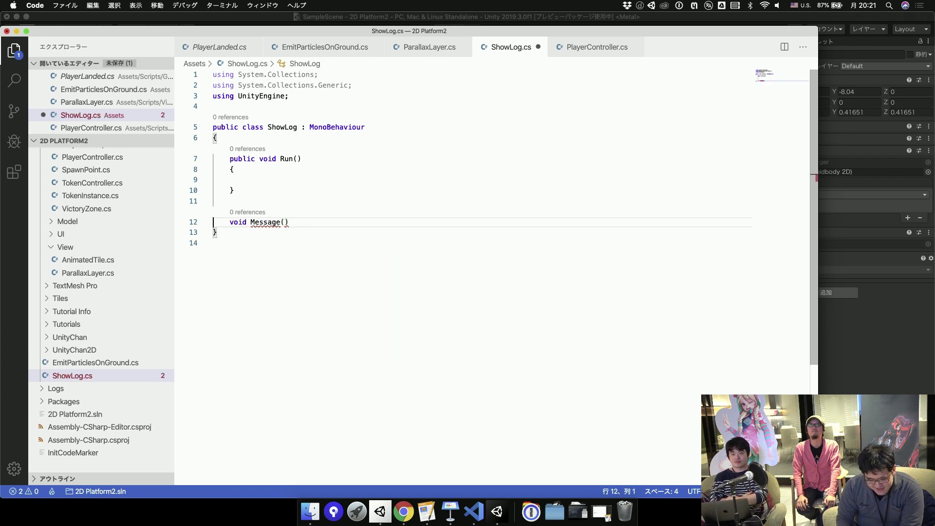
drag(230, 222, 238, 222)
text(IE)
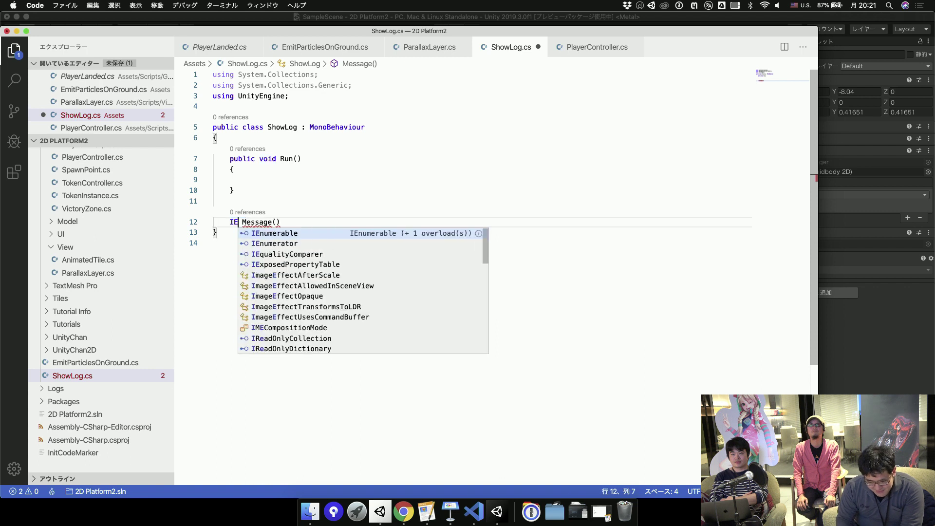
key(Down)
key(Return)
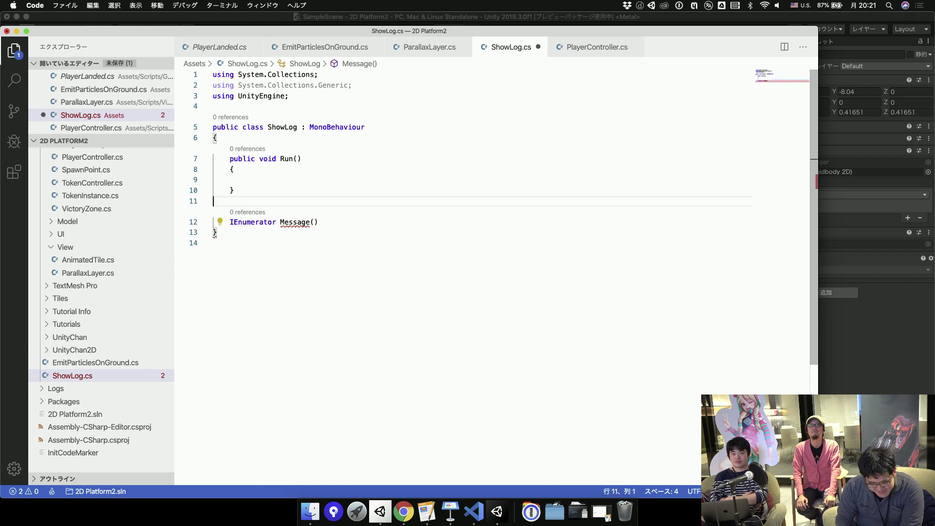
key(End)
key(Return)
text({)
key(Return)
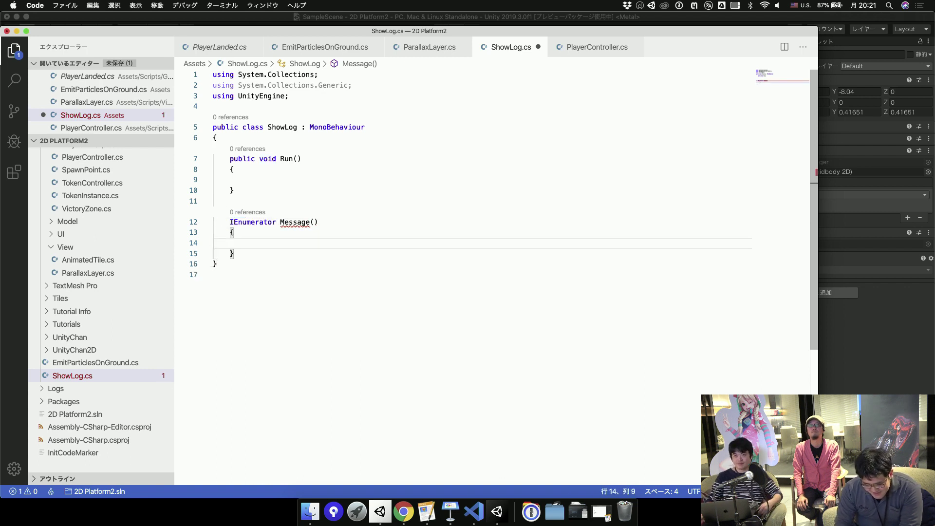
Make Message's first line Debug.Log("やぁ");.
text(Debu)
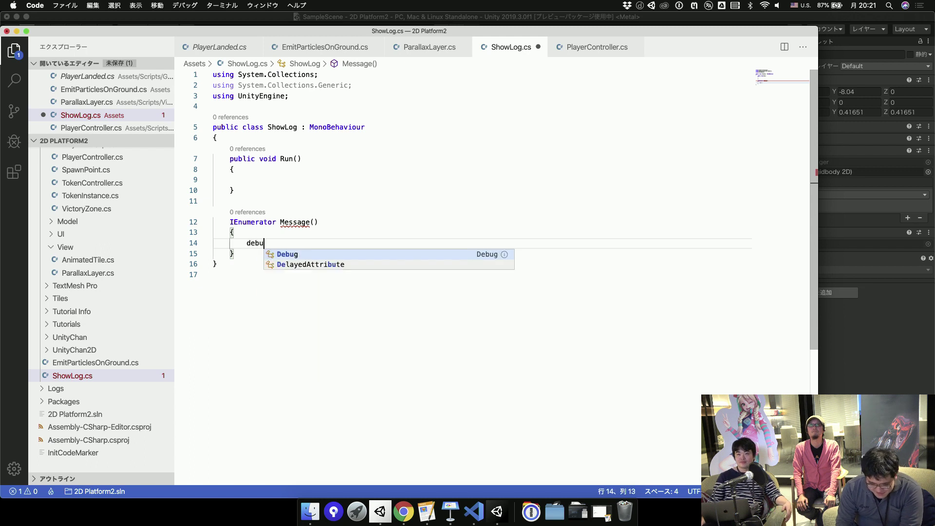
text(g.Log)
key(Escape)
text((")
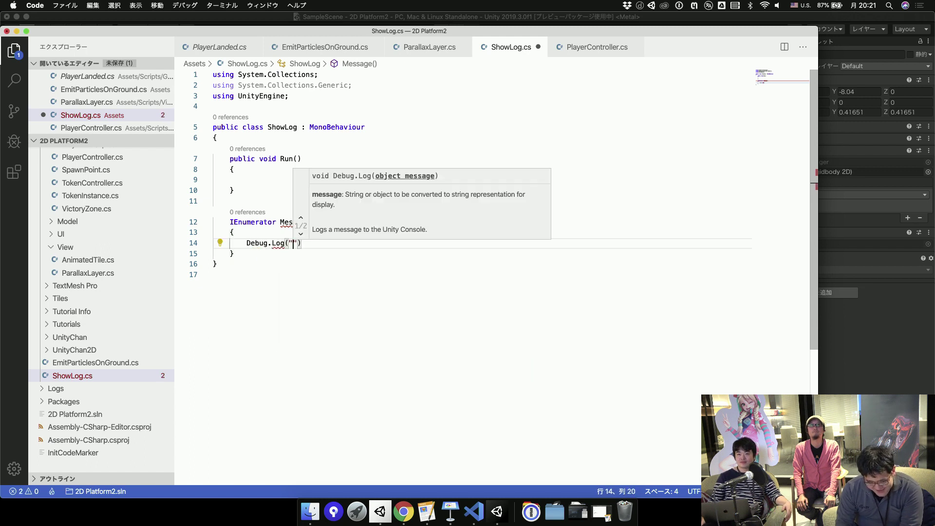
text(やぁ)
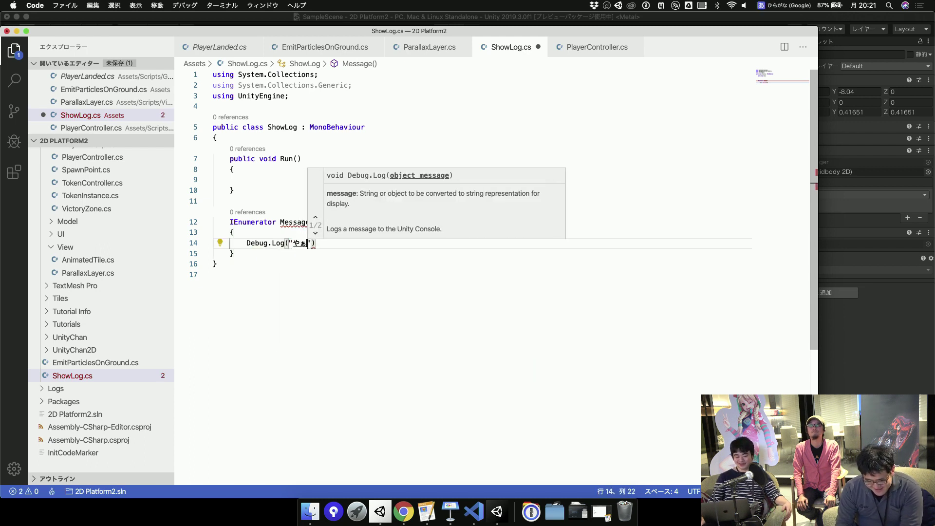
text(");)
key(Return)
Add yield return new WaitUntil(() => Input.GetButtonDown("Fire1")); after the greeting log.
click(213, 263)
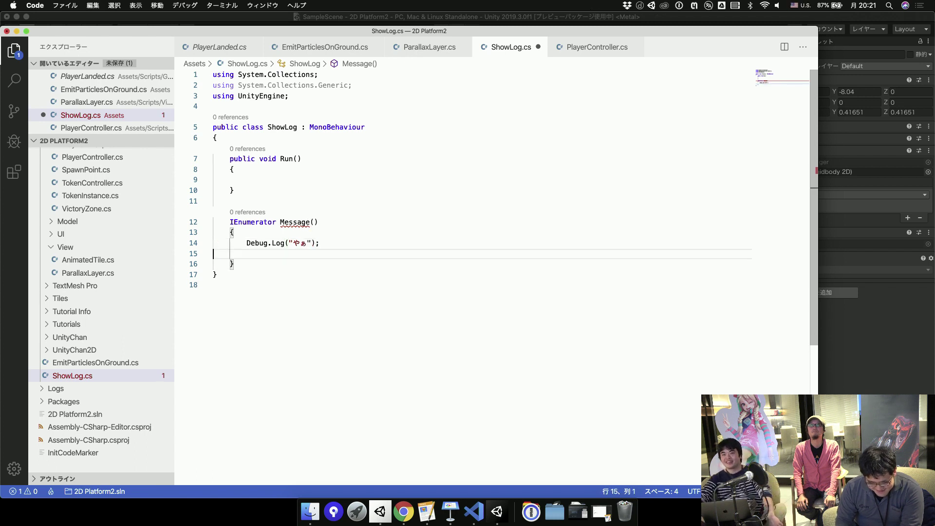
click(246, 253)
text(yi)
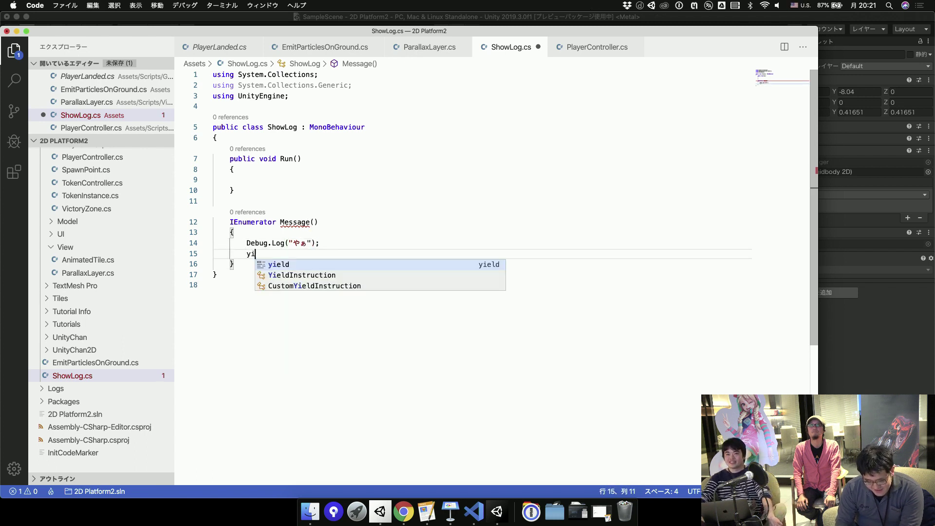
text(eld return ne)
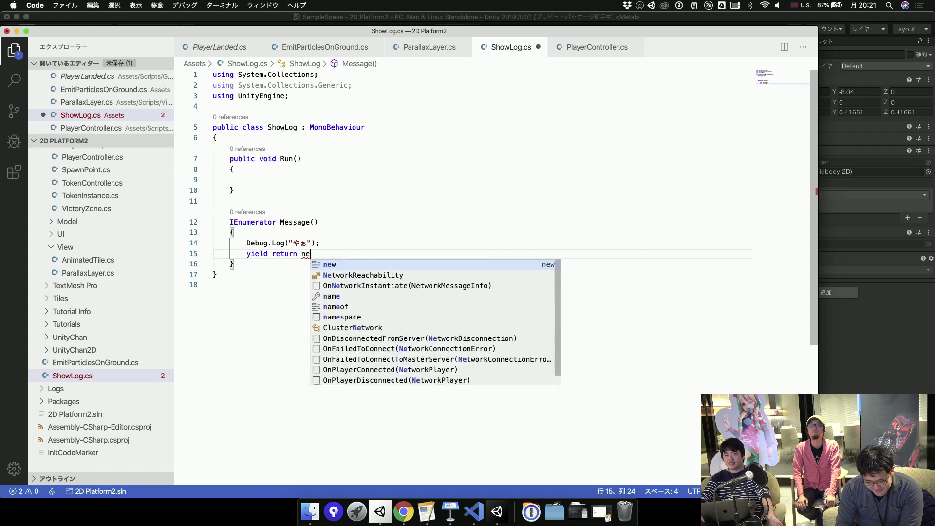
text(w wait)
key(Down)
key(Down)
key(Down)
key(Down)
key(Return)
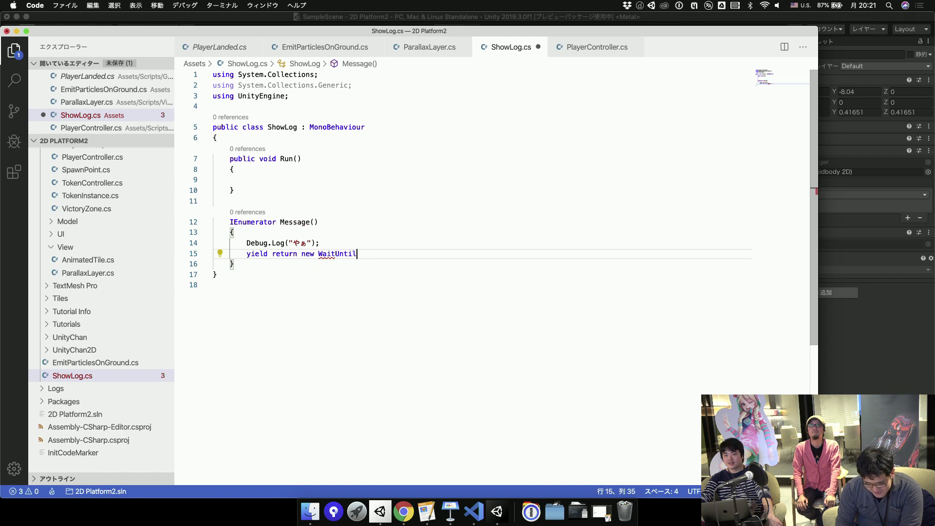
text(() )
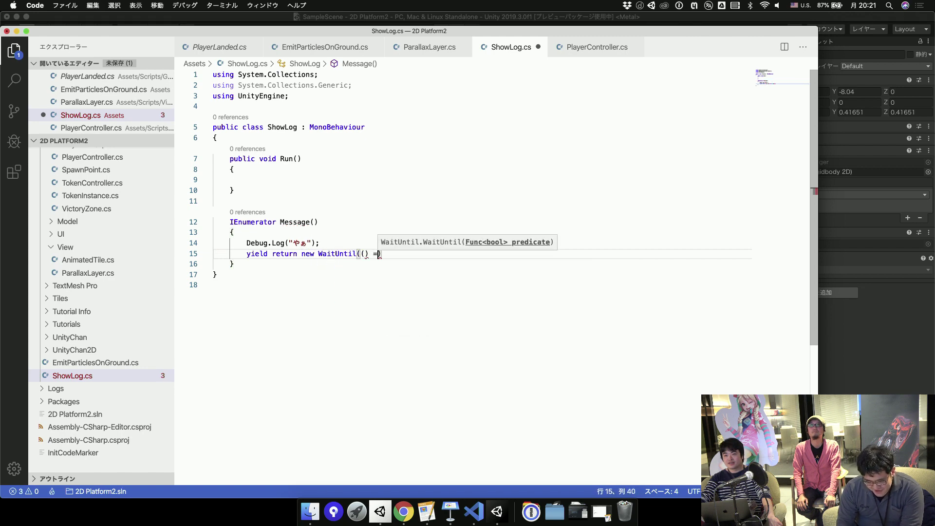
text(=>)
click(214, 253)
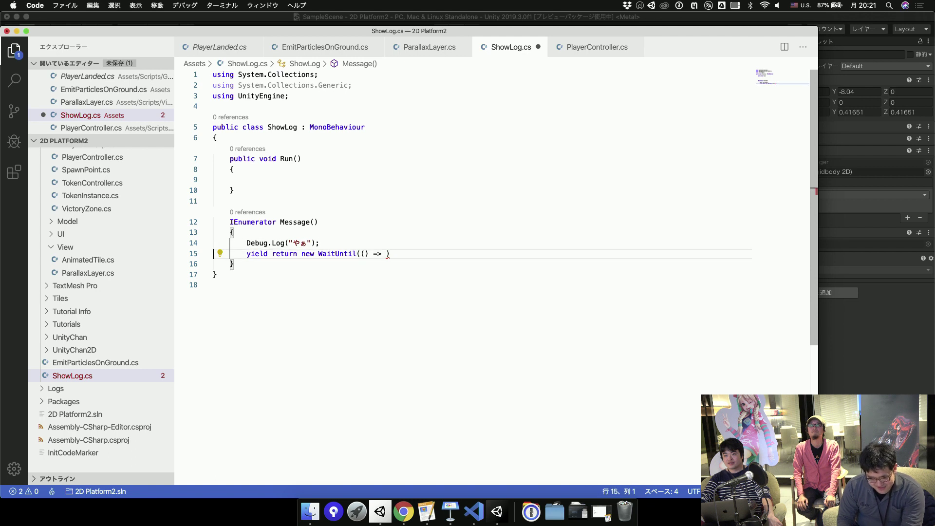
text(In)
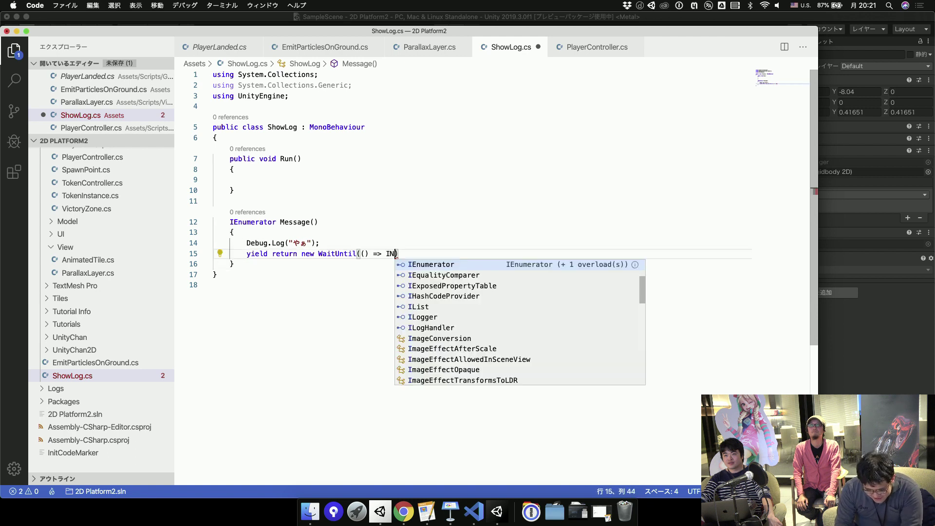
text(put.)
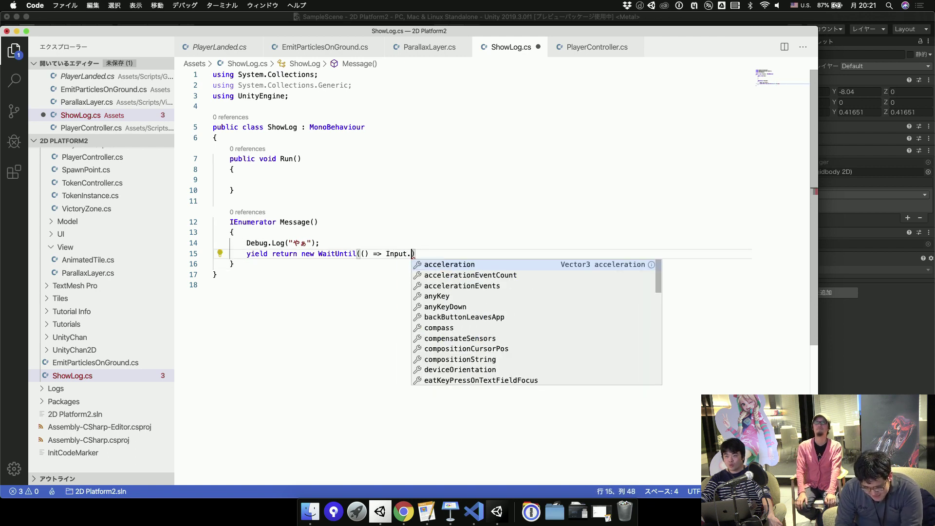
text(getbutt)
key(Return)
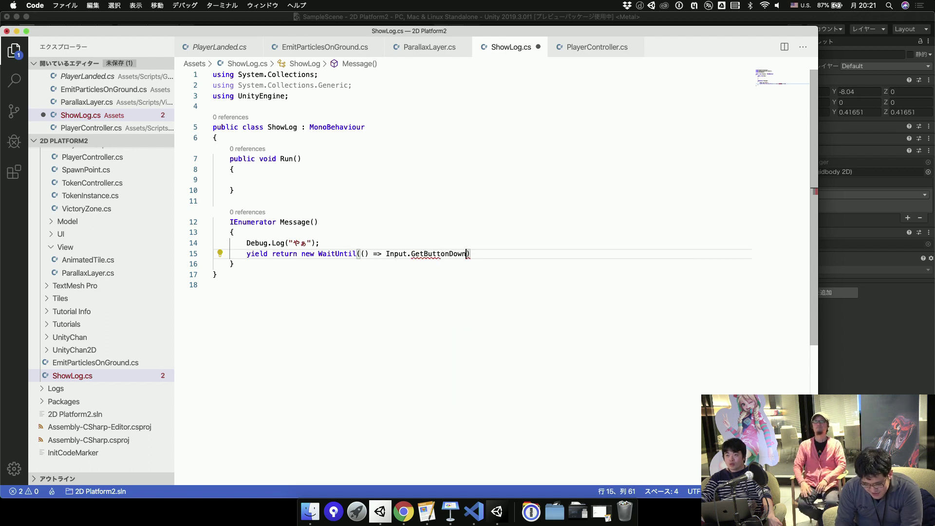
text(("Fire1"))
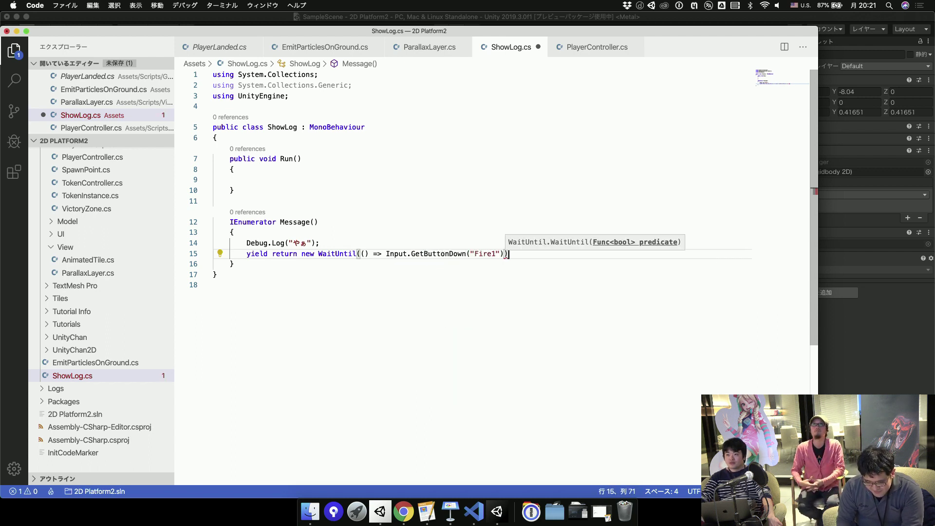
text();)
key(Return)
Add a yield return null; line and fix its misspelled 'retur'.
text(yire)
key(BackSpace)
key(BackSpace)
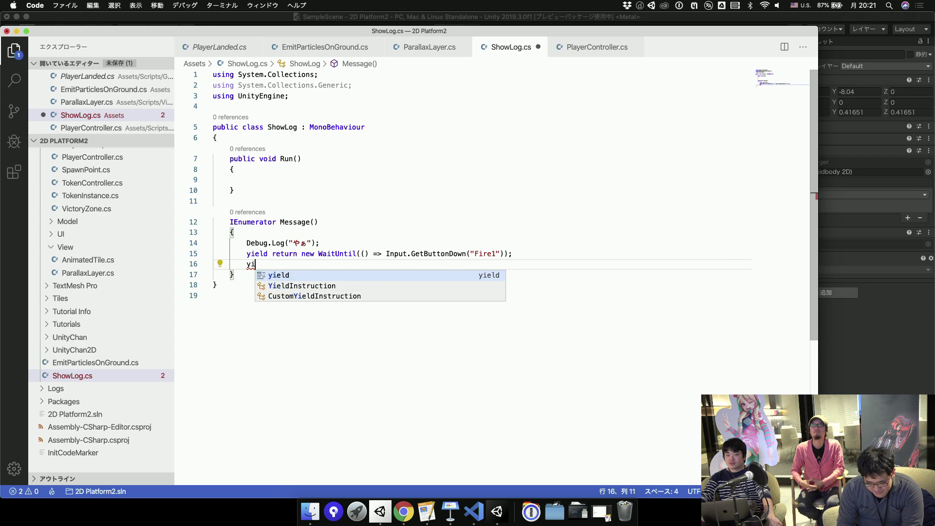
text(eld retur nu)
key(BackSpace)
key(BackSpace)
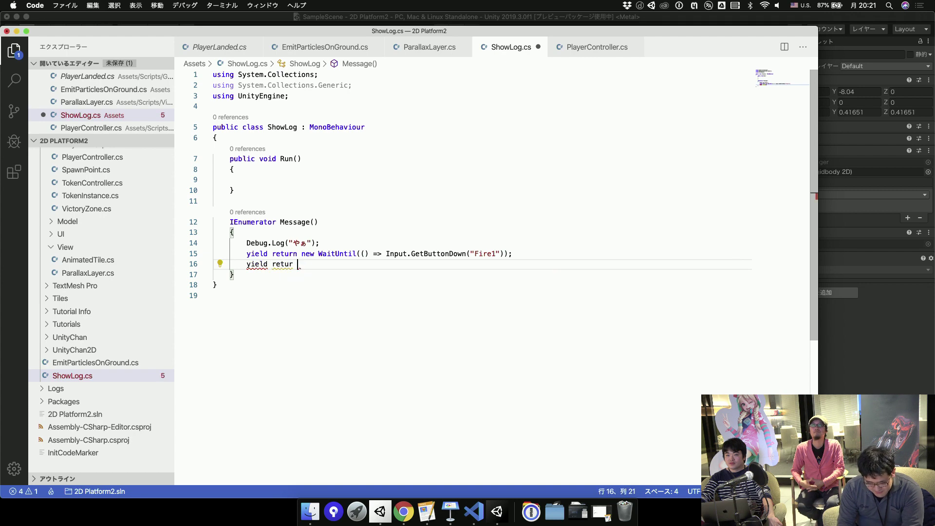
text(null;)
click(214, 264)
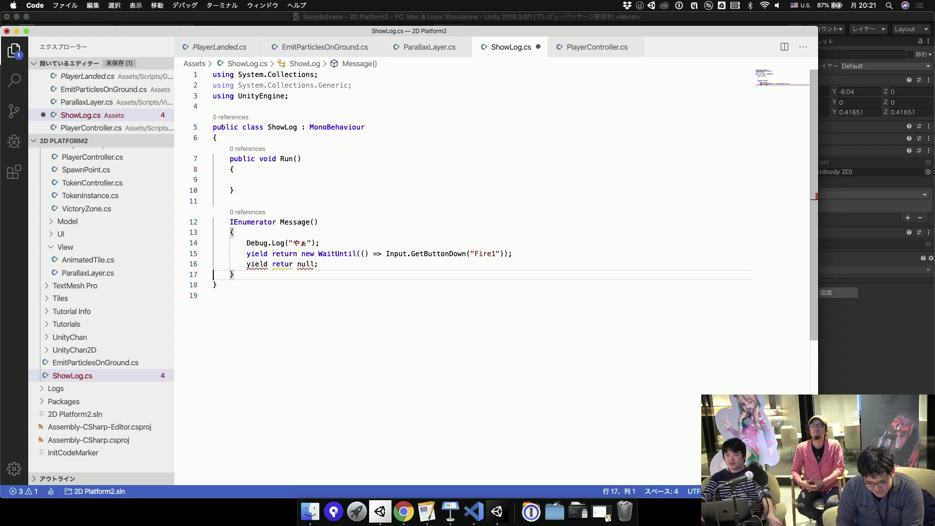
click(217, 264)
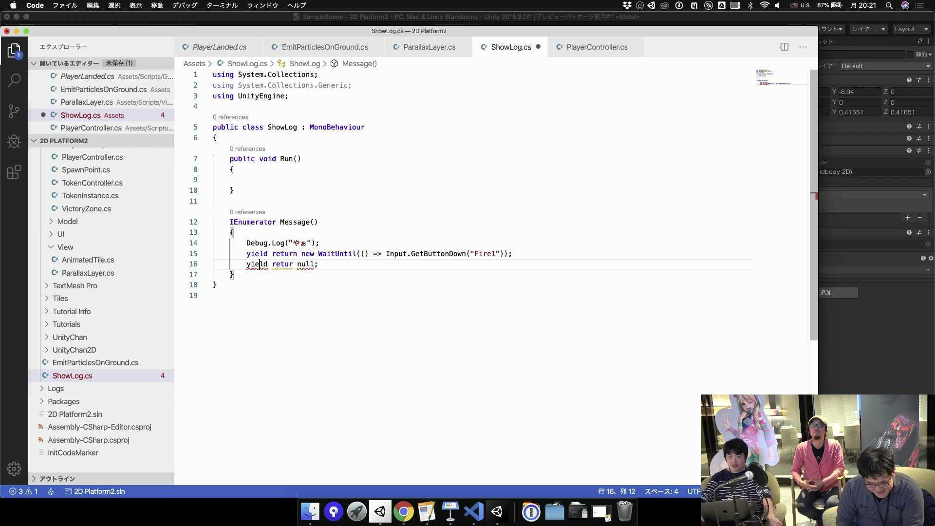
text(n)
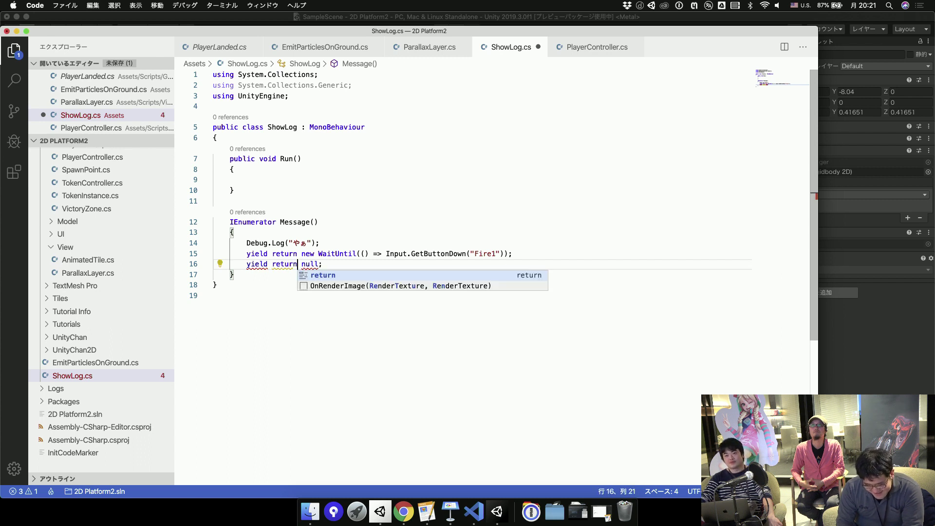
key(Escape)
key(Down)
click(222, 264)
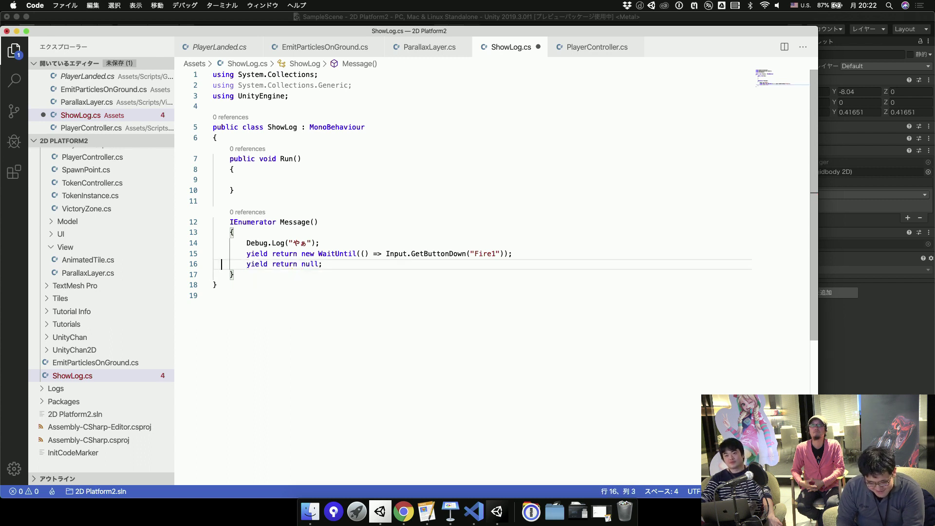
Duplicate the greeting log line and change its message to ここには何もないよ.
key(Up)
key(Up)
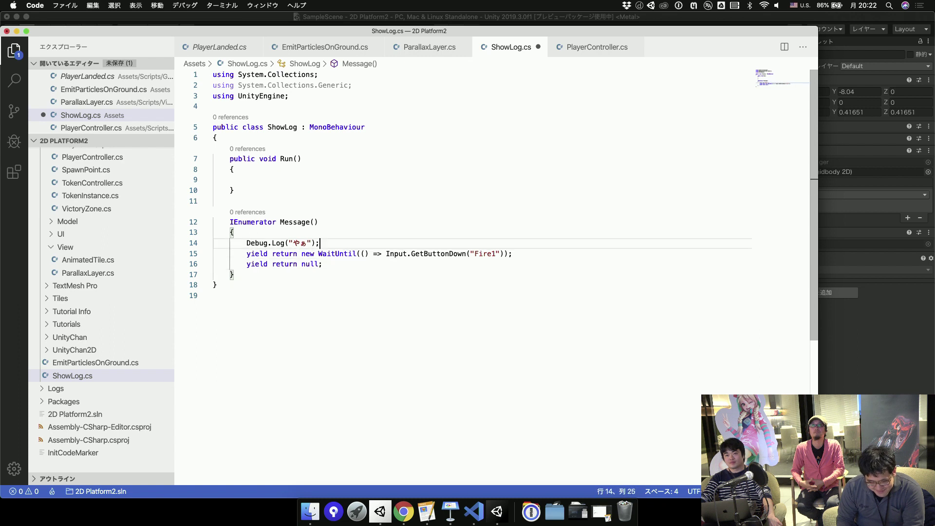
key(End)
key(shift+Home)
key(shift+Home)
click(213, 275)
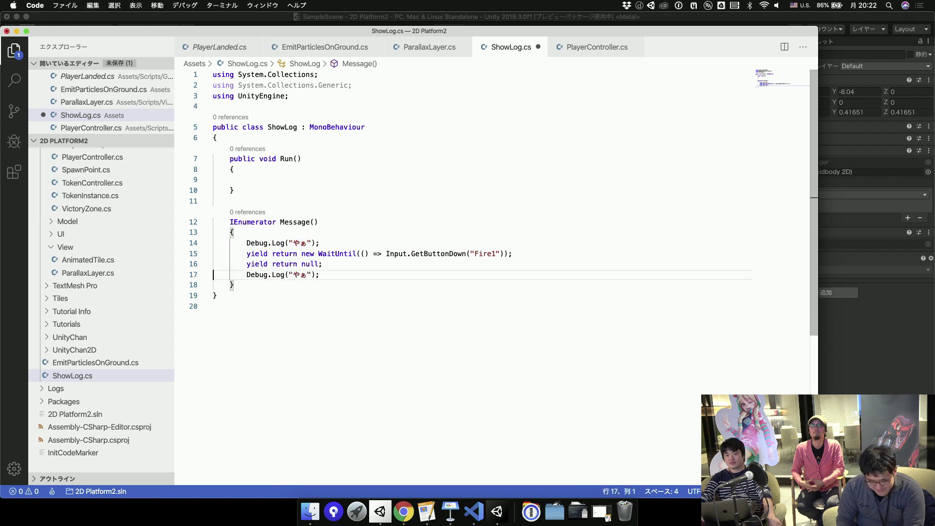
key(Up)
key(End)
key(Return)
key(Down)
key(Down)
key(Up)
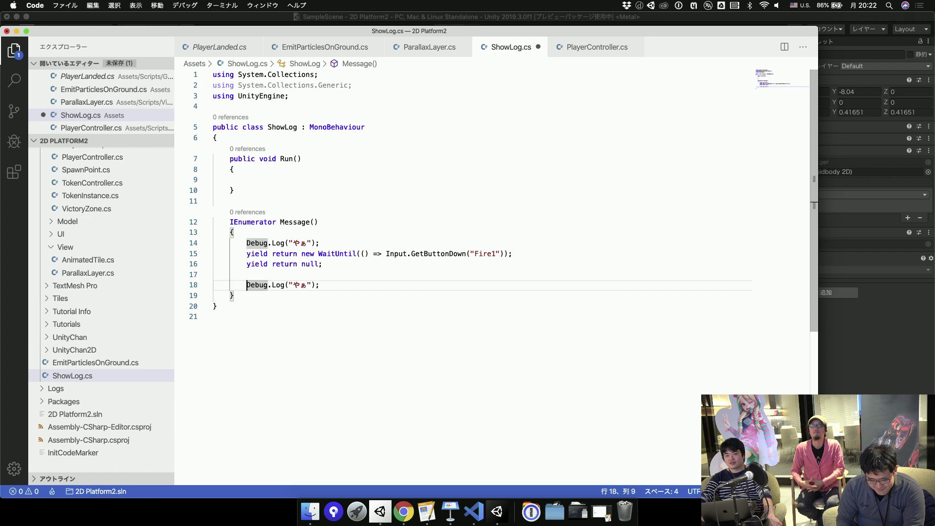
key(Left)
key(shift+Left)
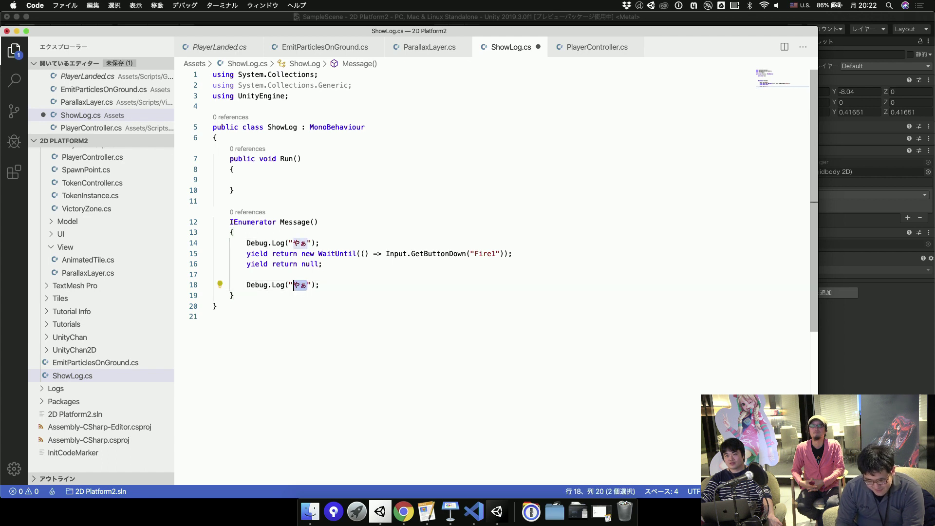
key(ctrl+space)
text(ここに)
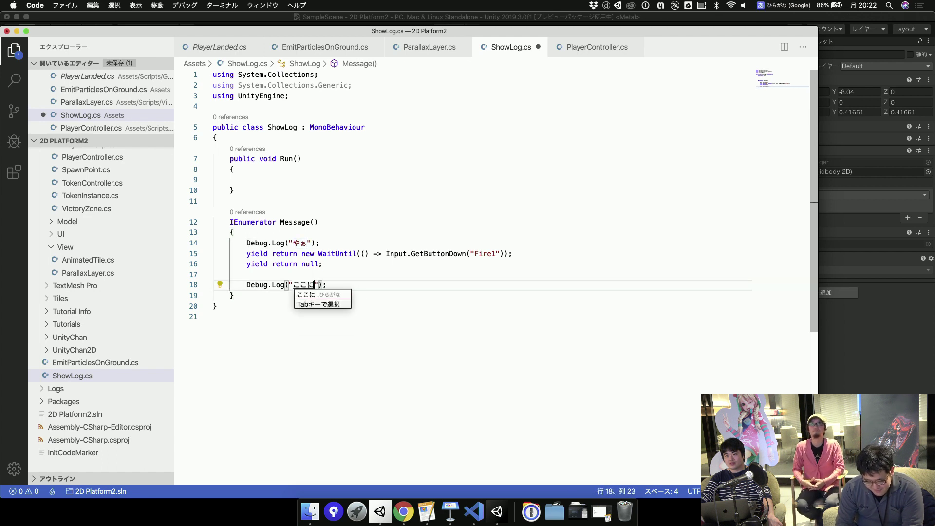
text(はなにもないよ)
key(space)
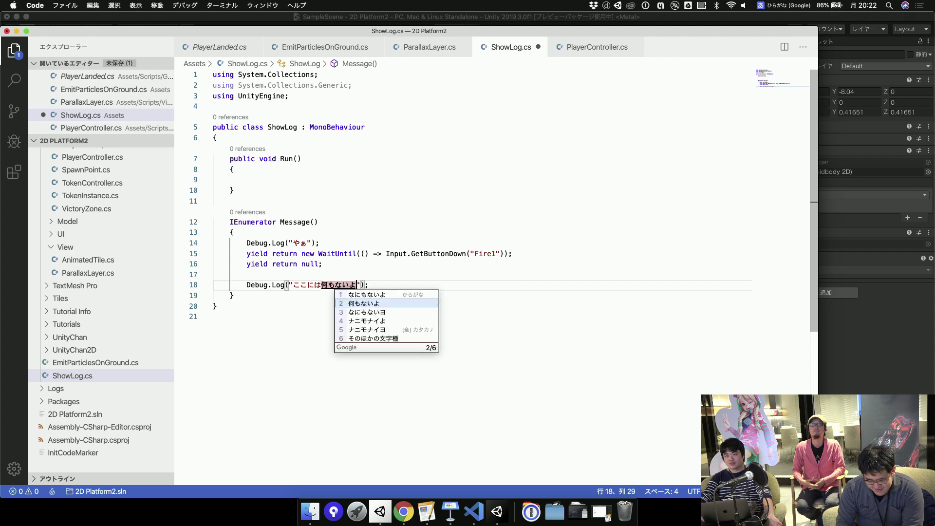
key(Return)
key(ctrl+space)
click(213, 295)
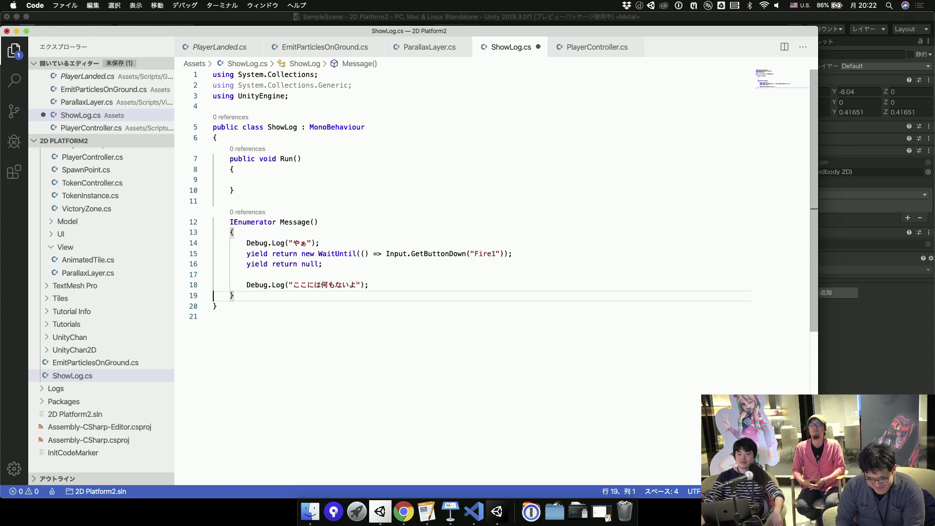
Copy the Fire1 WaitUntil and yield null lines below the second log.
drag(325, 264, 213, 254)
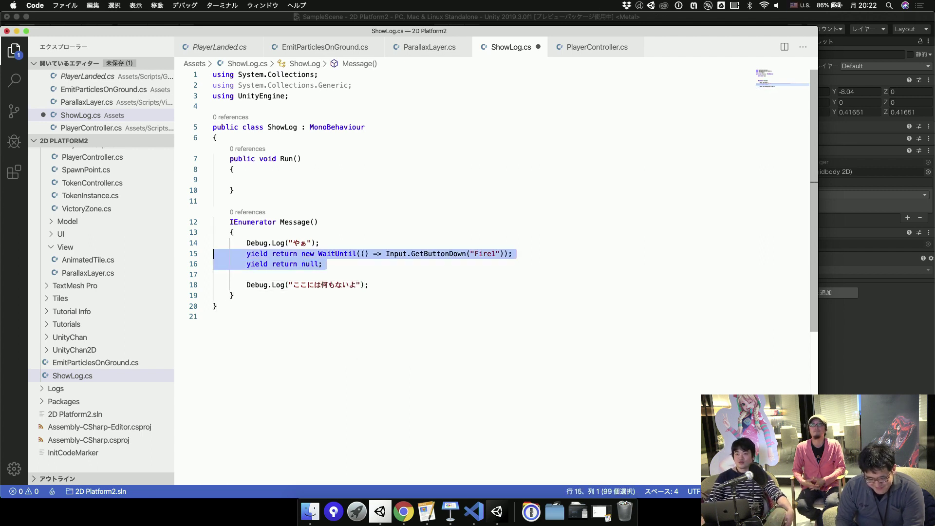
key(super+c)
click(369, 285)
key(Return)
key(super+v)
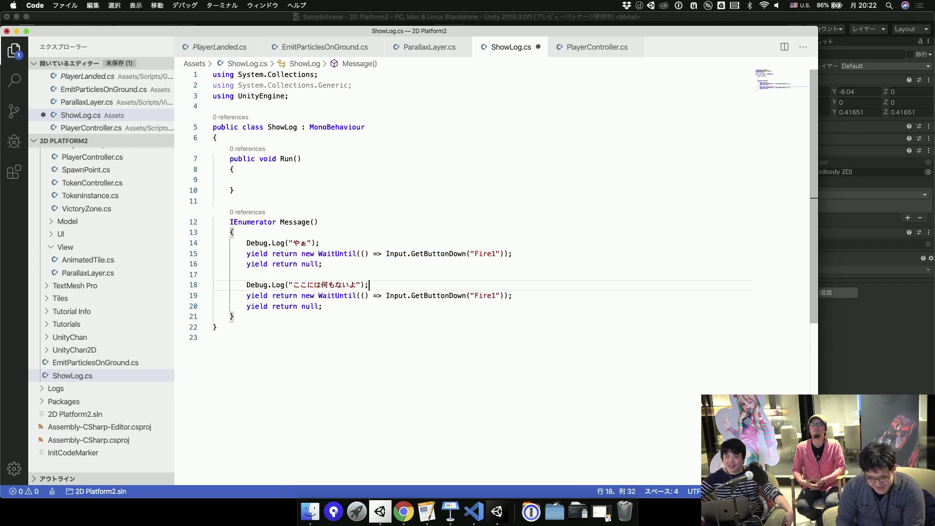
click(212, 295)
key(Return)
Inside Run(), write StartCoroutine(Message());.
key(Up)
key(Up)
key(Up)
key(Up)
key(Up)
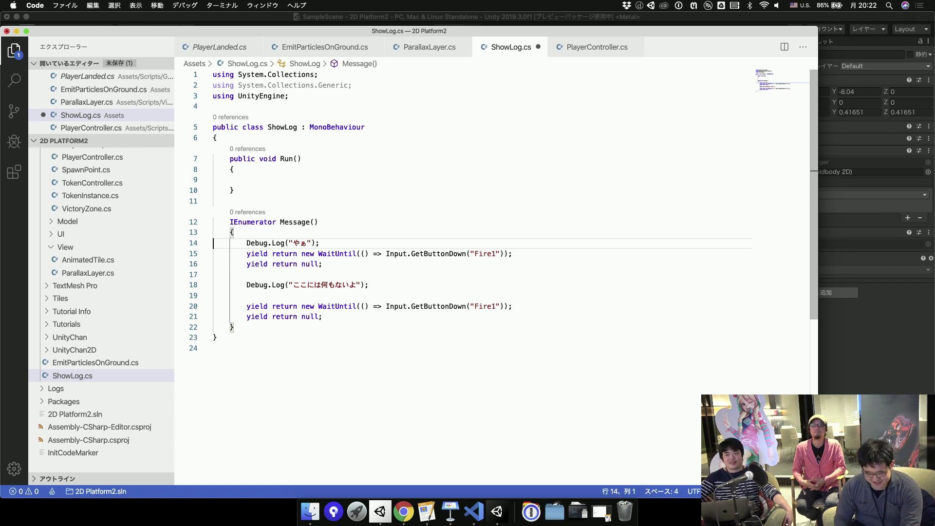
key(Up)
key(Up)
key(Up)
key(Up)
key(Up)
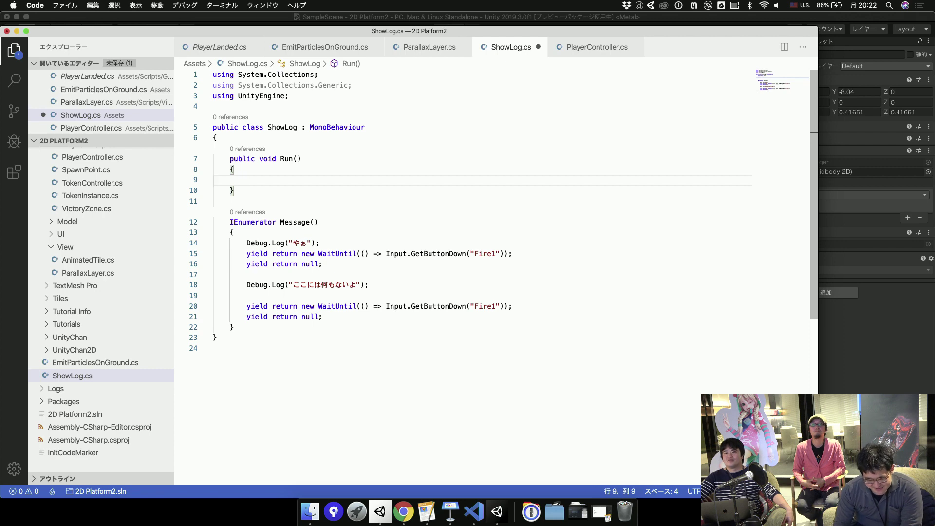
text(Start)
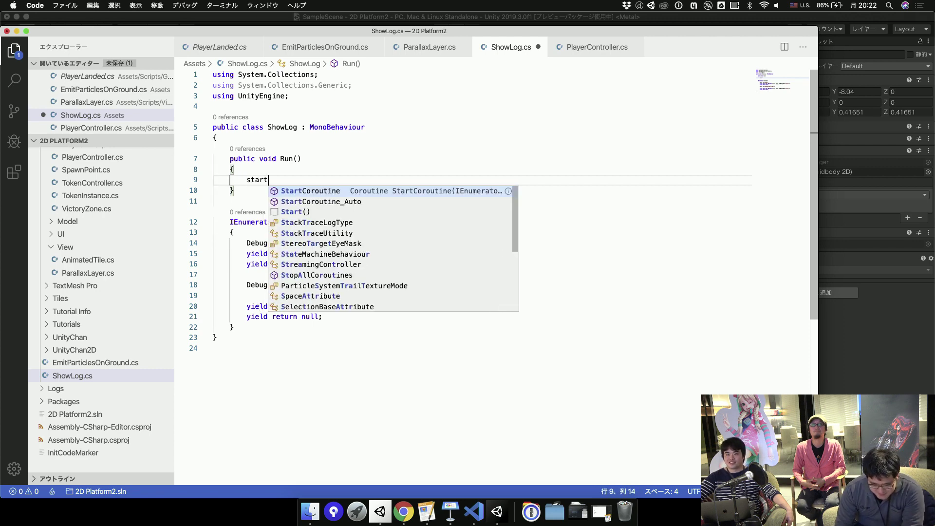
text(Co)
key(Return)
text((Mes)
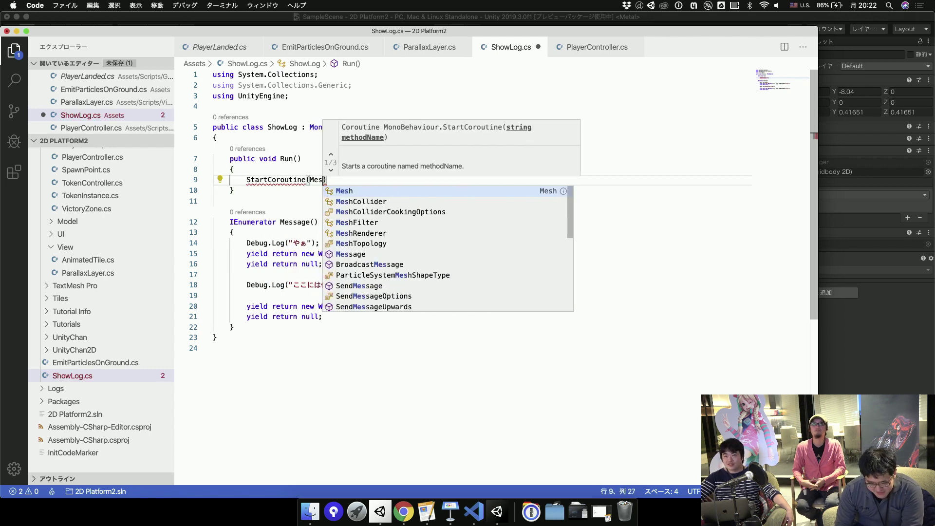
key(Return)
text(());)
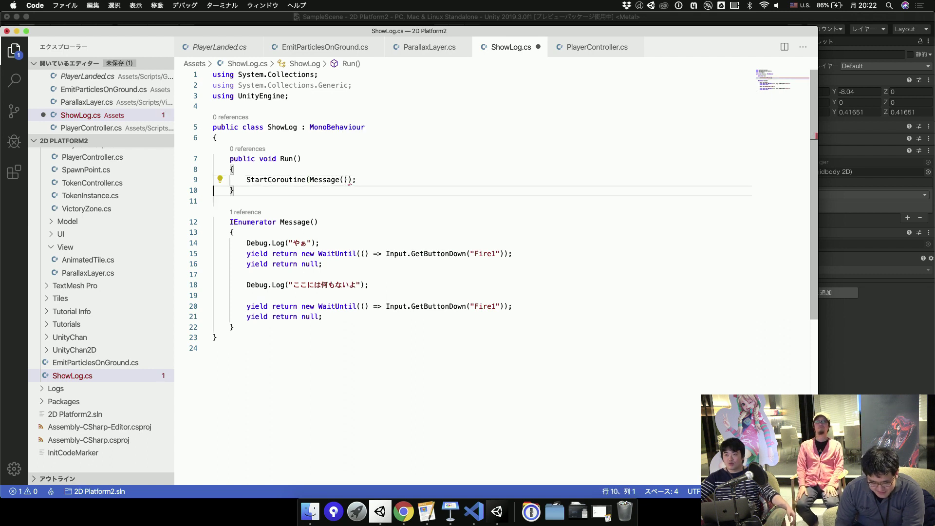
Save ShowLog.cs and switch back to Unity.
key(cmd+s)
key(cmd+Tab)
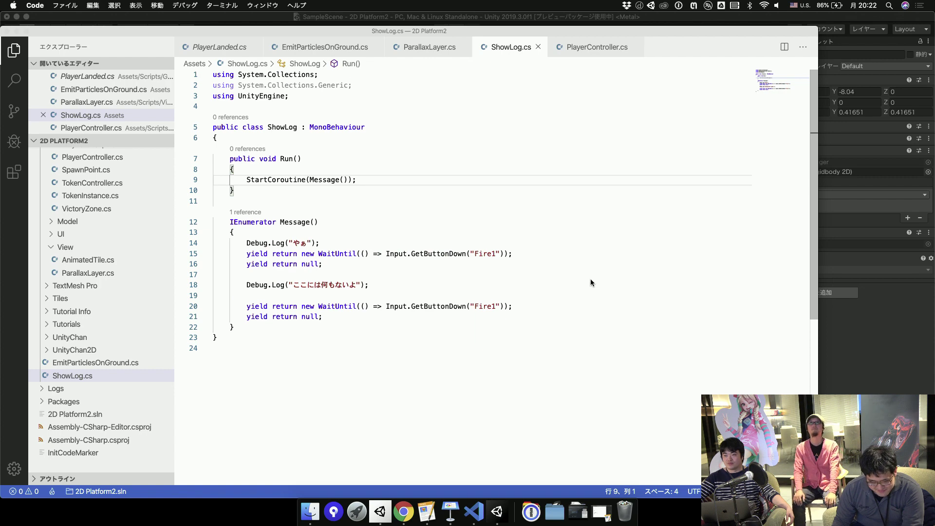
key(cmd+Tab)
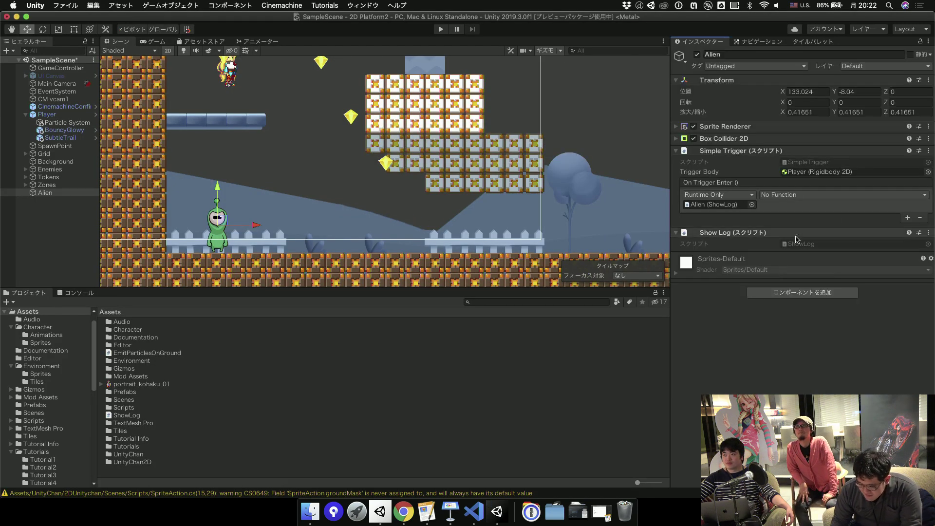
Set the On Trigger Enter function to ShowLog > Run() and enter Play mode.
click(780, 195)
mouse_move(789, 257)
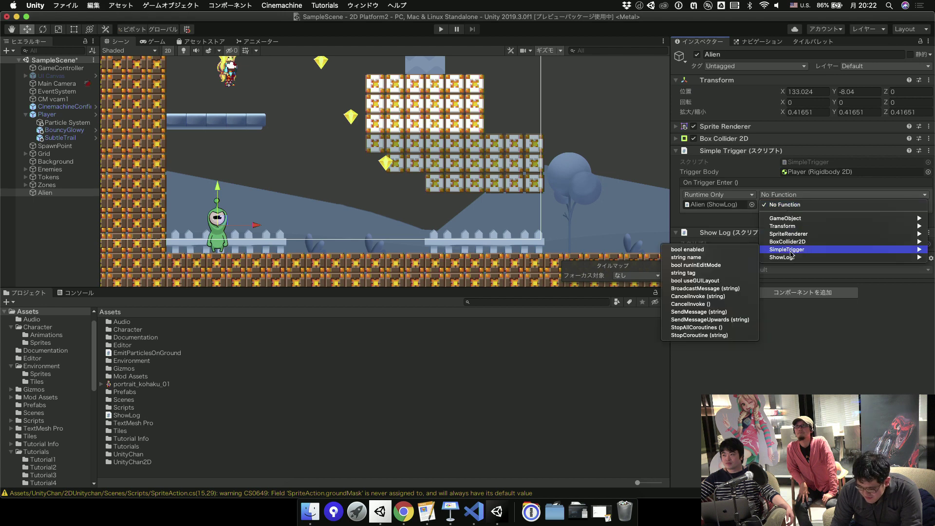
click(699, 321)
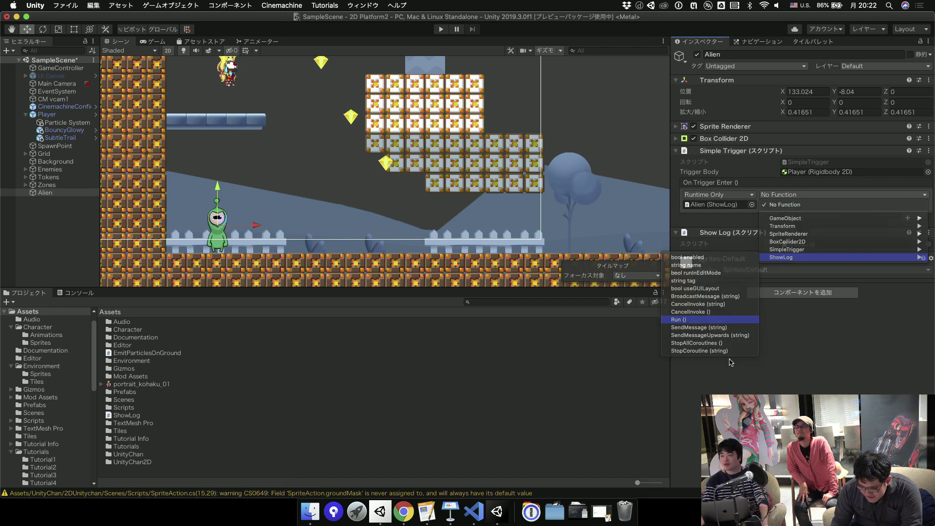
click(440, 30)
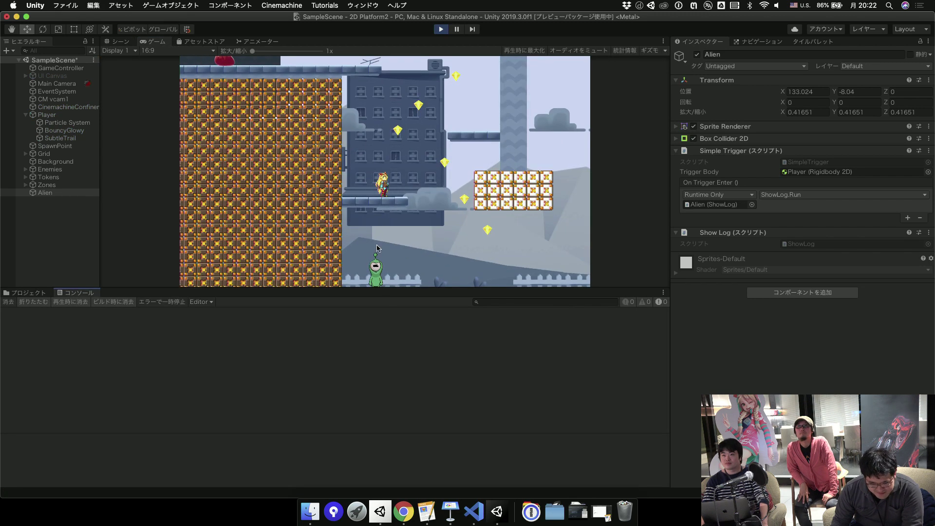
Run the player back and forth over the alien to log both messages, then stop playing.
key(Left)
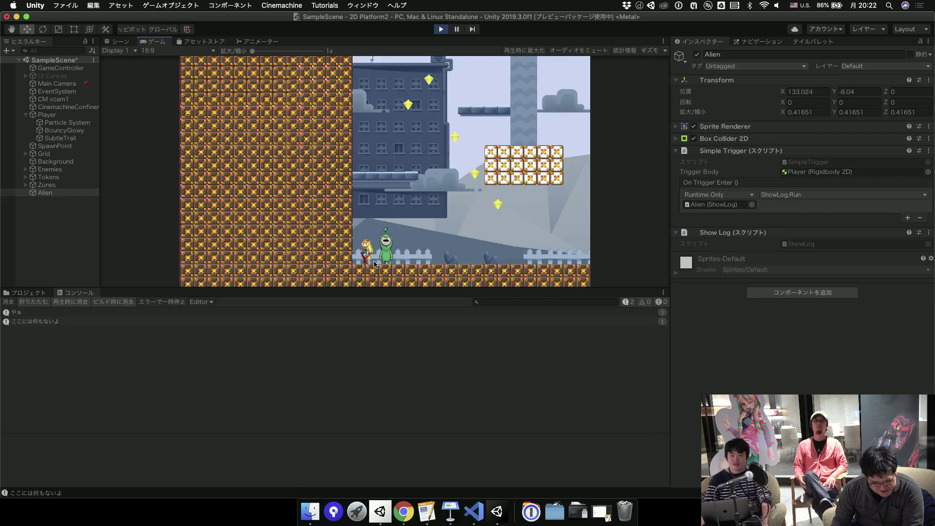
key(Right)
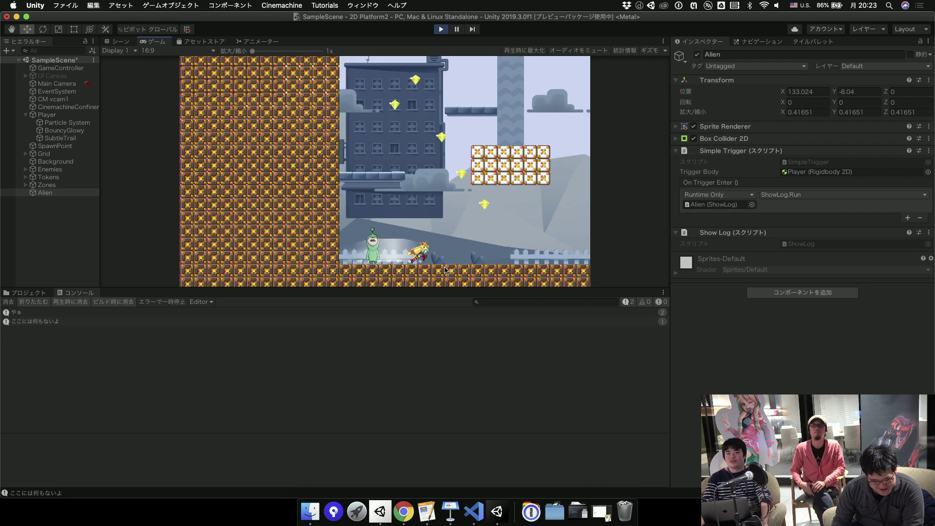
key(Left)
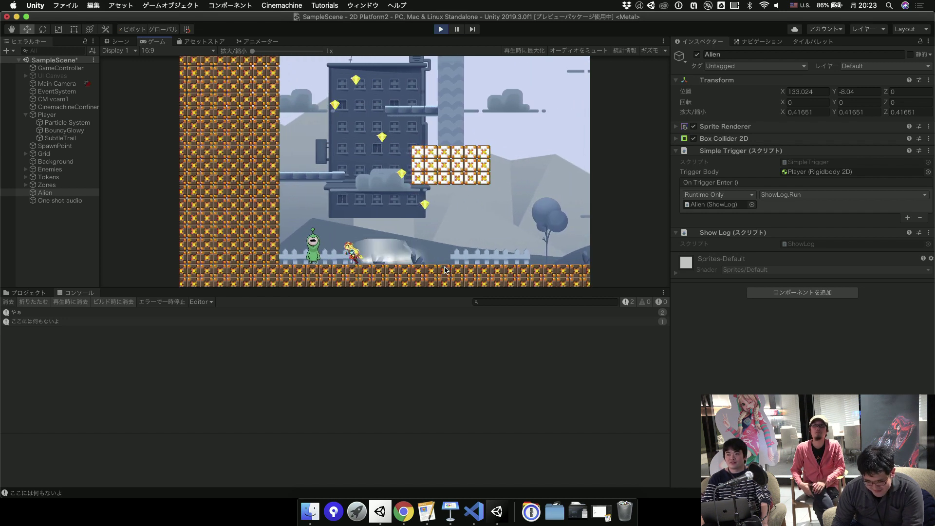
key(Right)
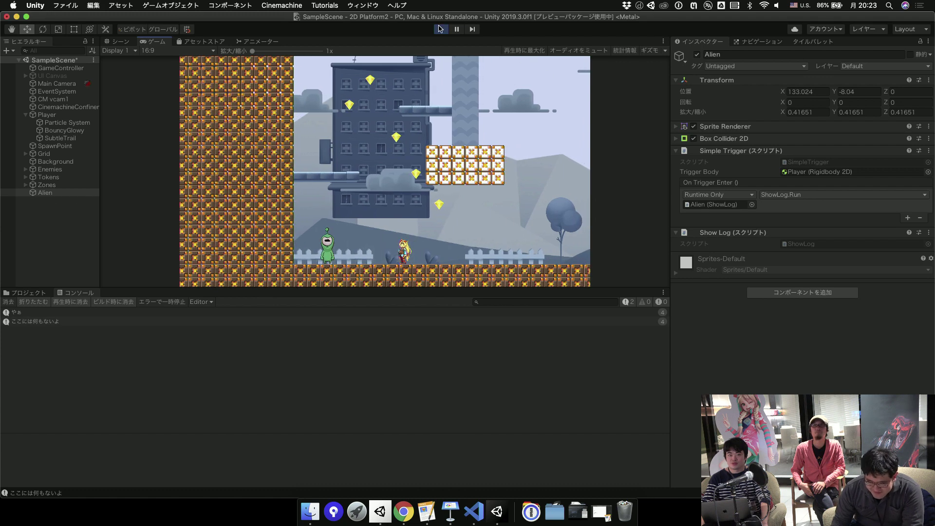
click(440, 28)
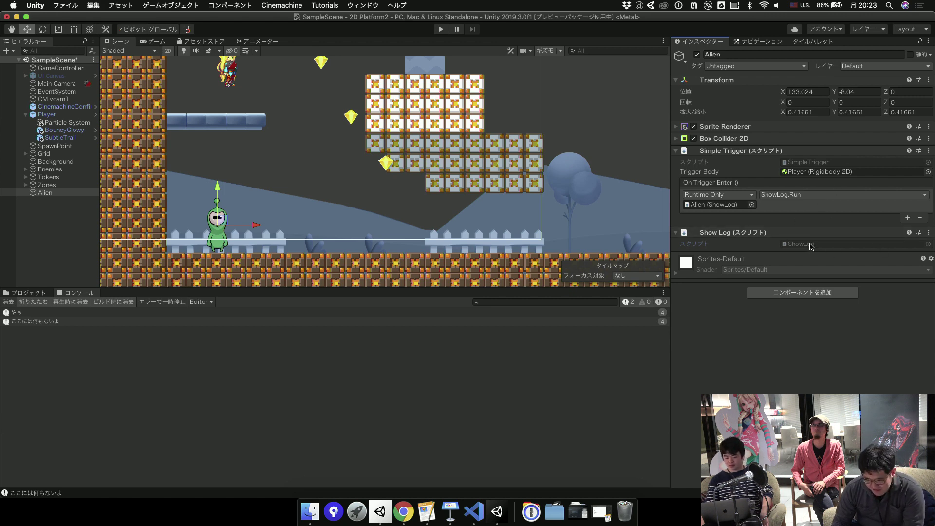
Declare 'public PlayerController controller;' in ShowLog and add the using Platformer.Mechanics import via quick fix.
double_click(812, 247)
click(354, 139)
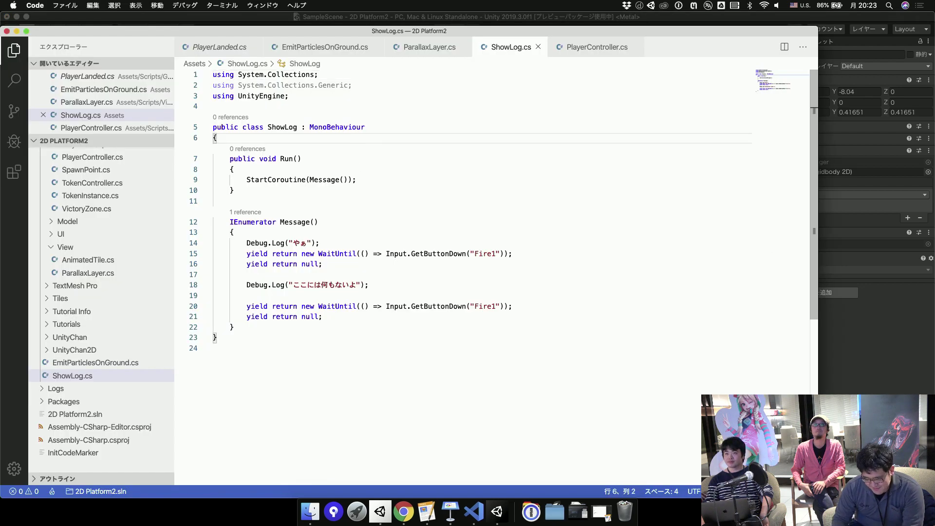
key(Return)
text(public Pla)
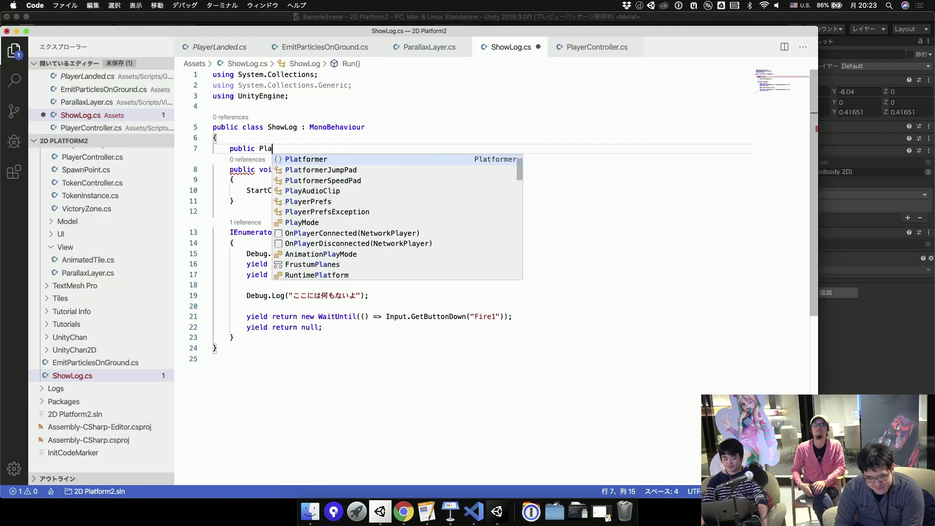
text(y)
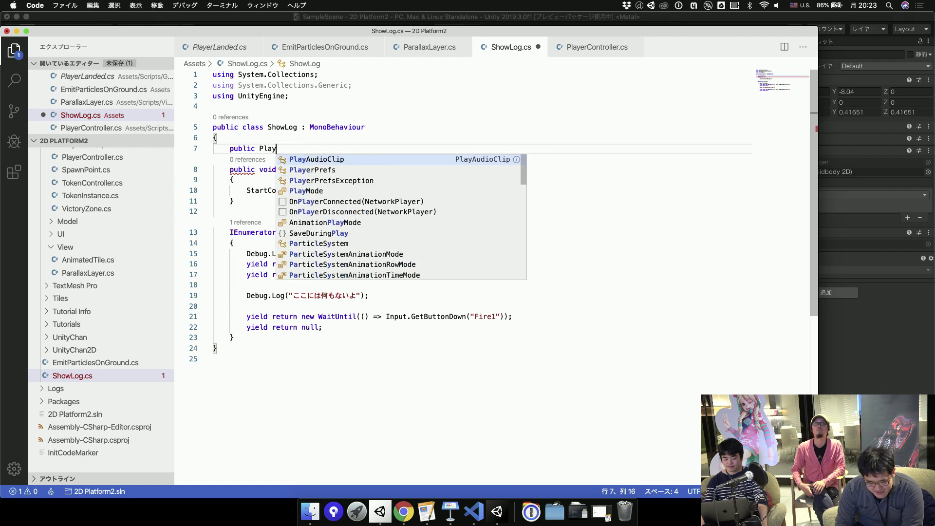
text(e)
key(BackSpace)
key(BackSpace)
key(BackSpace)
key(BackSpace)
text(Pl)
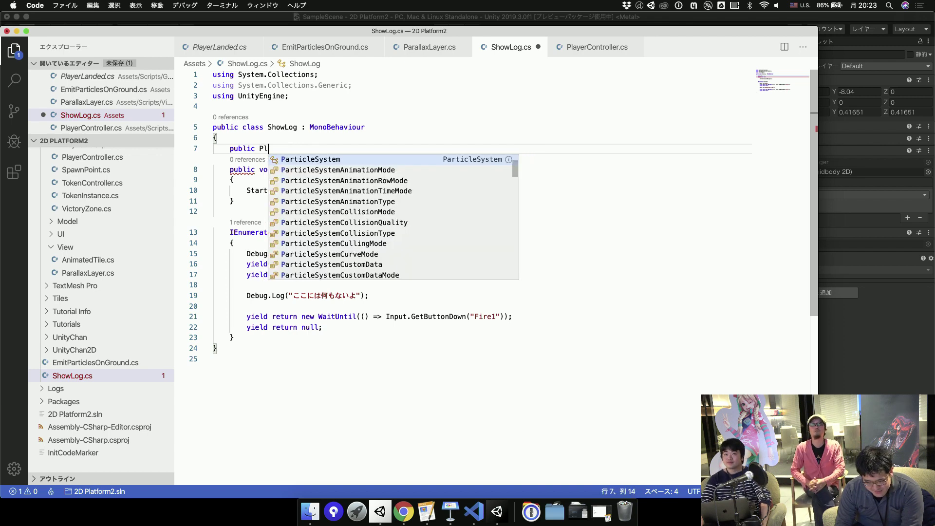
text(a)
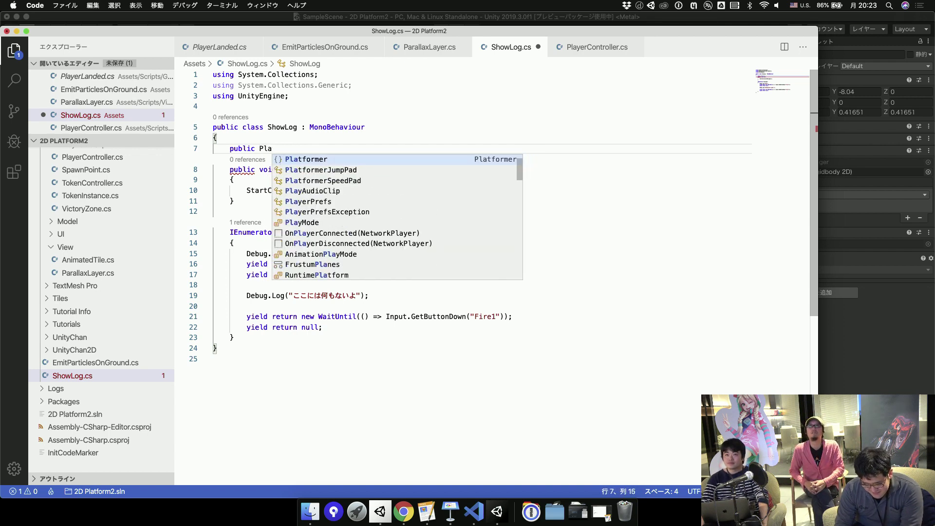
text(yerController )
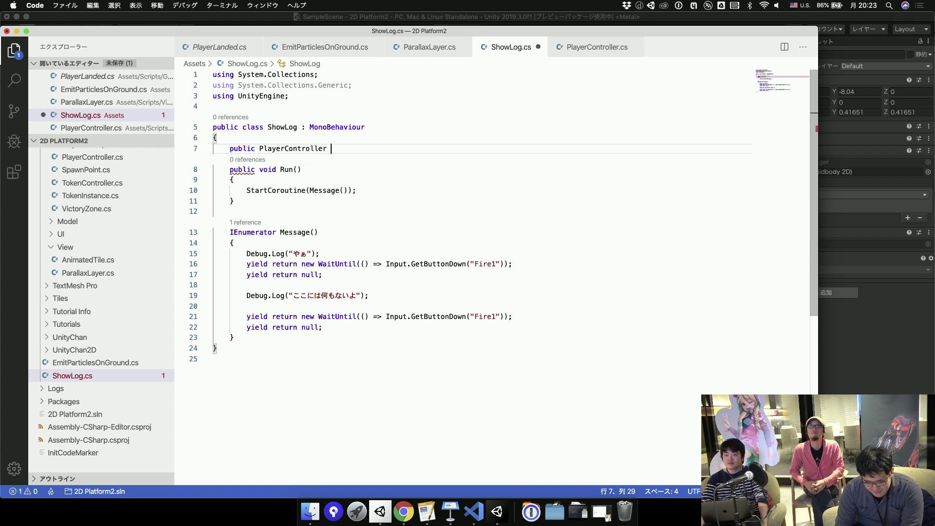
text(controller;)
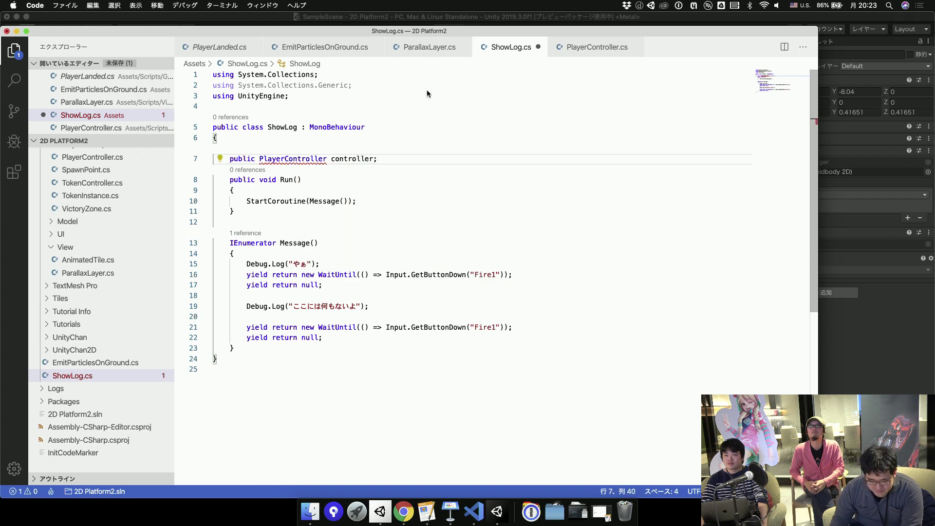
click(221, 160)
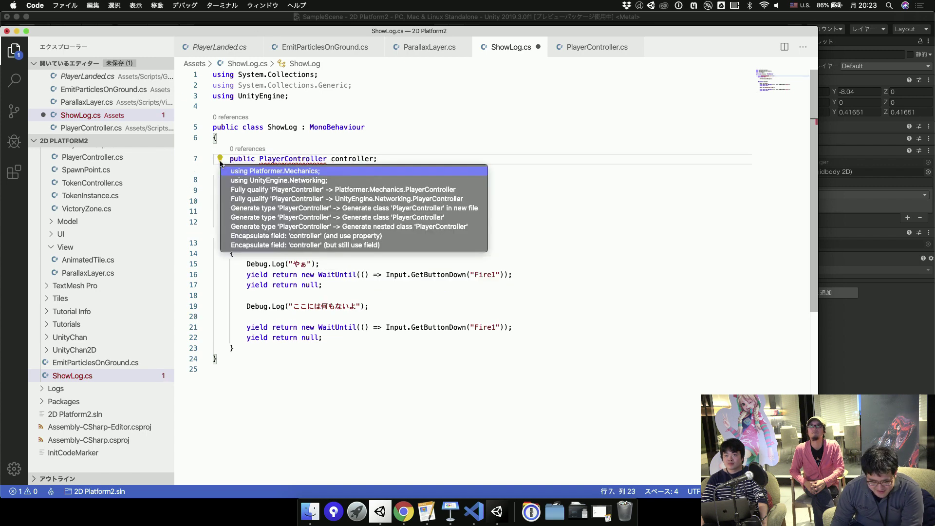
click(232, 171)
double_click(352, 170)
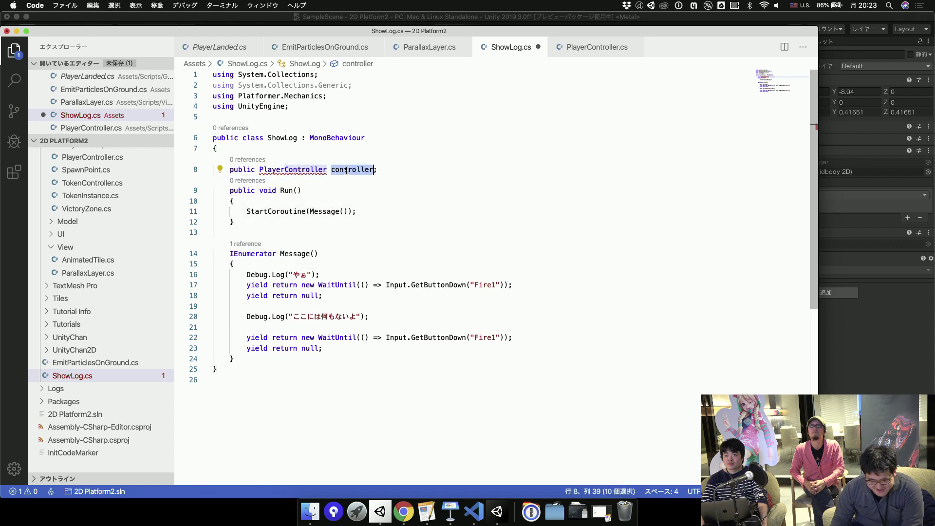
key(super+Tab)
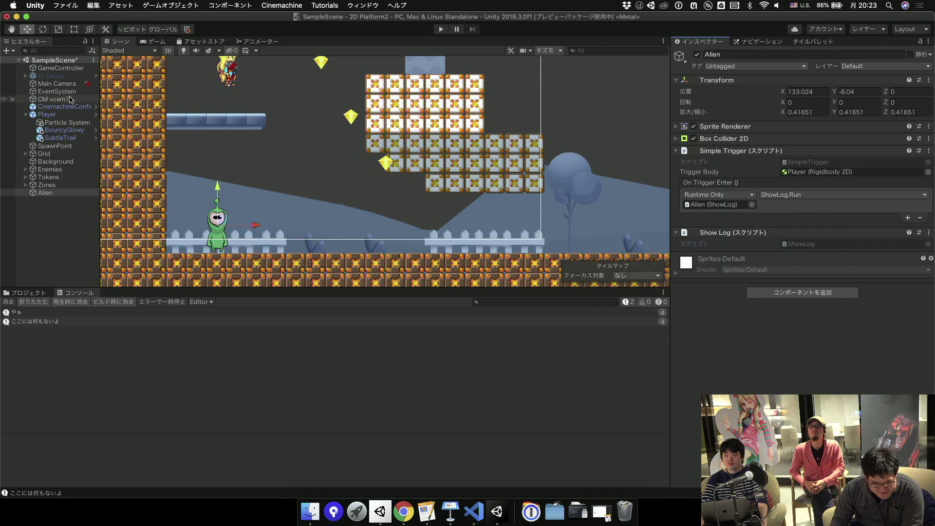
Inspect the Player's Player Controller component, noting Control Enabled, then go back to ShowLog.cs.
click(47, 114)
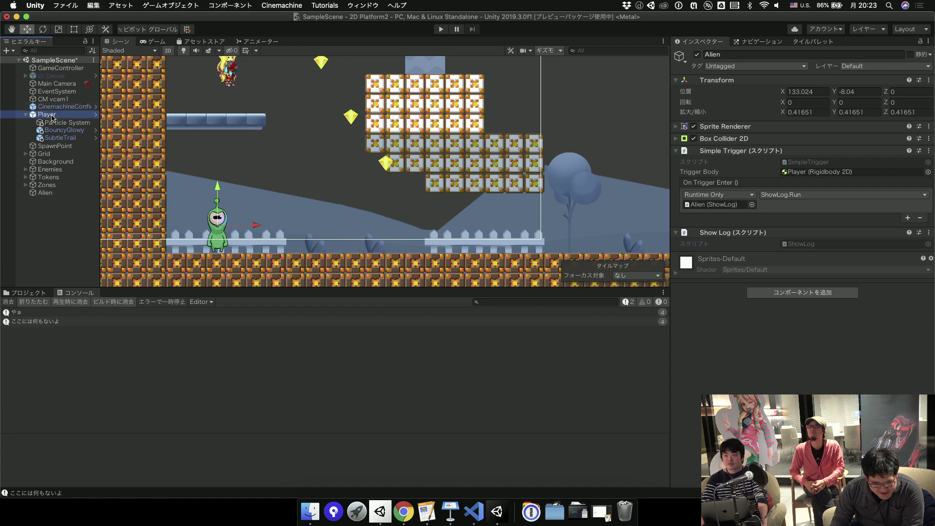
click(742, 139)
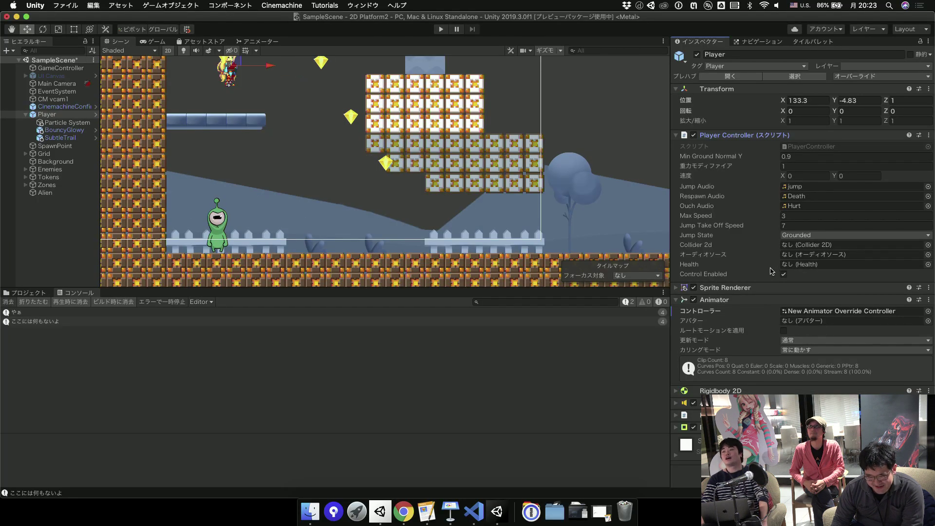
key(super+Tab)
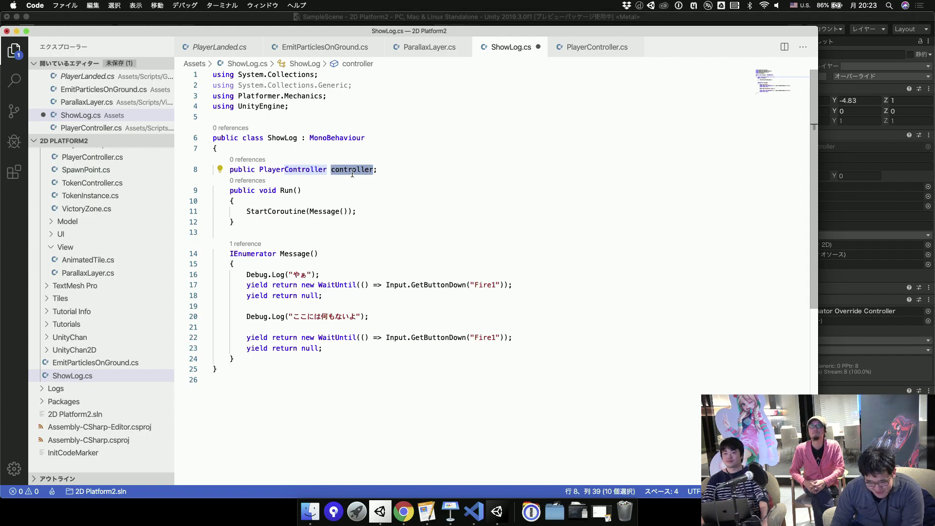
Add 'controller.controlEnabled = false;' right after the first Debug.Log in Message().
click(326, 268)
click(341, 275)
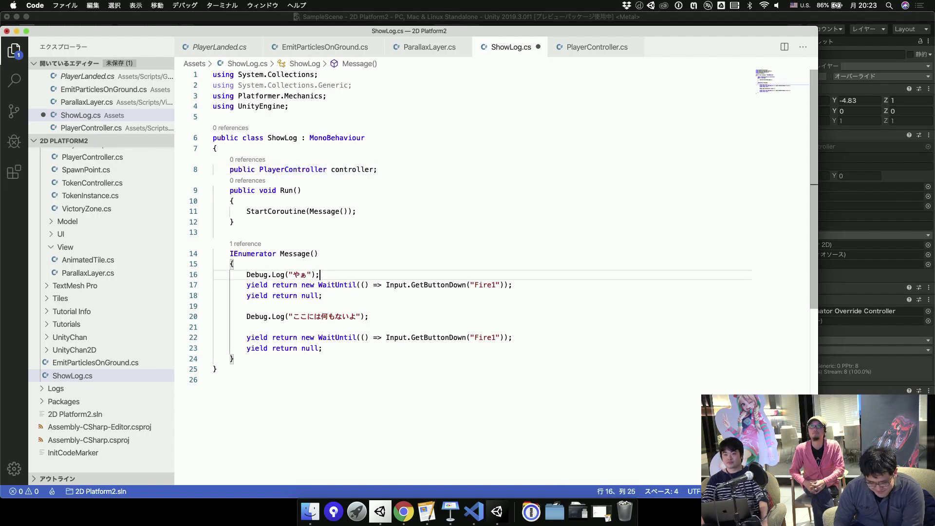
key(Return)
text(ena)
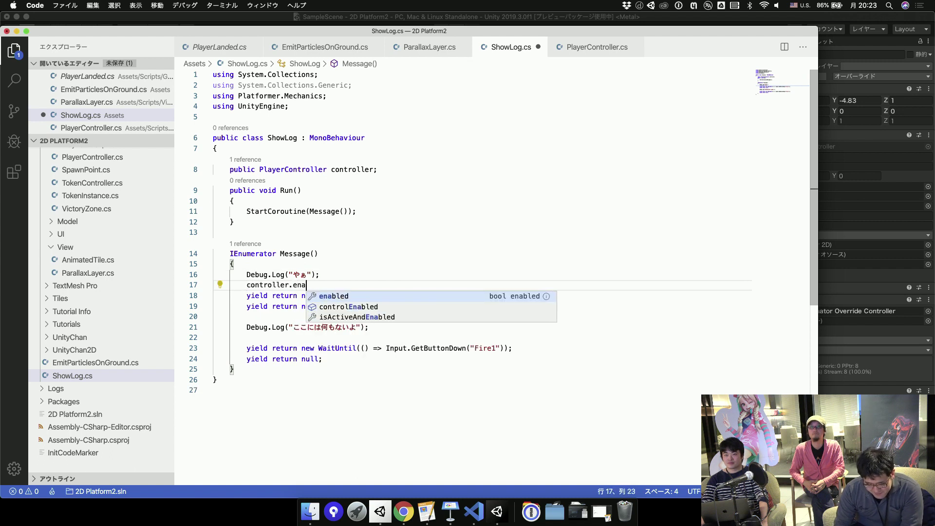
key(BackSpace)
key(BackSpace)
key(BackSpace)
text(.)
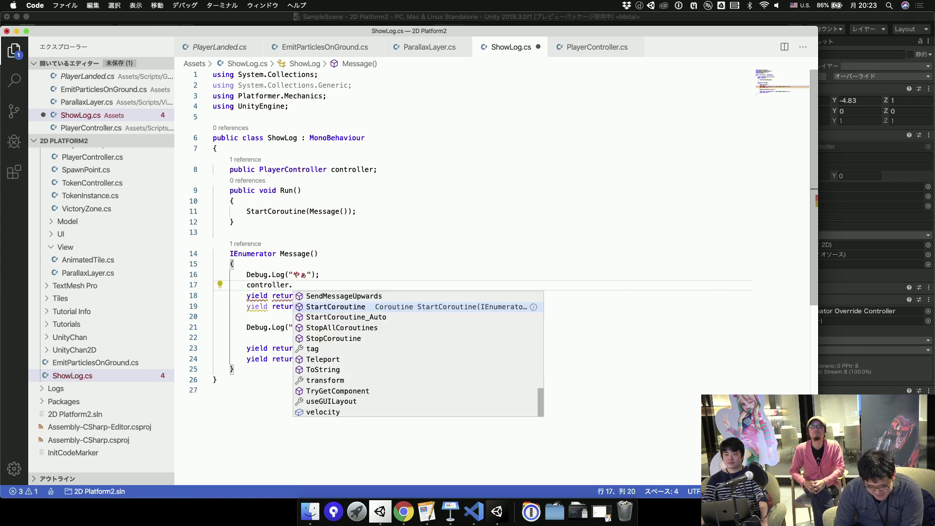
key(super+Tab)
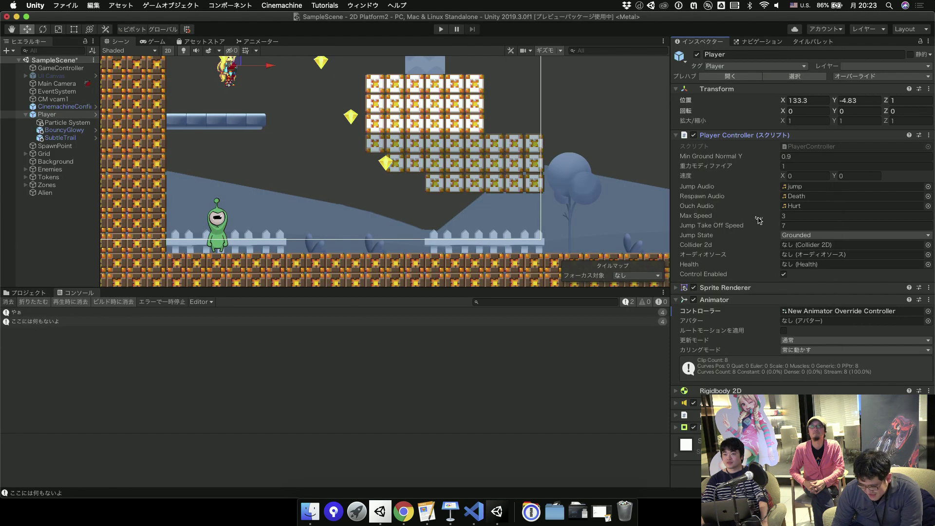
key(super+Tab)
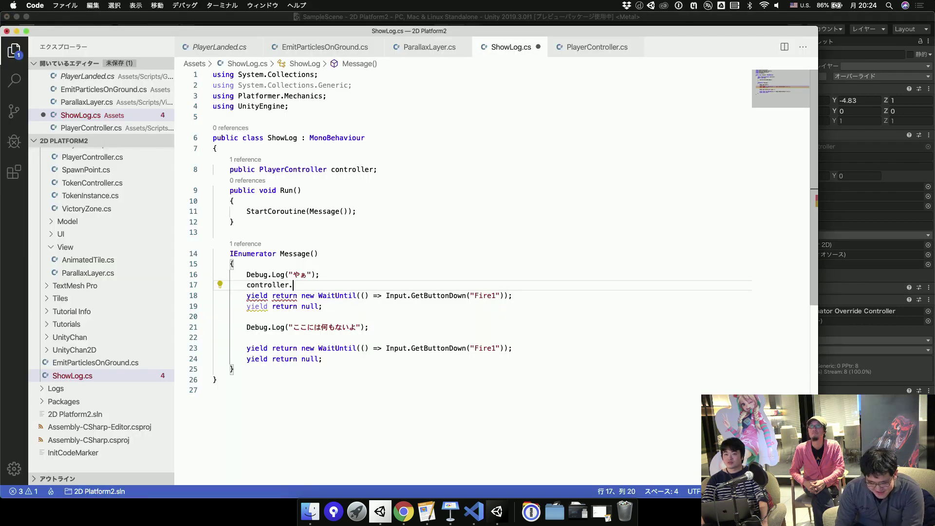
text(contro)
key(Tab)
text(= fal)
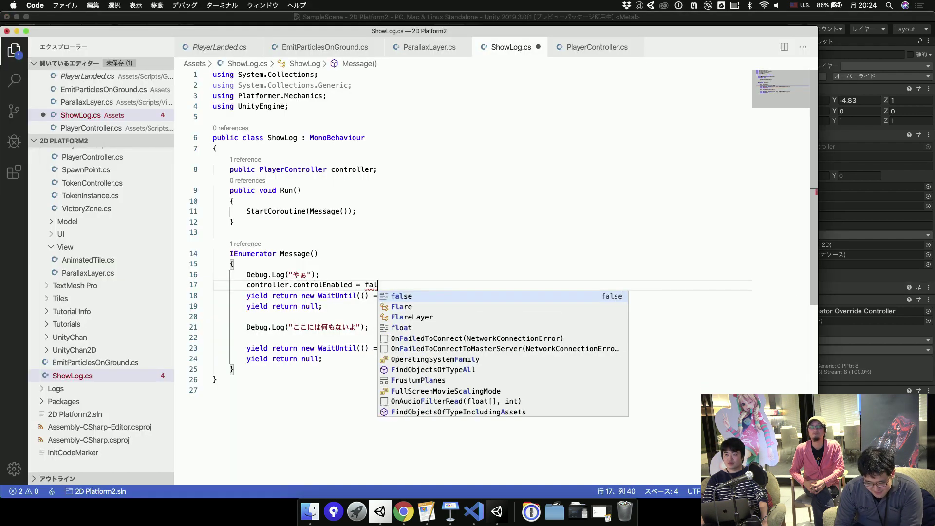
key(Tab)
text(;)
Add 'controller.controlEnabled = true;' at the end of Message() and save ShowLog.cs.
click(213, 389)
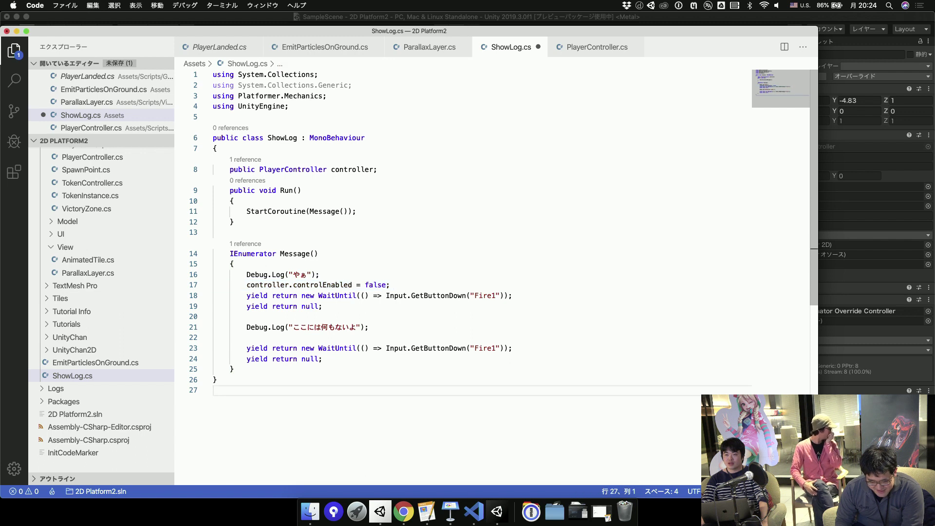
click(322, 359)
key(Return)
text(controller.controlEnabled = false;)
drag(386, 369, 375, 369)
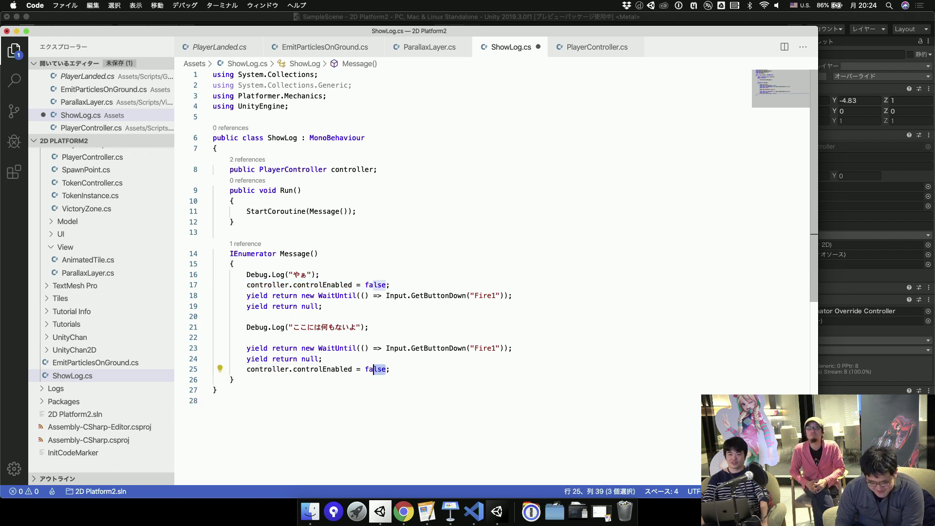
double_click(374, 370)
text(tru)
key(Tab)
key(End)
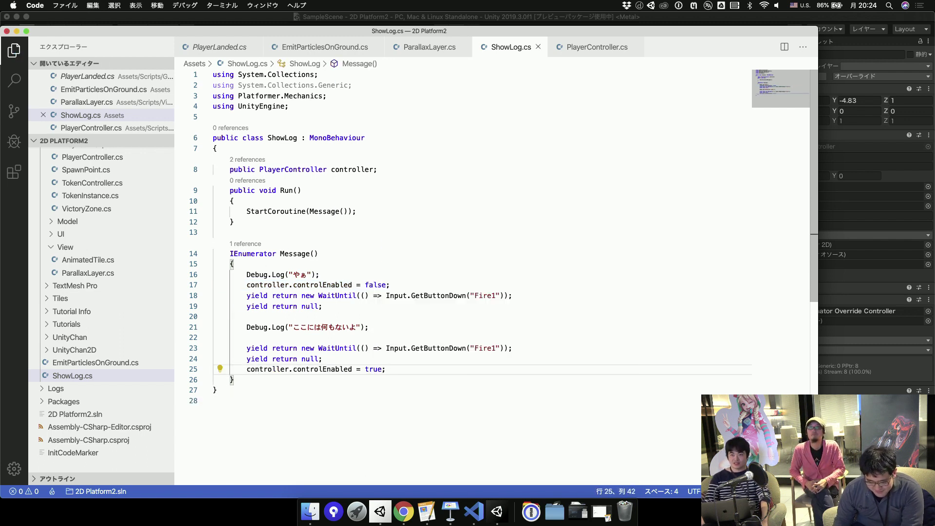
key(super+Tab)
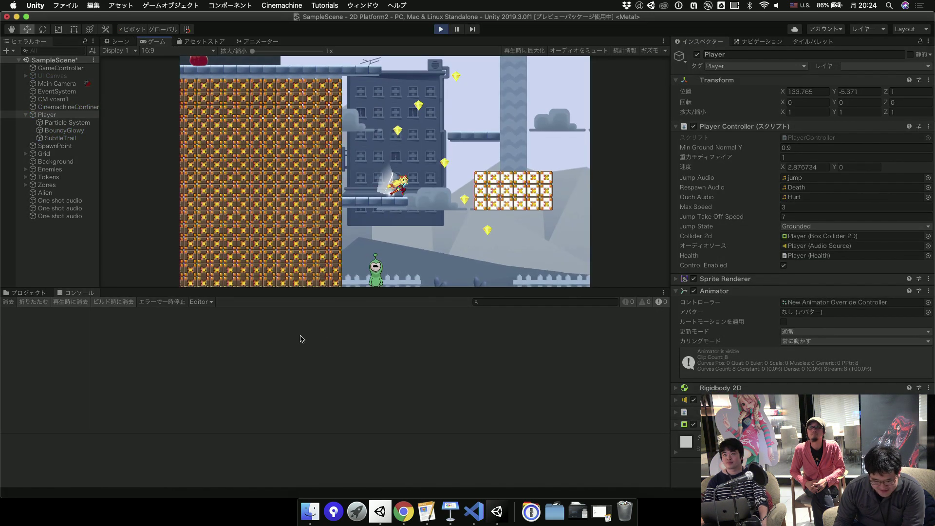
Playtest until the NullReferenceException appears, stop, and select the Alien to assign Player as Controller.
key(Left)
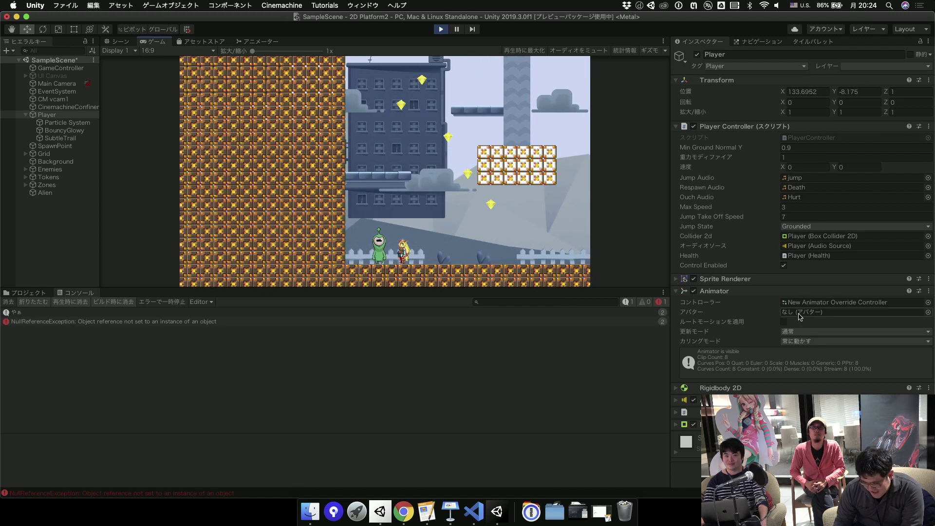
click(440, 29)
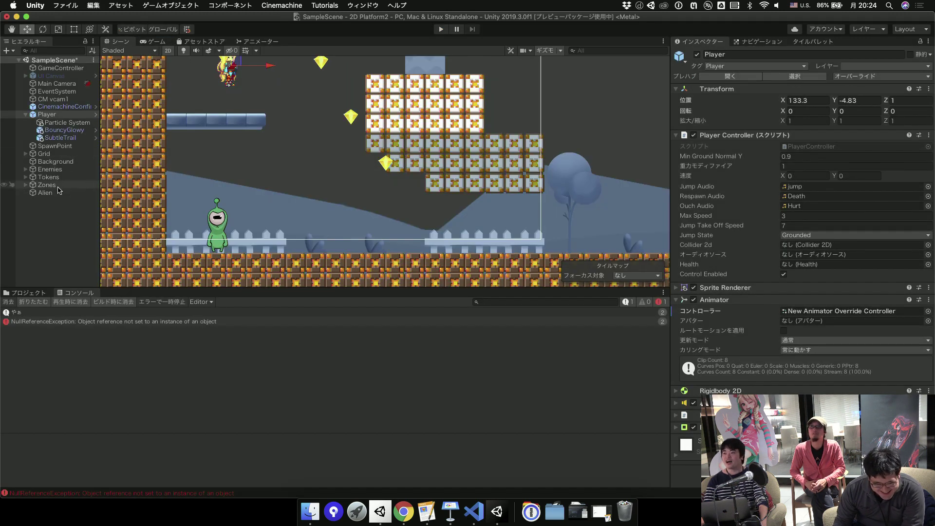
click(45, 192)
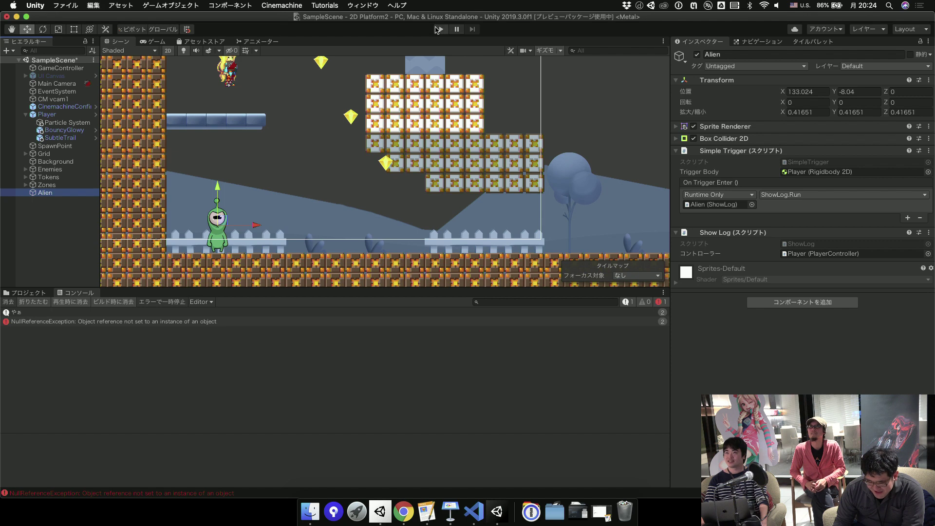
Playtest again, walking into the alien to confirm both messages log without errors, then stop.
click(438, 29)
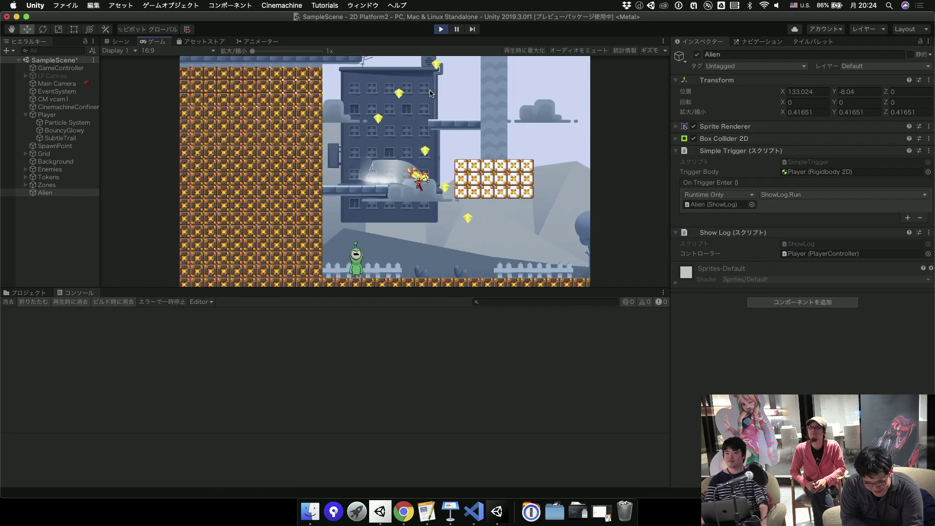
key(Left)
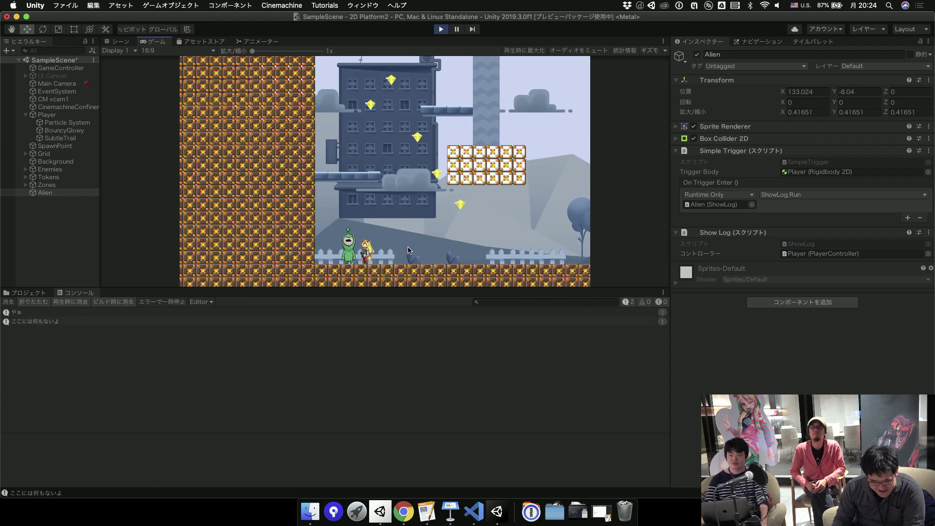
key(Right)
key(space)
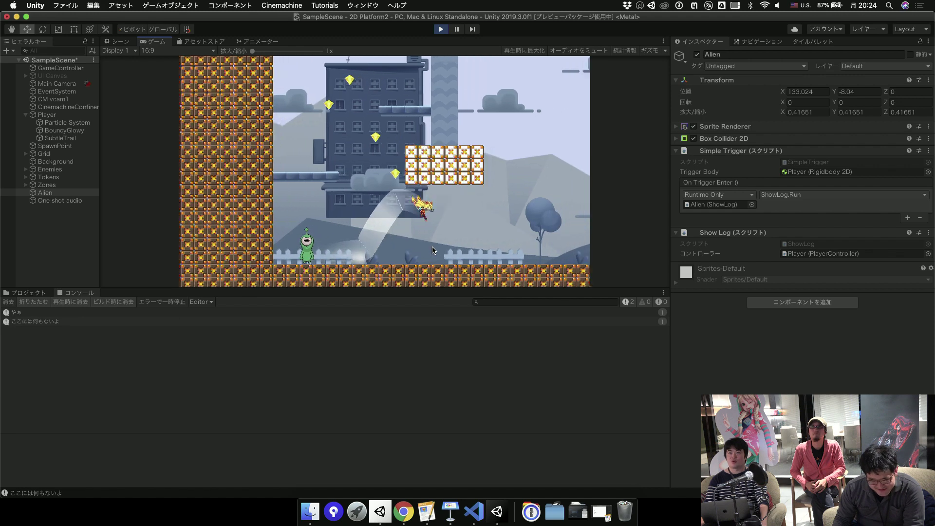
key(Left)
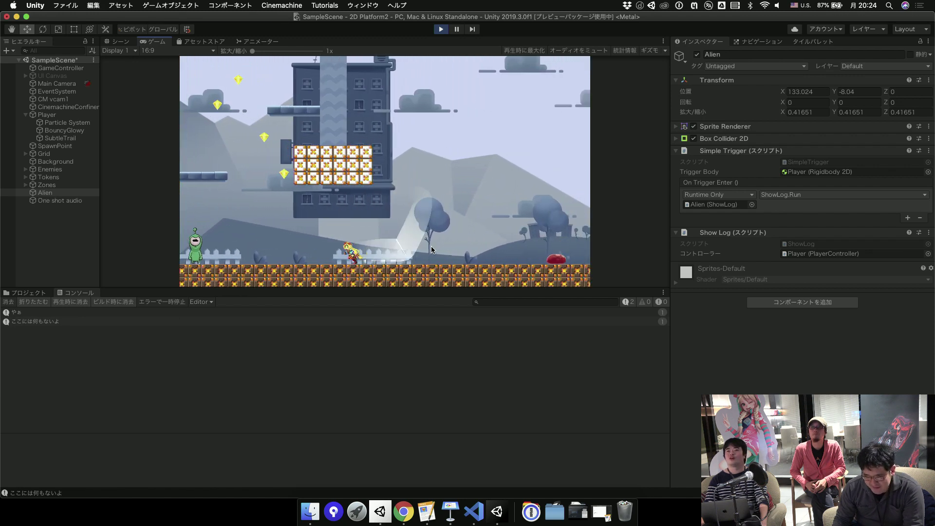
key(Right)
click(440, 30)
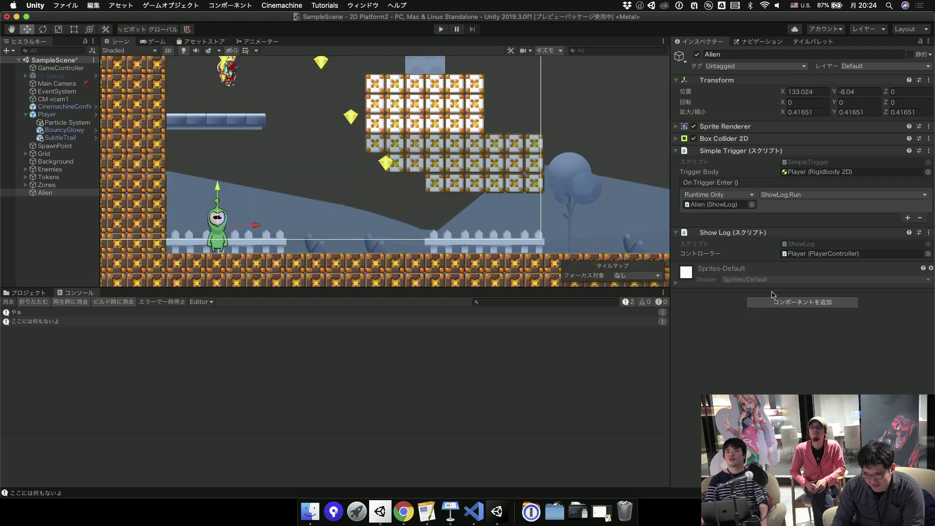
Open the finished ShowLog.cs in Visual Studio Code to review it.
double_click(829, 245)
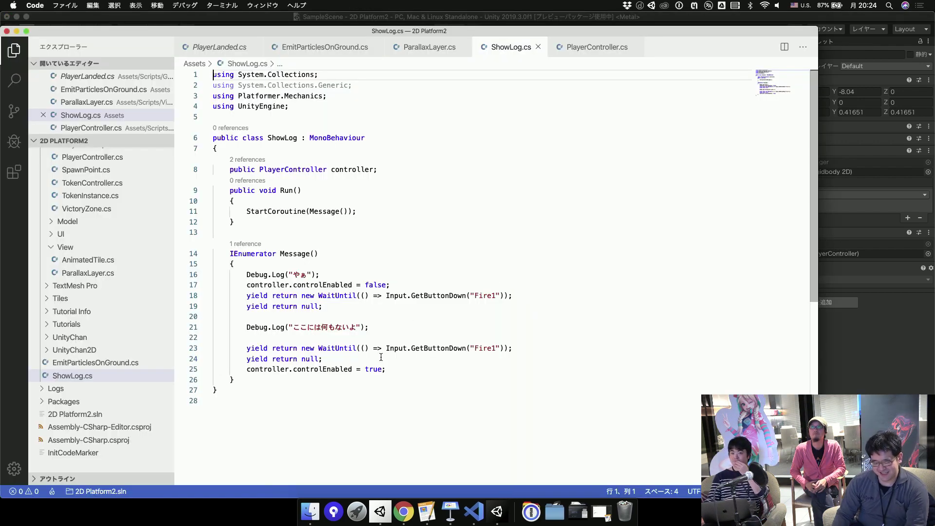
click(497, 511)
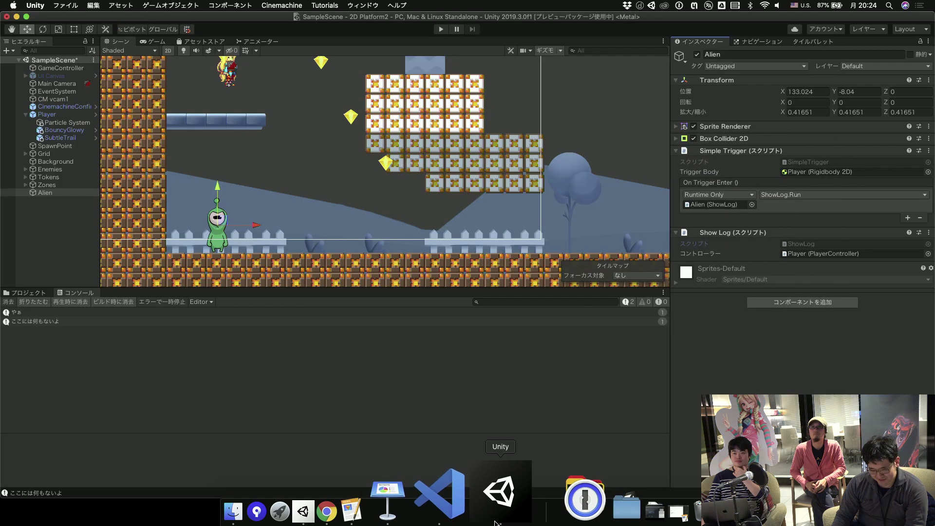
click(474, 511)
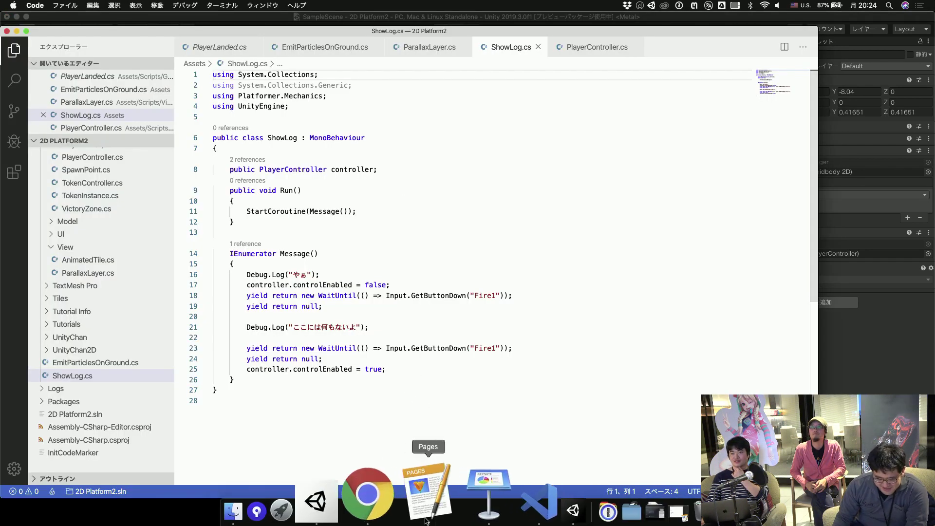
Open the GameEvent.cs gist link from presentation slide 22 in Chrome.
click(403, 511)
click(196, 39)
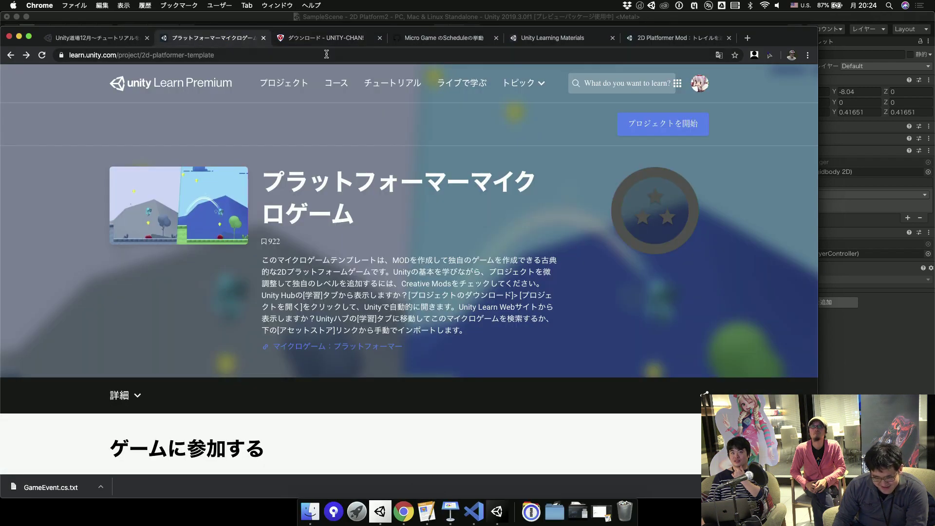
click(451, 510)
key(Down)
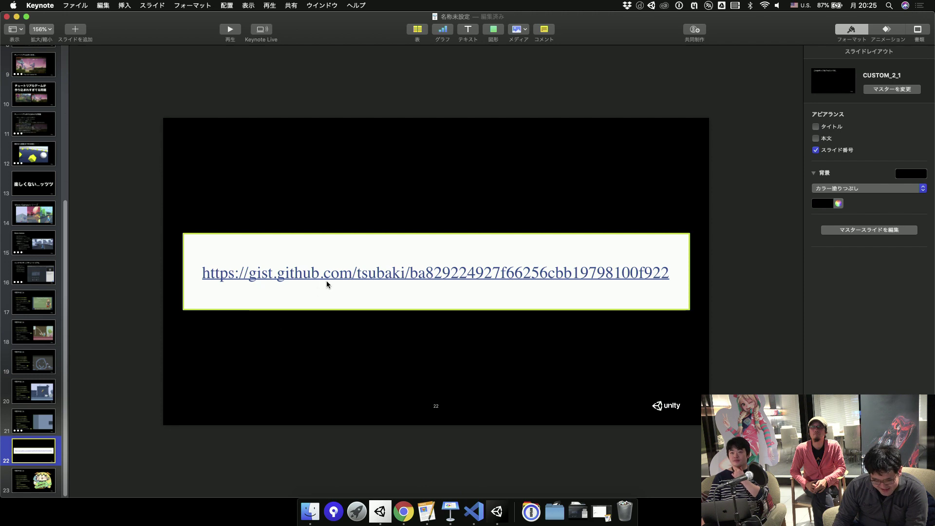
click(331, 276)
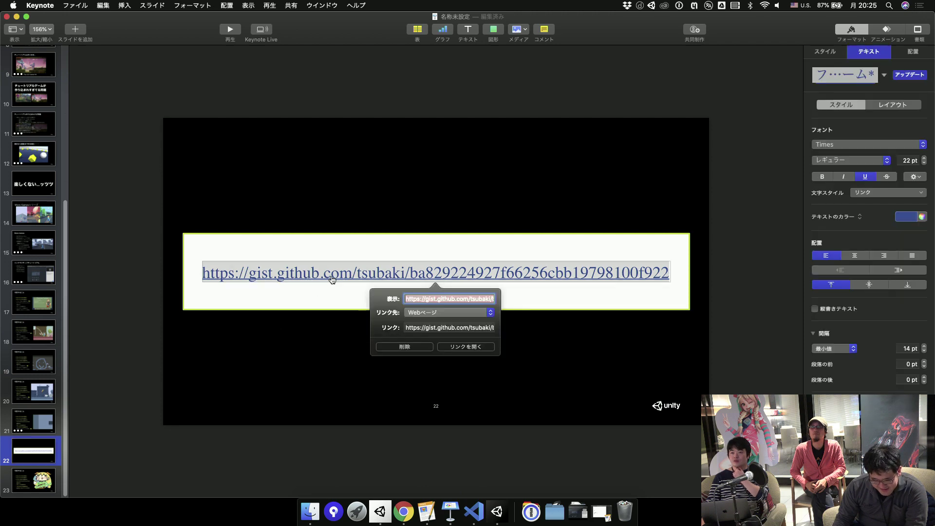
click(472, 347)
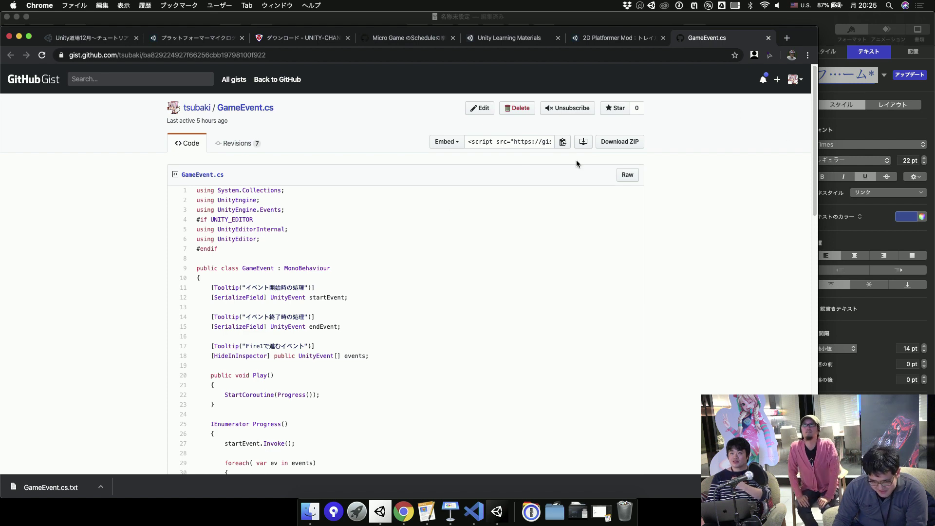
Save the gist's raw GameEvent.cs file into the ダウンロード folder.
click(627, 175)
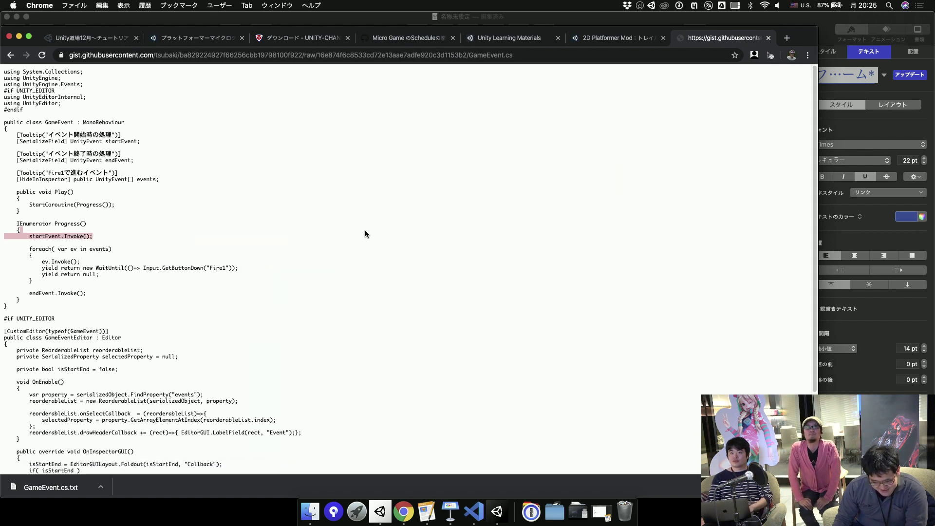
scroll(365, 234, down, 3)
key(super+s)
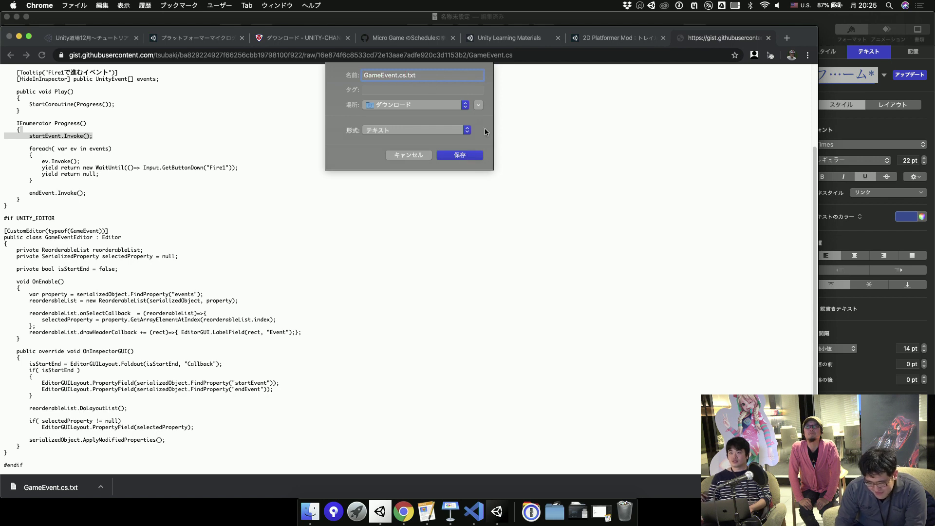
key(Return)
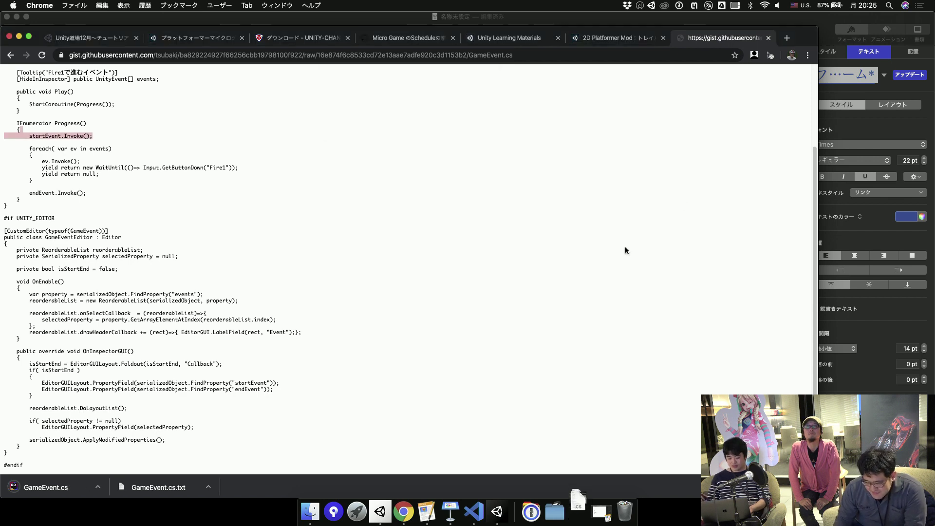
click(497, 512)
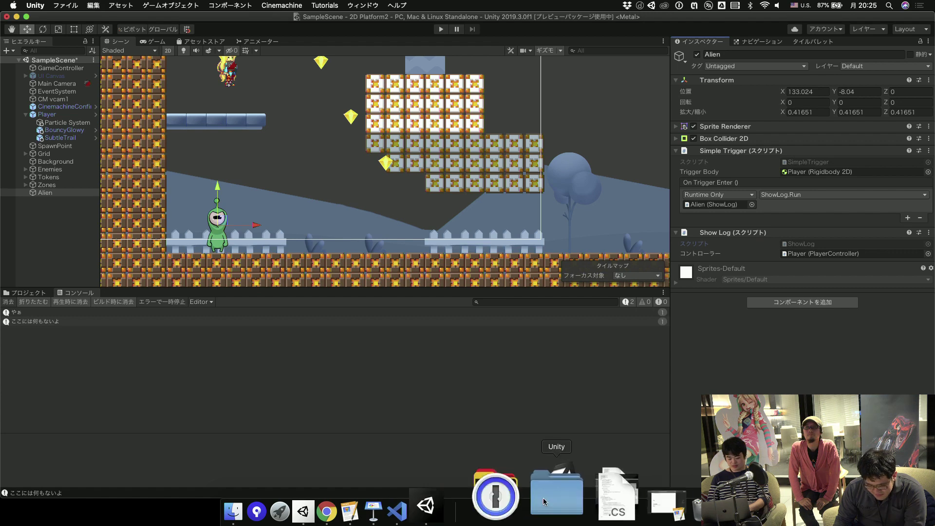
Import the downloaded GameEvent.cs into the project's Assets folder.
click(38, 295)
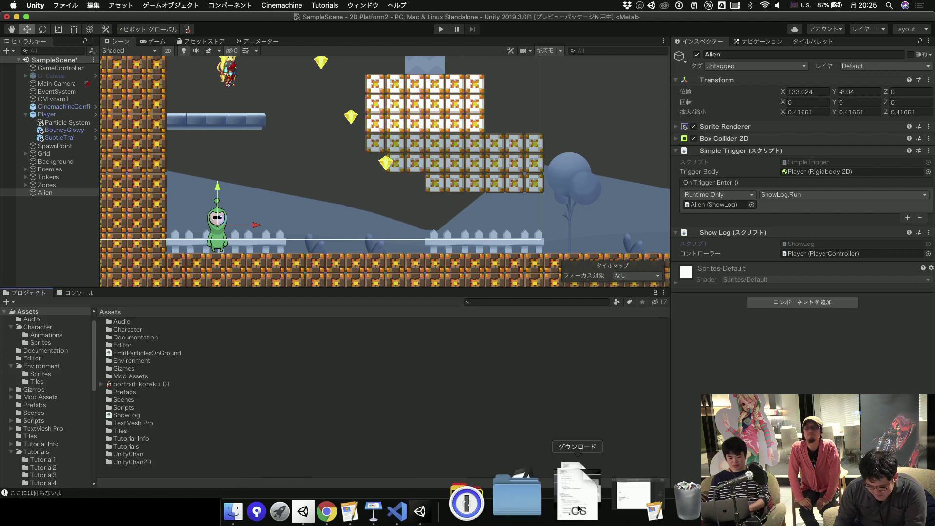
click(578, 508)
drag(356, 135, 227, 469)
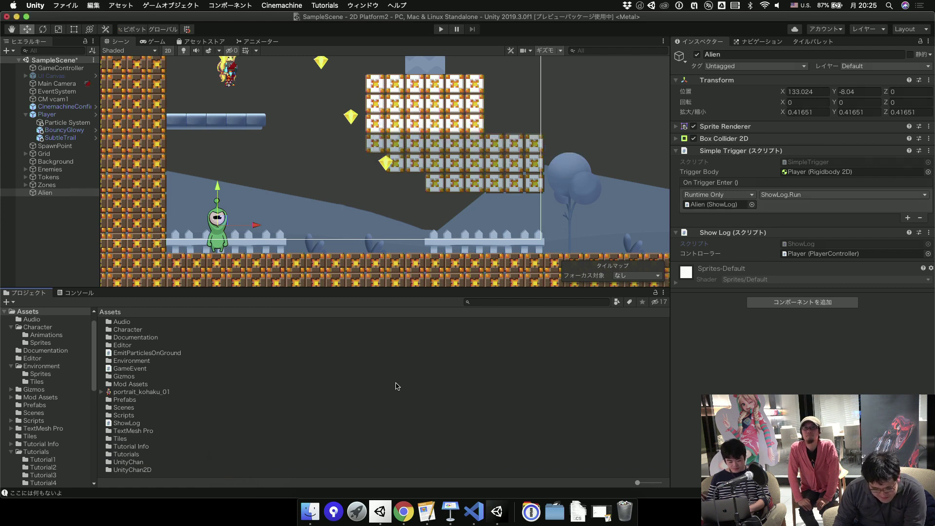
Replace the Alien's Show Log with a Game Event component set as the trigger's target.
right_click(735, 234)
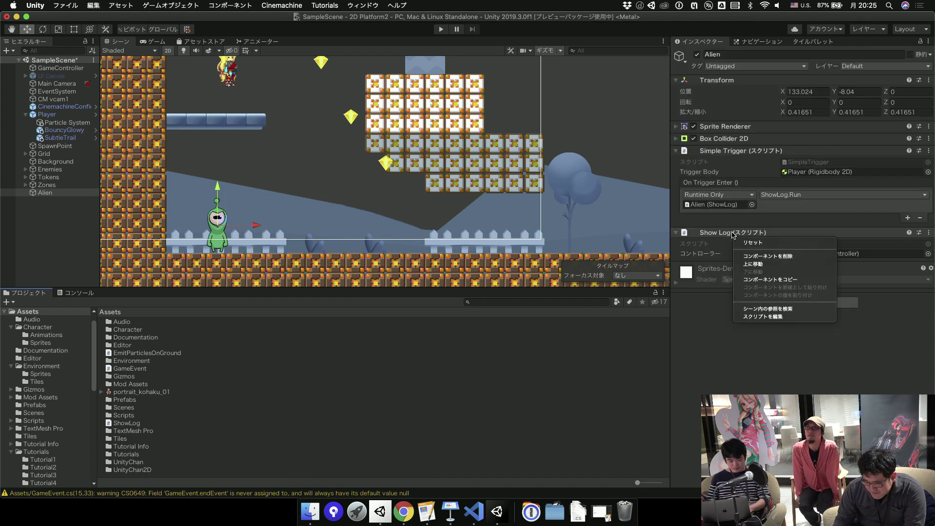
click(746, 256)
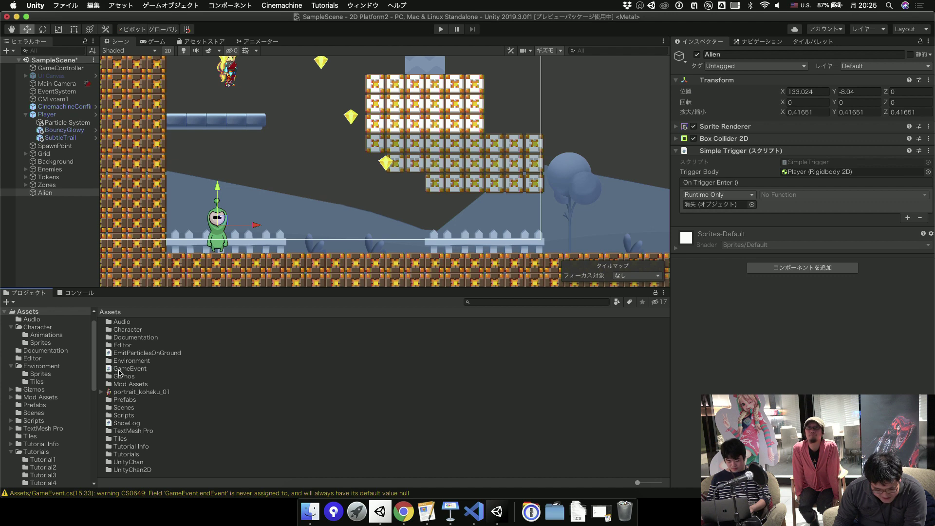
drag(120, 373, 758, 355)
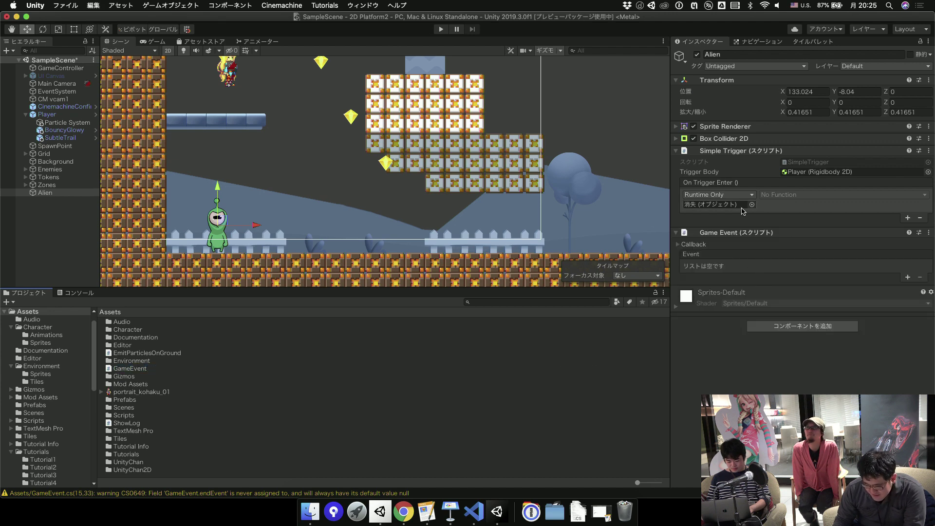
drag(717, 237, 723, 205)
click(680, 245)
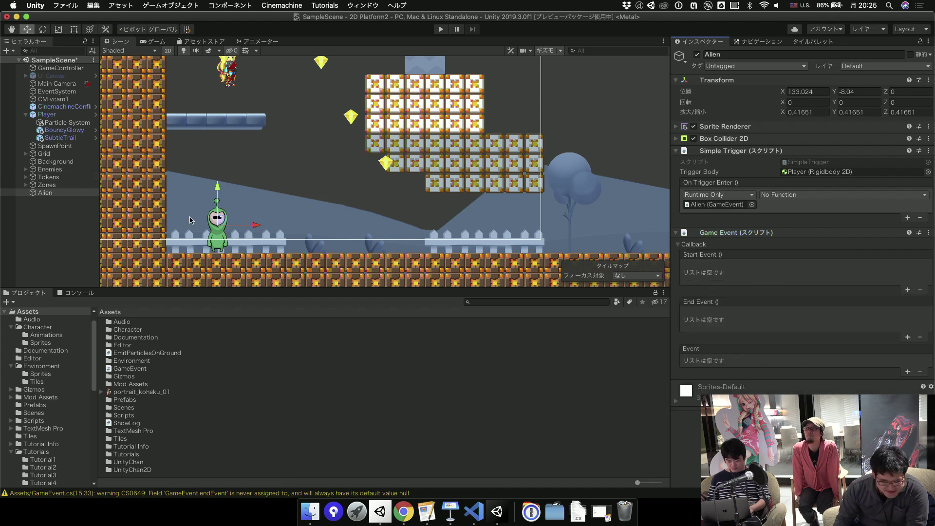
scroll(307, 201, down, 3)
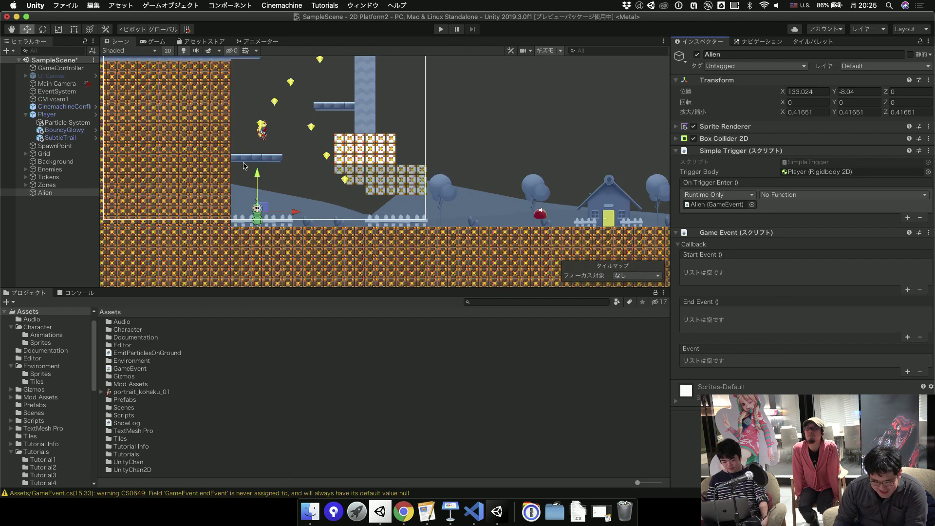
Add a UI Canvas to the scene.
click(11, 51)
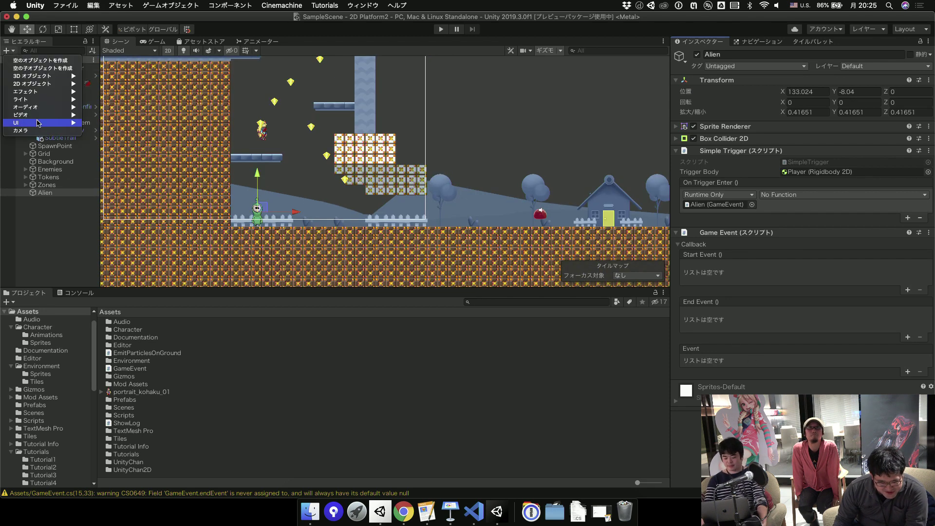
mouse_move(48, 122)
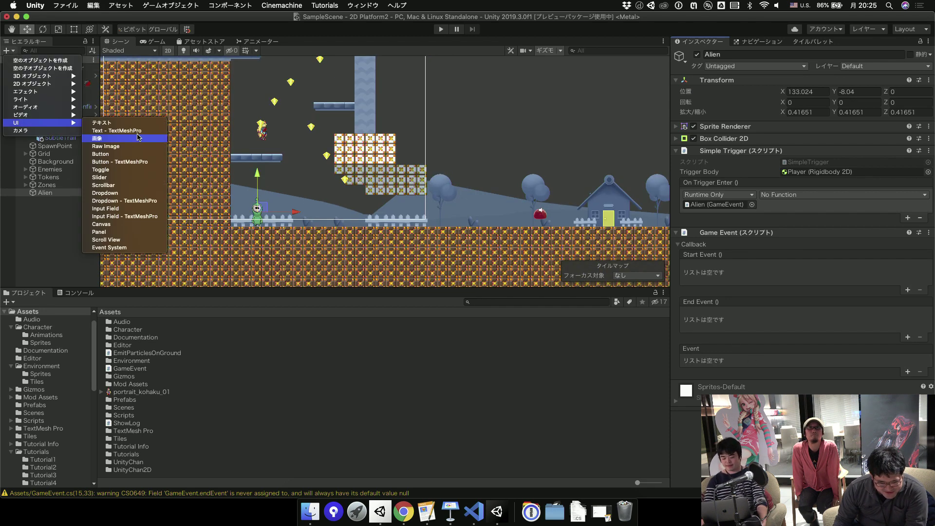
click(132, 224)
scroll(422, 217, down, 5)
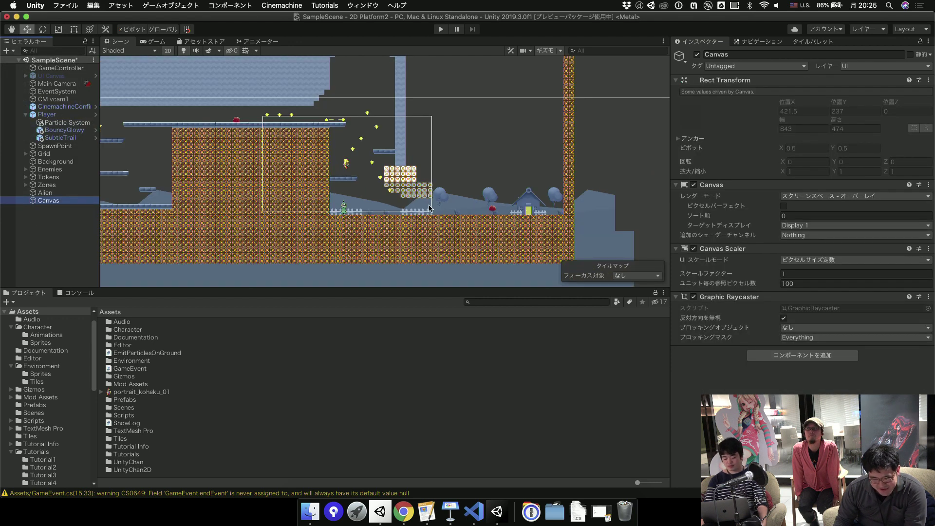
scroll(414, 218, down, 5)
scroll(404, 220, down, 5)
scroll(393, 221, down, 3)
middle_drag(393, 221, 392, 220)
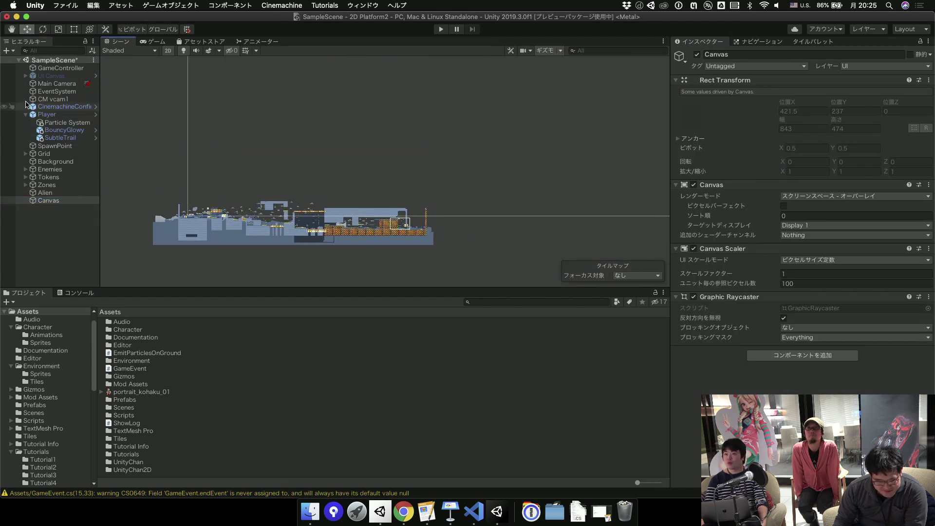
Add an Image to the Canvas, anchored bottom-stretch with Left and Right 0.
click(9, 51)
mouse_move(39, 123)
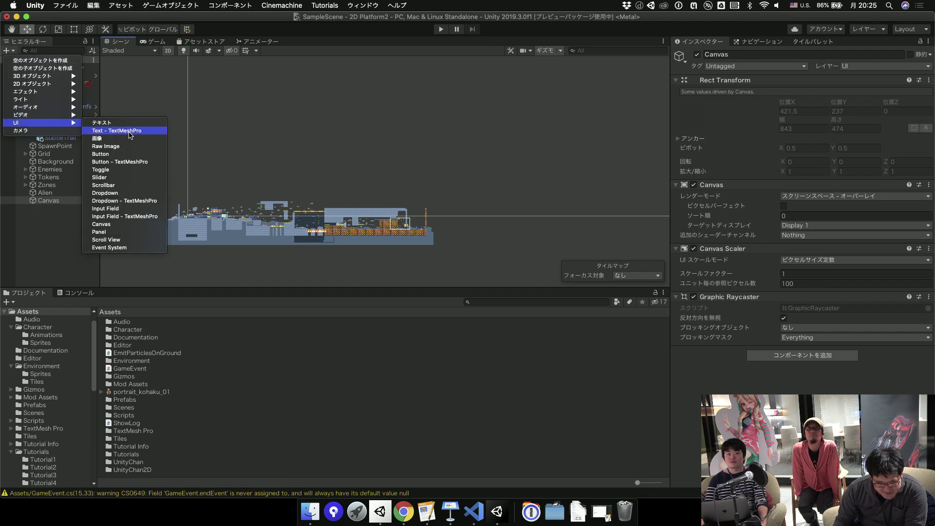
click(126, 138)
scroll(341, 185, down, 5)
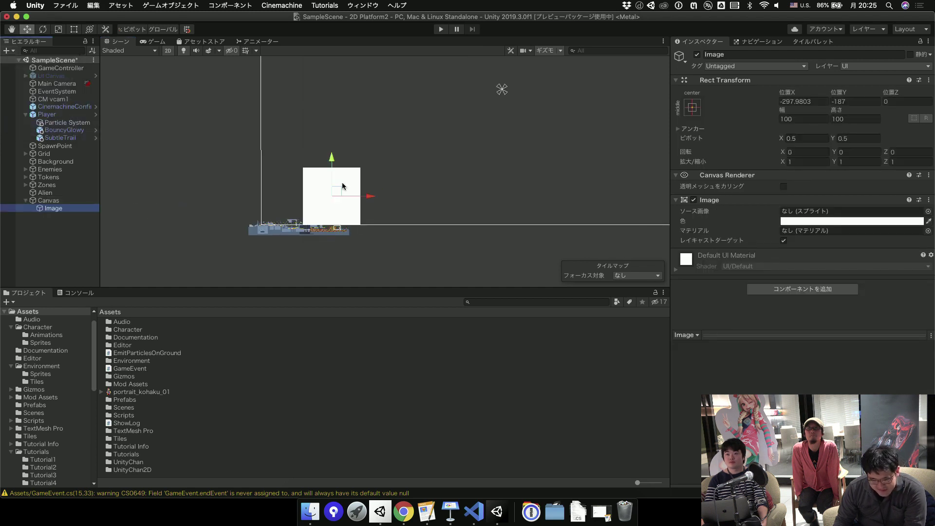
scroll(162, 195, down, 3)
drag(190, 196, 178, 195)
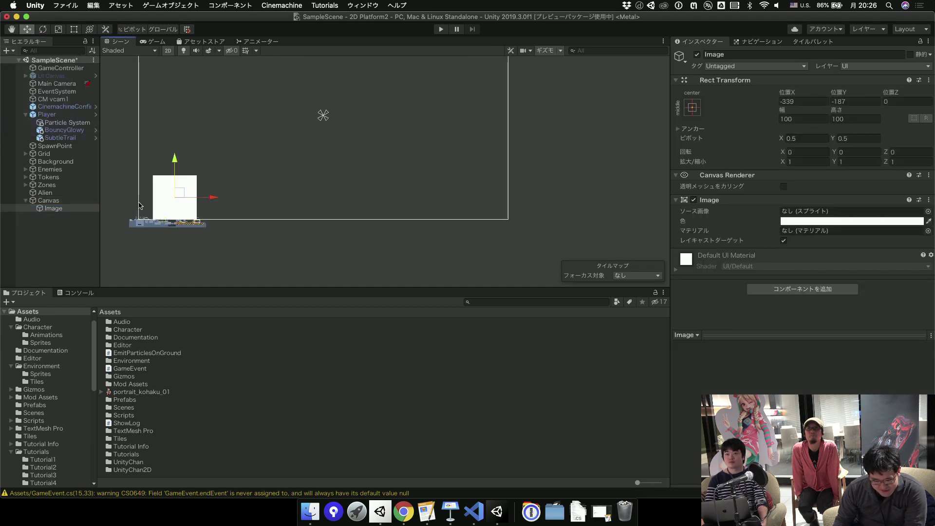
click(692, 108)
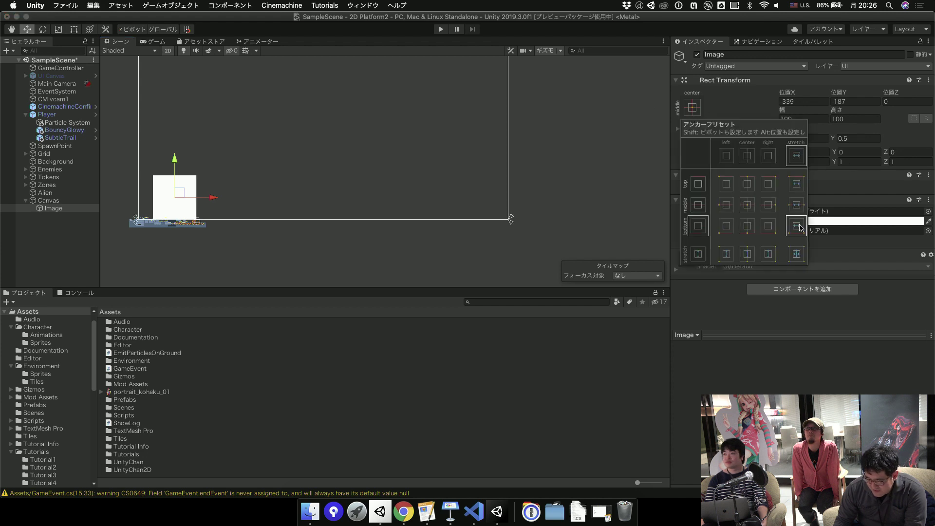
click(760, 357)
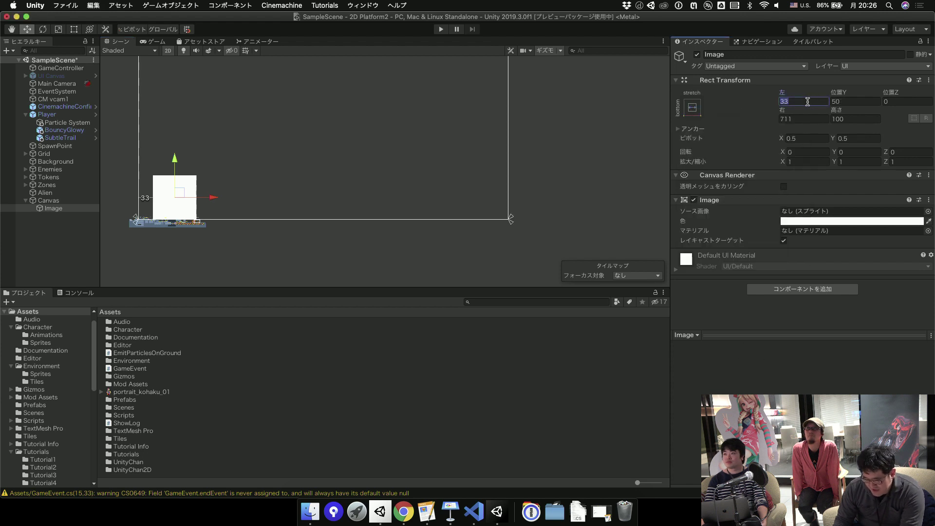
text(0)
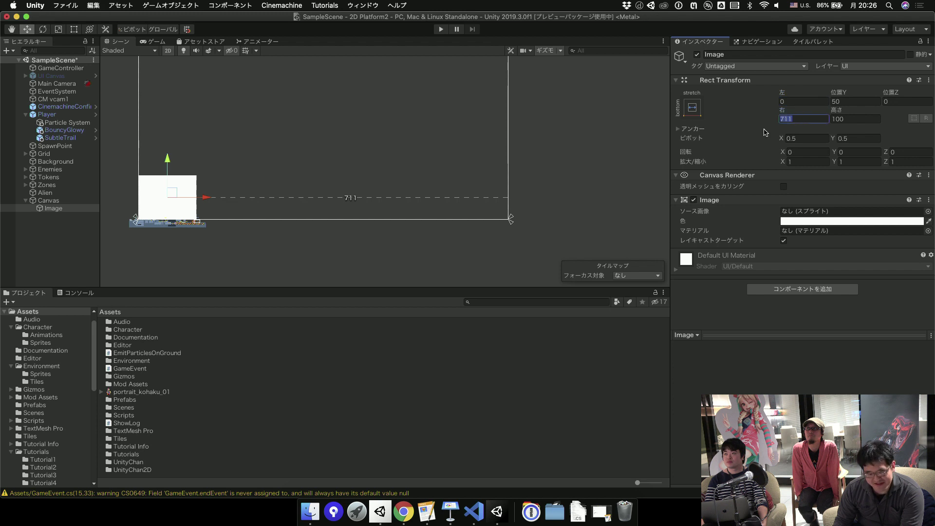
text(0)
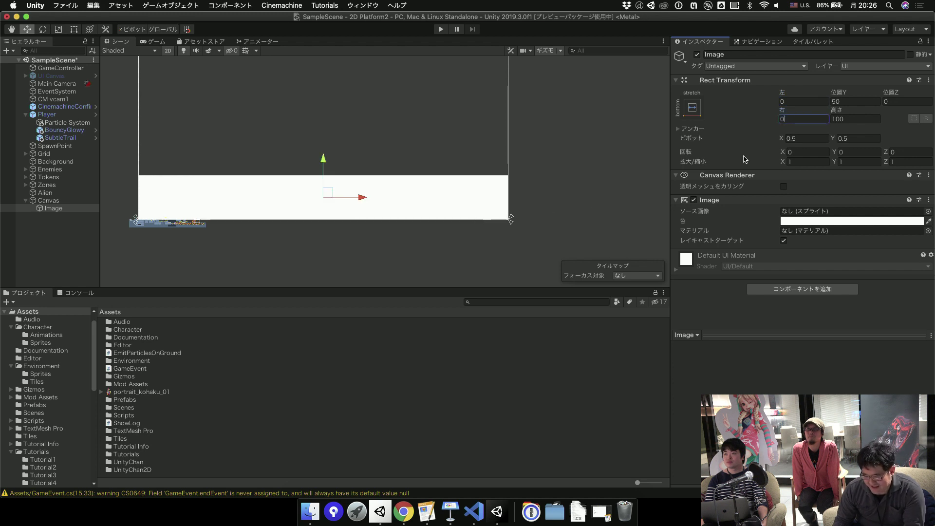
scroll(292, 190, down, 3)
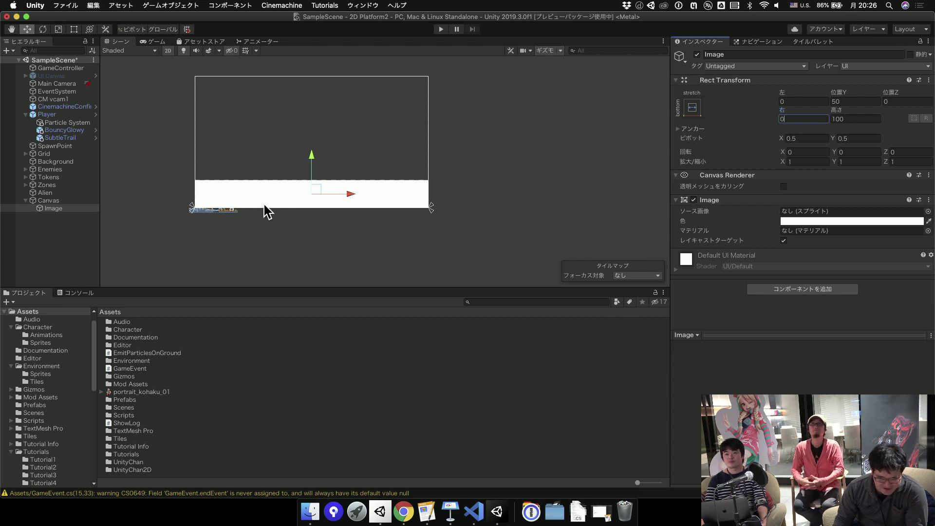
click(54, 208)
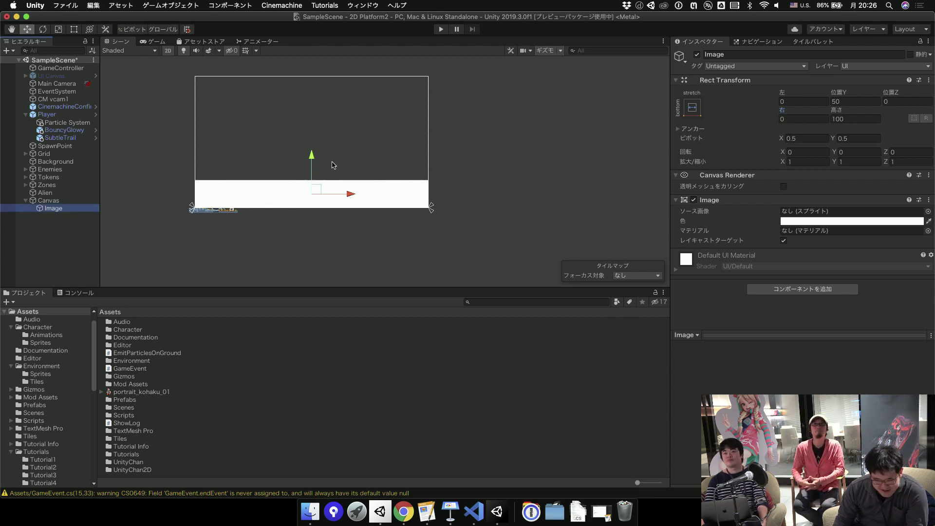
Duplicate the bottom bar and anchor the copy stretched across the top.
key(super+d)
drag(310, 157, 298, 56)
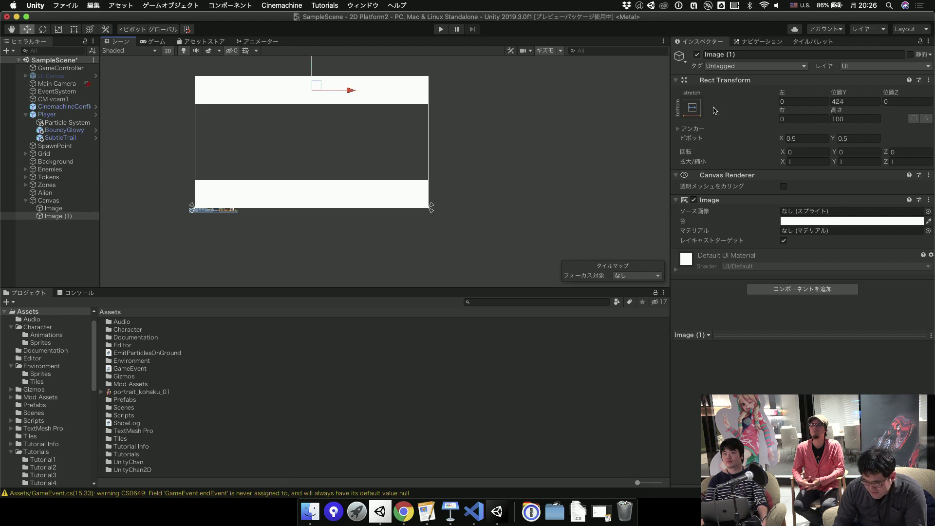
click(693, 108)
click(798, 180)
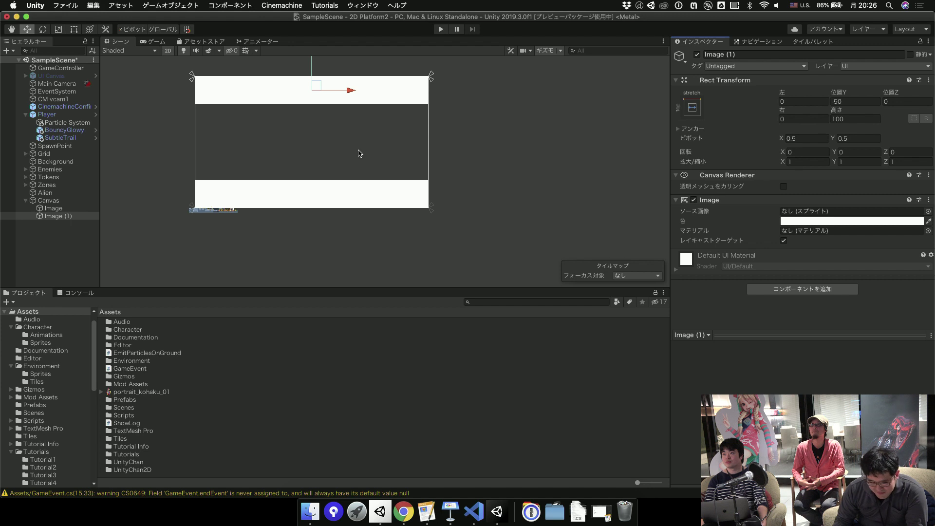
Colour both image bars black.
shift+click(58, 208)
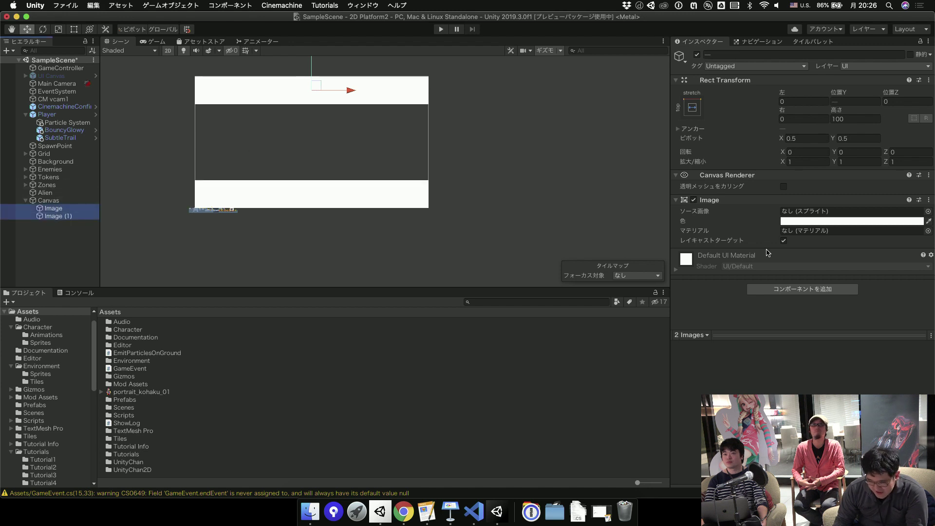
click(852, 221)
drag(31, 73, 31, 123)
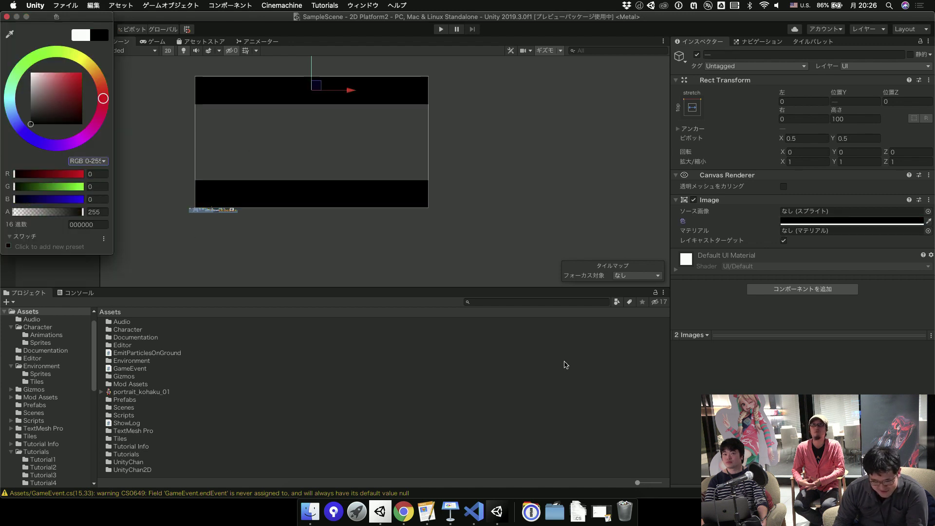
click(581, 352)
Add a white 'New Text' Text object to the Canvas, placed in the bottom bar.
click(7, 50)
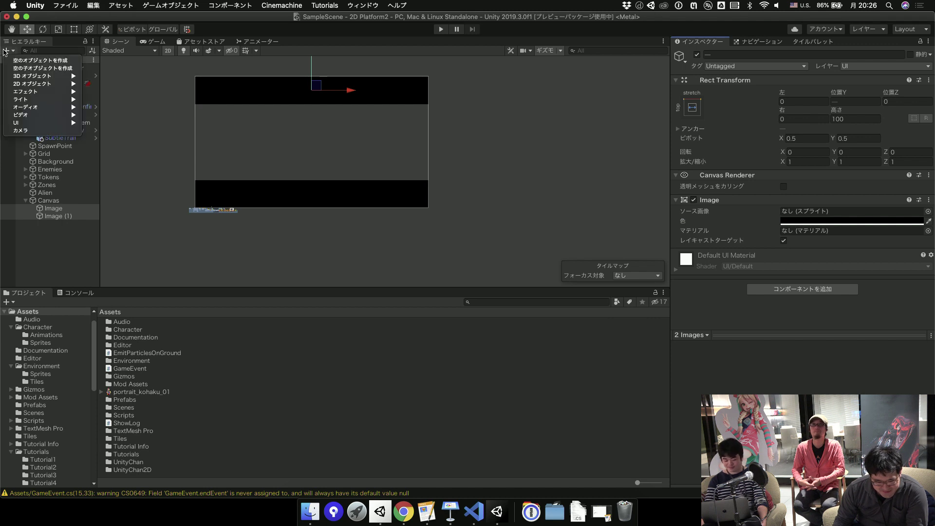
mouse_move(35, 126)
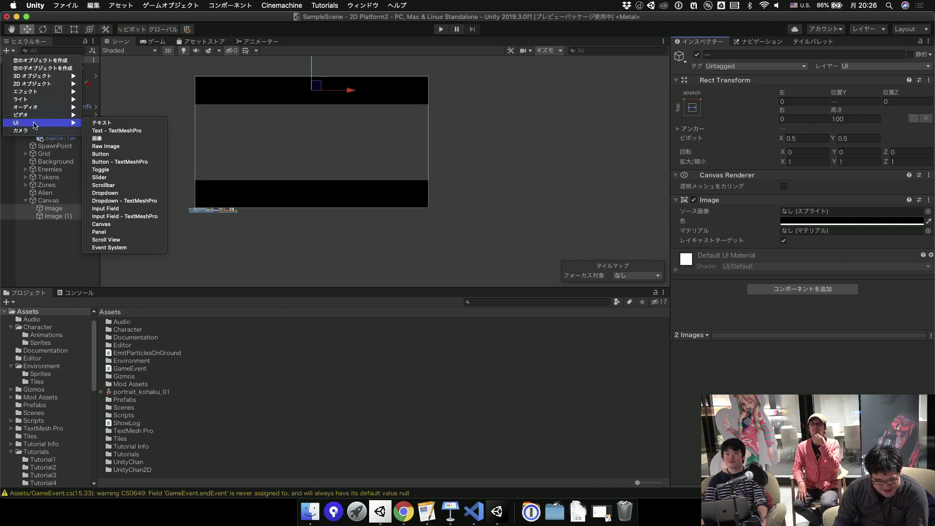
click(156, 123)
scroll(282, 196, up, 2)
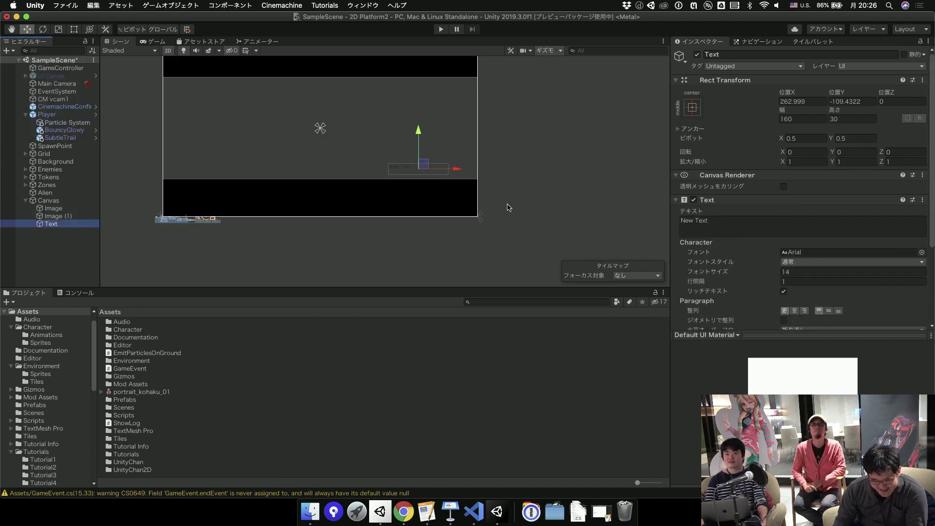
scroll(804, 284, down, 5)
click(820, 250)
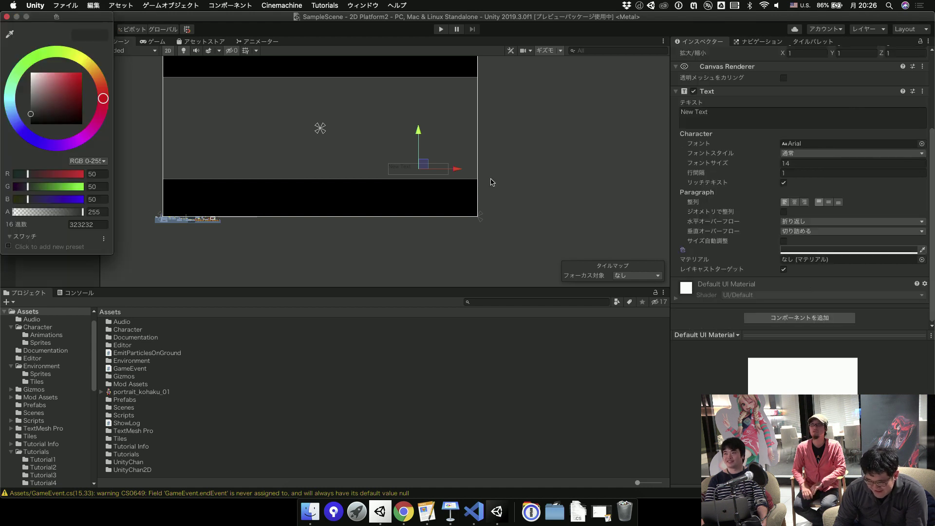
drag(77, 87, 31, 74)
click(421, 166)
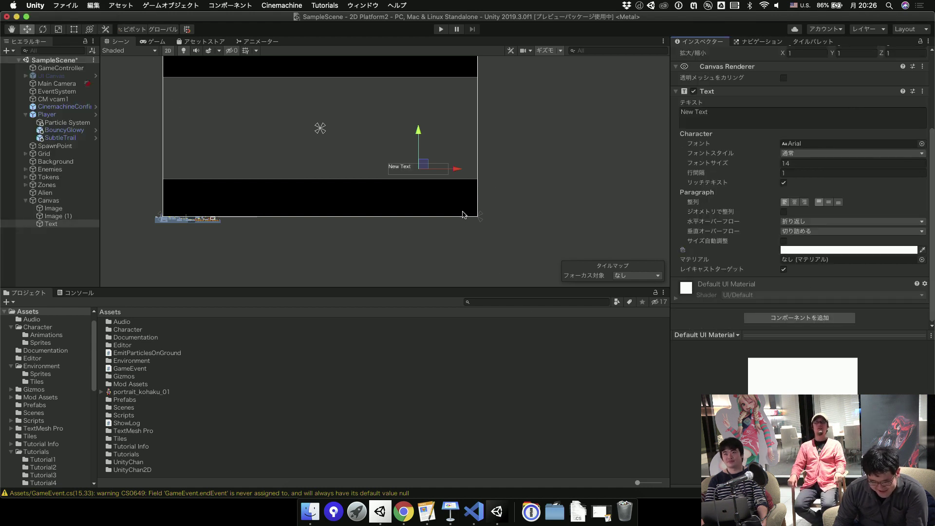
drag(421, 166, 206, 190)
Widen the text box across the bottom bar and raise Font Size to 49.
scroll(804, 175, up, 5)
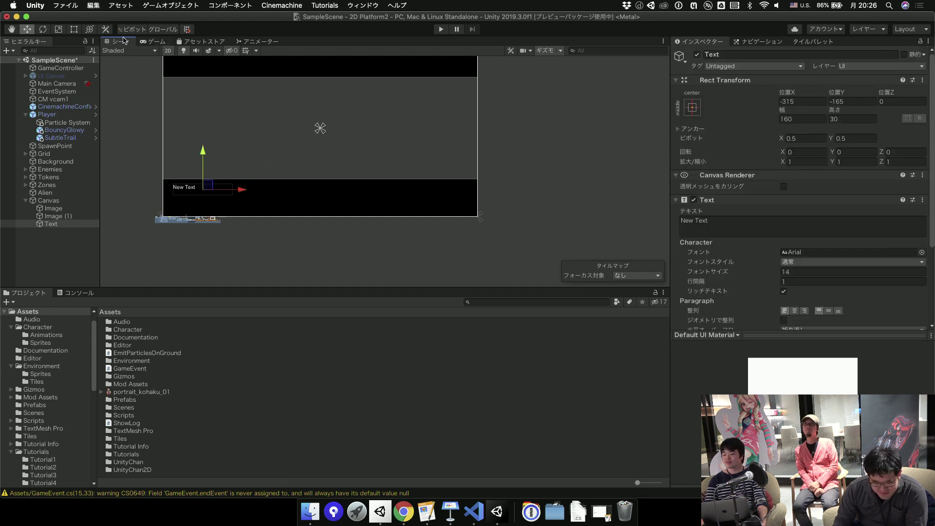
click(73, 30)
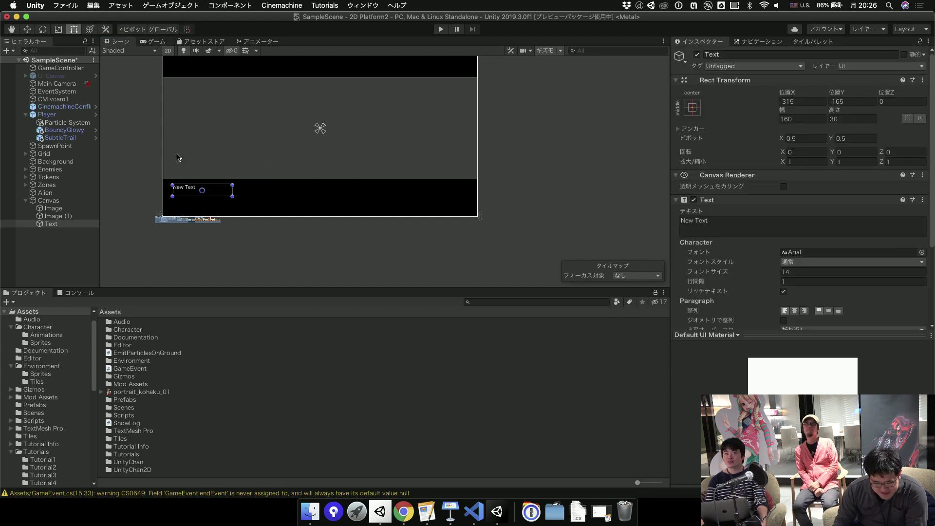
drag(233, 195, 470, 210)
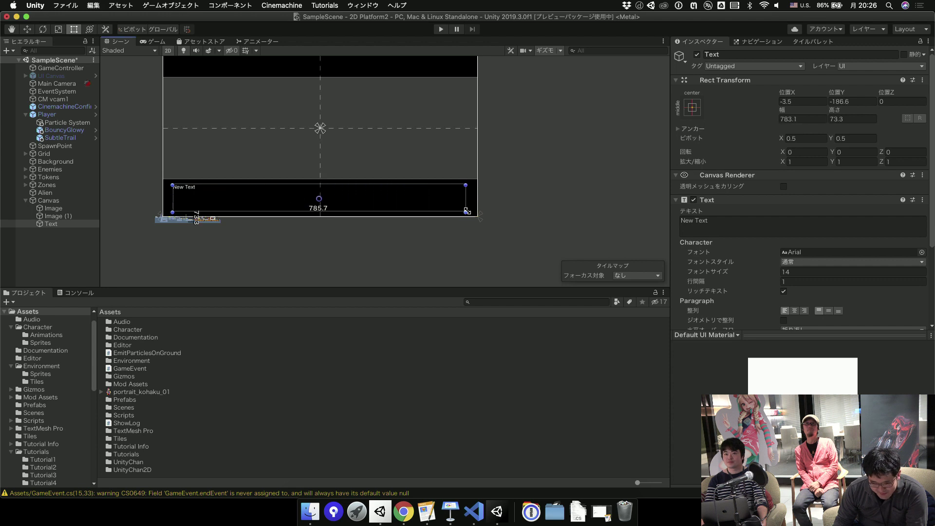
drag(740, 272, 761, 273)
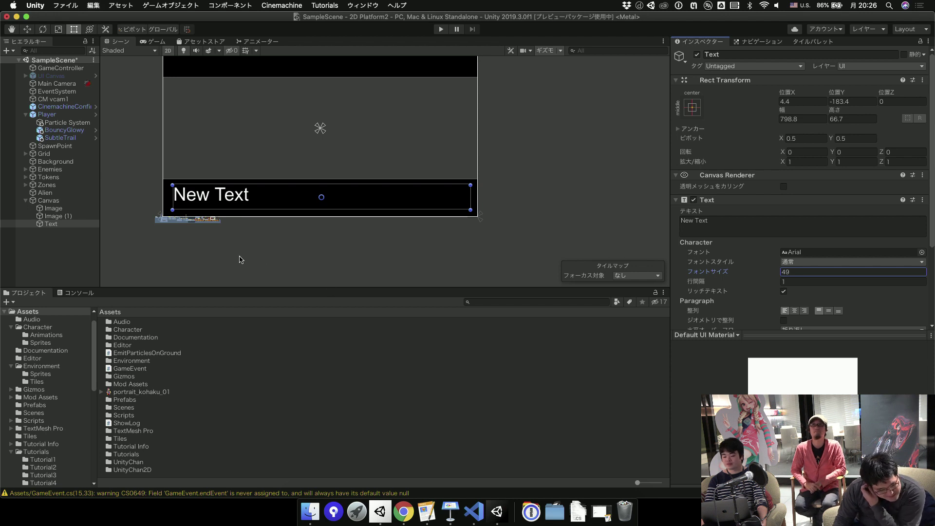
Deactivate the Canvas so the dialogue starts hidden.
click(75, 193)
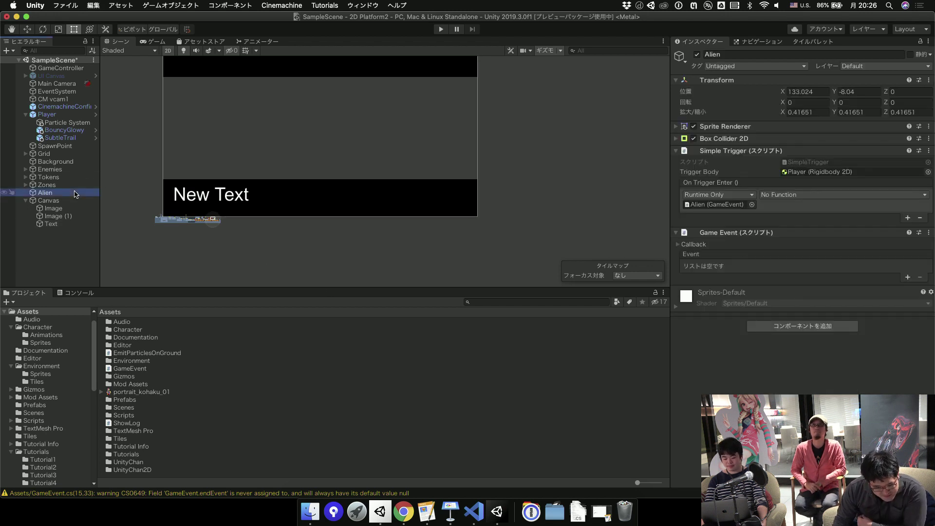
click(696, 246)
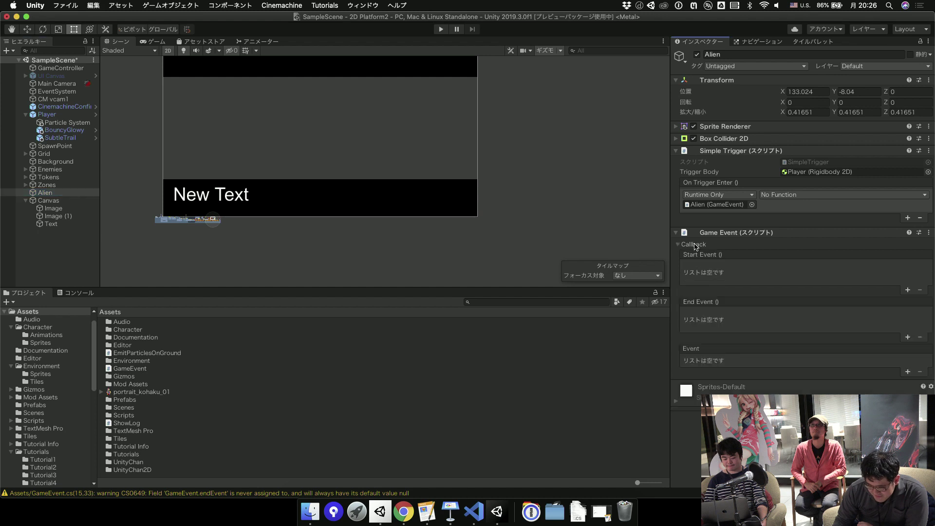
click(49, 201)
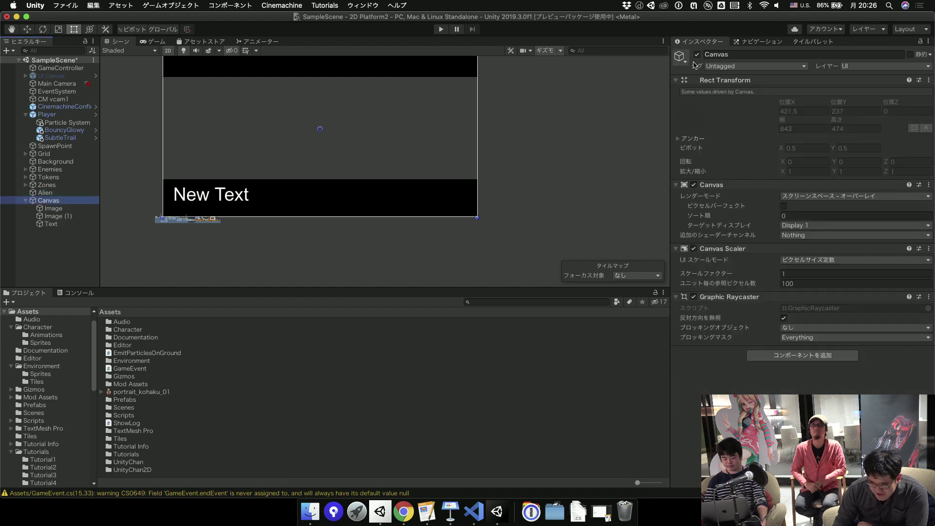
click(697, 55)
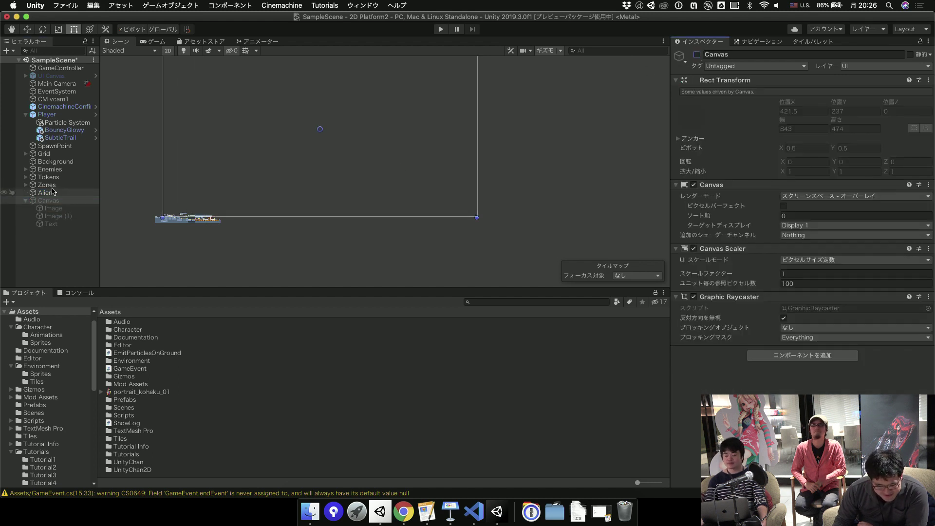
Add Start and End Event entries on Alien's Game Event; Start Event sets Canvas active.
click(46, 192)
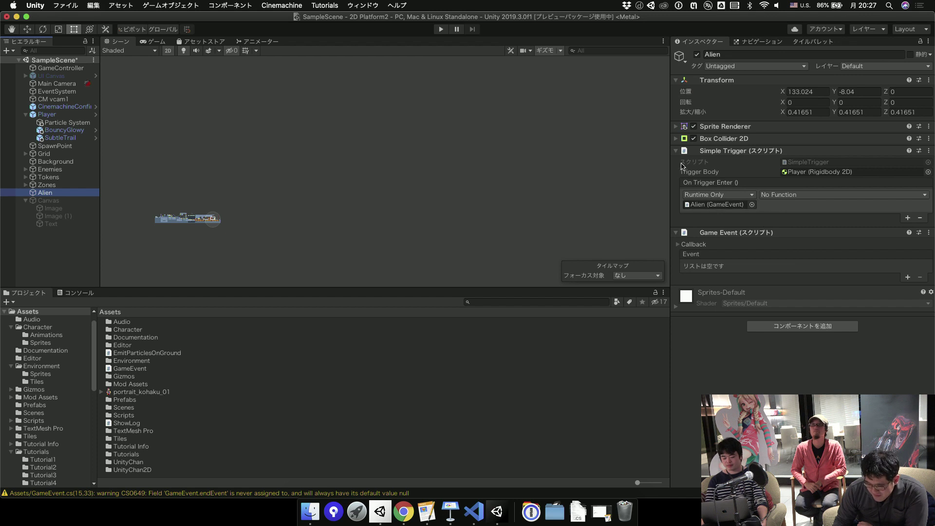
click(693, 245)
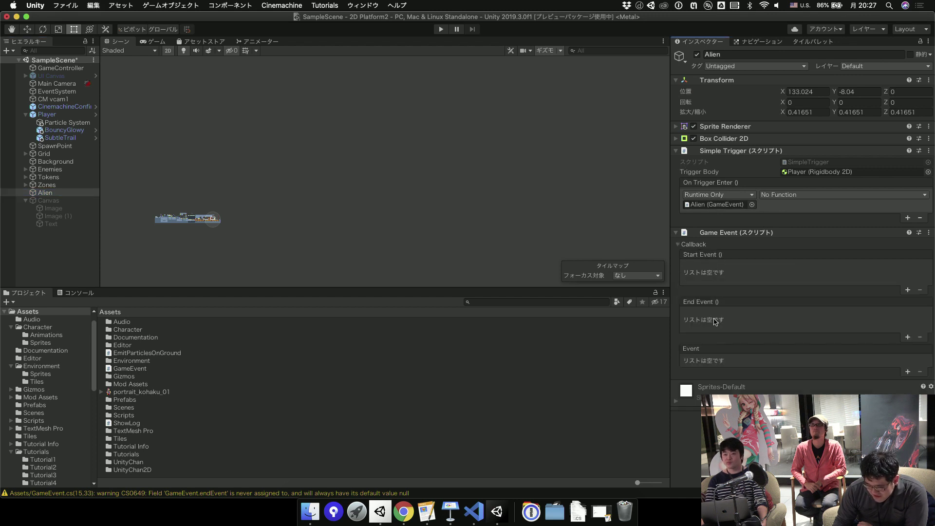
click(908, 290)
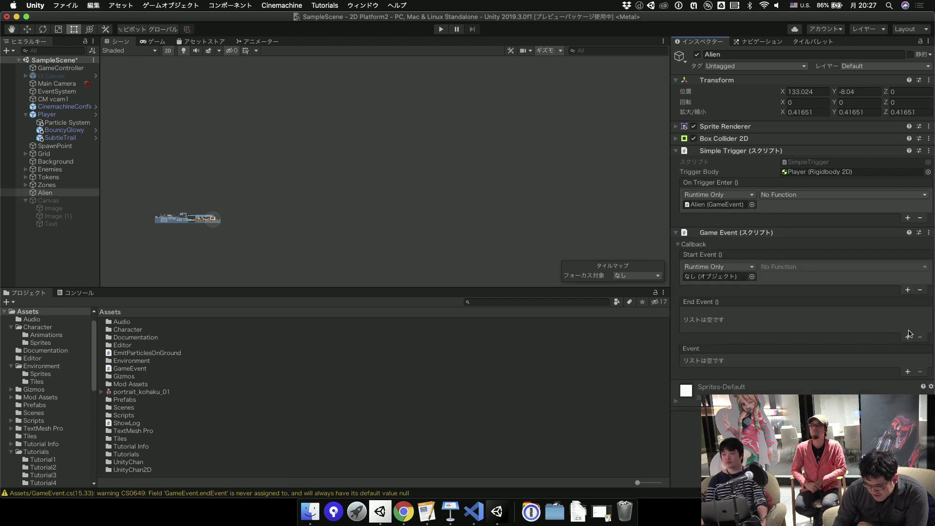
click(908, 337)
mouse_move(49, 200)
mouse_down()
mouse_move(564, 288)
mouse_move(716, 276)
mouse_up()
click(799, 267)
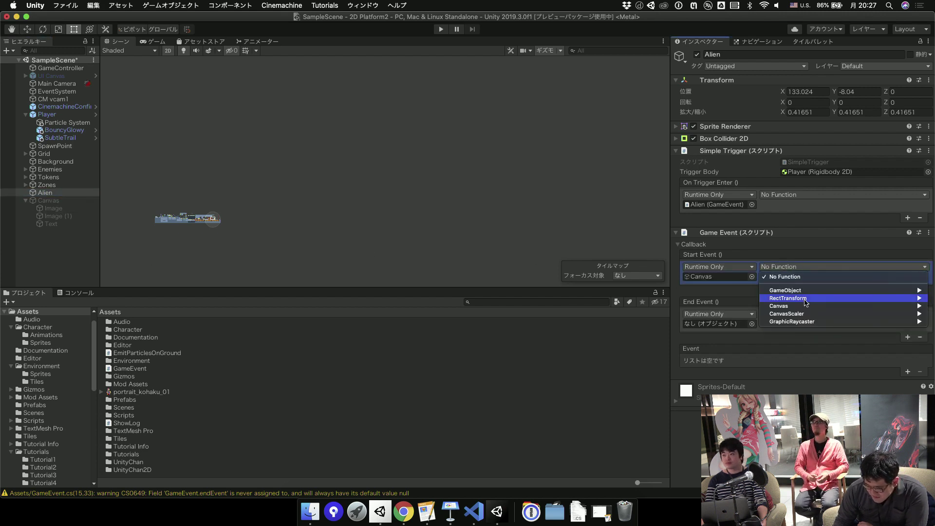
mouse_move(799, 290)
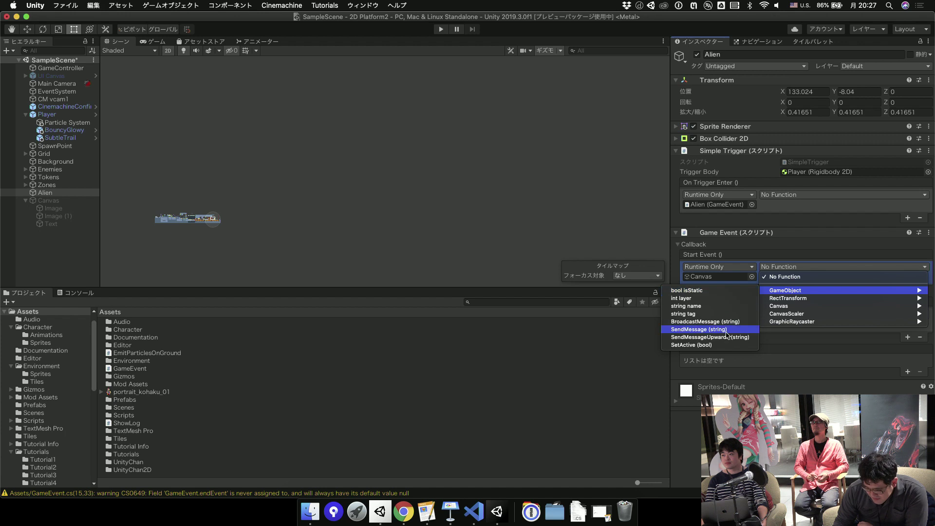
click(727, 345)
click(764, 277)
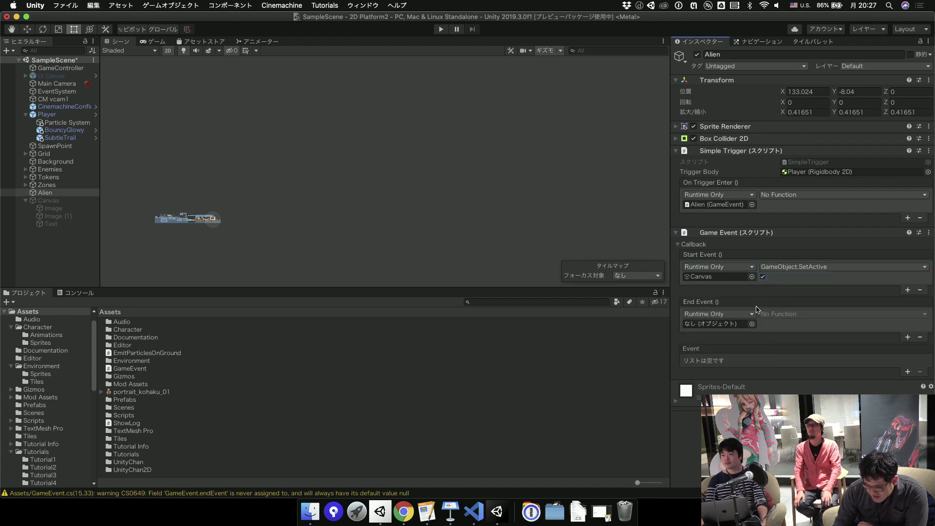
Make the End Event call GameObject.SetActive on Canvas, unchecked, to hide it.
drag(43, 201, 720, 324)
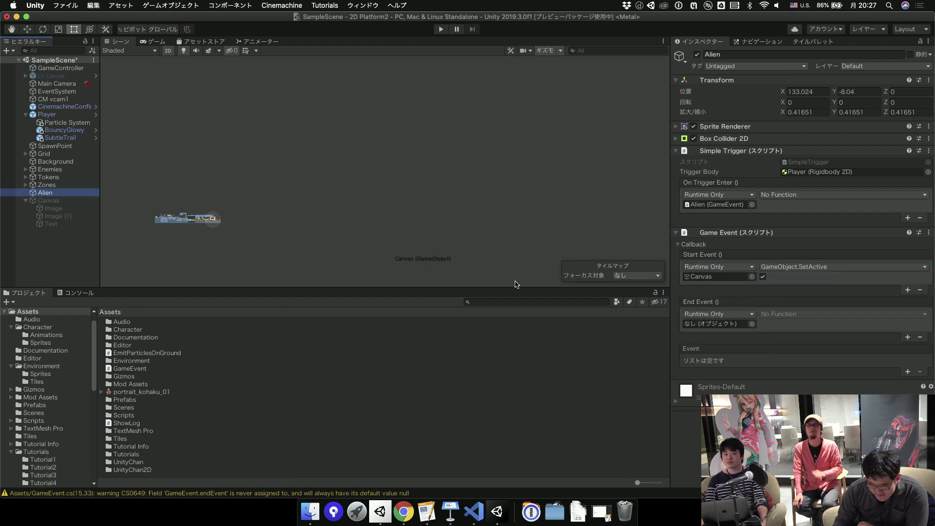
click(786, 314)
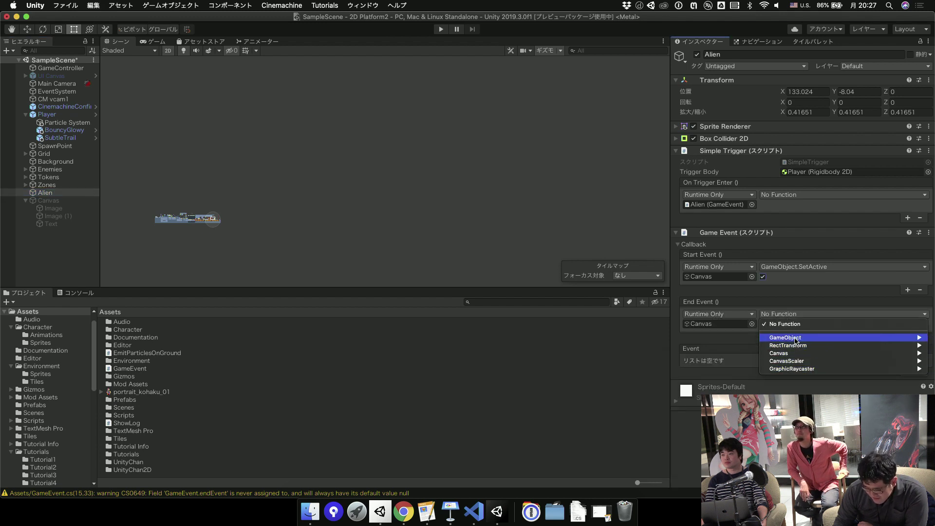
mouse_move(795, 339)
click(735, 392)
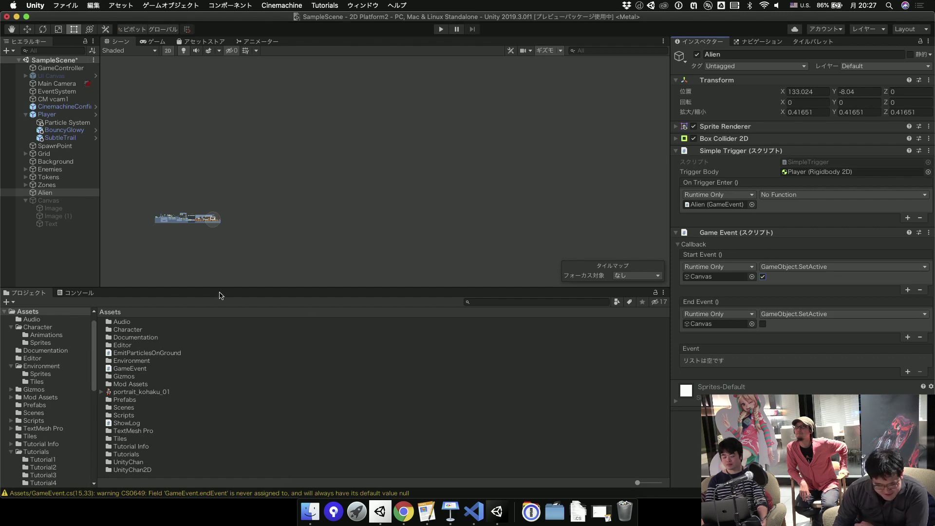
Add the first Game Event element that sets Text.text to こんにちは.
scroll(245, 220, up, 2)
scroll(246, 220, up, 2)
scroll(251, 214, up, 2)
scroll(256, 211, up, 3)
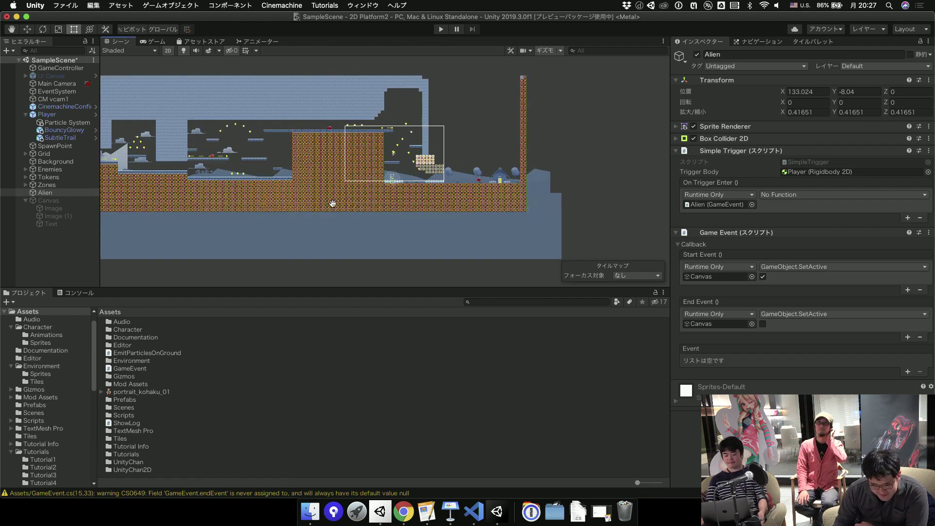
scroll(259, 208, up, 3)
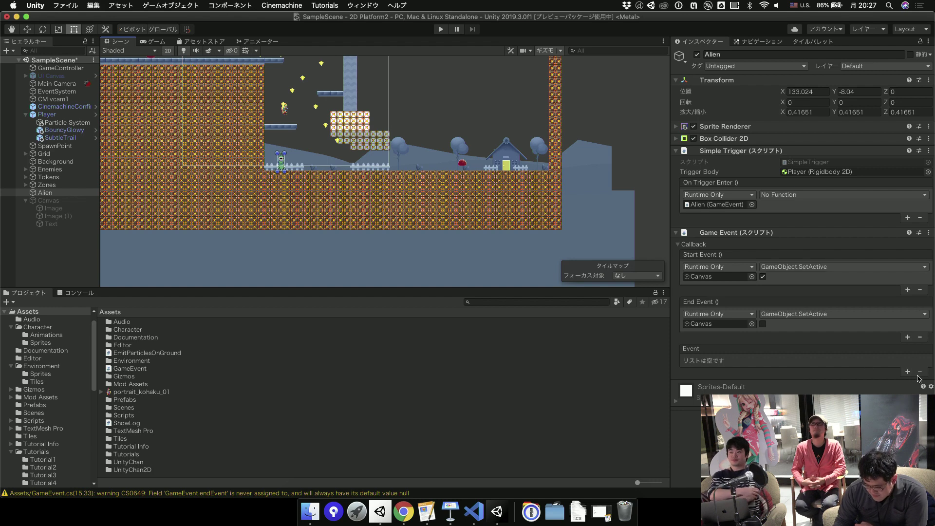
click(908, 372)
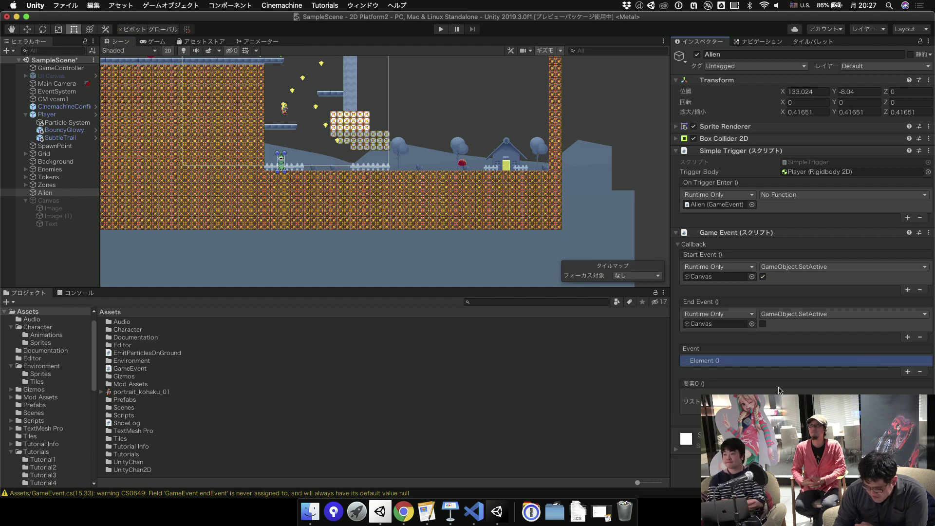
click(909, 419)
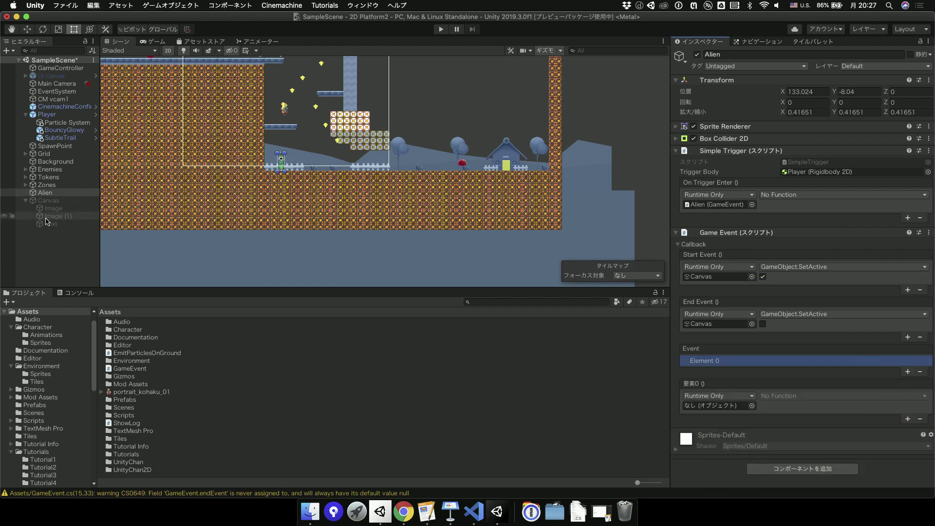
drag(47, 222, 169, 262)
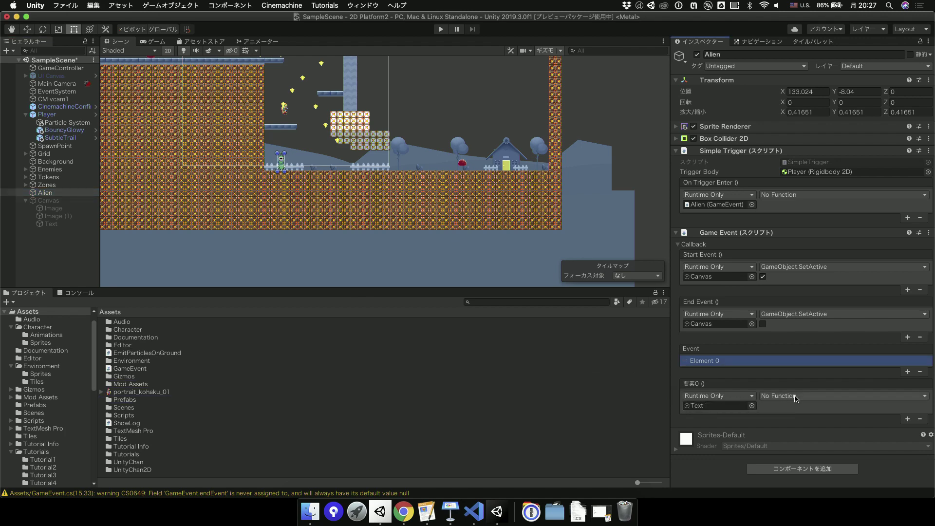
click(790, 396)
mouse_move(789, 443)
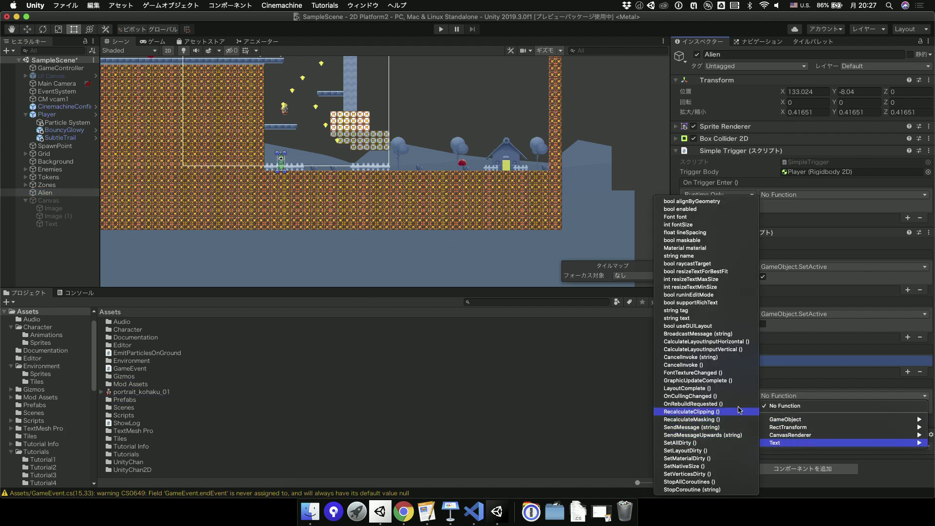
click(710, 320)
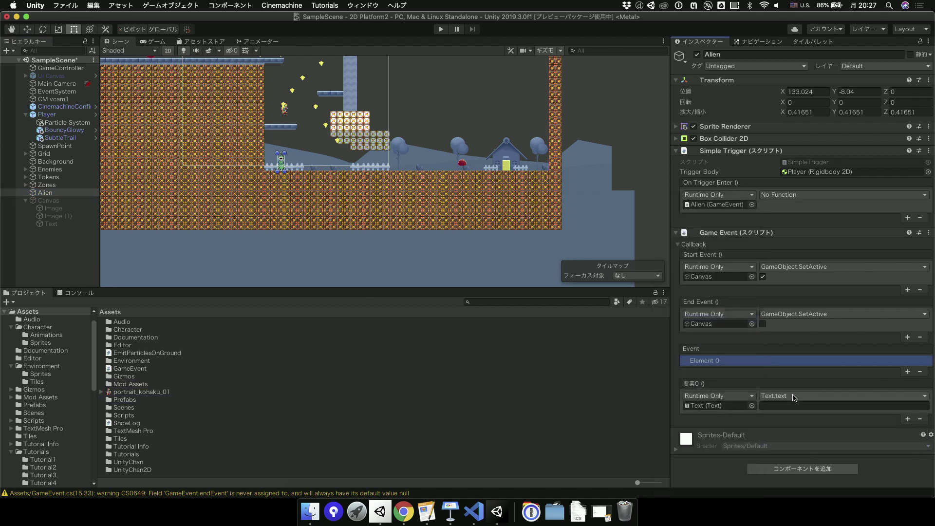
key(ctrl+space)
text(こんにちは)
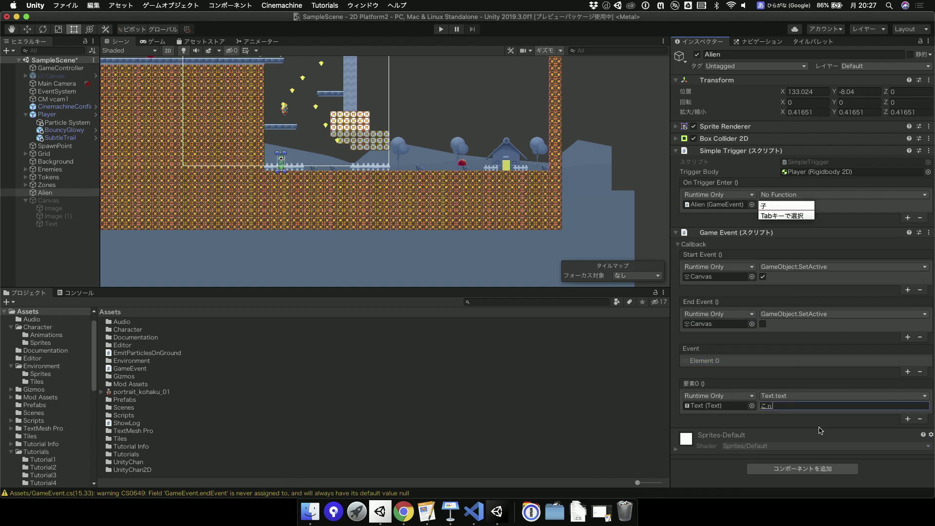
key(Return)
key(ctrl+space)
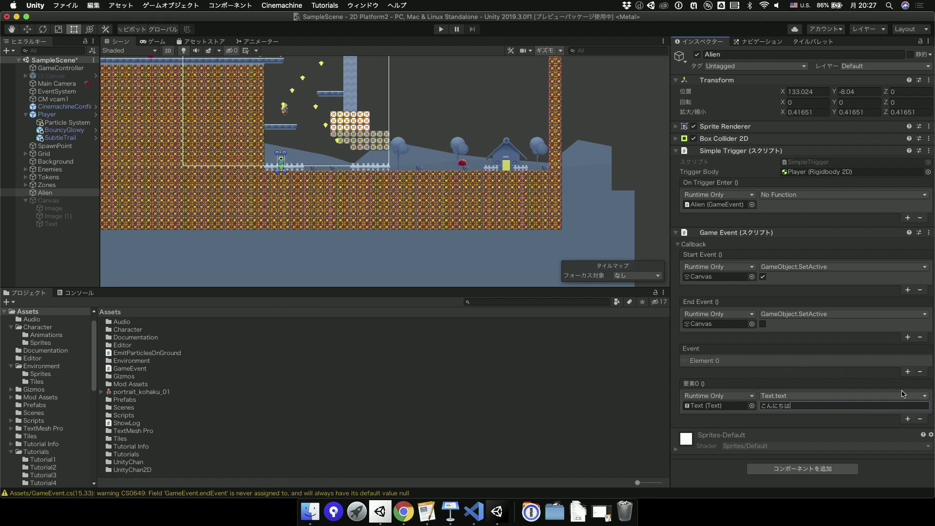
Add a second element that sets the Text to ここには何もないよ.
click(908, 373)
click(860, 371)
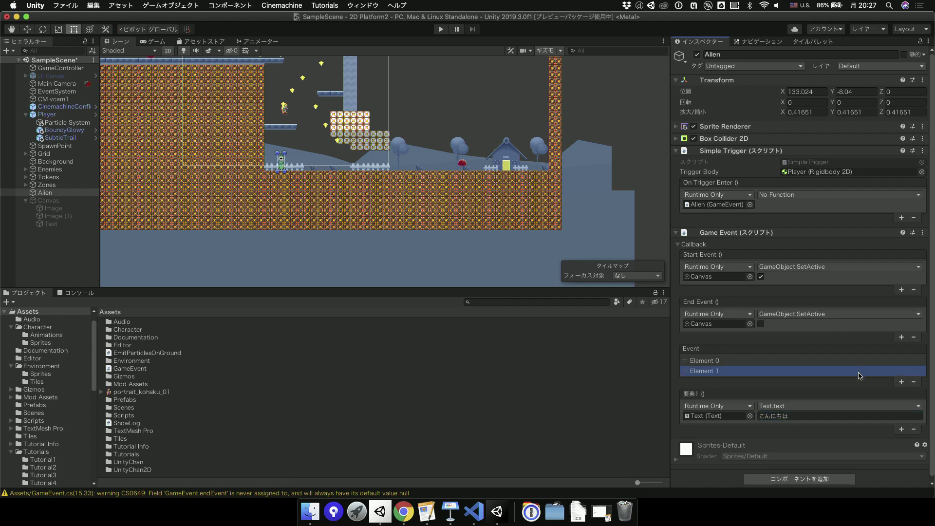
click(834, 417)
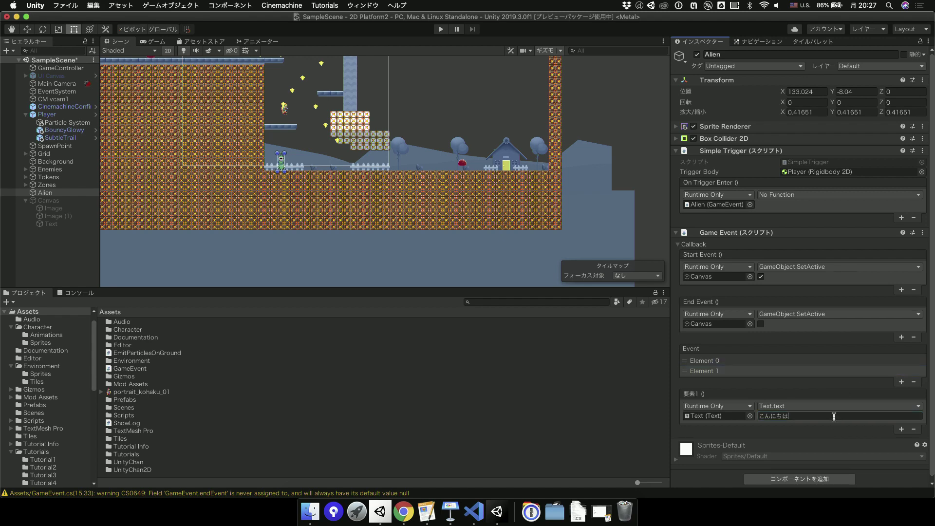
key(ctrl+space)
text(ここ)
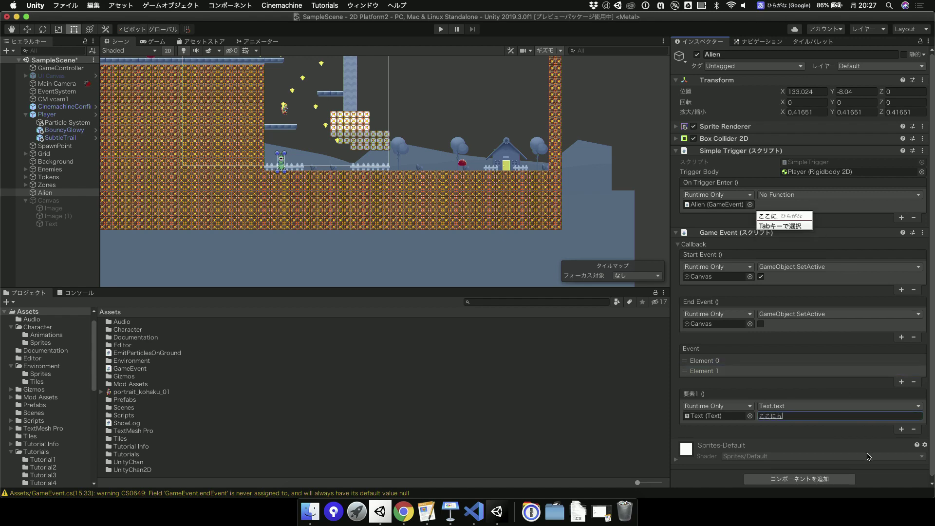
text(ananimonaiyo)
key(space)
key(space)
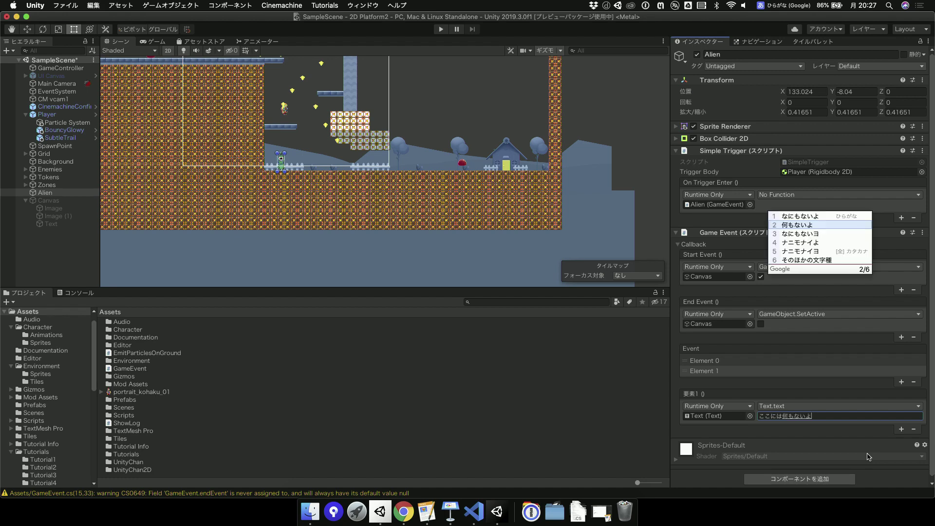
key(Return)
key(ctrl+space)
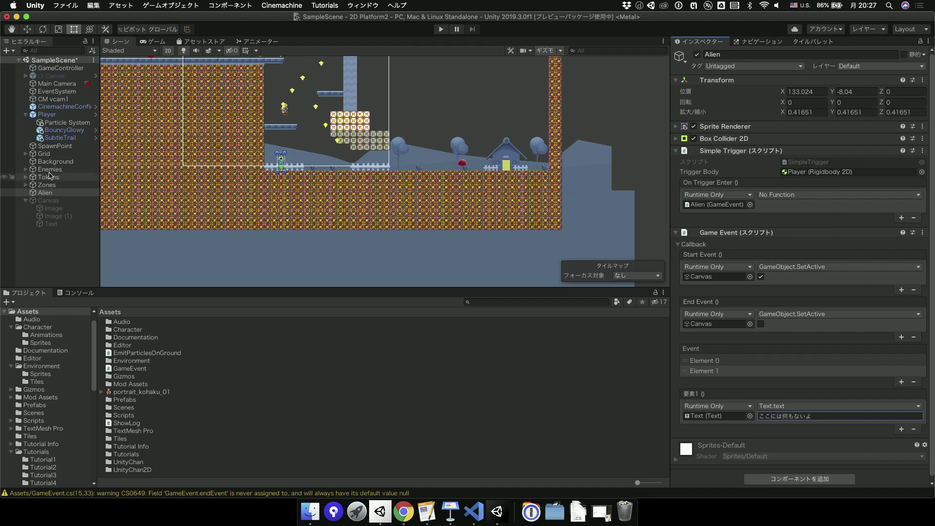
Play-test walking the player toward the alien, stop, and check the Alien's Box Collider 2D.
click(441, 30)
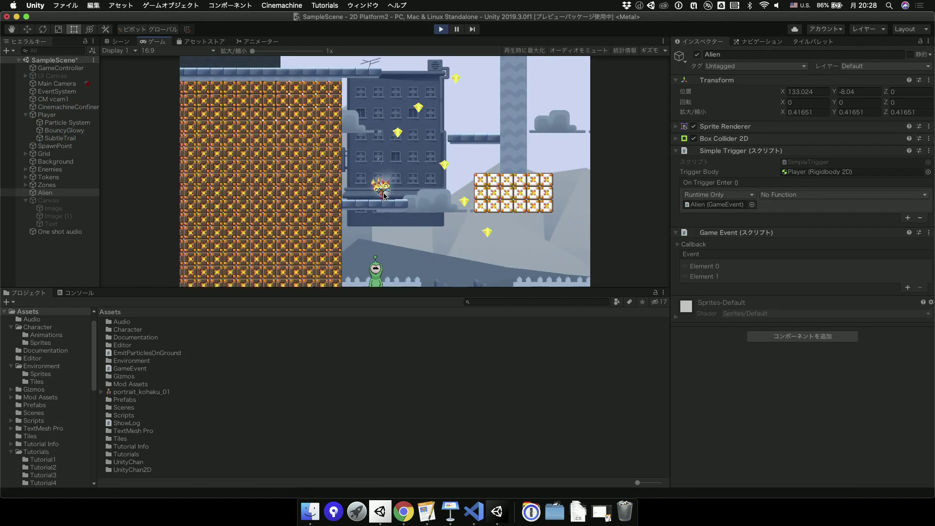
key(Left)
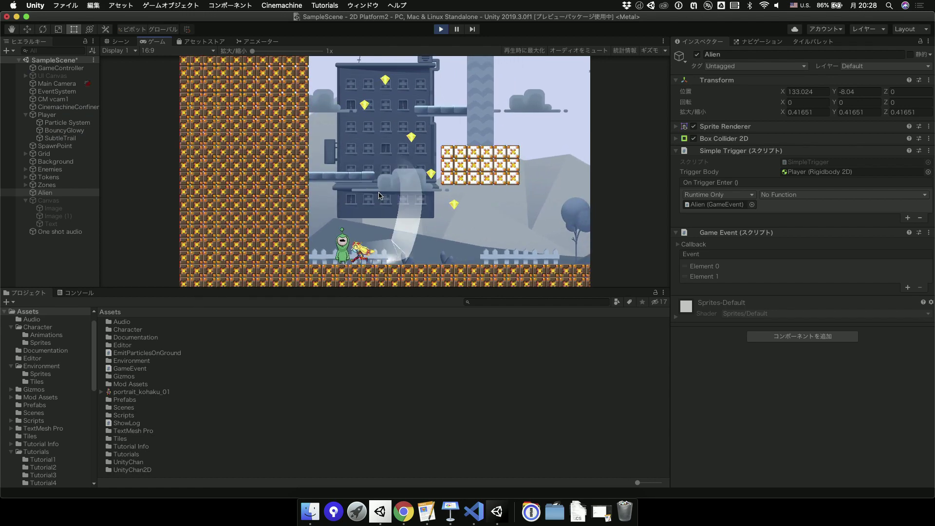
key(super+p)
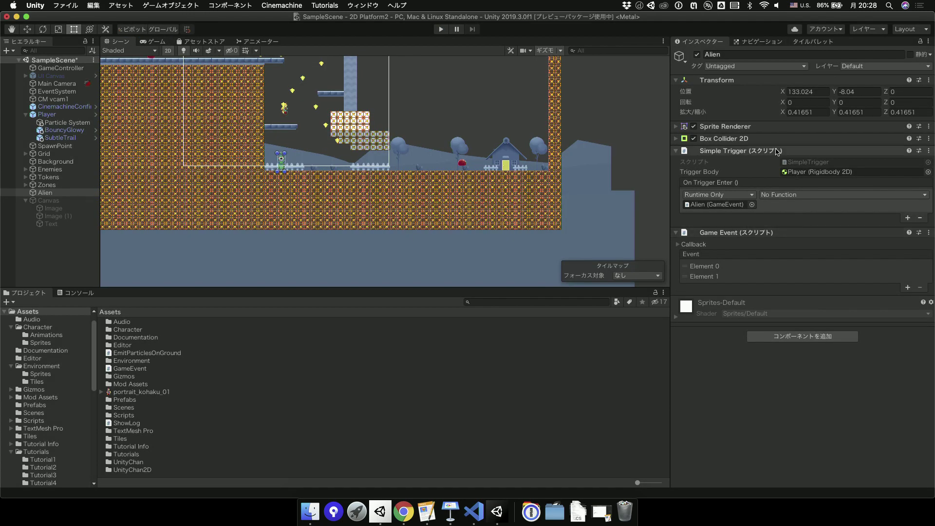
click(753, 139)
click(753, 139)
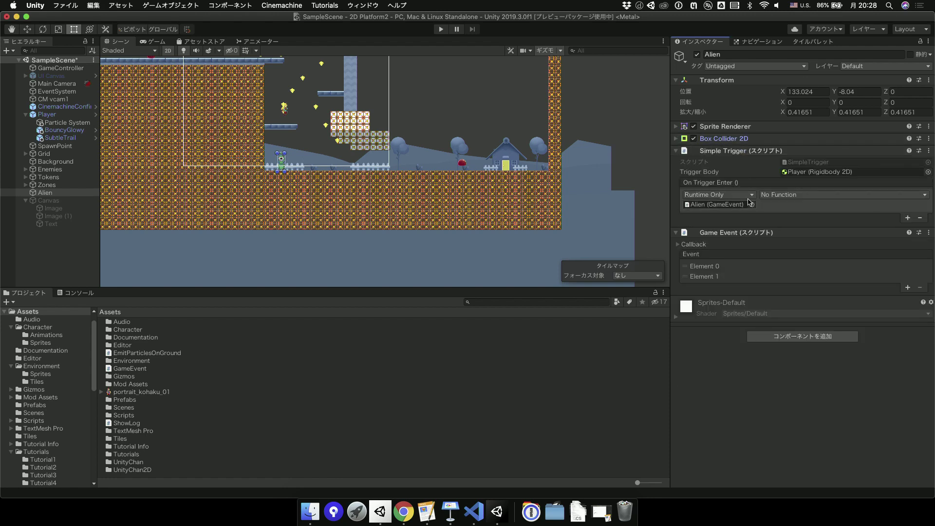
Set the Simple Trigger's On Trigger Enter to call GameEvent.Play.
click(785, 194)
mouse_move(806, 257)
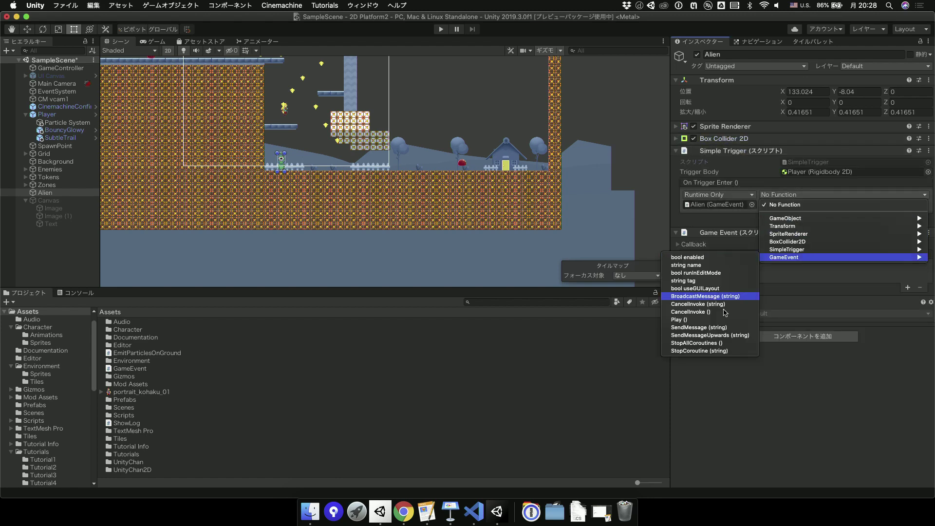
click(723, 319)
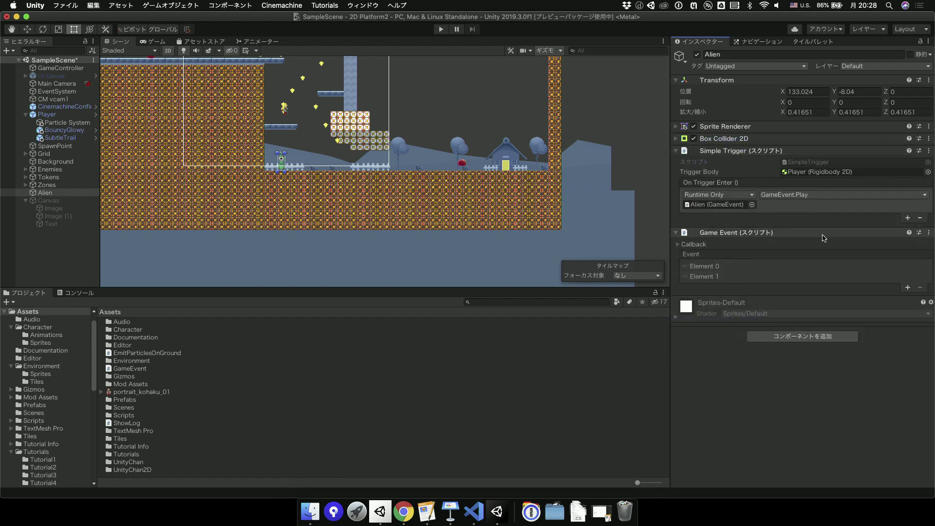
Play-test walking into the alien to show the こんにちは dialogue, then stop.
click(447, 32)
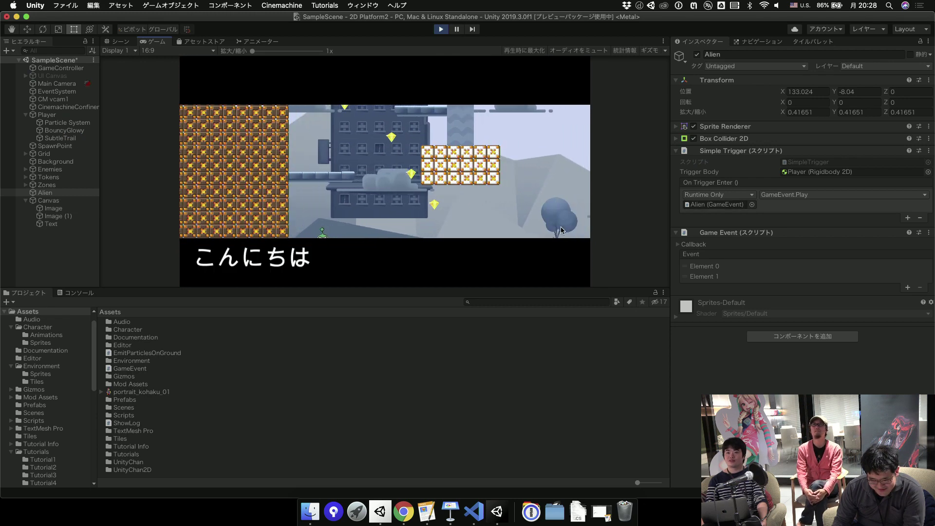
key(Left)
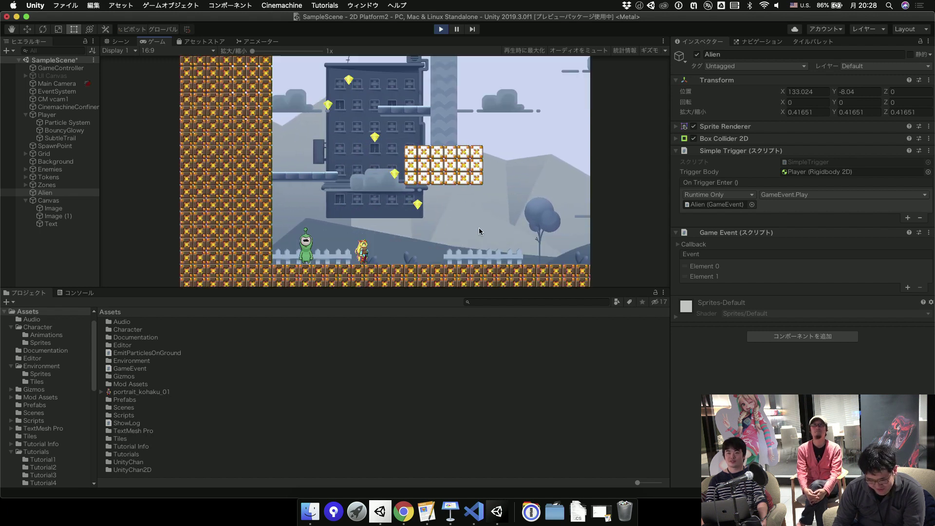
key(Right)
key(space)
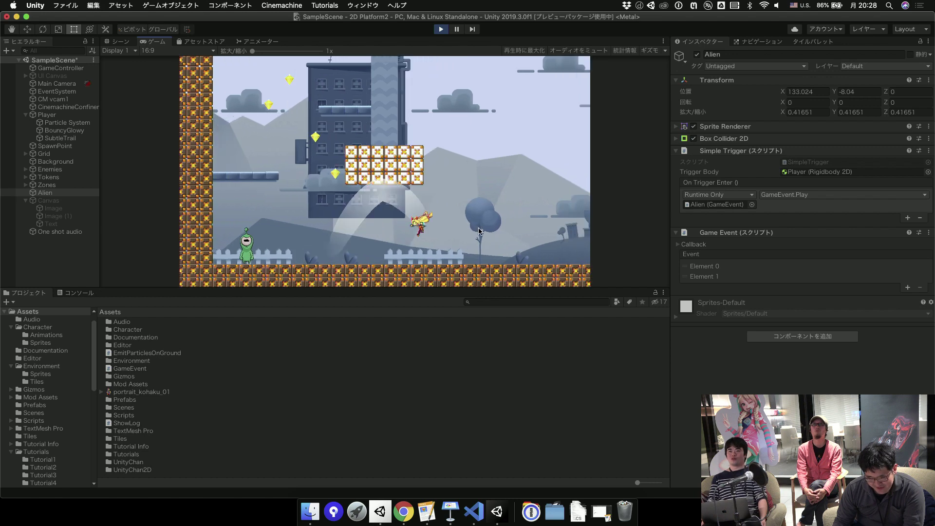
key(Left)
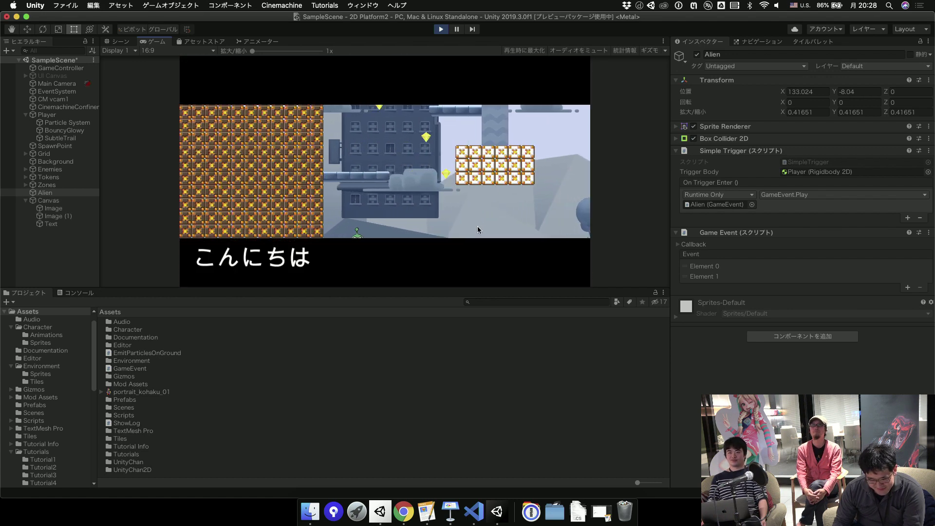
key(Right)
key(space)
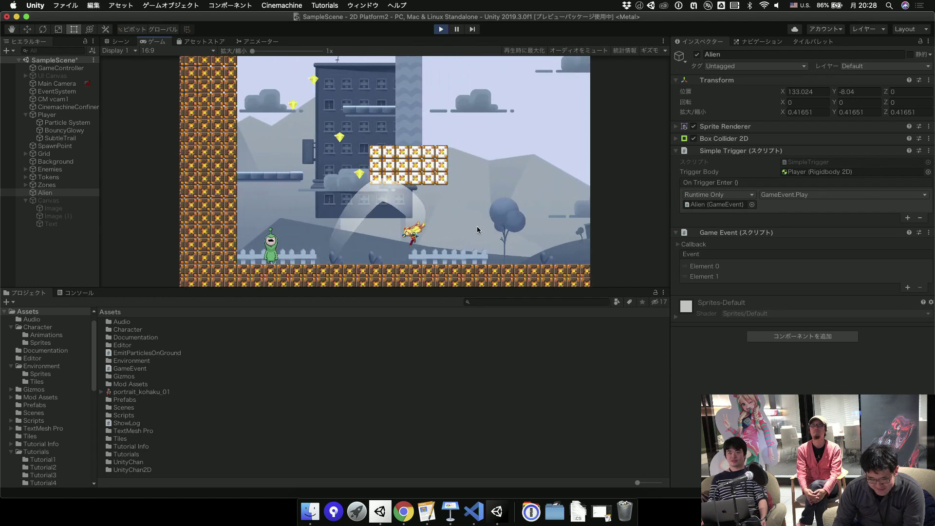
key(super+p)
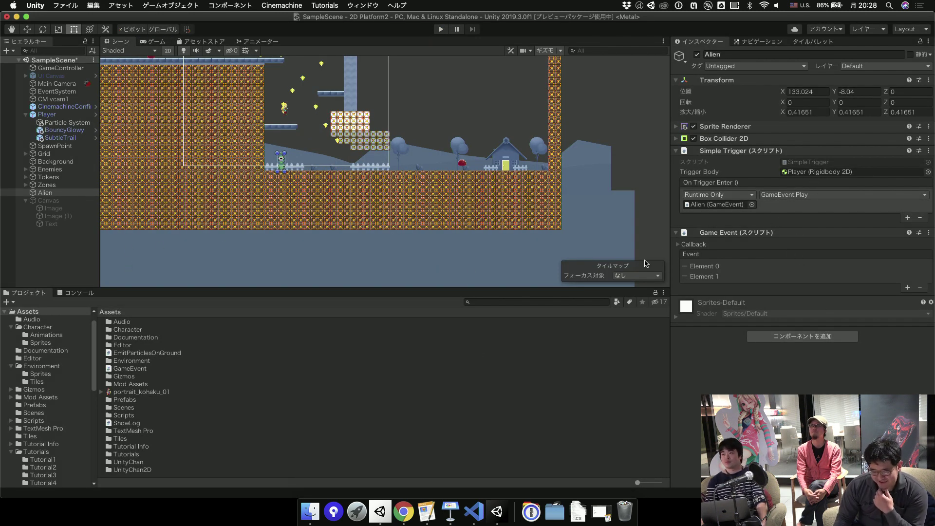
Open PlayerController.cs in VS Code from the Player's Inspector script field.
click(47, 114)
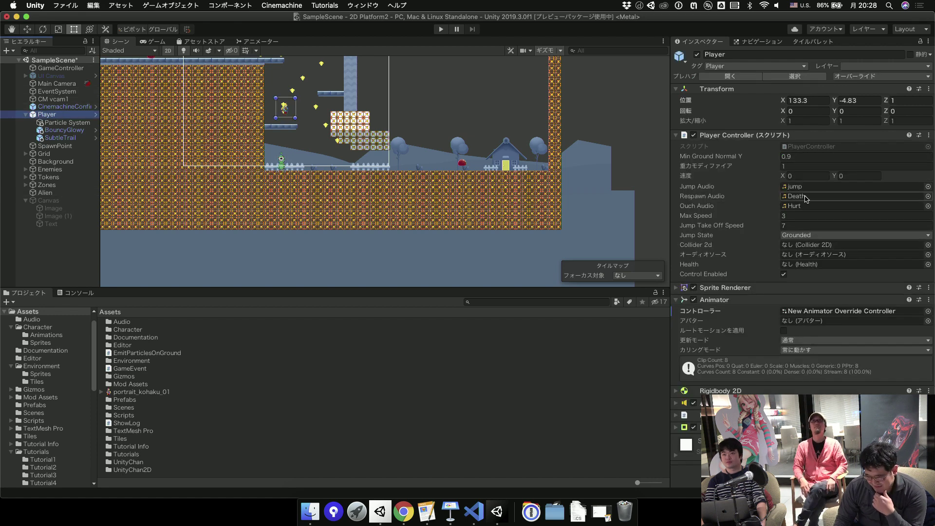
double_click(809, 147)
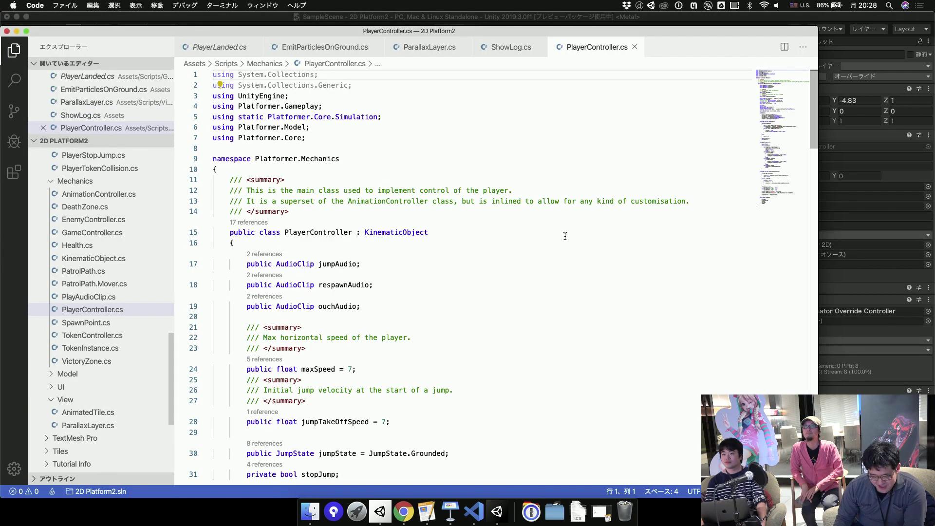
key(super+Tab)
click(51, 198)
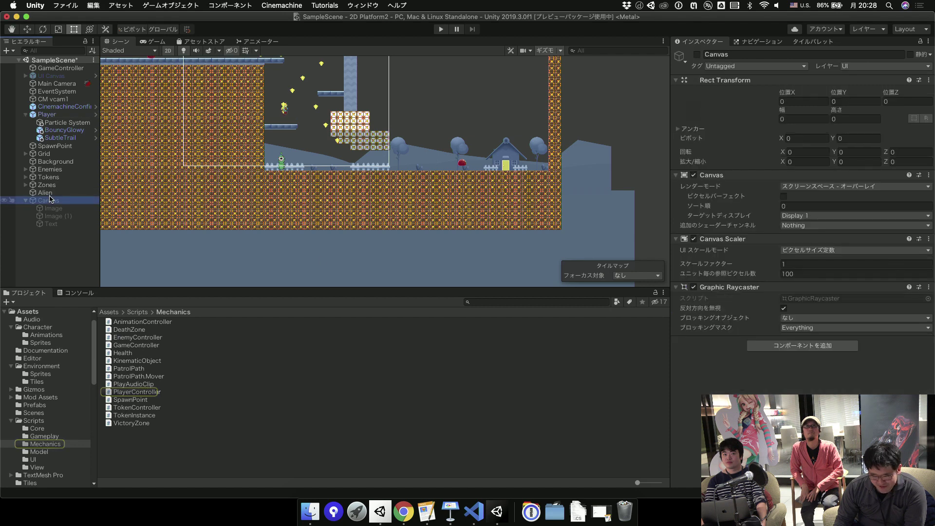
key(Up)
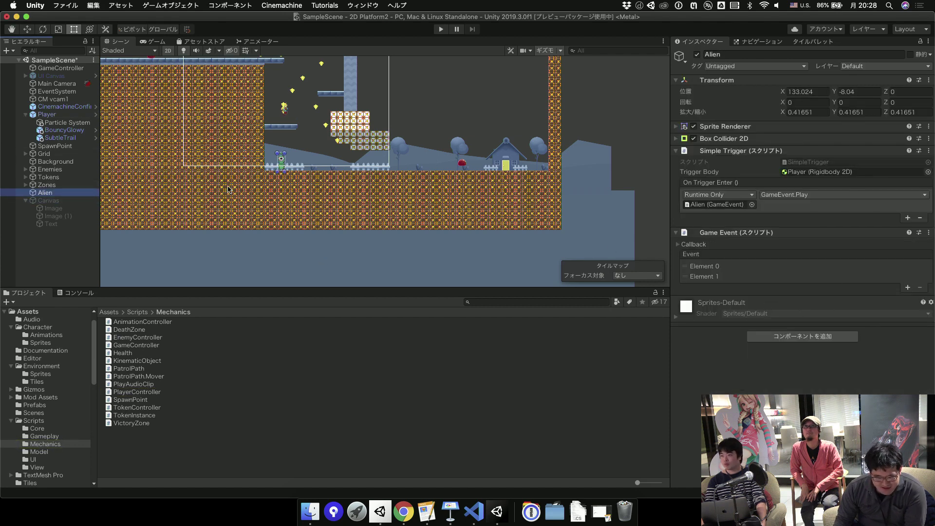
key(Up)
key(Up)
key(Up)
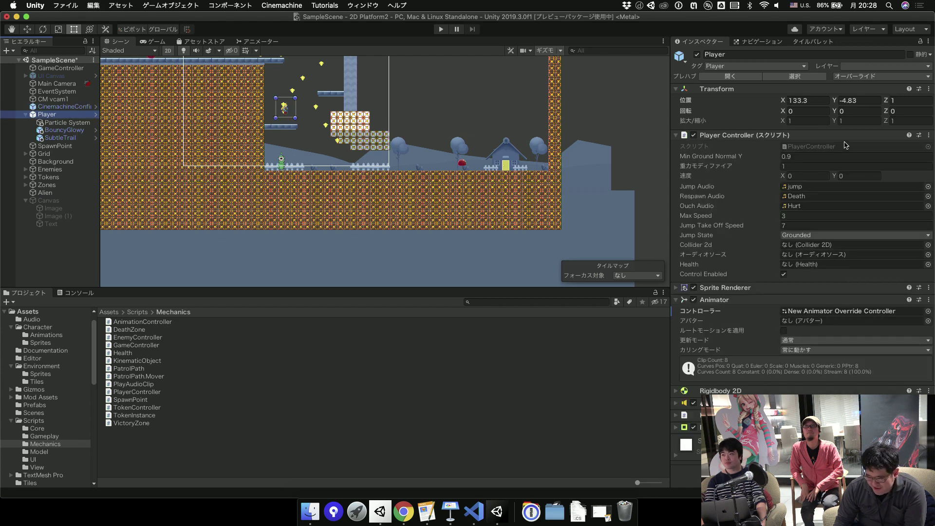
double_click(846, 144)
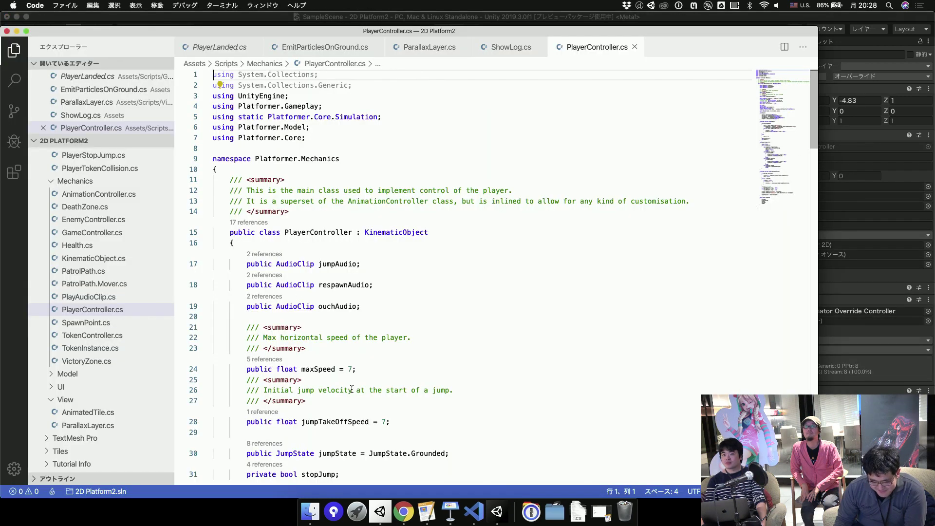
Make controlEnabled on line 35 a saved { get; set; } property, then return to Unity.
scroll(352, 390, down, 6)
click(336, 324)
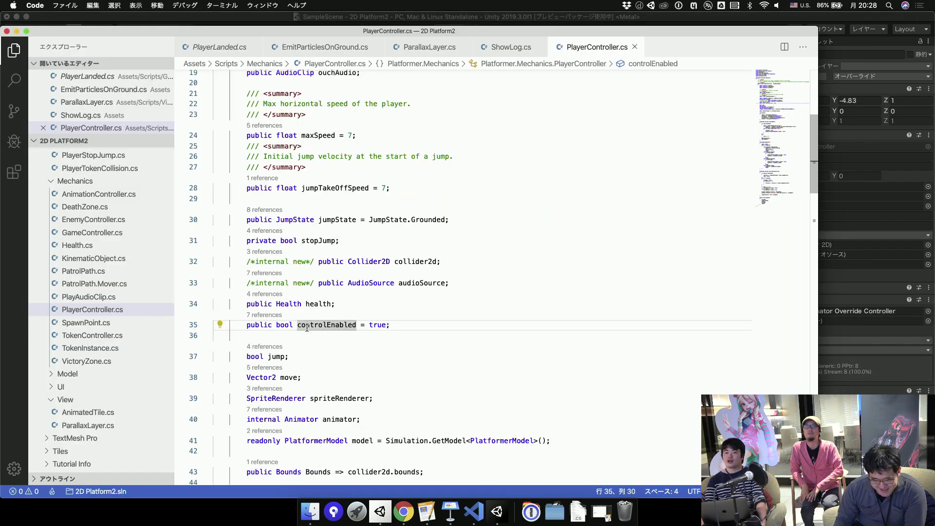
click(361, 326)
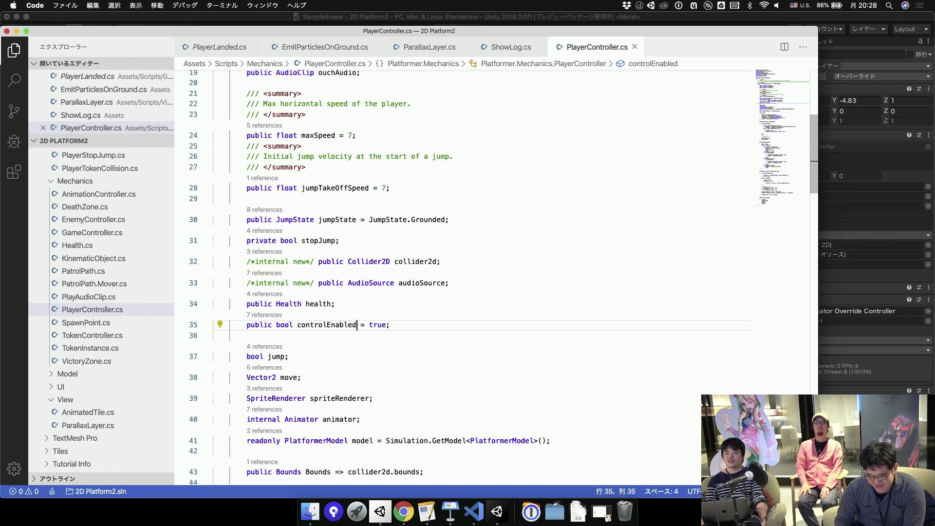
text({get; set)
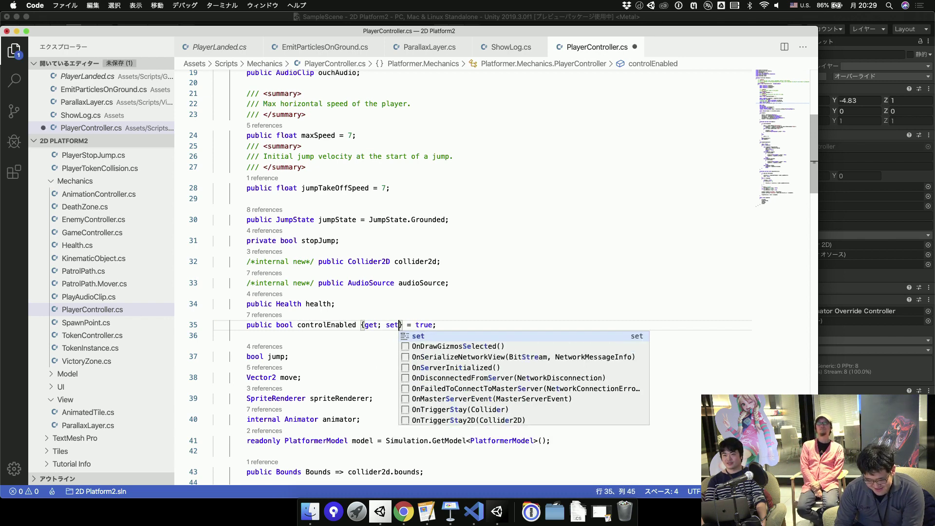
text(;)
click(213, 336)
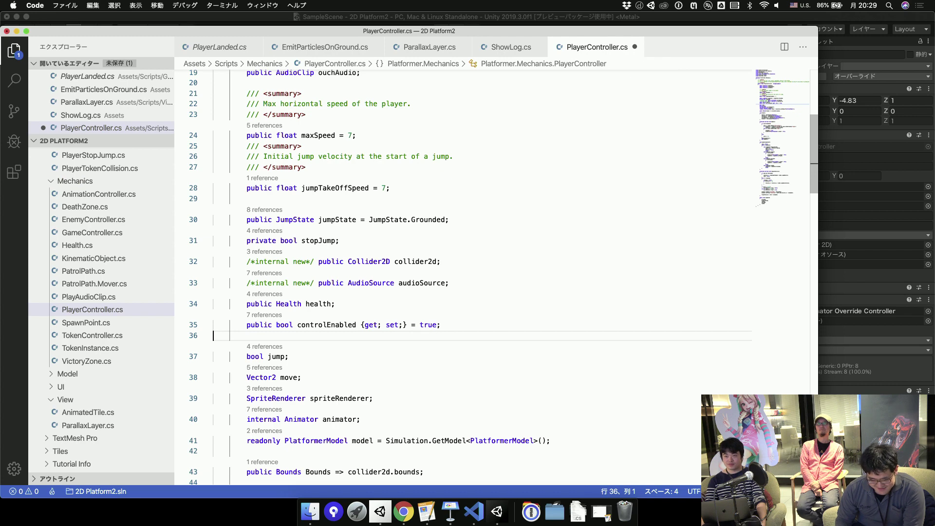
key(super+Tab)
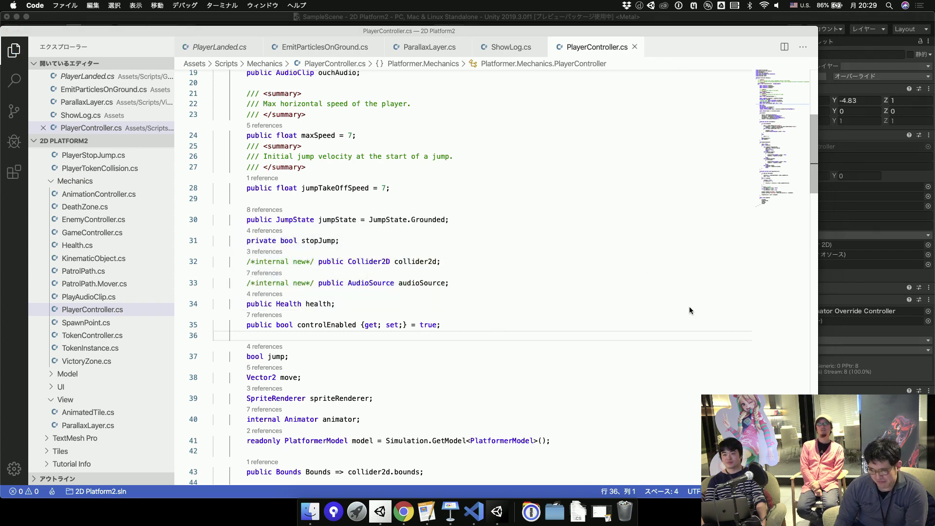
key(super+Tab)
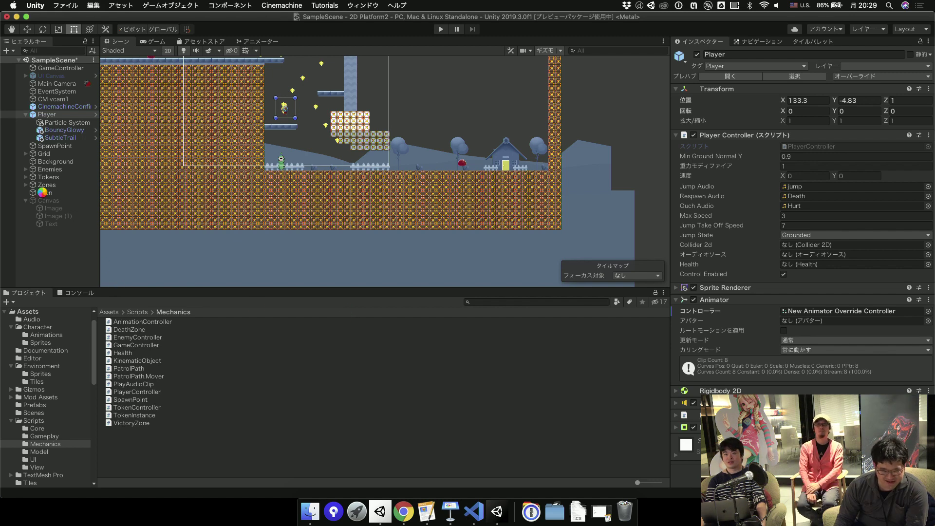
Add a Start Event action that turns the Player's PlayerController.controlEnabled off.
click(42, 193)
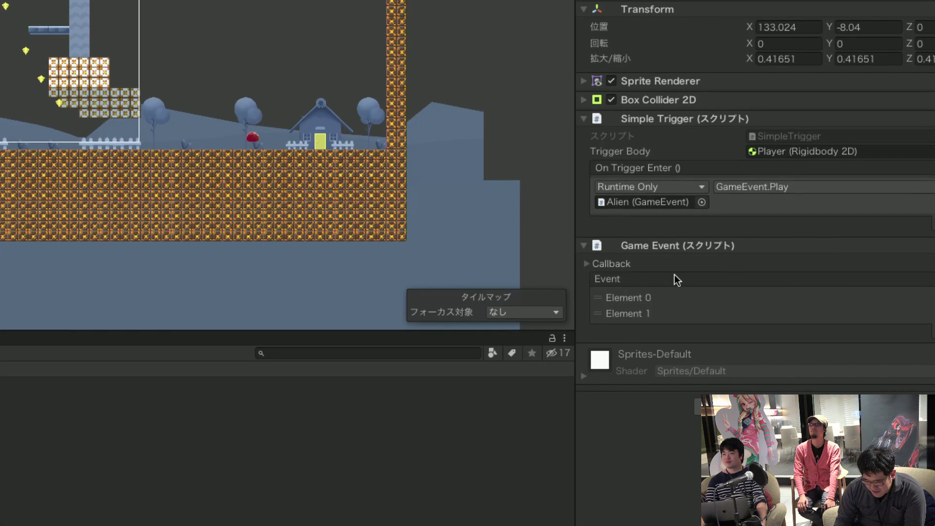
click(714, 245)
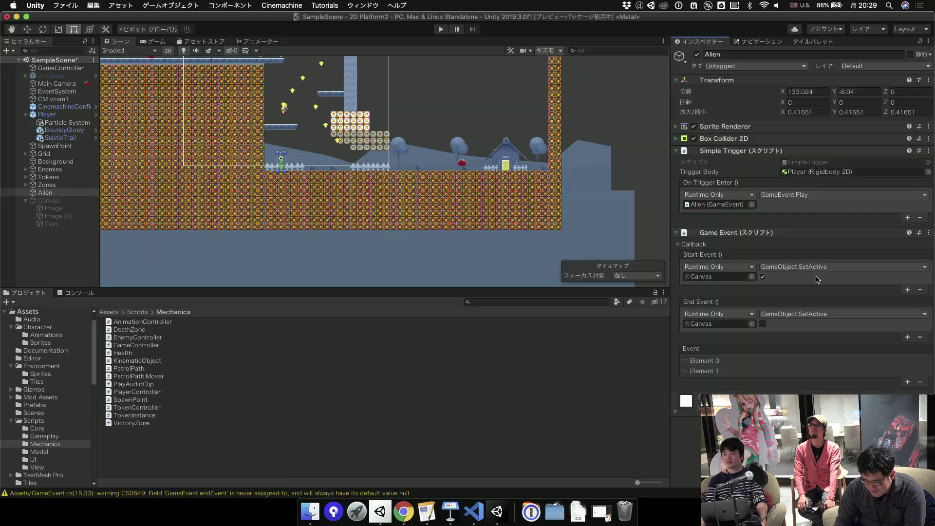
click(908, 289)
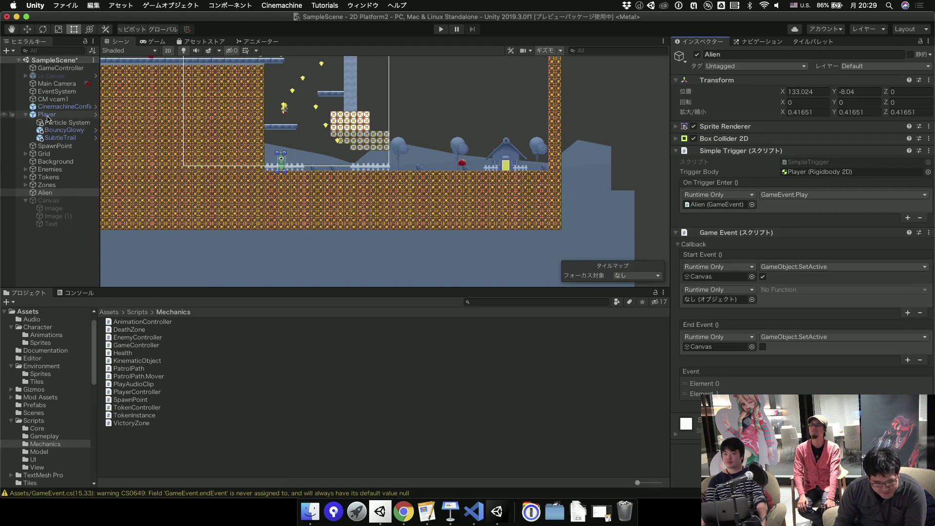
drag(47, 115, 682, 302)
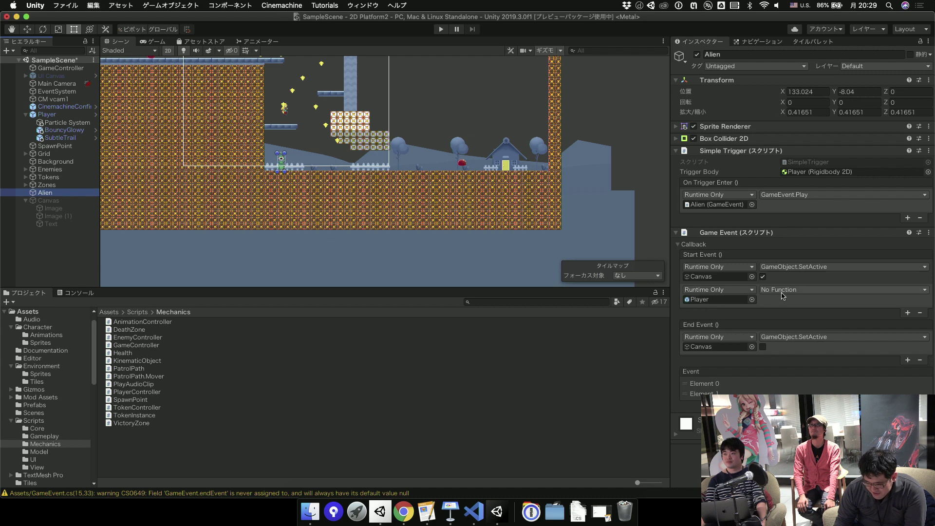
click(782, 291)
mouse_move(789, 329)
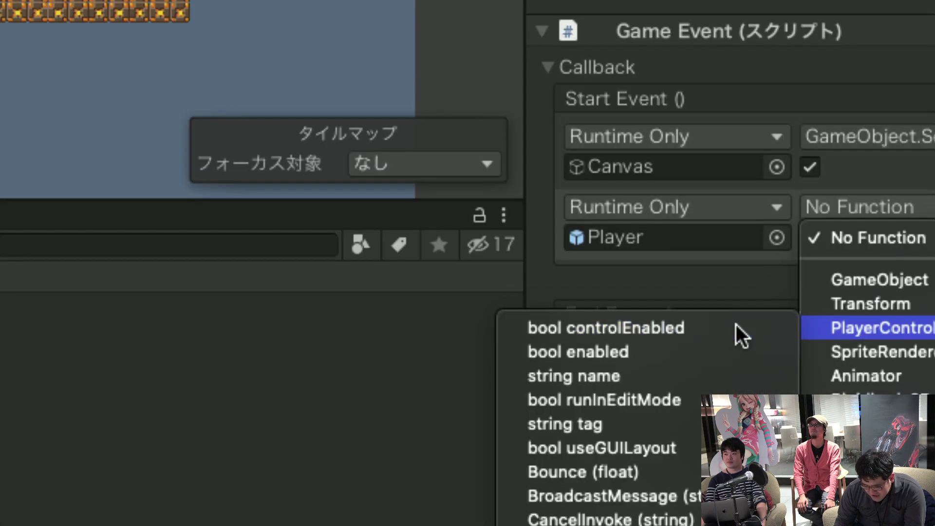
click(751, 330)
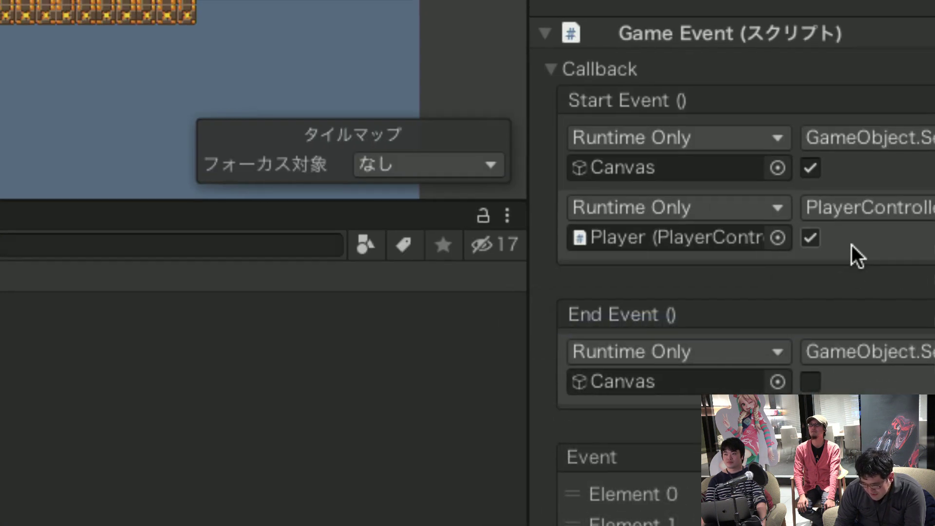
click(810, 238)
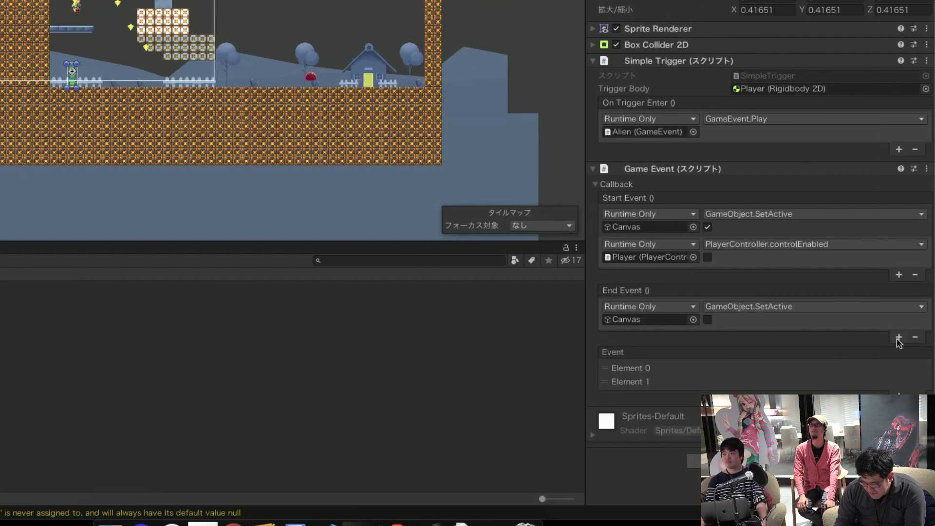
Add an End Event action setting the Player's controlEnabled back on.
click(898, 338)
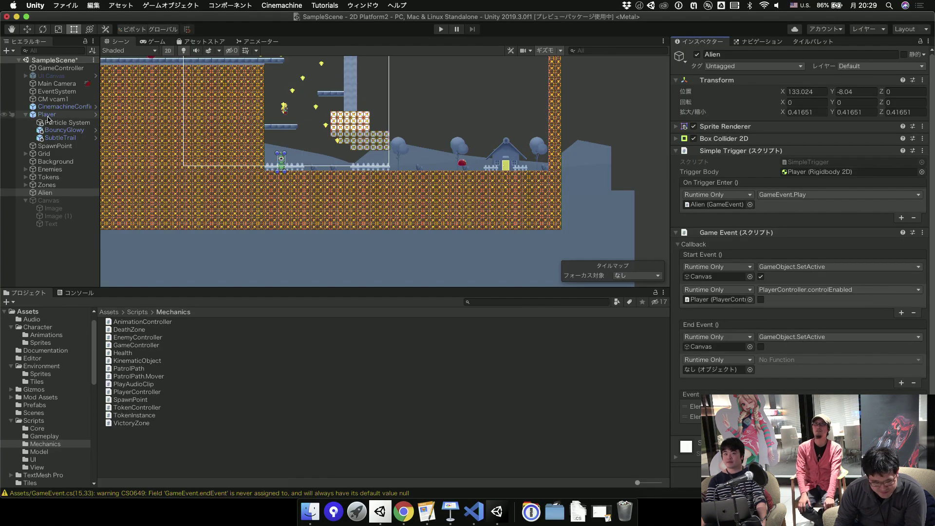
drag(47, 115, 716, 370)
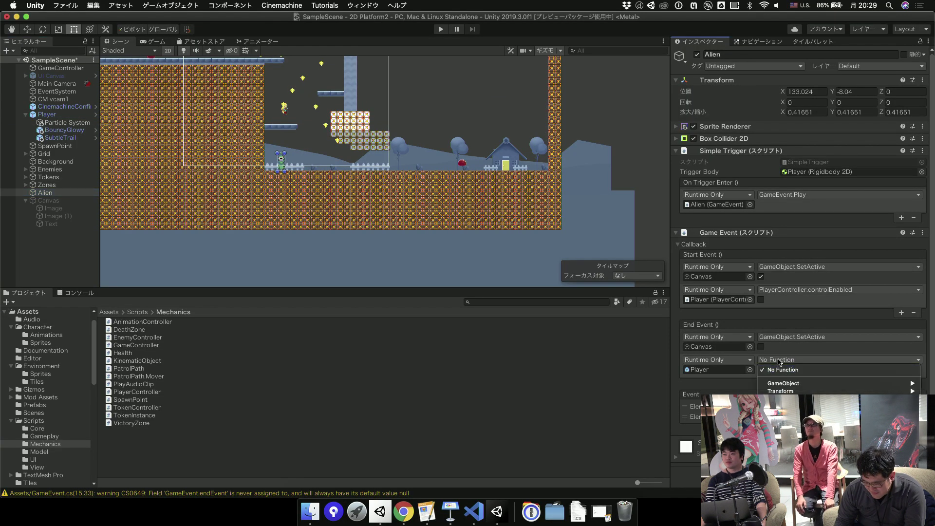
click(771, 360)
mouse_move(815, 400)
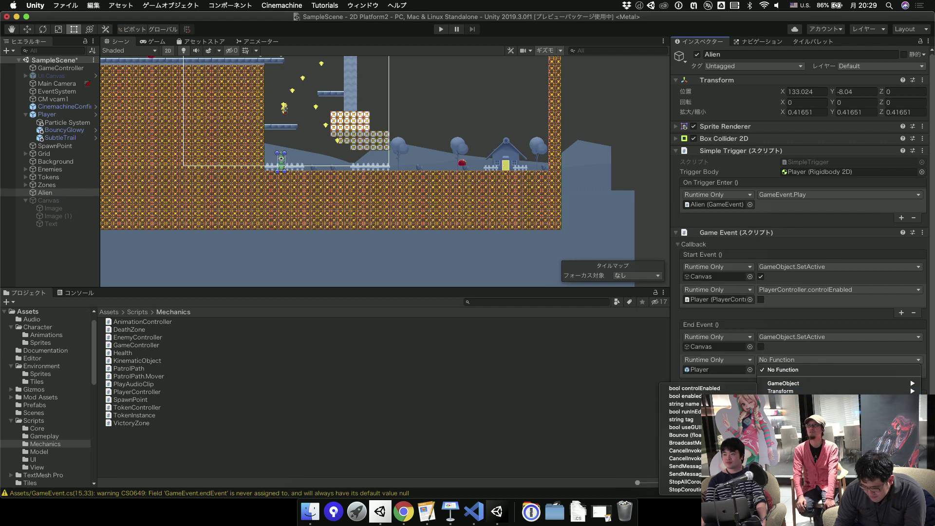
click(698, 389)
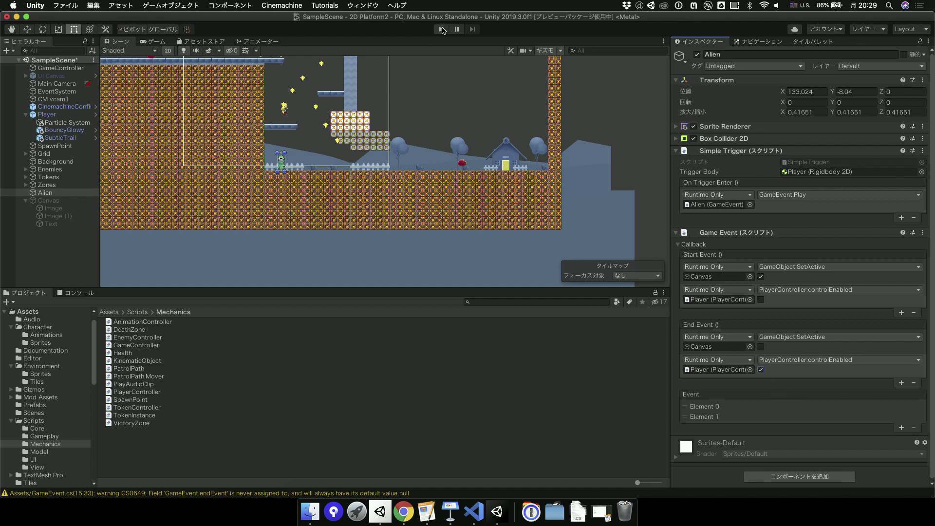
click(440, 29)
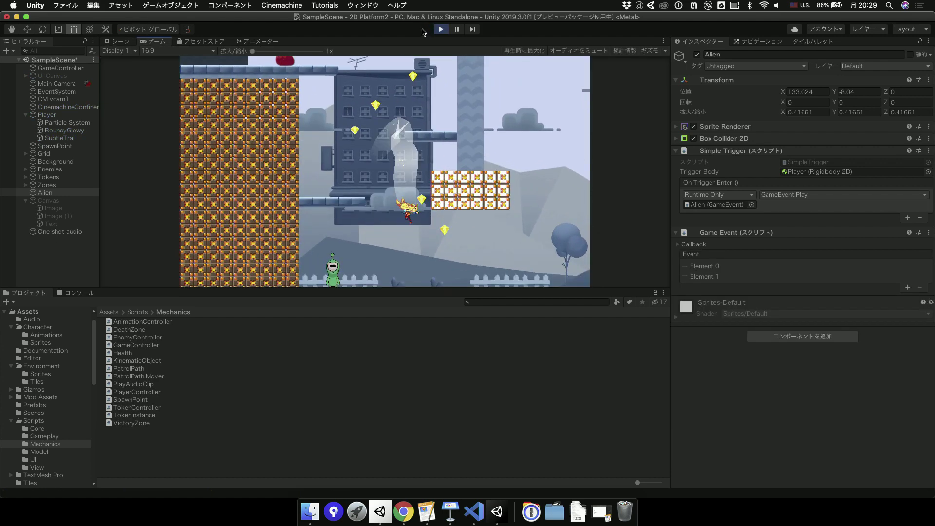
key(Left)
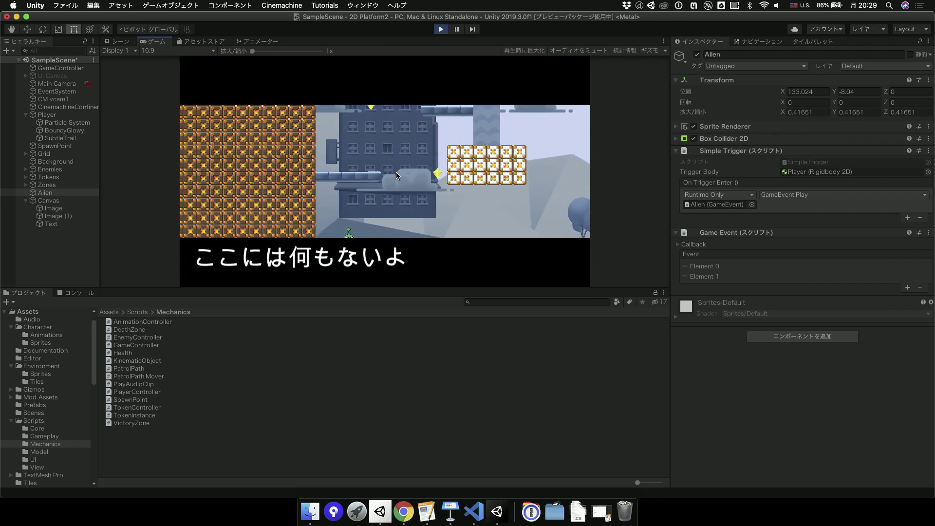
key(Right)
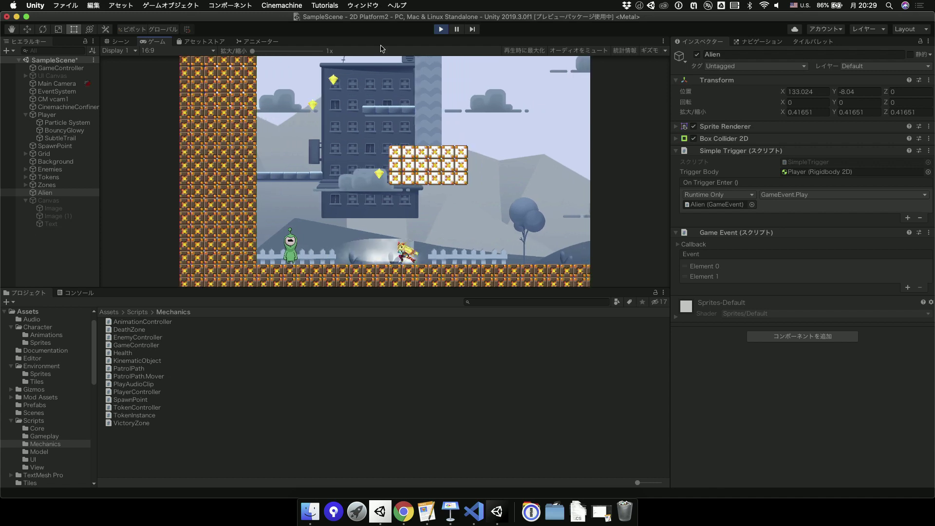
key(super+p)
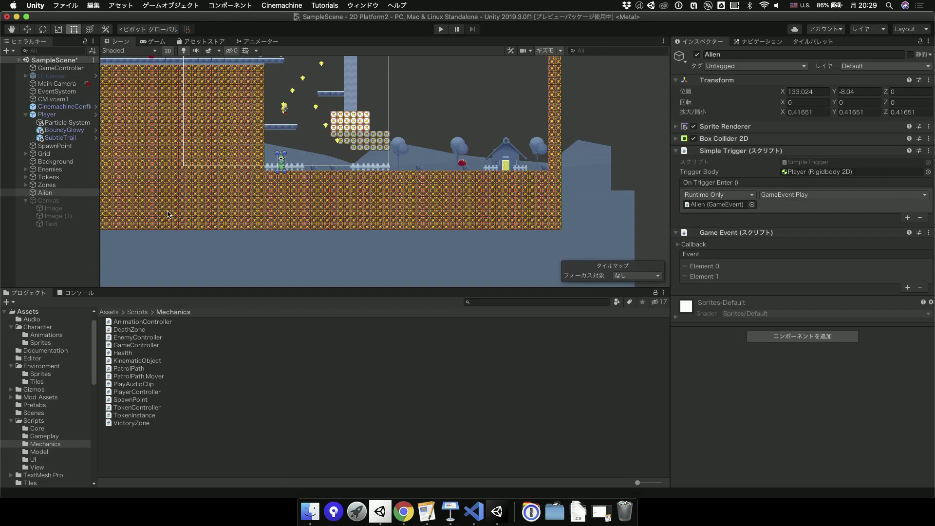
Select the Alien under Zones and drag it up beside the tall pillar (X 136.3, Y -3.11).
click(45, 186)
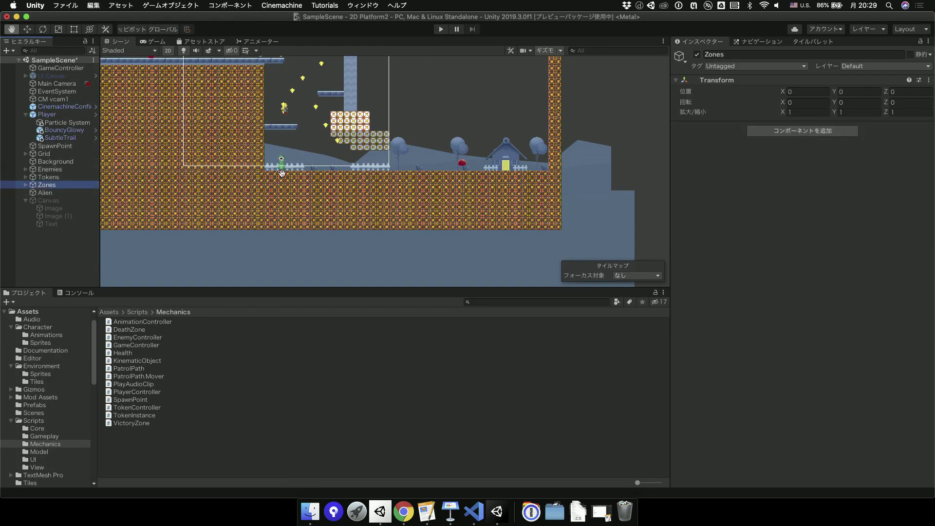
scroll(274, 170, down, 2)
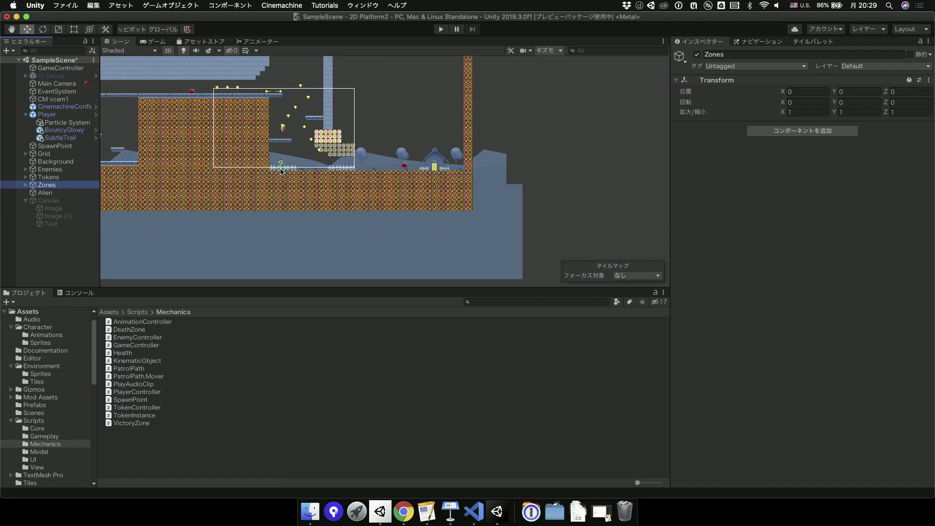
click(49, 177)
click(59, 187)
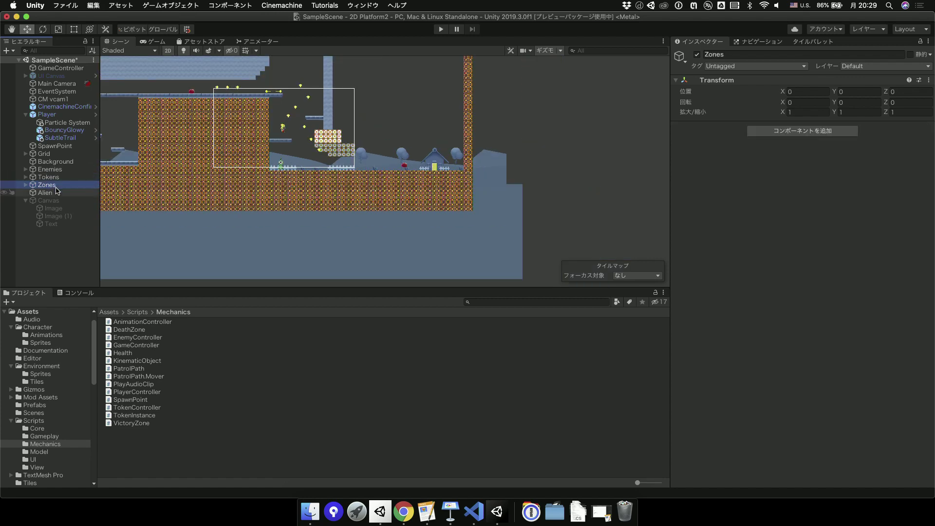
click(57, 192)
drag(287, 166, 294, 156)
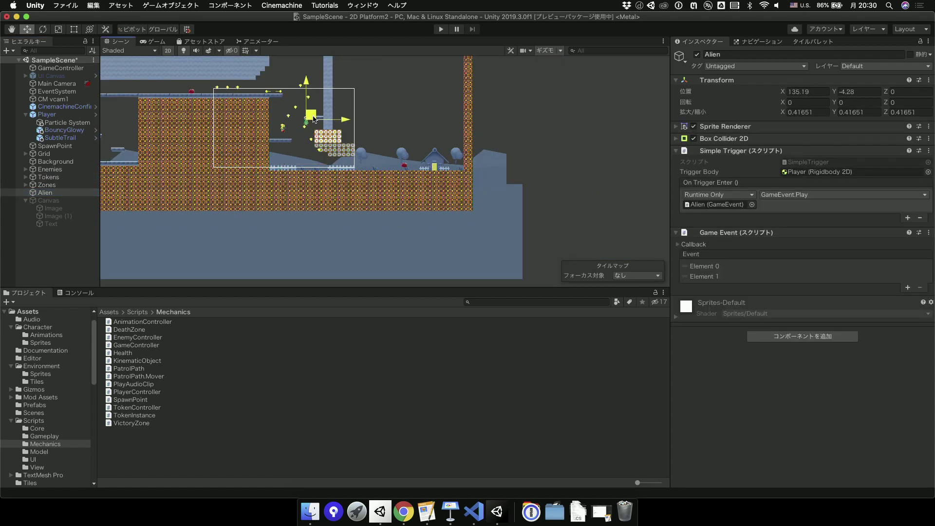
scroll(321, 107, up, 5)
drag(335, 114, 340, 116)
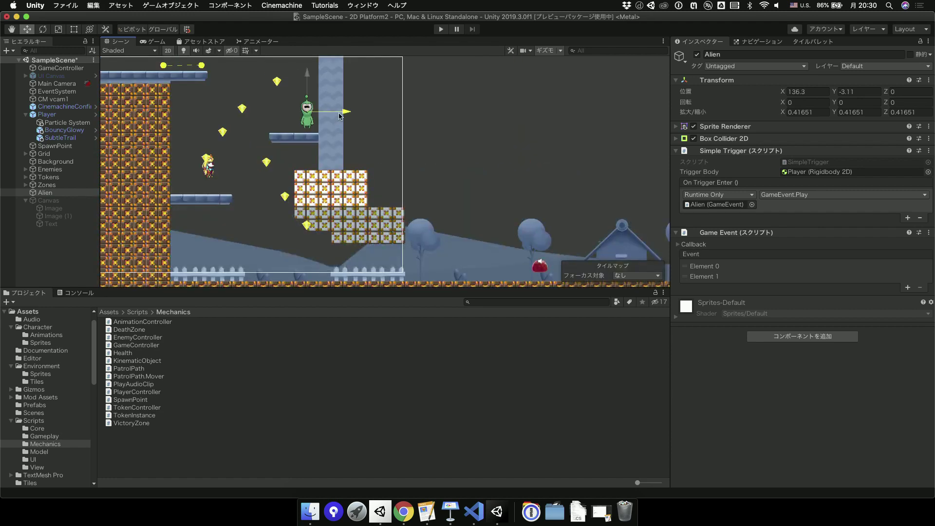
Play-test jumping toward the Alien in its raised spot, then stop.
click(442, 29)
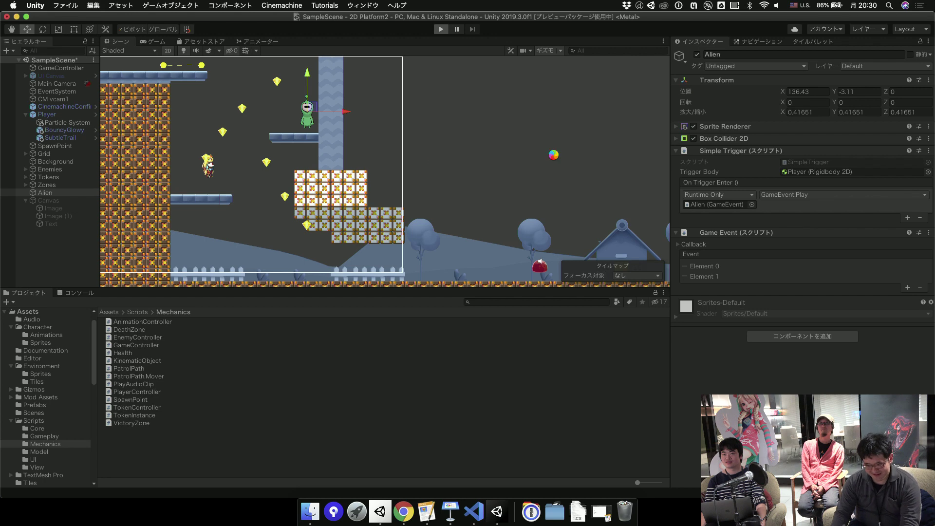
key(space)
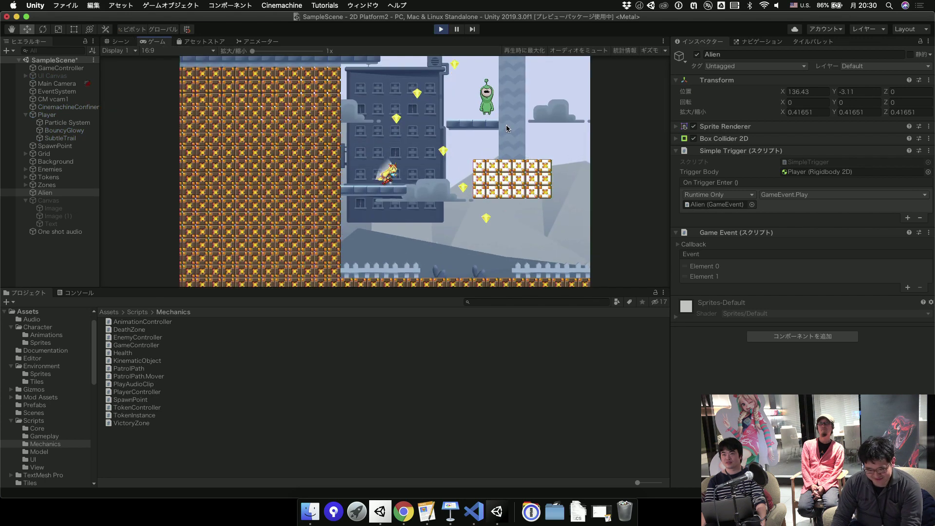
key(space)
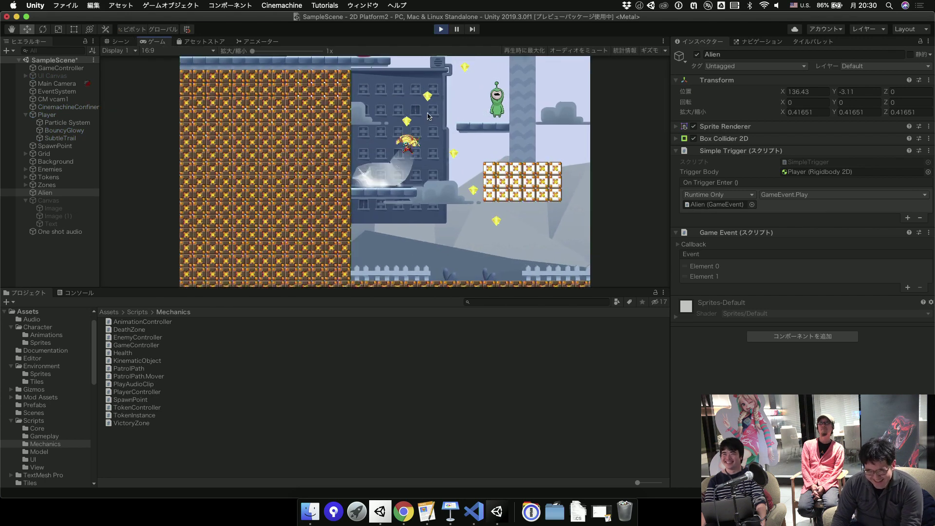
key(space)
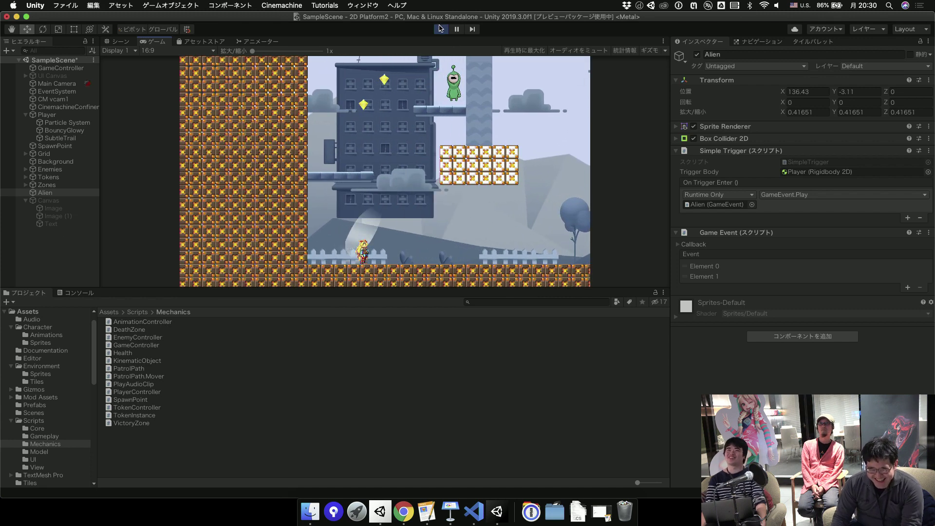
click(441, 30)
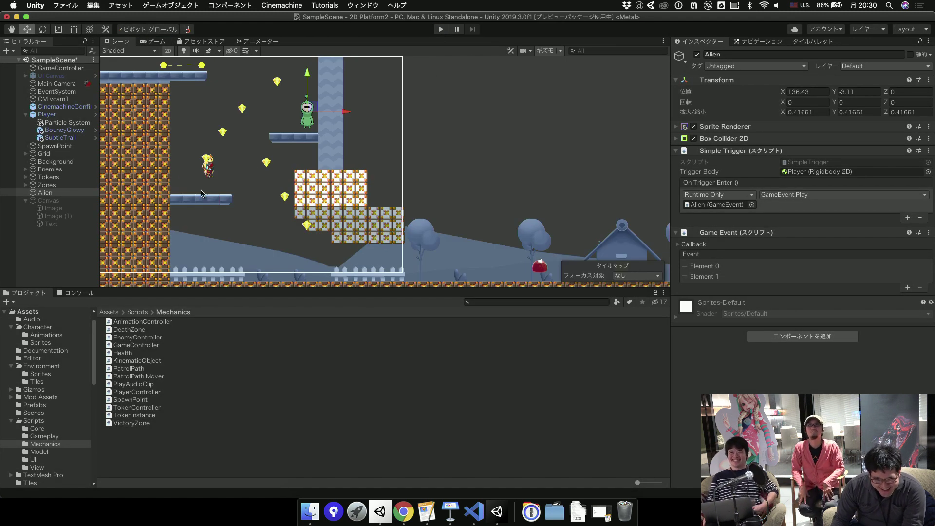
Move the Alien onto the left ledge by the player (X 132.29, Y -5.22) and play-test again.
drag(311, 108, 186, 169)
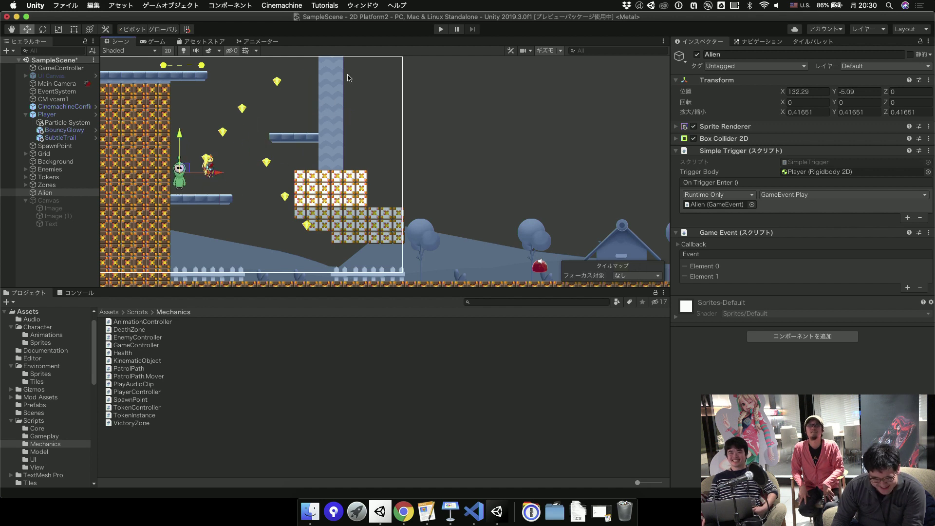
drag(187, 139, 182, 141)
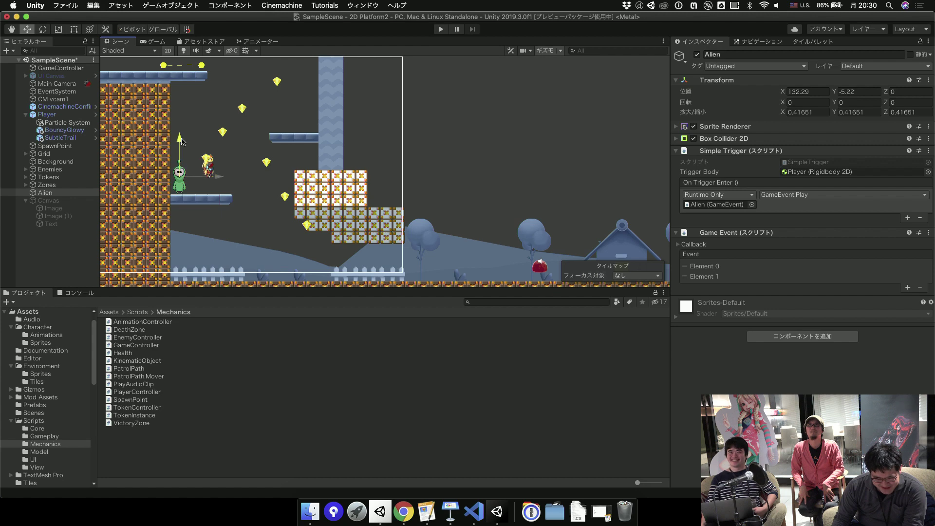
click(446, 31)
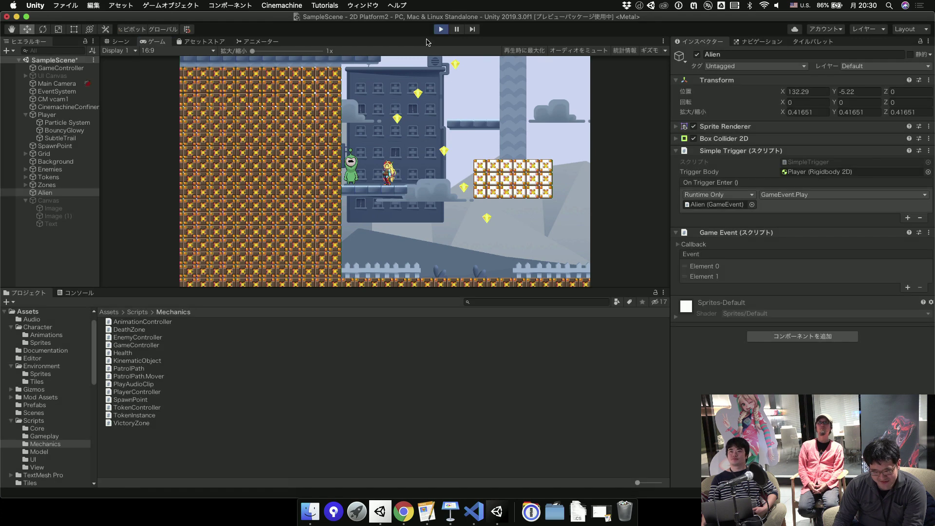
click(441, 29)
scroll(424, 185, up, 5)
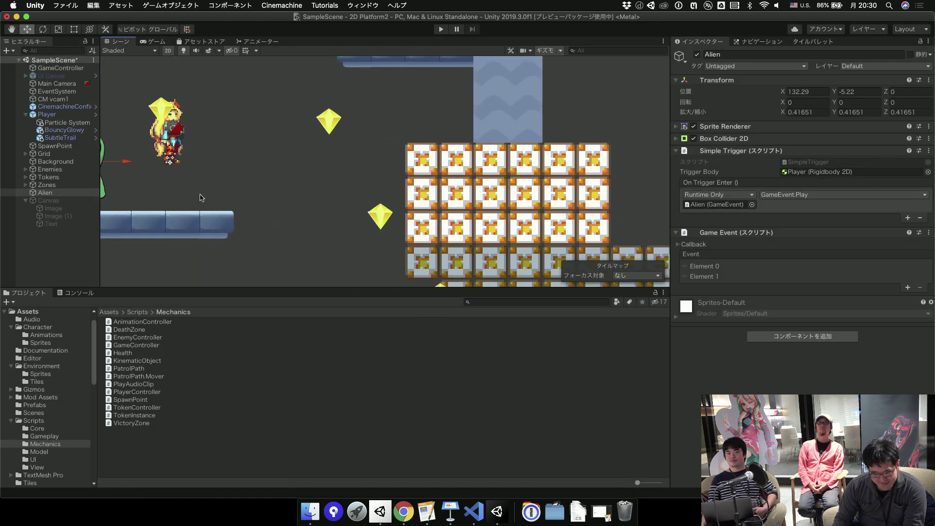
click(53, 194)
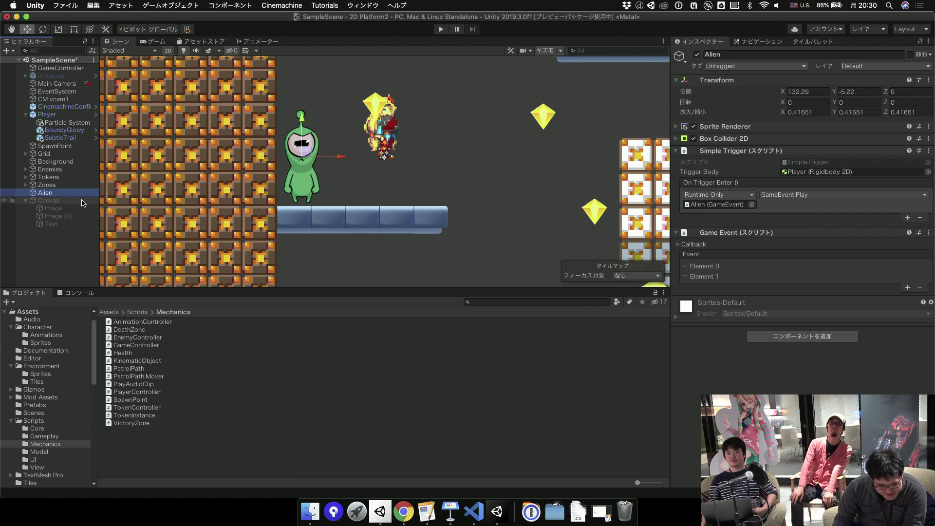
scroll(378, 200, down, 3)
scroll(431, 178, down, 3)
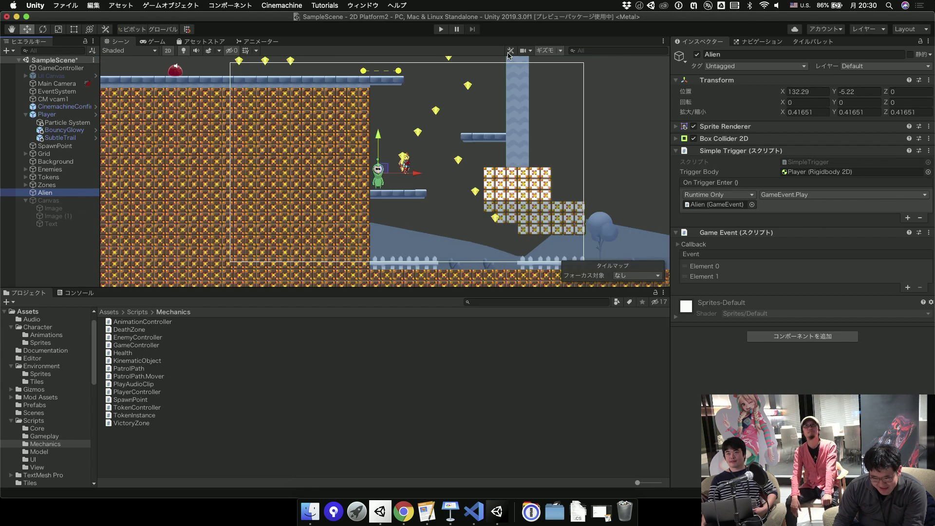
Drop the Alien on the ground right of the crates (X 136.53, Y -8.03), play-test the こんにちは dialogue, and open the Cinemachine menu.
click(441, 30)
drag(385, 175, 506, 255)
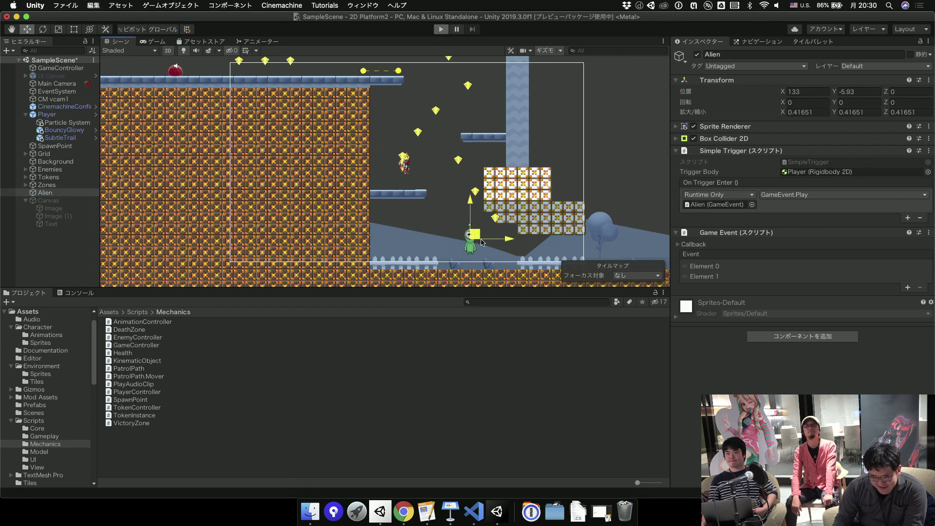
click(441, 33)
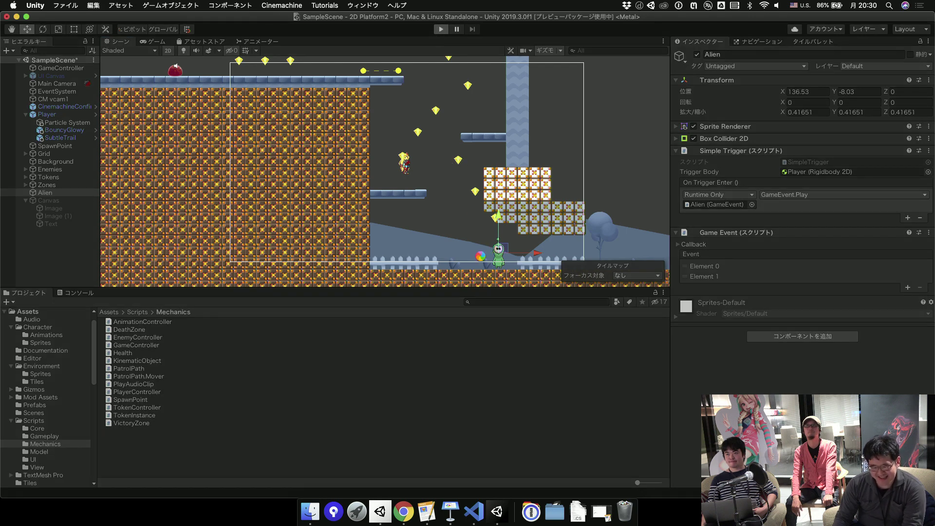
key(Right)
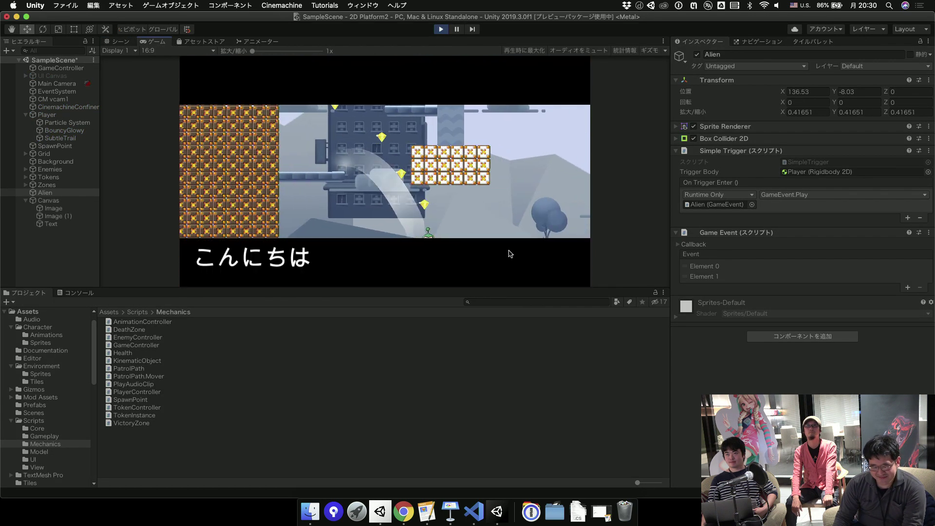
click(441, 29)
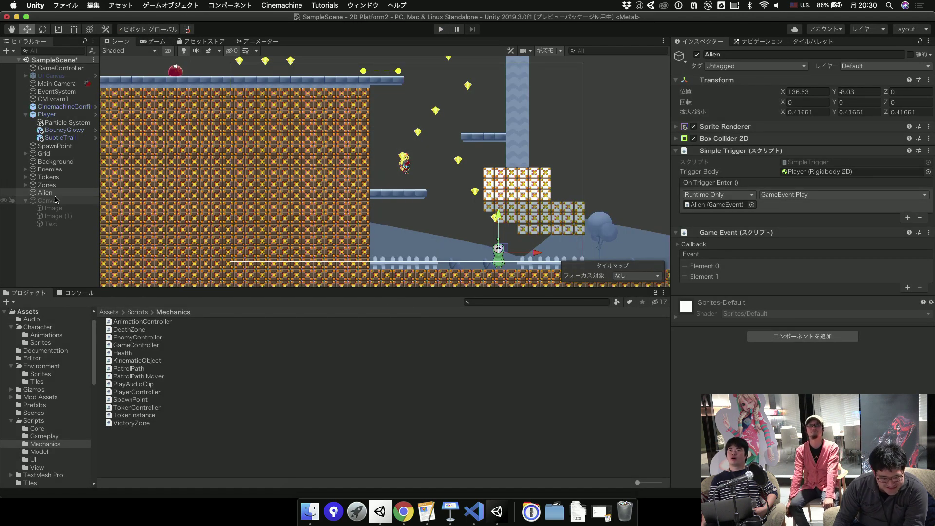
click(275, 4)
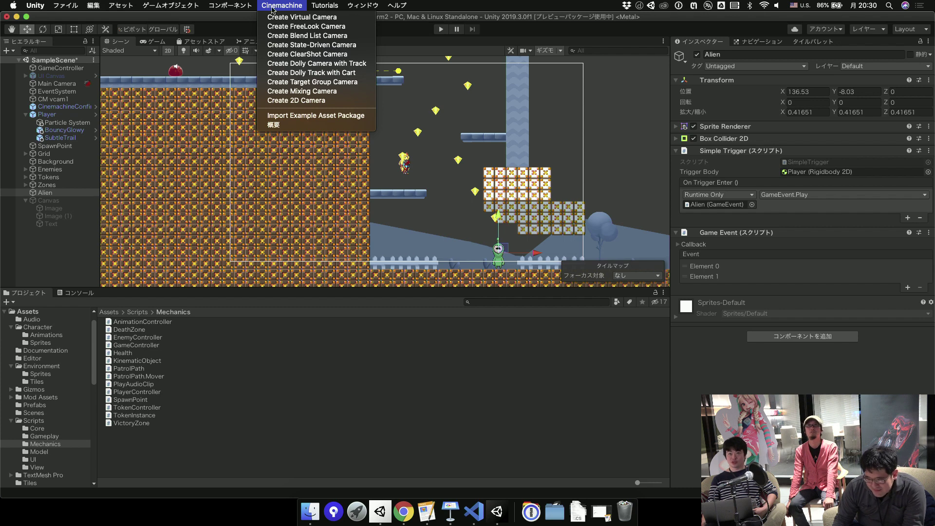
Create a 2D virtual camera CM vcam2 beside the alien with Position Z -10.
click(307, 101)
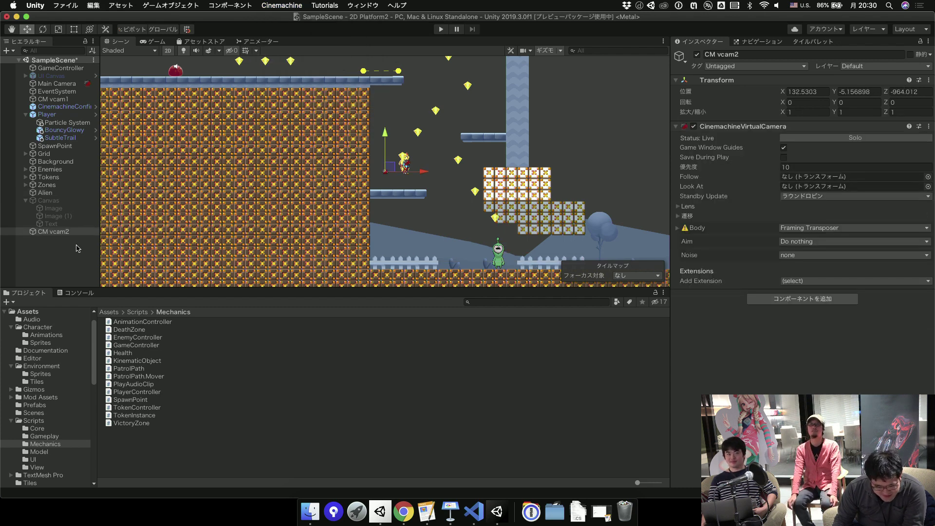
drag(390, 166, 483, 243)
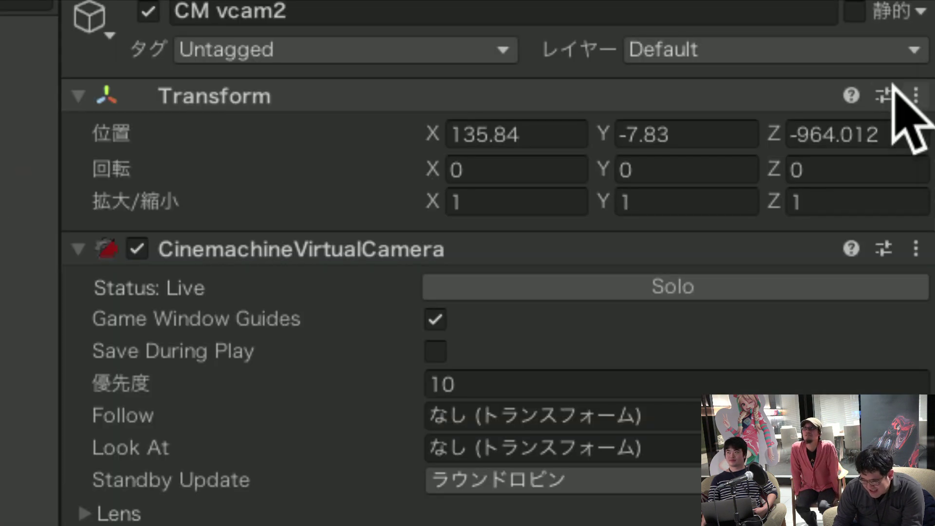
click(915, 92)
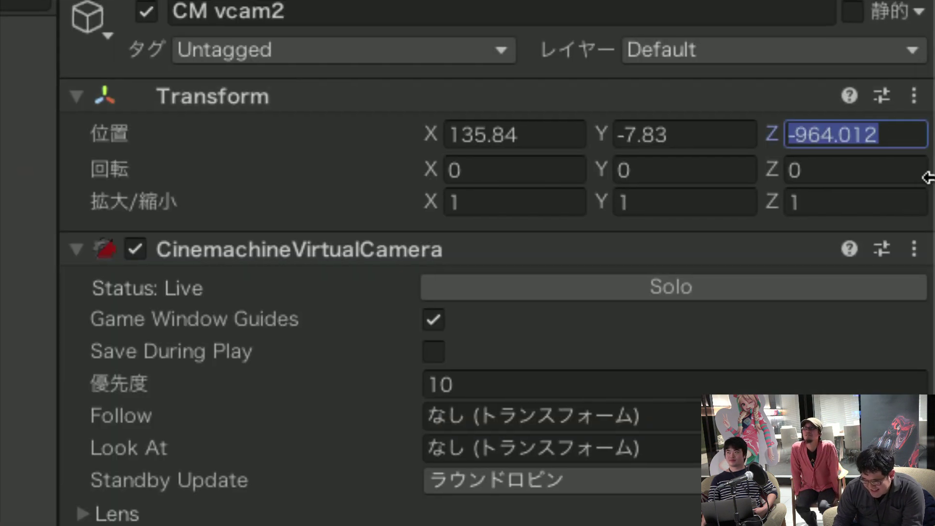
text(0)
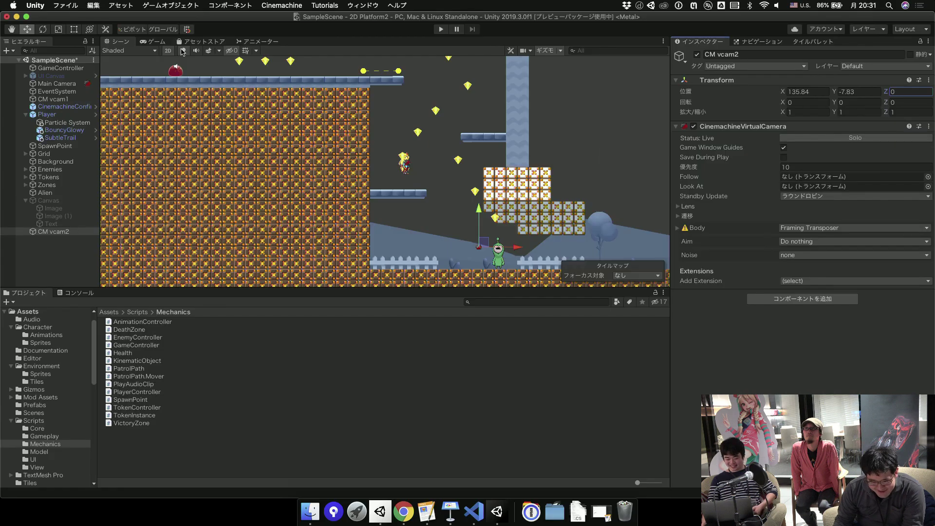
click(155, 41)
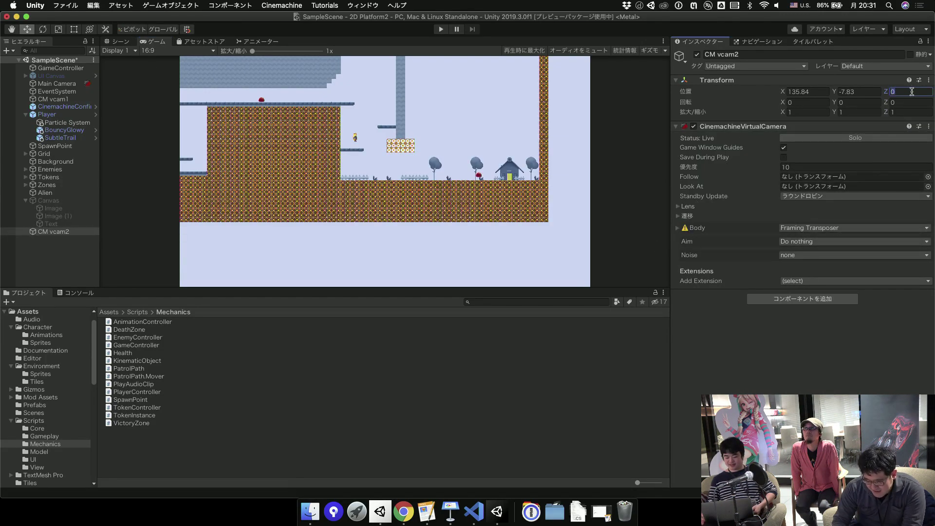
text(-10)
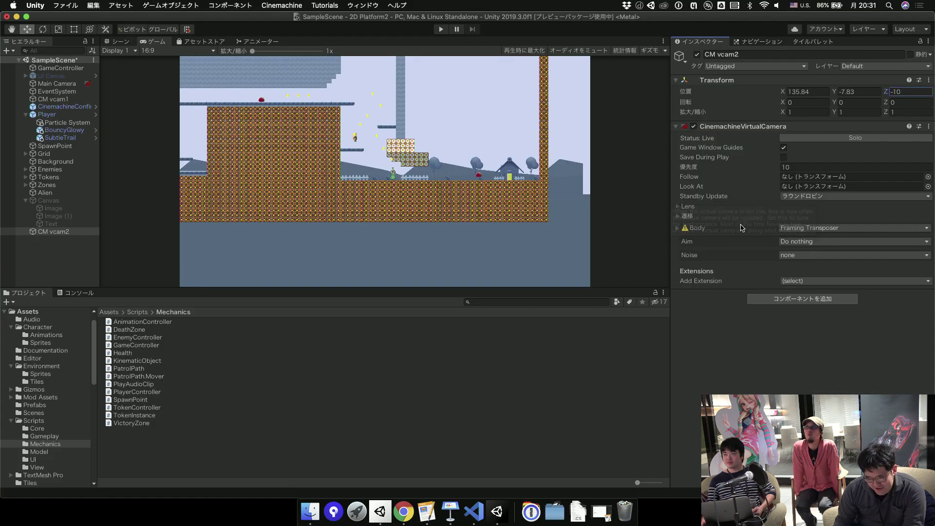
Set CM vcam2's Body to Do nothing and its orthographic size to 0.91.
click(801, 228)
click(799, 219)
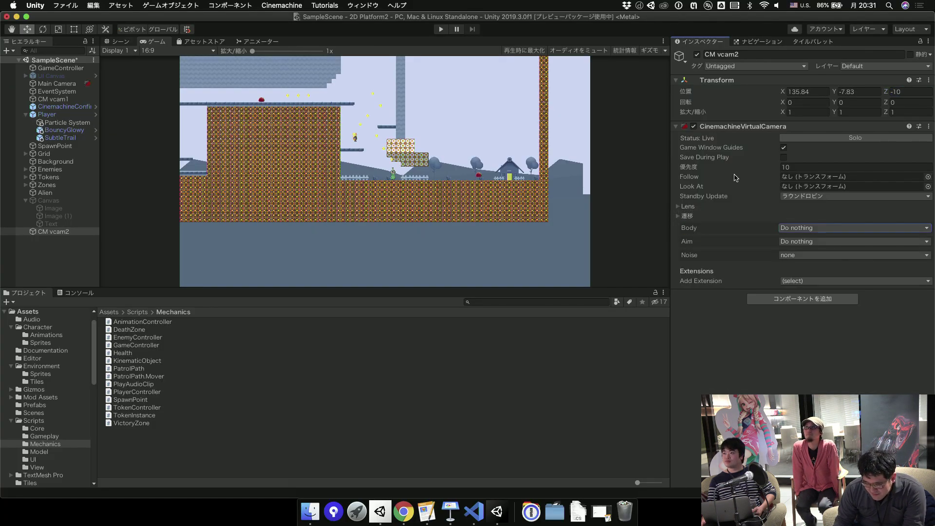
click(685, 207)
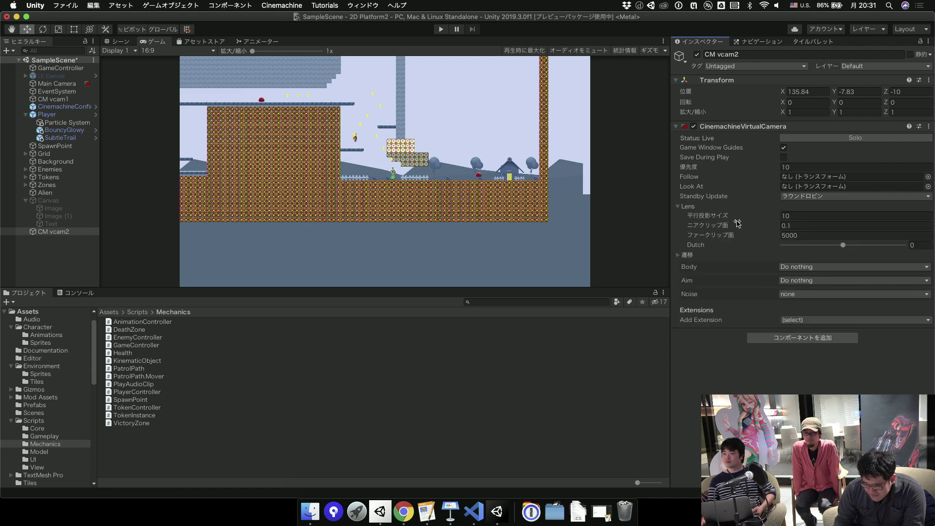
drag(773, 218, 629, 215)
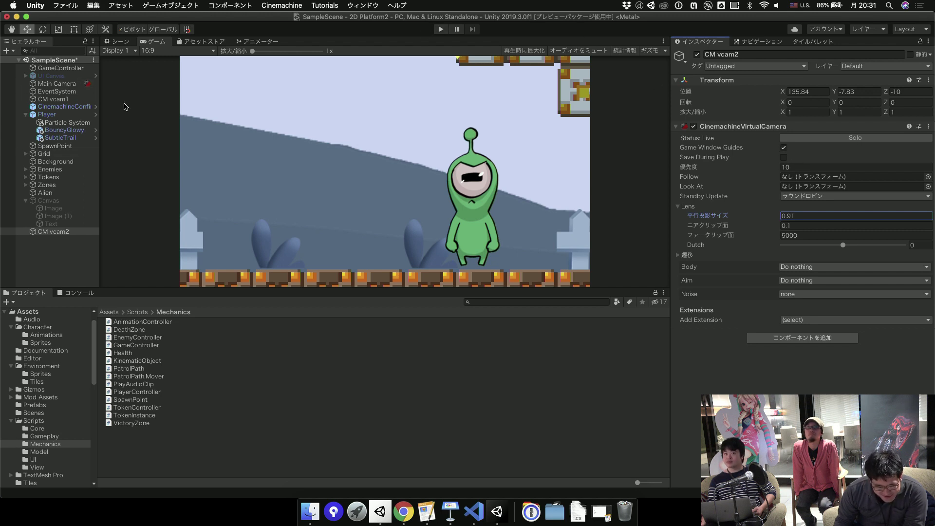
In play mode, test CM vcam2 by lowering and raising its Priority and toggling it on and off.
click(441, 30)
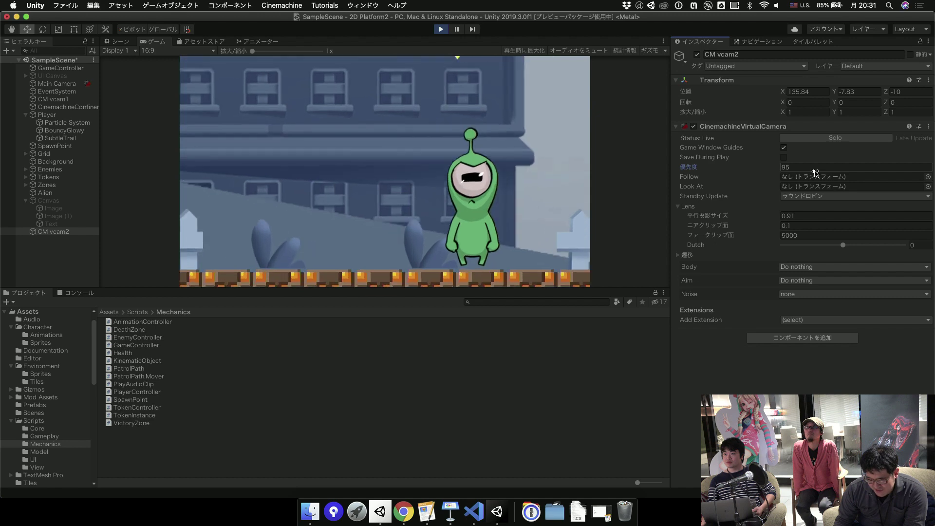
drag(815, 173, 764, 173)
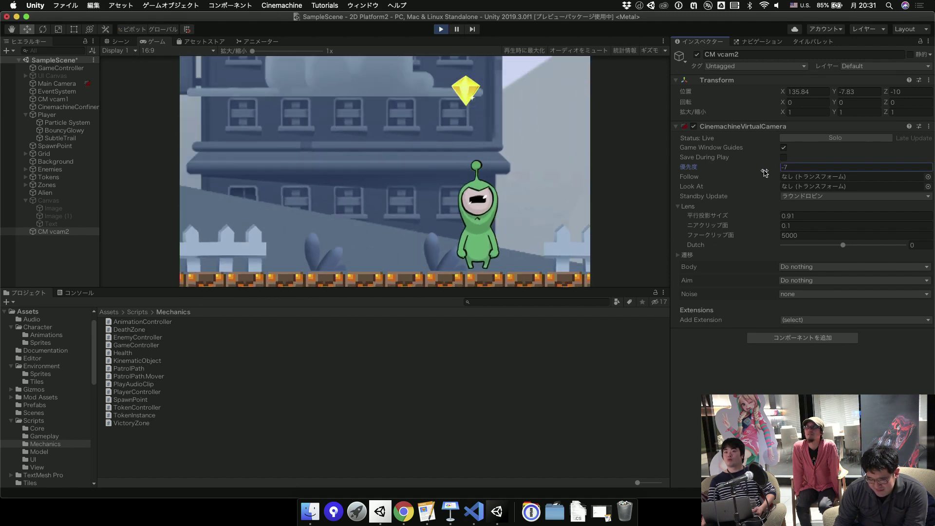
click(694, 127)
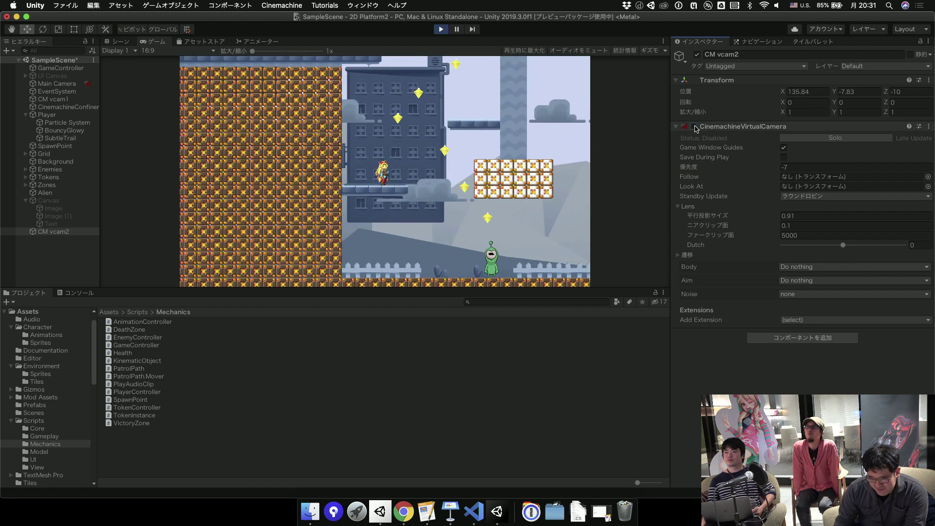
drag(751, 167, 831, 167)
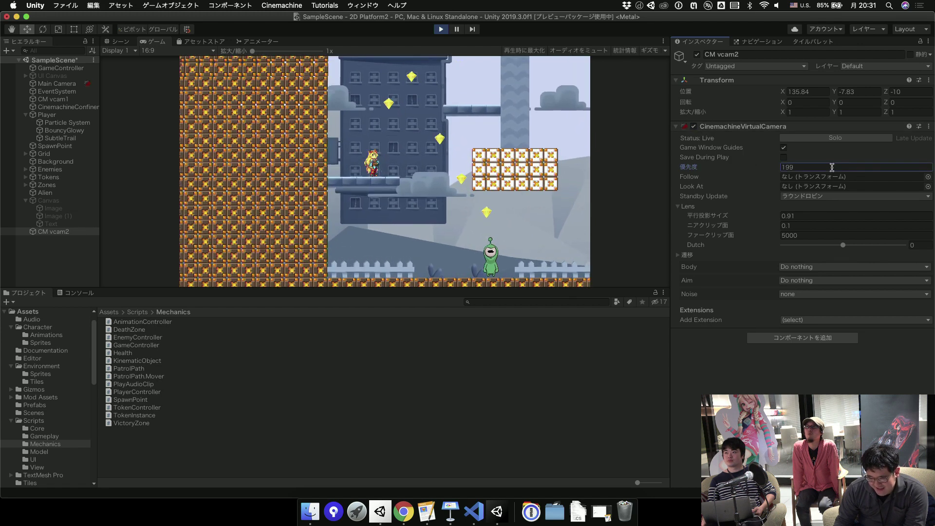
click(694, 127)
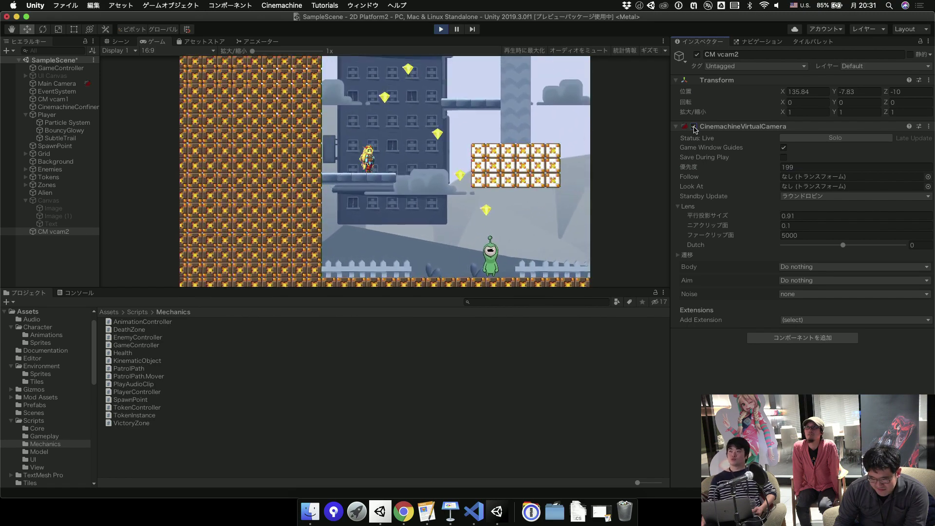
click(695, 126)
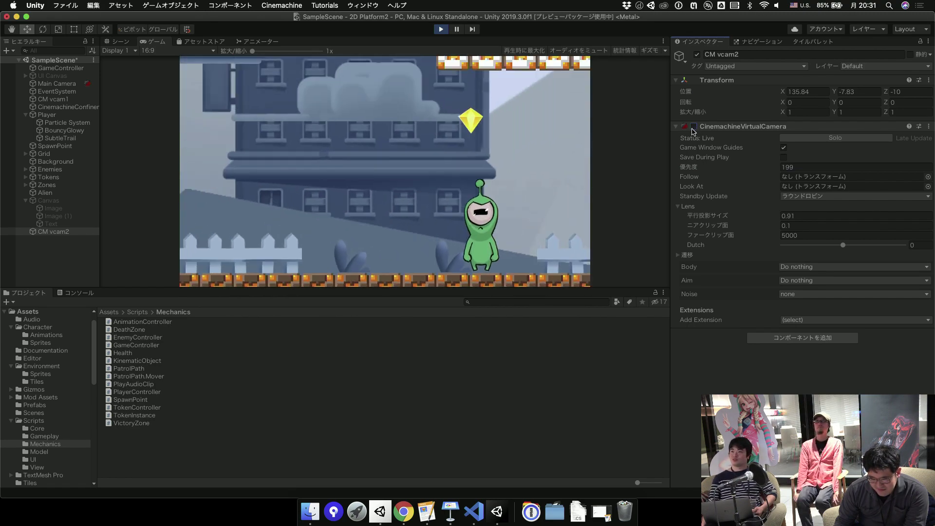
Stop play mode and parent CM vcam2 under the Alien in the Hierarchy.
click(441, 30)
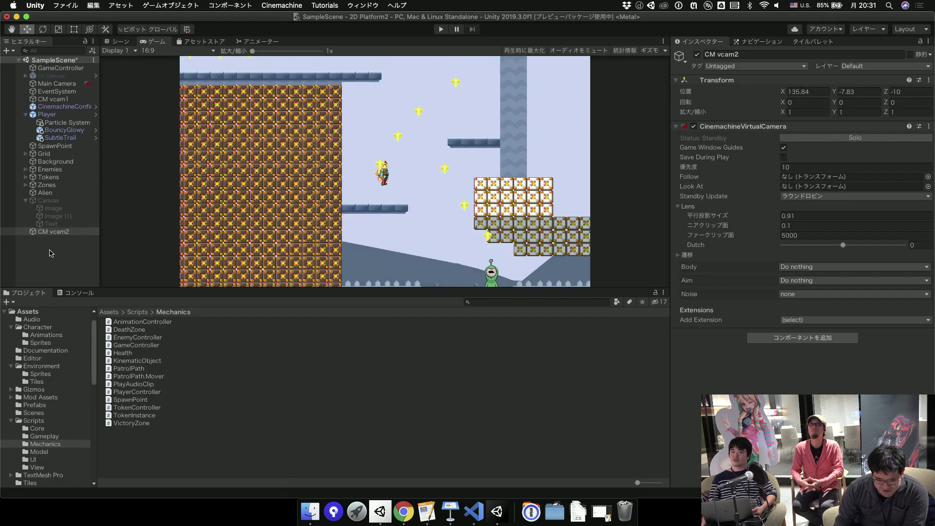
click(50, 239)
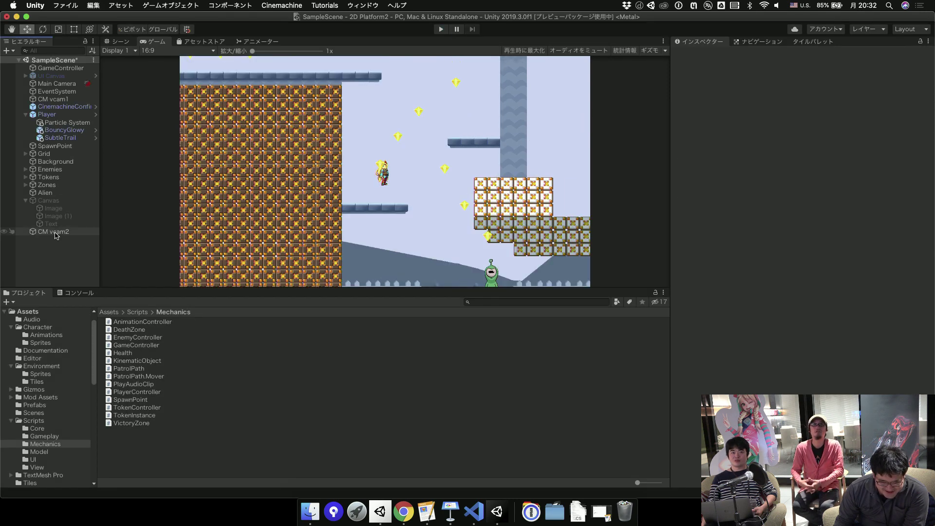
drag(53, 231, 56, 193)
Set CM vcam2's Priority to 15 and deactivate it so it starts switched off.
click(57, 194)
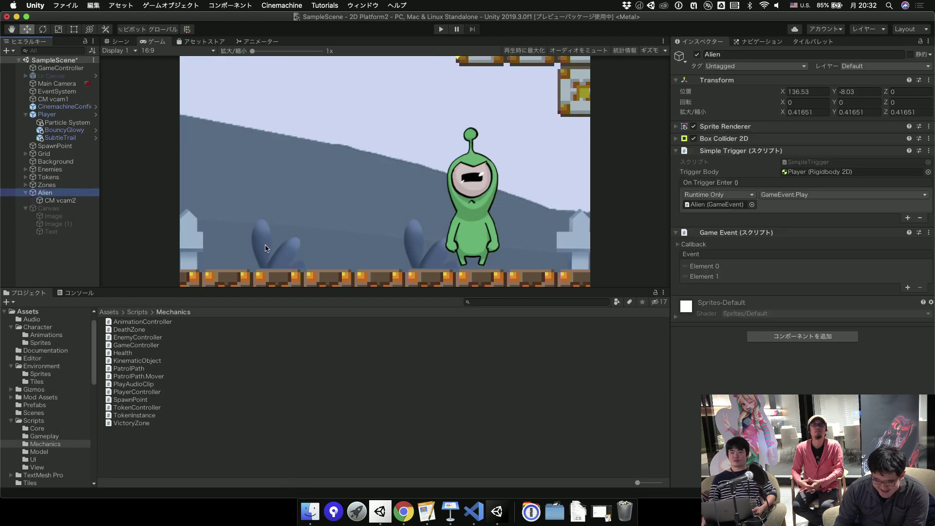
click(60, 200)
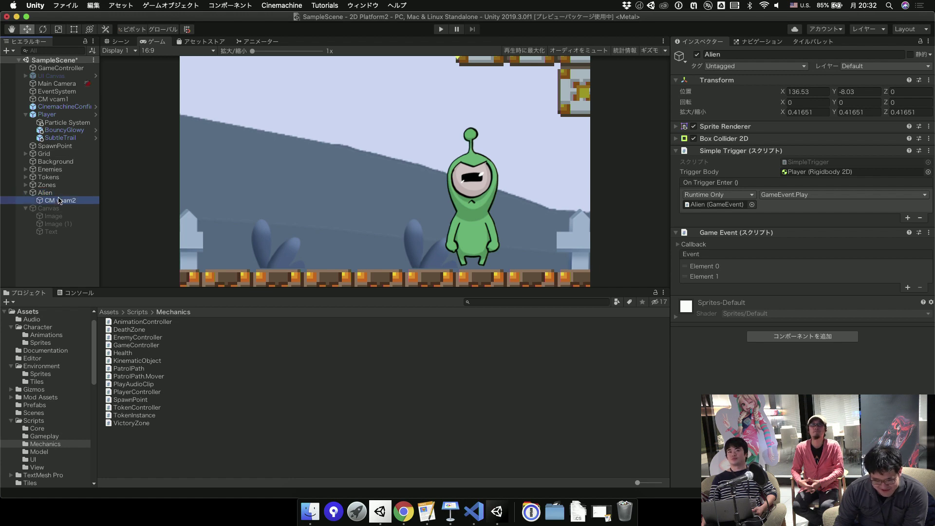
click(797, 166)
text(14)
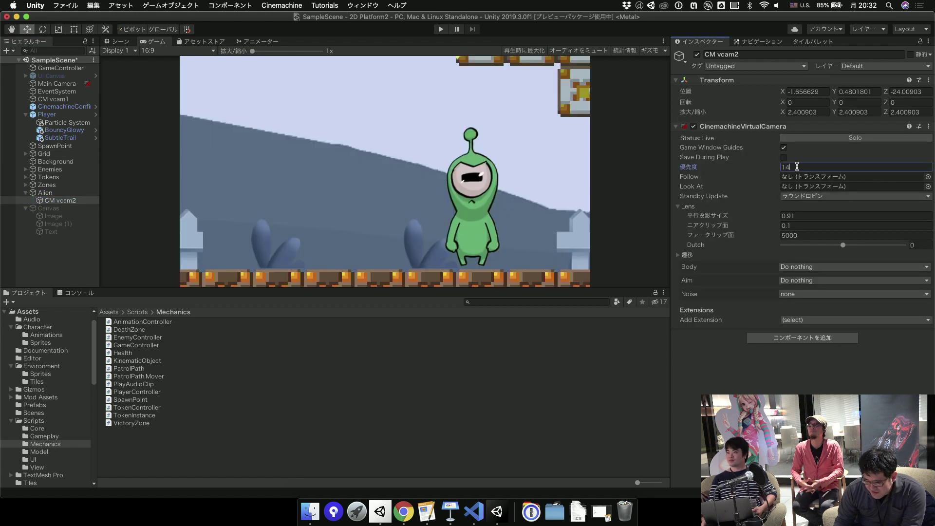
key(BackSpace)
text(5)
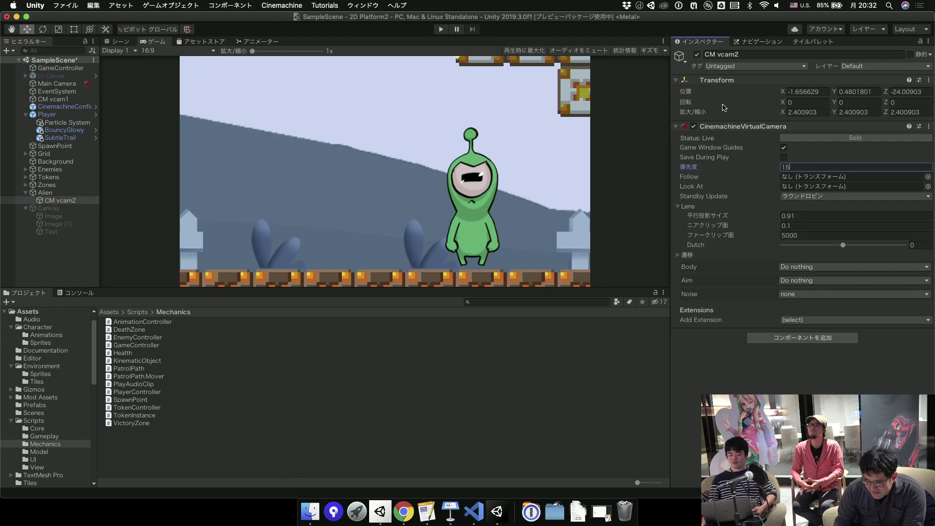
click(696, 56)
click(64, 194)
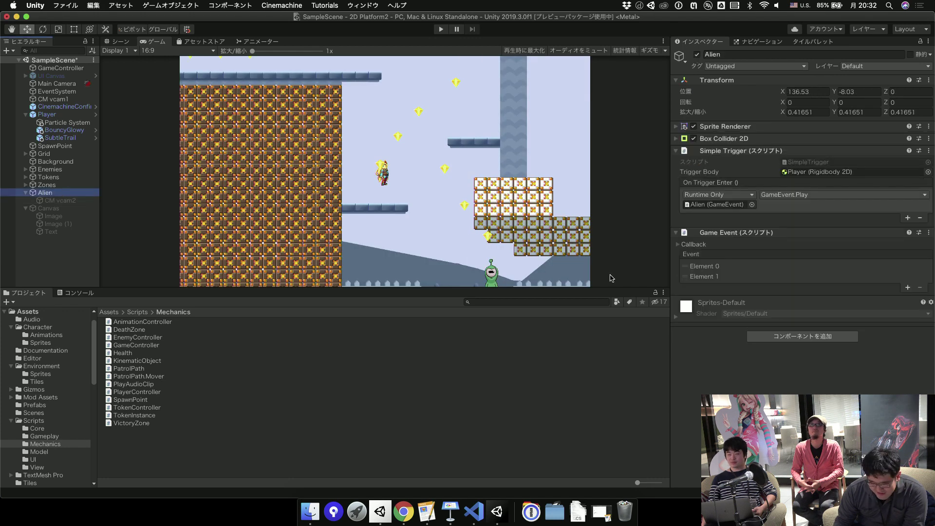
Add a callback to dialogue Element 0 calling GameObject.SetActive on CM vcam2, checked.
click(801, 269)
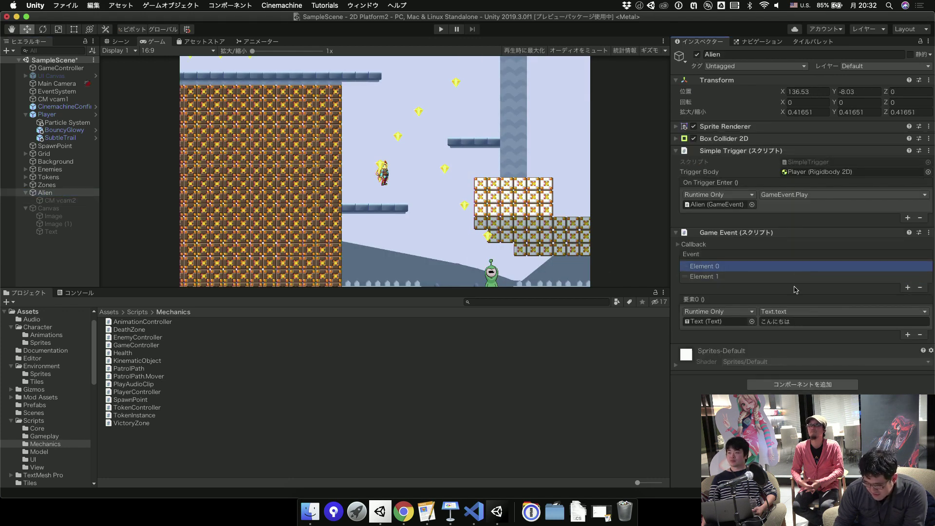
click(883, 277)
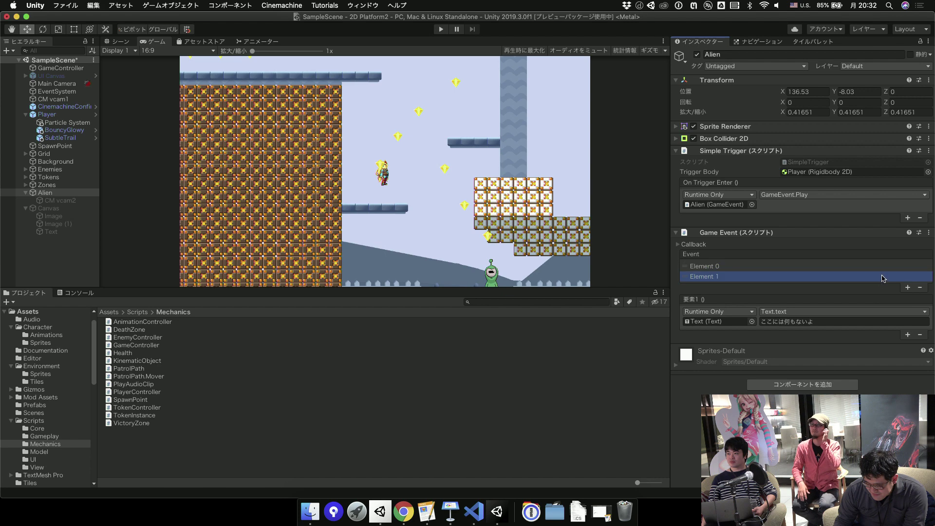
key(Up)
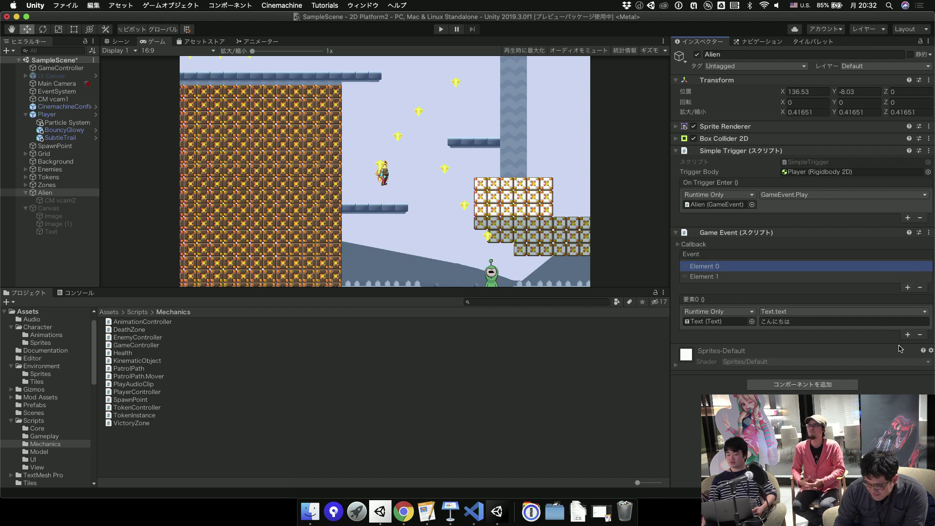
click(908, 335)
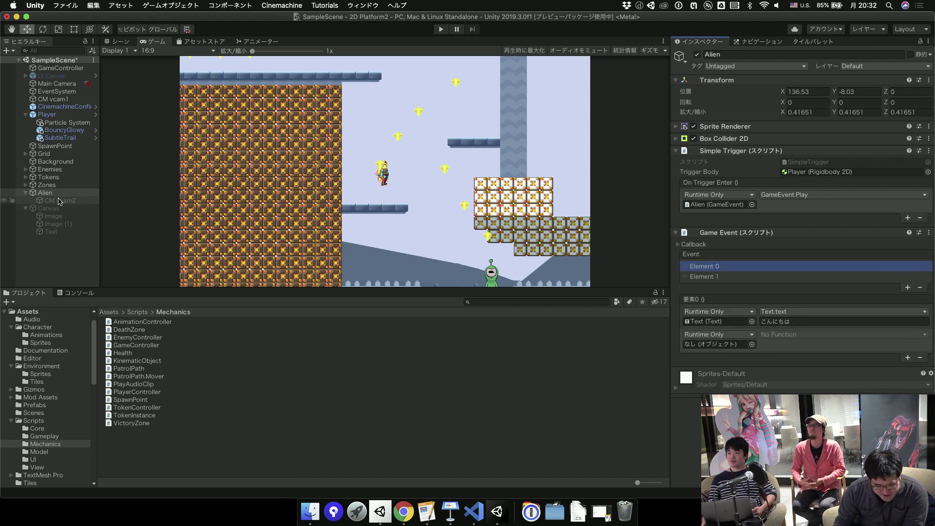
drag(53, 202, 635, 364)
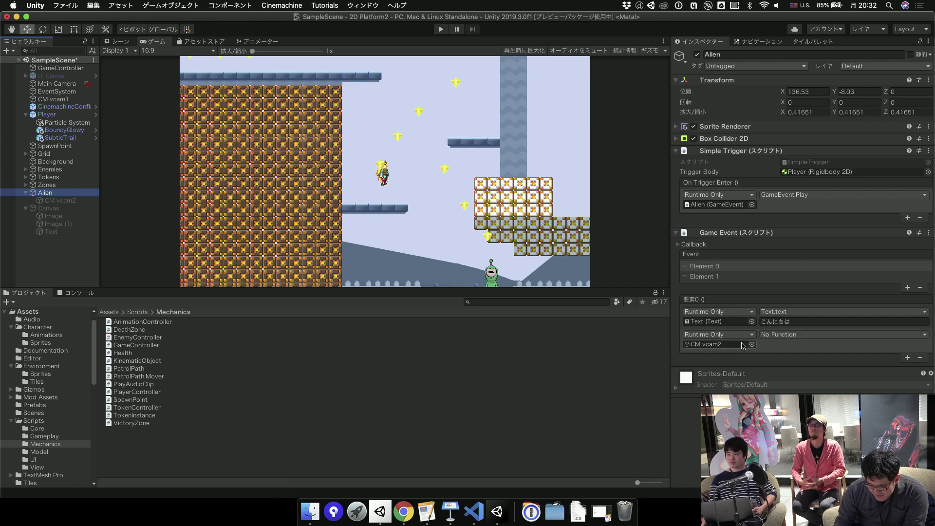
click(774, 335)
mouse_move(787, 359)
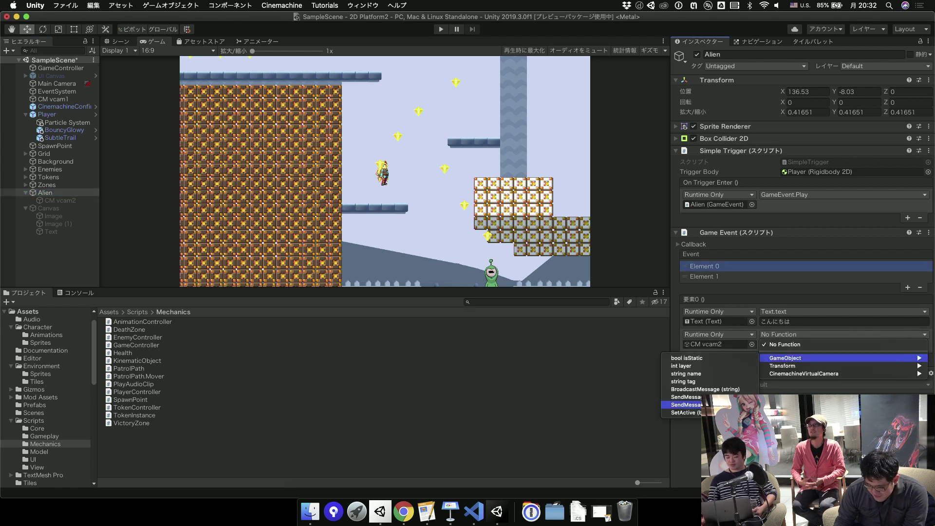
click(682, 413)
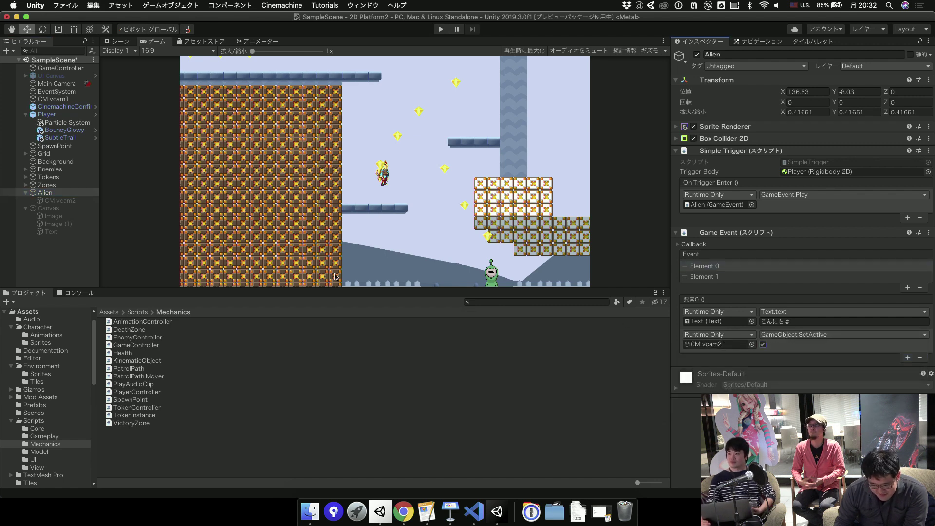
Add a callback to dialogue Element 1 calling GameObject.SetActive on CM vcam2, unchecked.
click(729, 279)
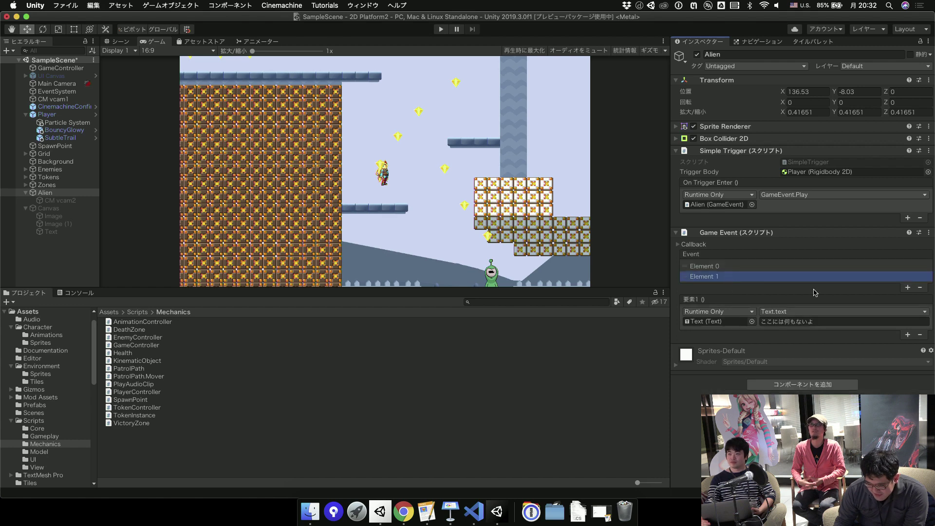
click(908, 335)
drag(58, 200, 716, 344)
click(843, 334)
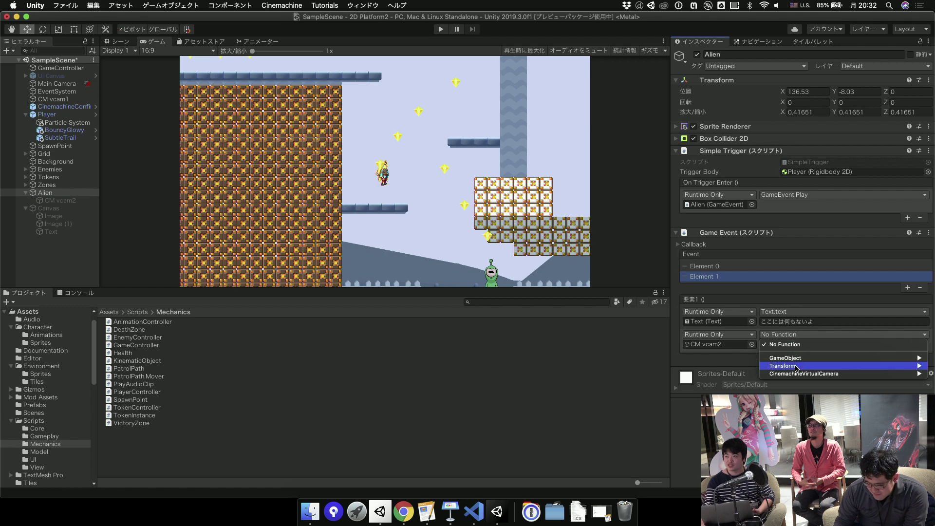
mouse_move(789, 358)
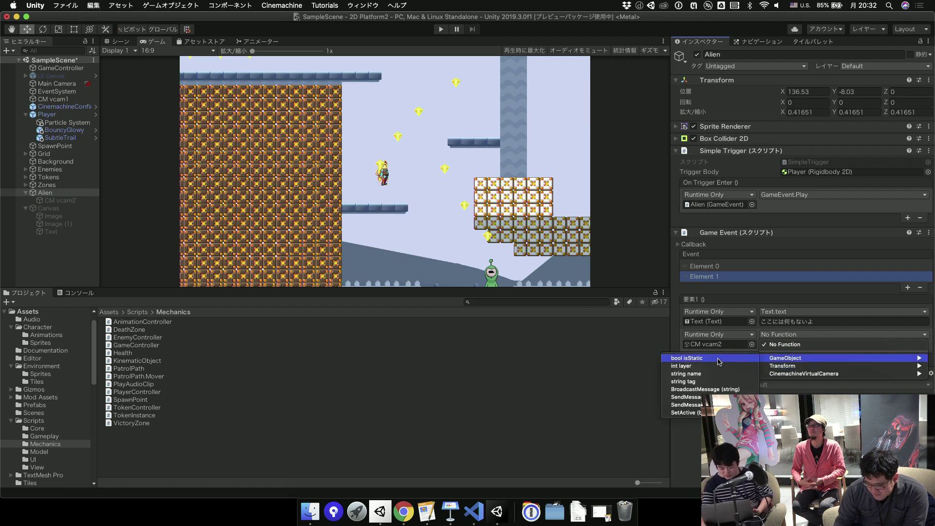
click(718, 413)
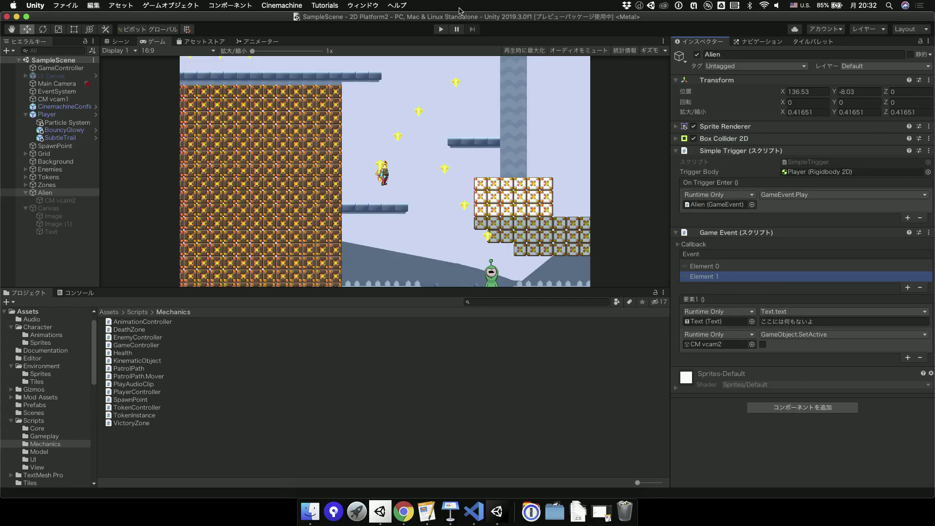
Test-run the scene: dismiss the dialogue, jump, run back left, then stop.
click(437, 30)
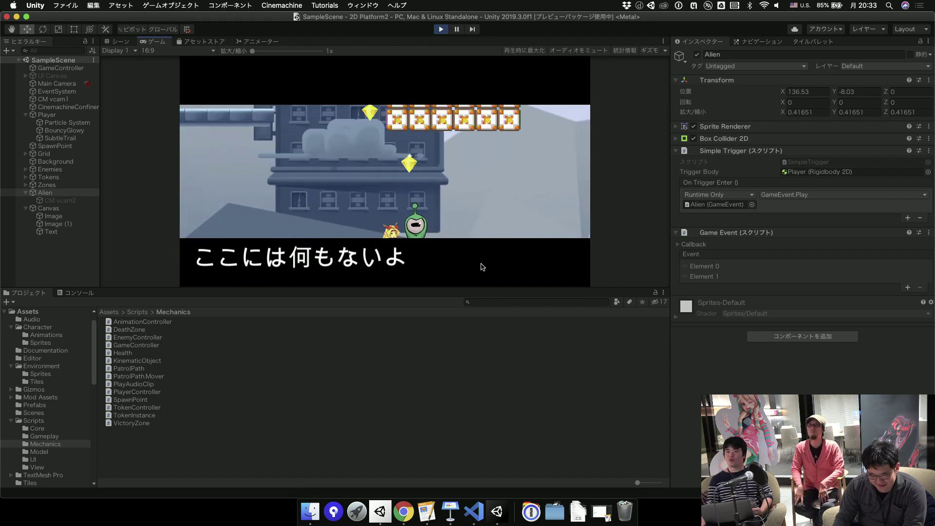
key(Right)
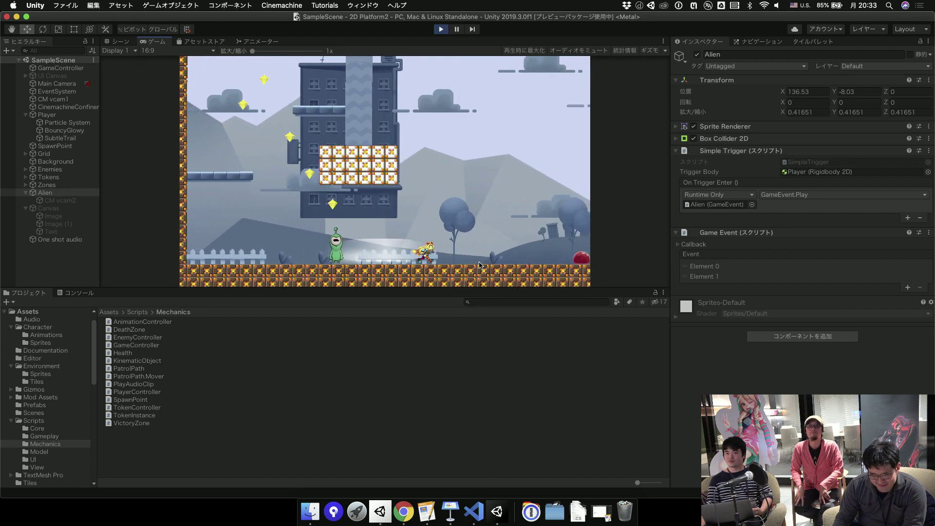
key(space)
key(Left)
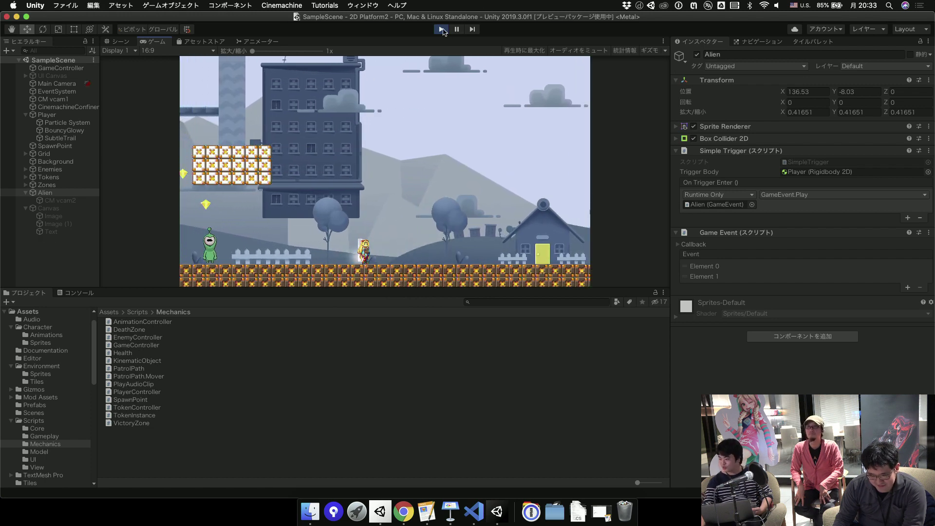
click(441, 29)
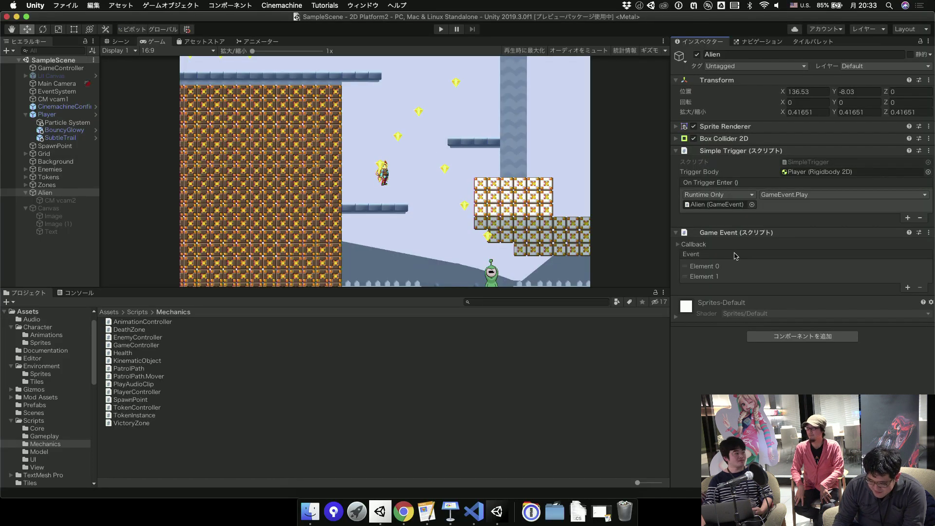
Remove the Alien's Game Event component and switch to VS Code.
click(742, 245)
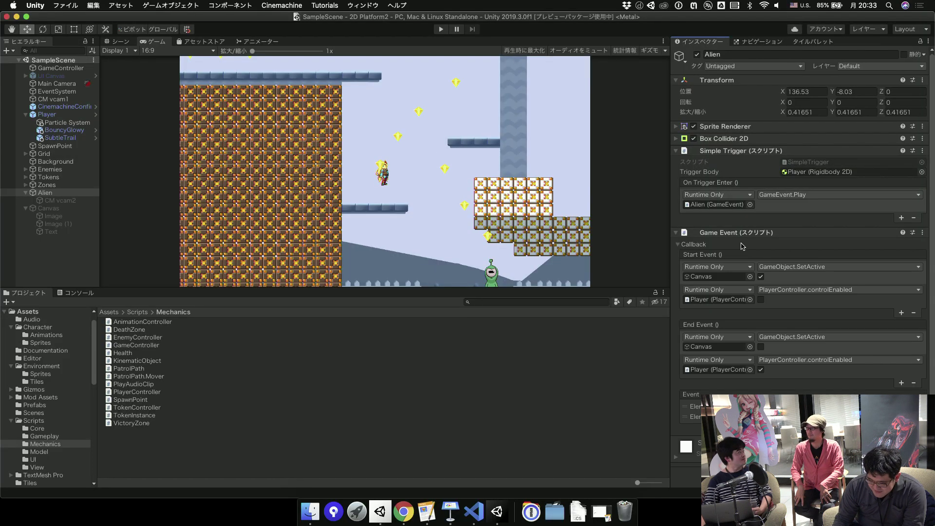
click(922, 233)
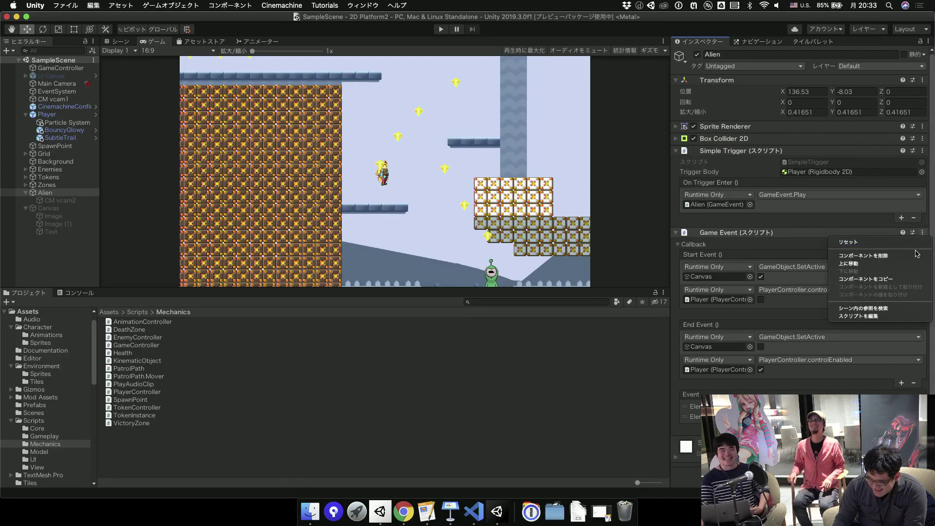
click(909, 257)
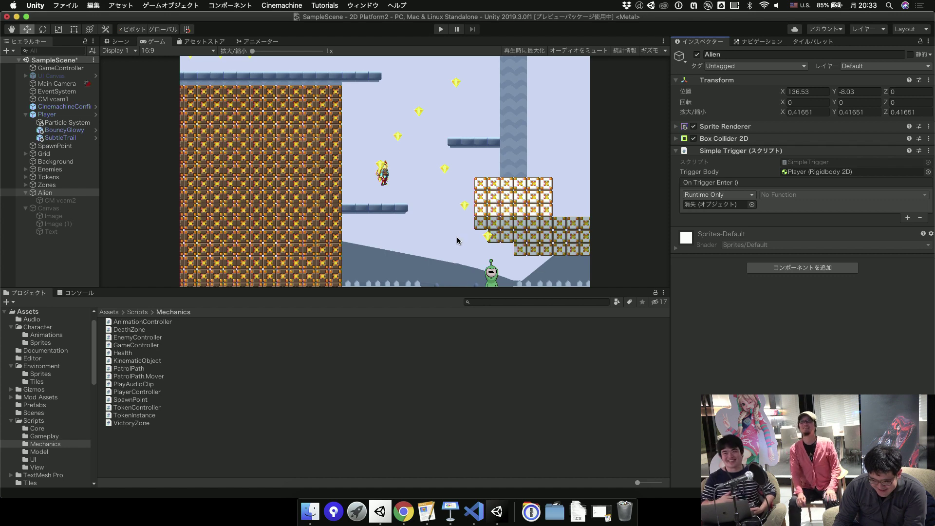
click(471, 509)
Open GameEvent.cs from Unity's Assets folder in VS Code.
scroll(433, 210, up, 6)
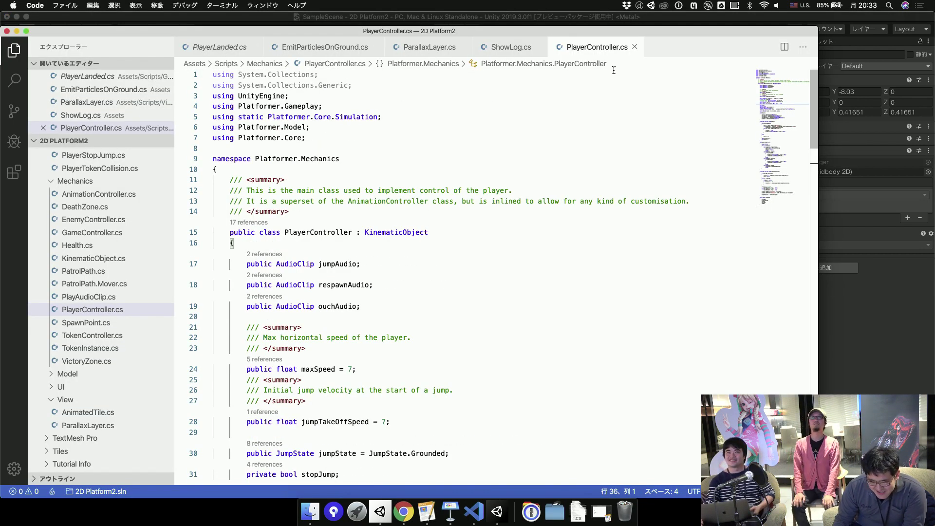
scroll(103, 349, up, 10)
scroll(105, 349, up, 5)
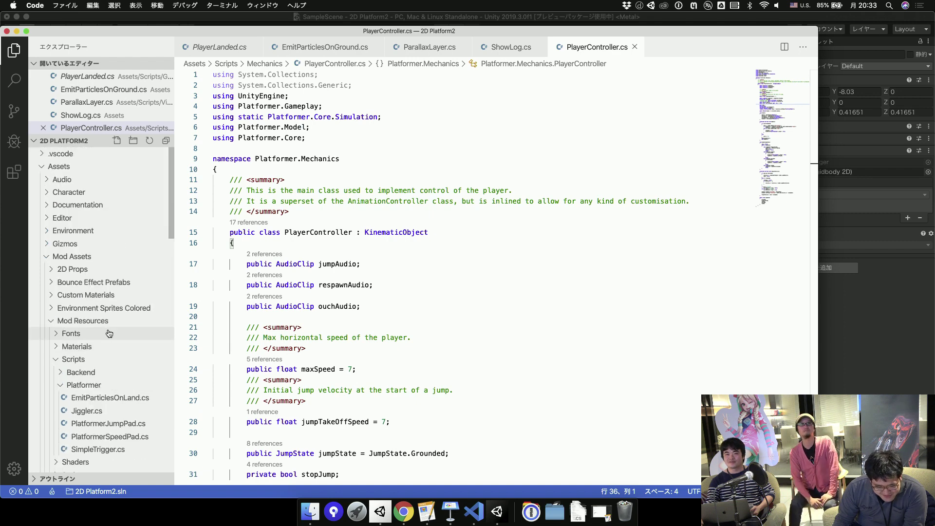
scroll(105, 348, down, 8)
key(super+Tab)
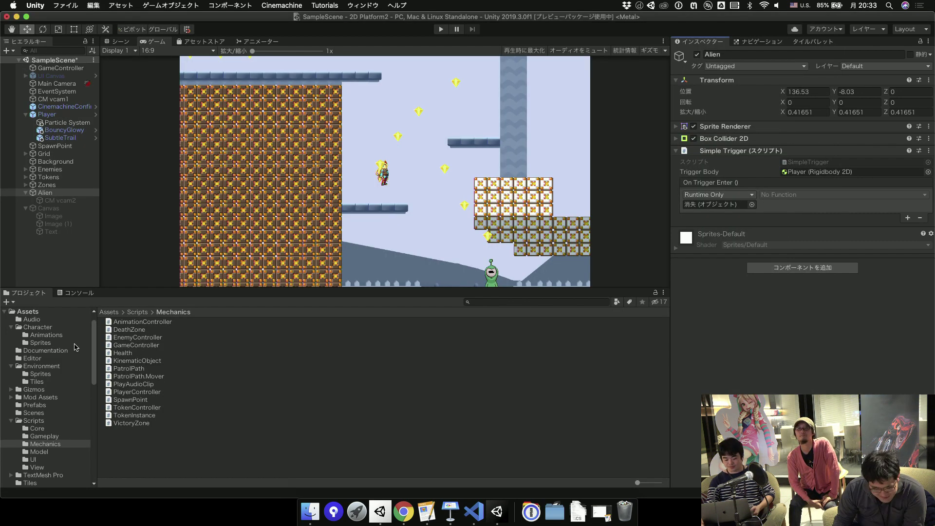
scroll(54, 323, up, 1)
click(54, 327)
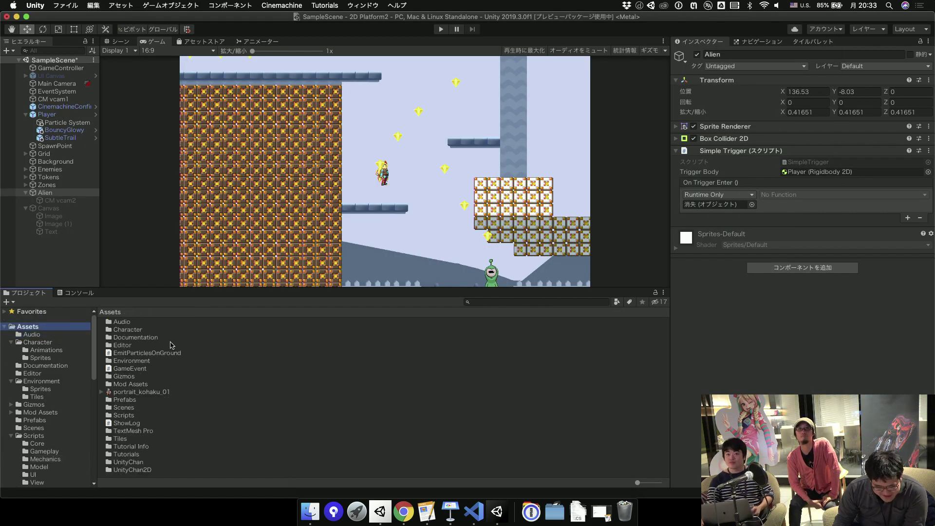
double_click(129, 370)
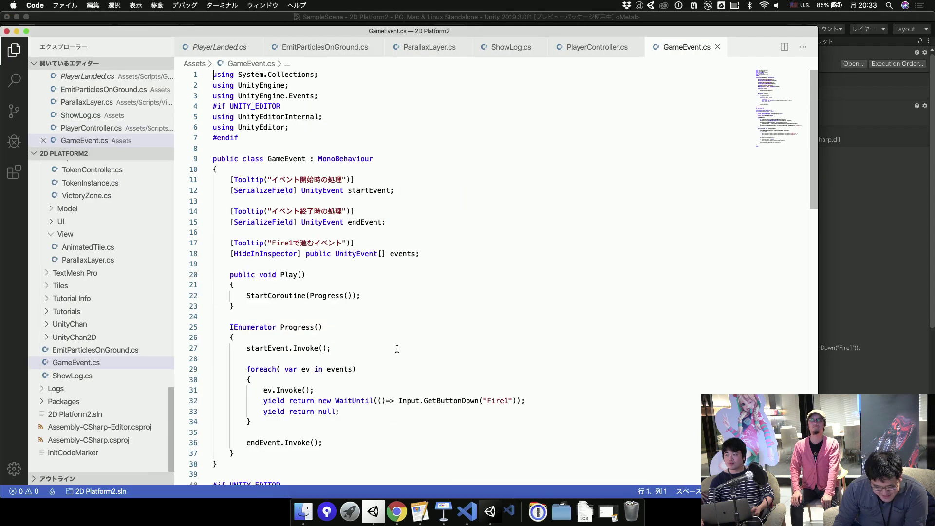
Highlight where startEvent, endEvent and the events array are used in GameEvent.cs.
scroll(345, 322, down, 3)
scroll(346, 322, up, 3)
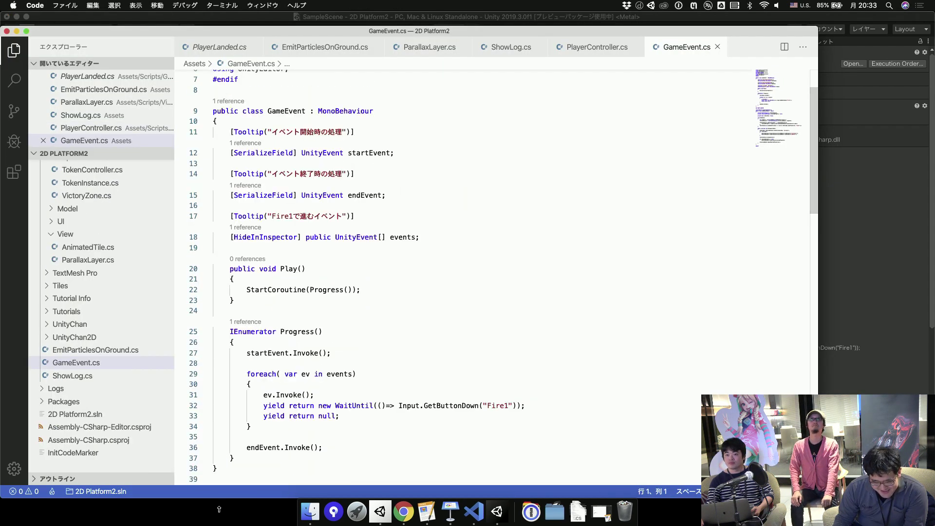
drag(219, 468, 204, 113)
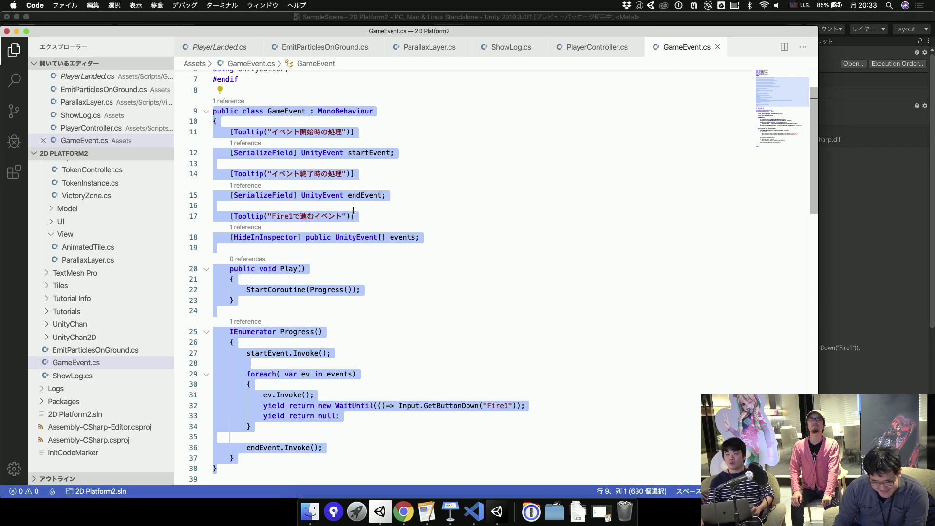
click(334, 264)
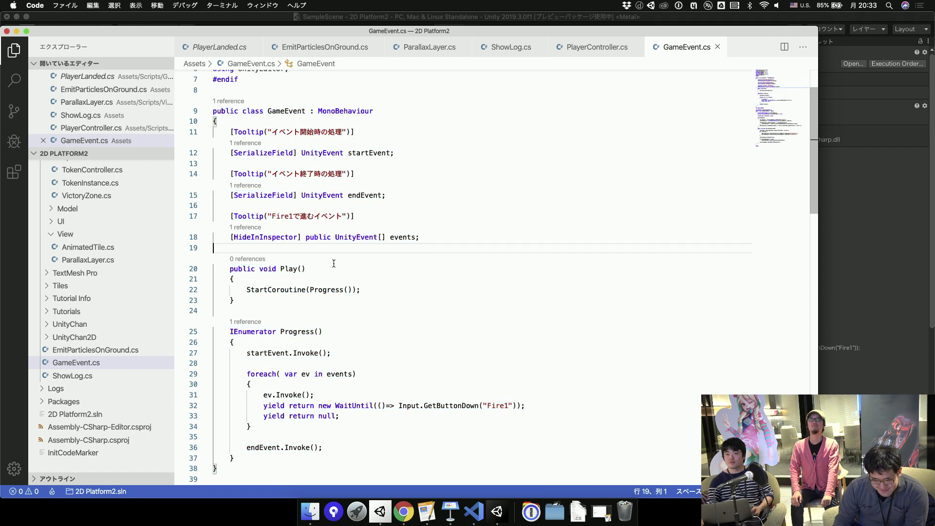
click(361, 152)
click(365, 195)
click(394, 237)
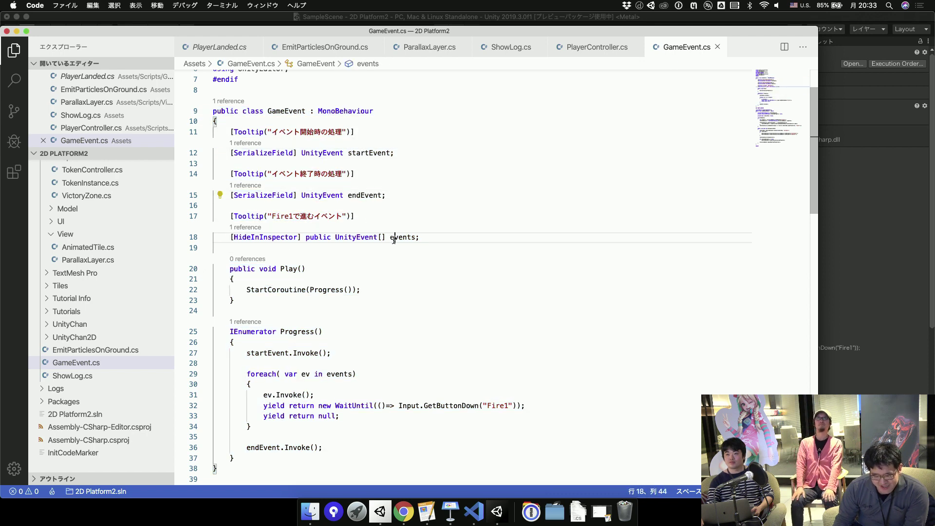
click(439, 240)
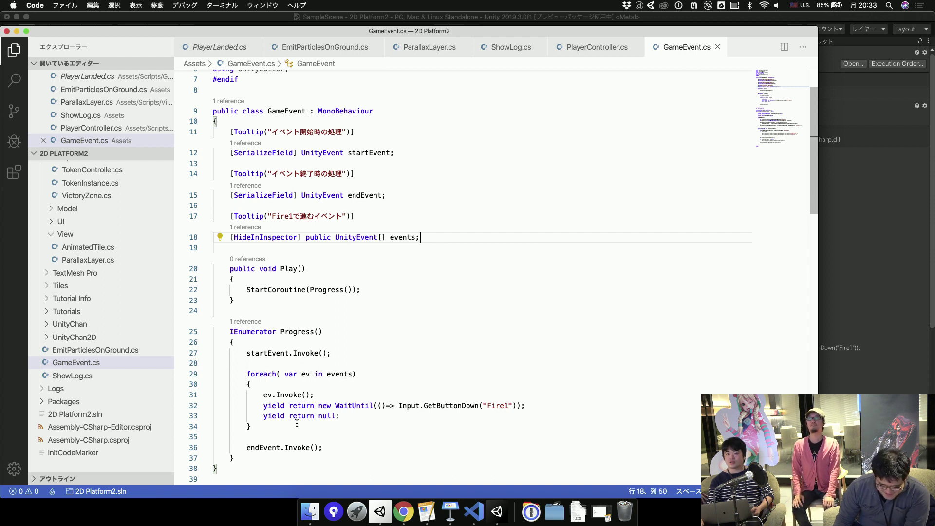
Inspect the WaitUntil Fire1 line and the lines leading to endEvent in Progress.
drag(527, 406, 225, 407)
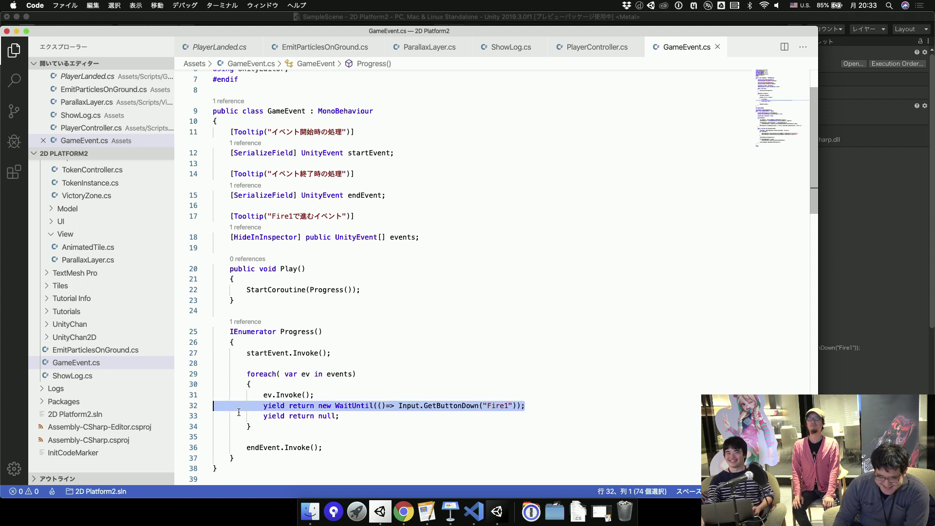
key(Down)
key(End)
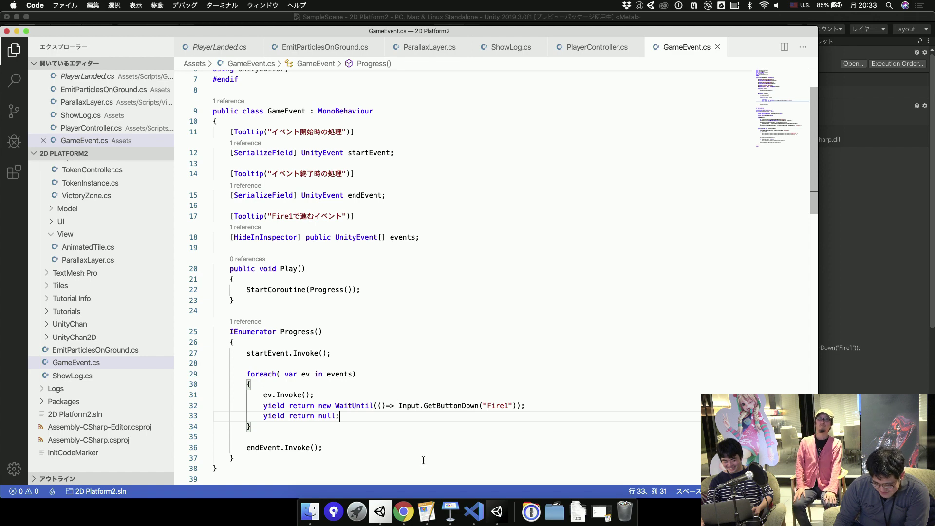
click(323, 447)
click(337, 438)
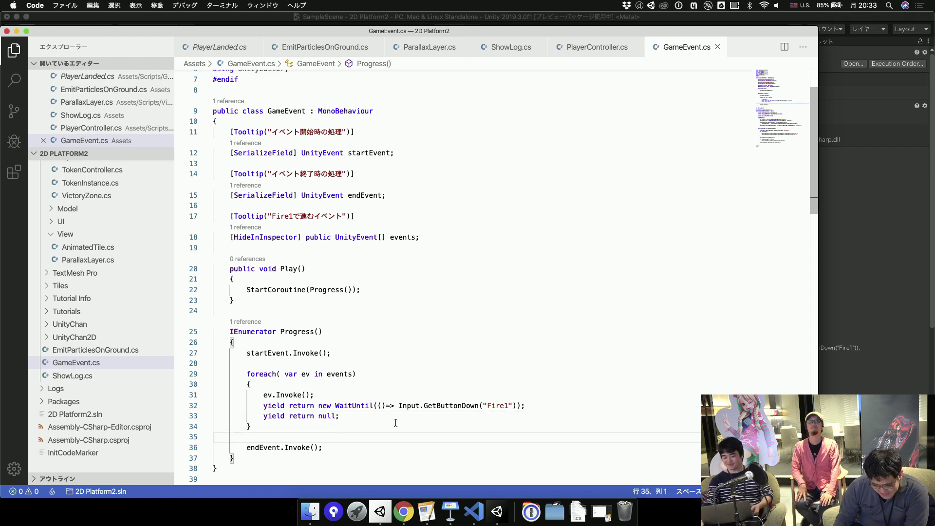
Add a new Image under the Canvas in the Scene view.
click(506, 504)
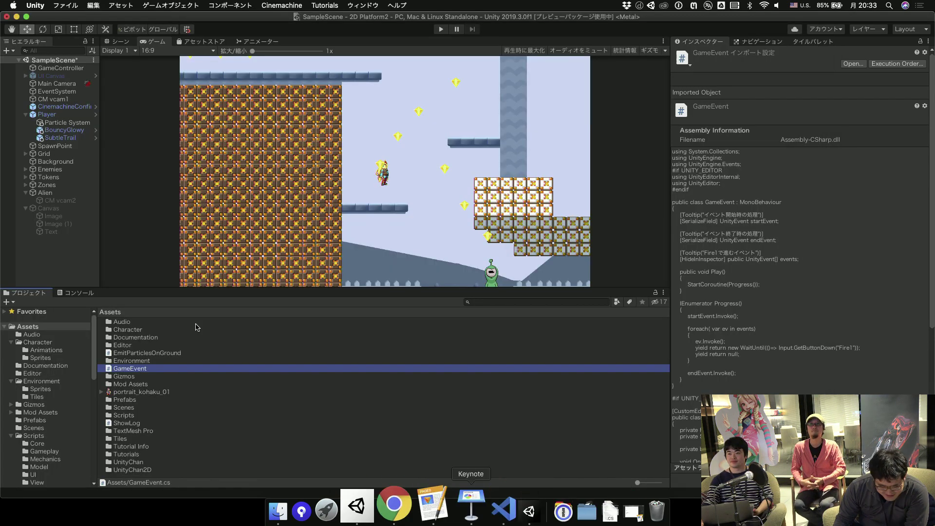
click(66, 209)
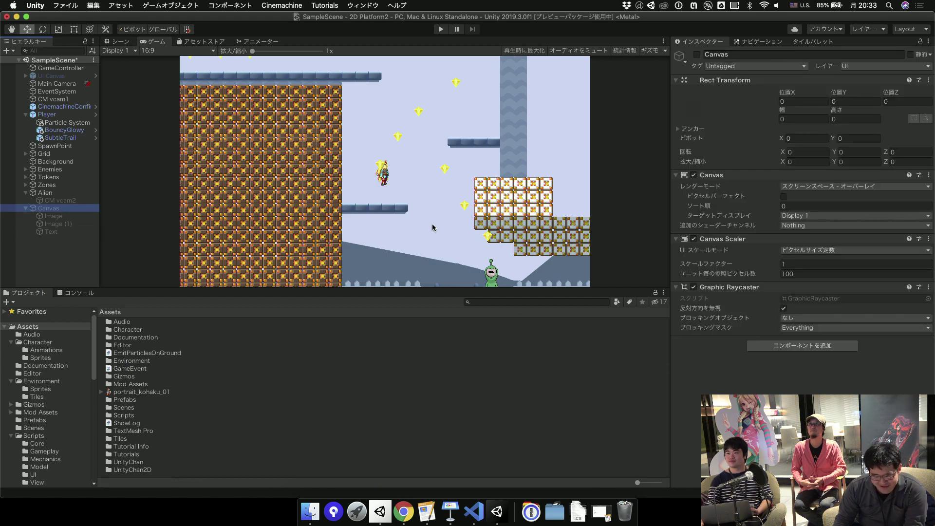
click(111, 42)
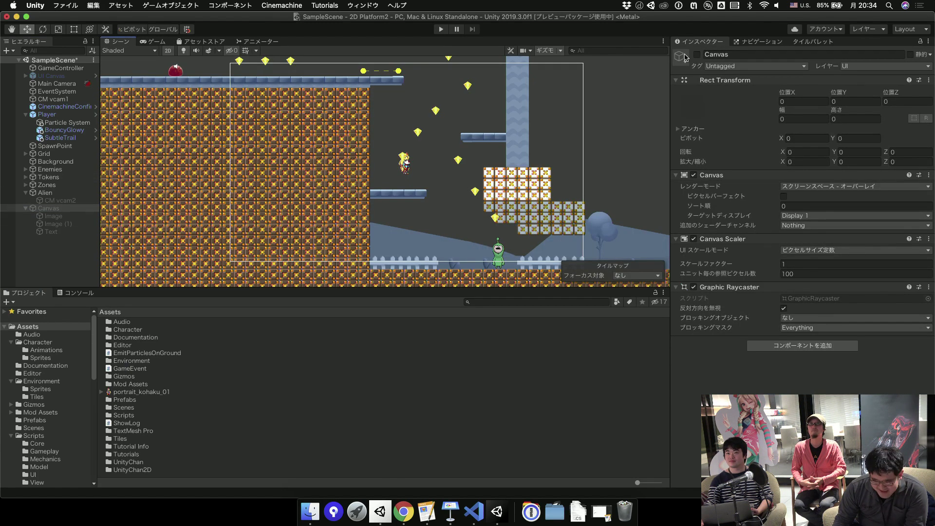
click(7, 50)
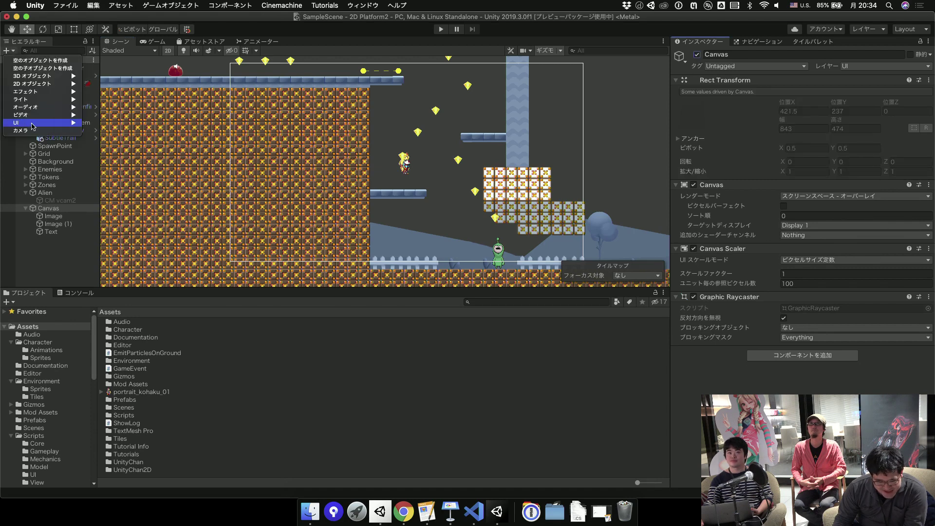
mouse_move(34, 123)
click(98, 138)
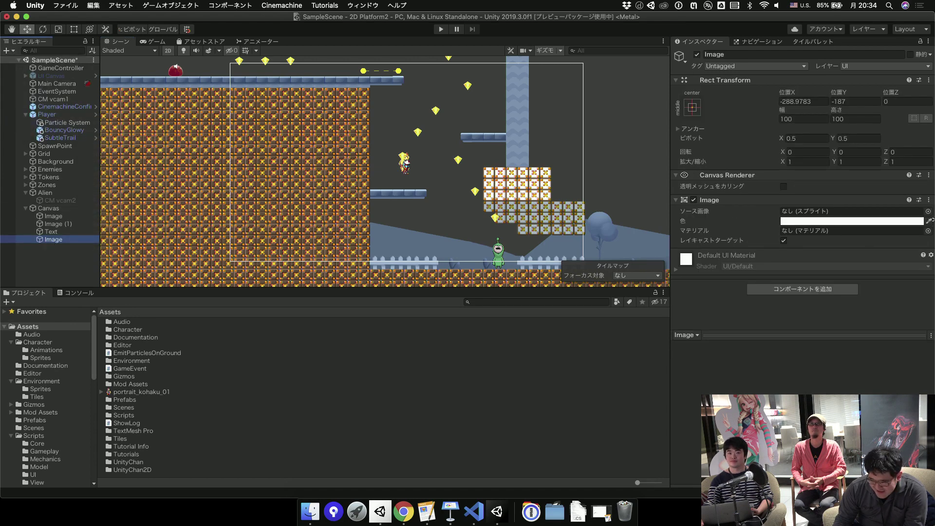
Give the Image the portrait_kohaku_01 sprite and apply Set Native Size.
click(928, 212)
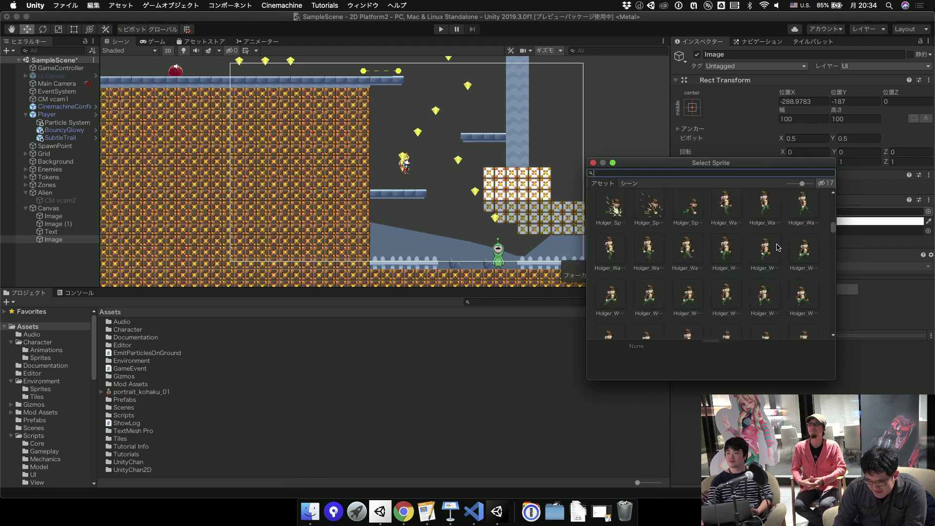
scroll(778, 247, down, 5)
scroll(778, 251, down, 5)
scroll(779, 251, down, 5)
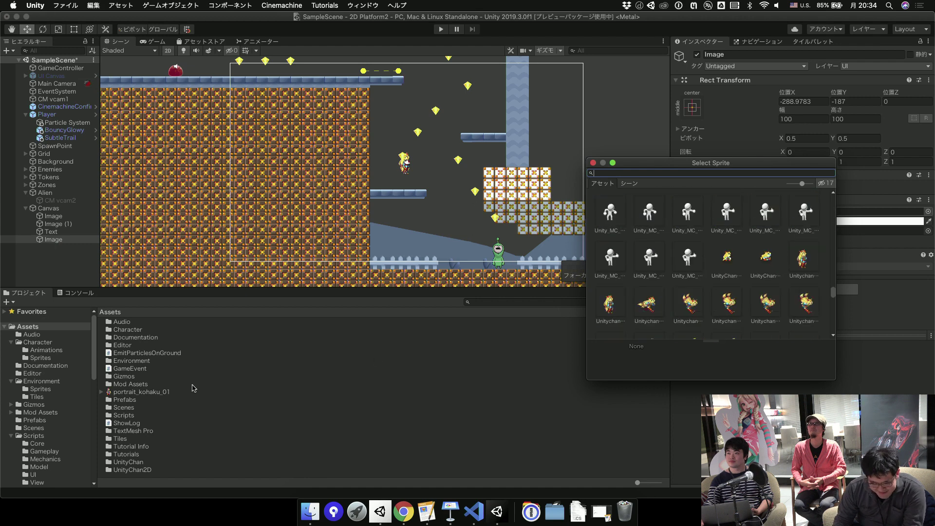
key(Escape)
drag(143, 394, 804, 212)
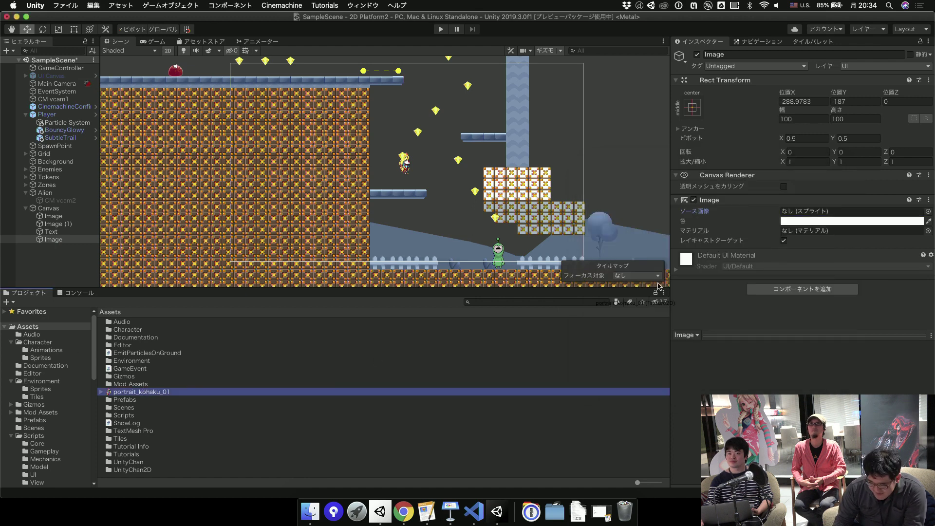
click(829, 275)
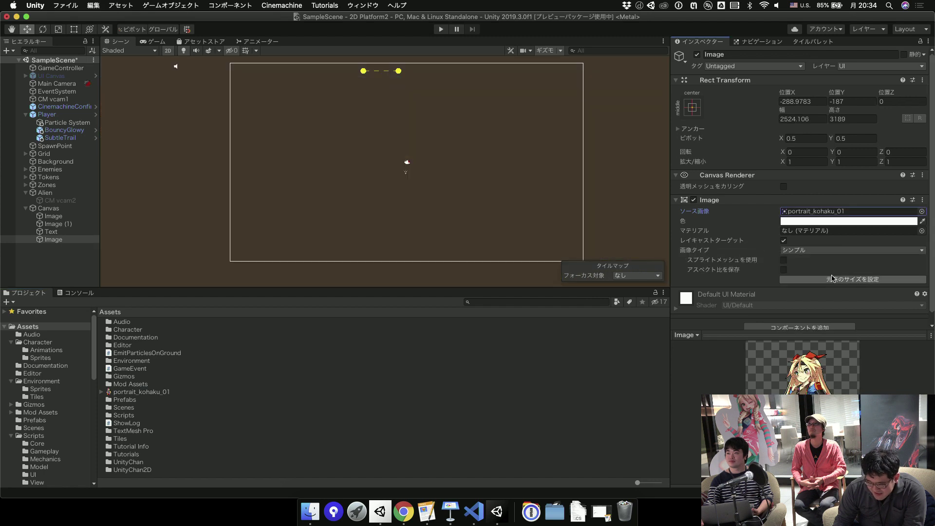
Scale the portrait down with the Rect tool and move it onto the dialogue canvas.
scroll(536, 195, down, 3)
scroll(577, 225, up, 3)
scroll(576, 224, up, 3)
scroll(577, 224, down, 3)
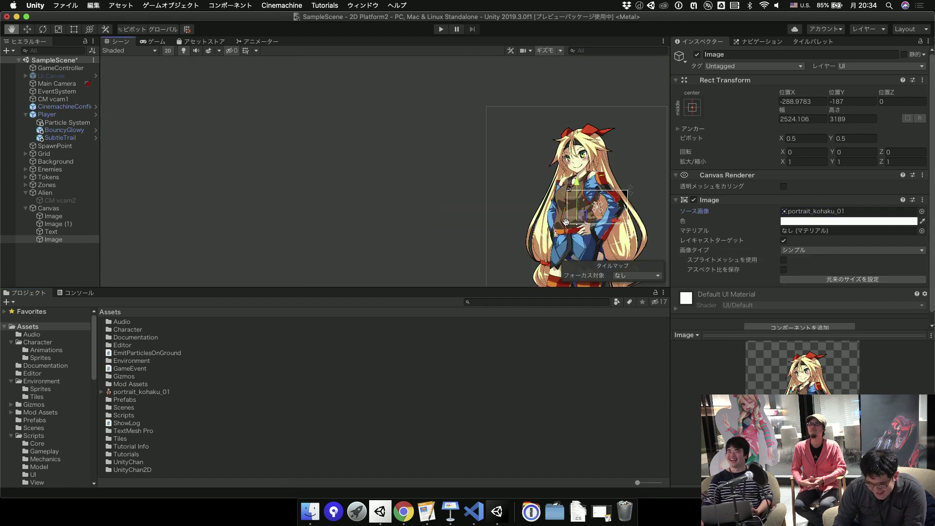
drag(580, 210, 439, 143)
scroll(438, 144, down, 3)
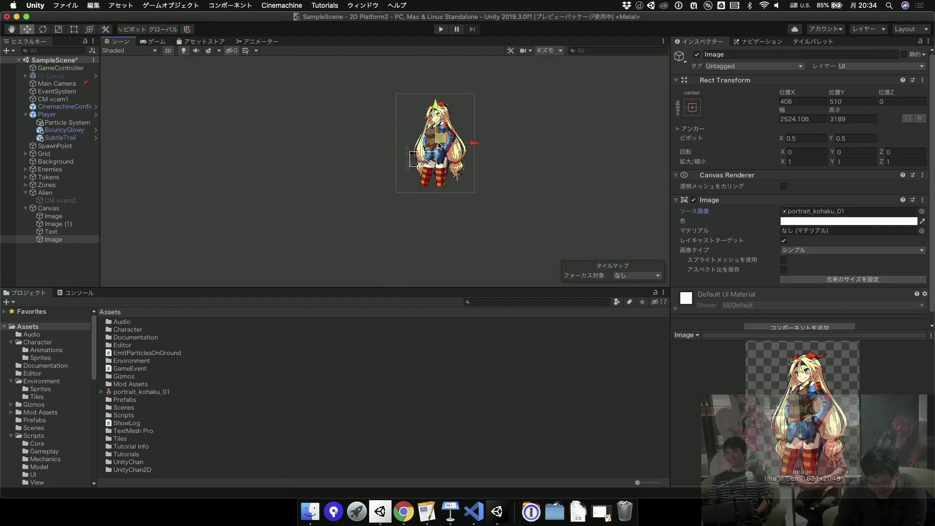
key(t)
shift+drag(475, 93, 424, 161)
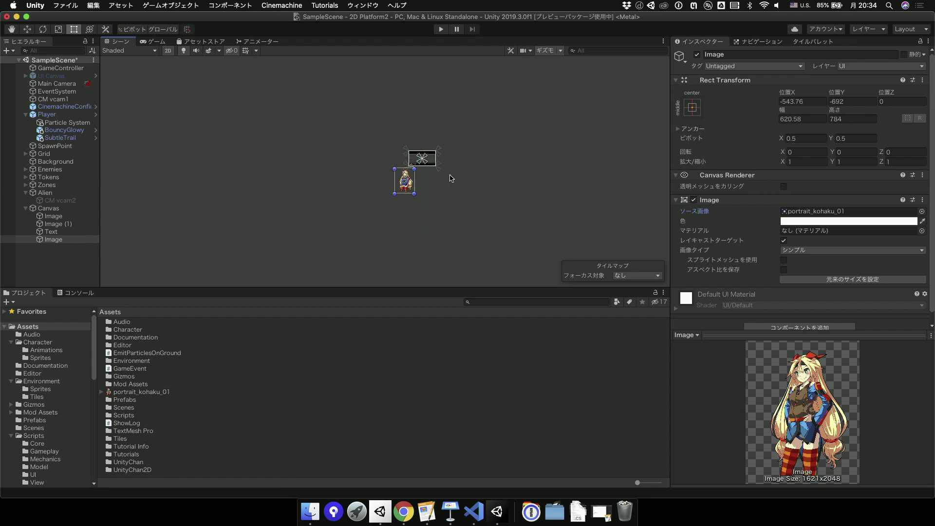
scroll(446, 175, up, 3)
drag(307, 195, 380, 140)
Shrink the portrait to 489×617.8, place it right of the text, and make it Canvas's first child.
scroll(380, 140, up, 5)
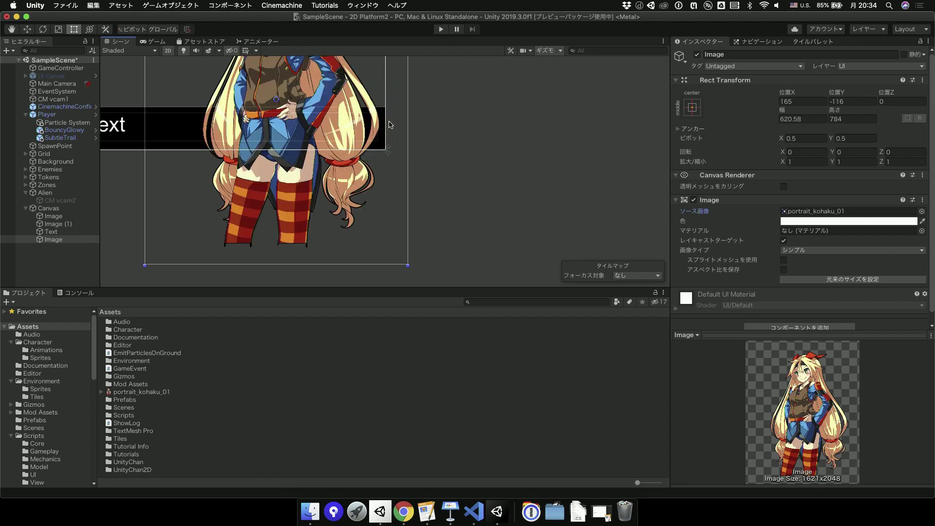
scroll(414, 108, down, 1)
scroll(423, 95, down, 3)
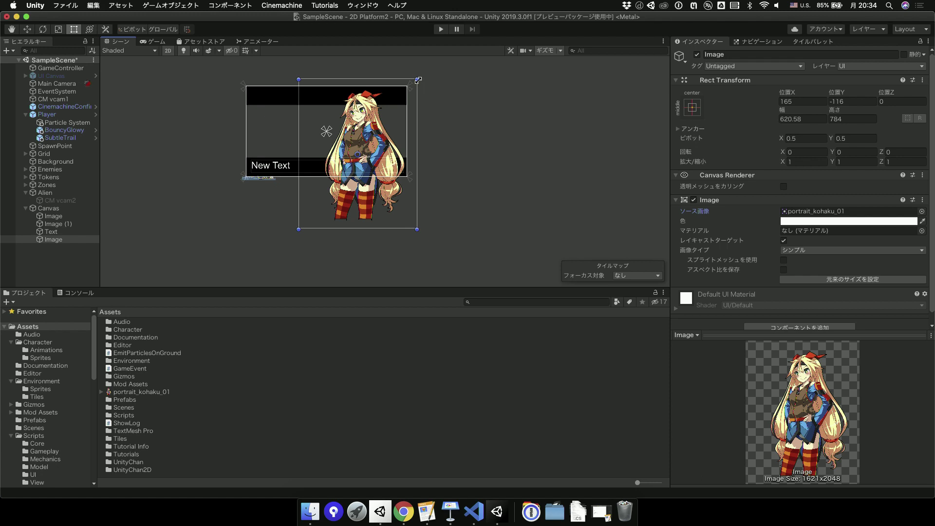
shift+drag(417, 80, 392, 111)
drag(346, 170, 369, 151)
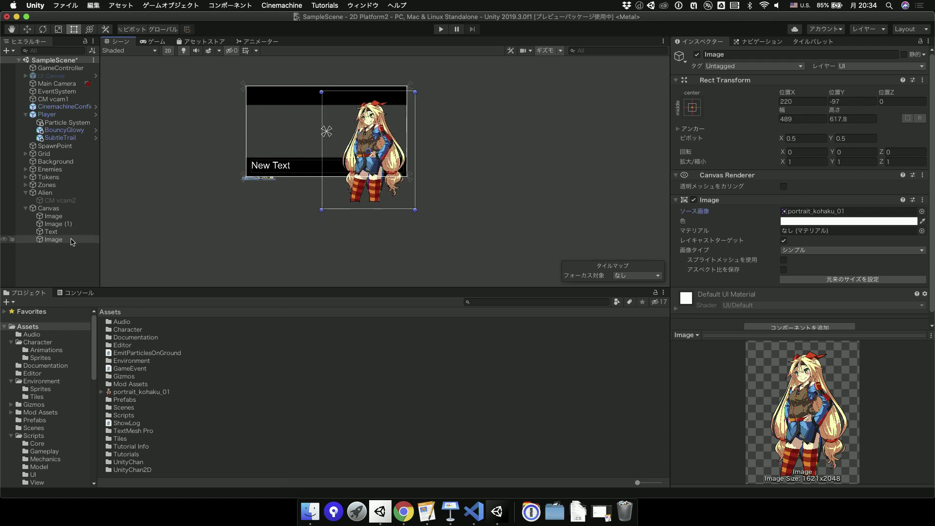
drag(71, 242, 81, 216)
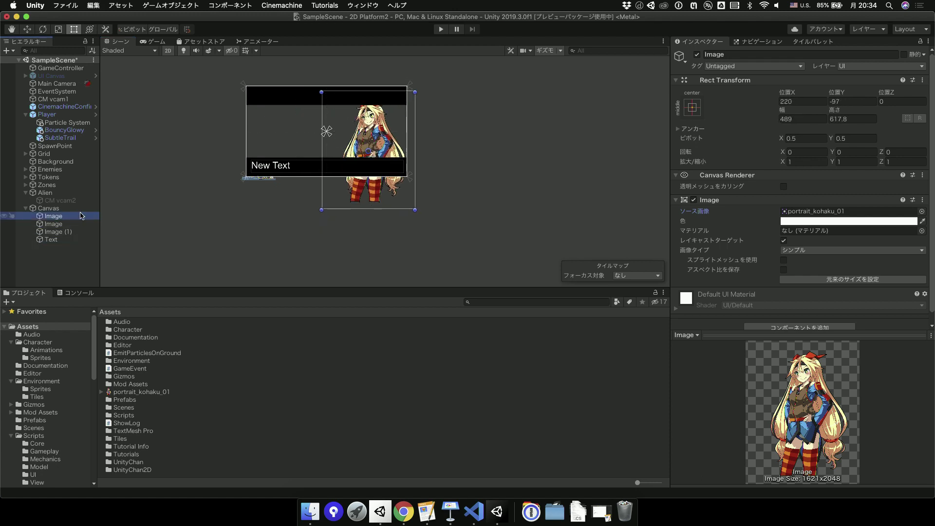
click(419, 162)
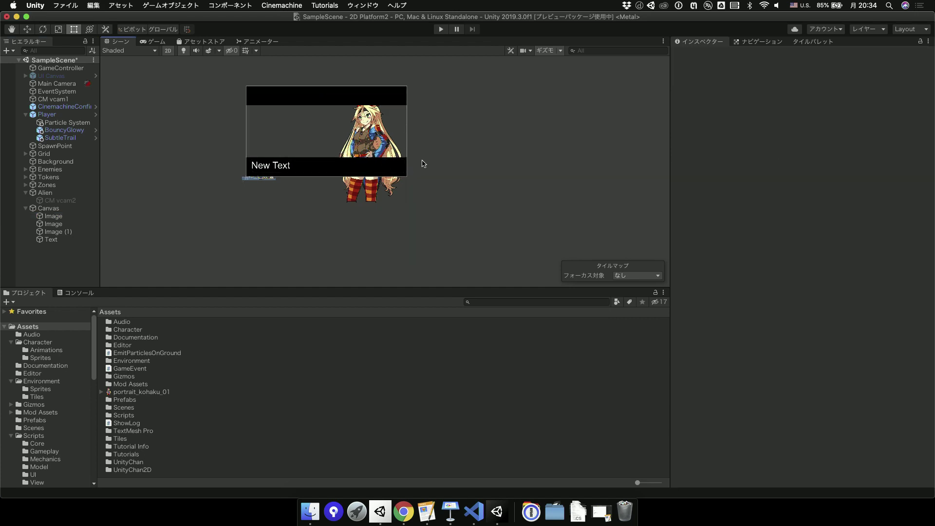
scroll(416, 161, up, 3)
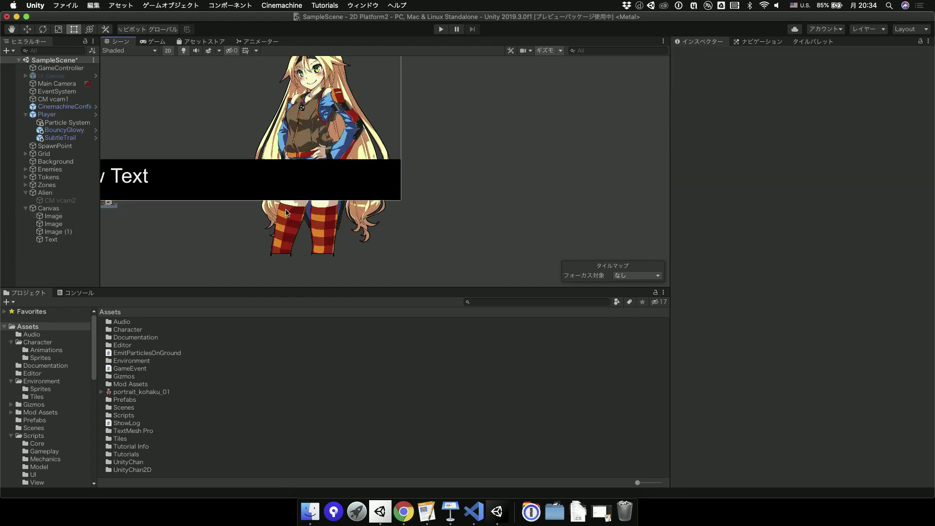
Clear the portrait image's Source Image to None.
click(51, 239)
click(55, 232)
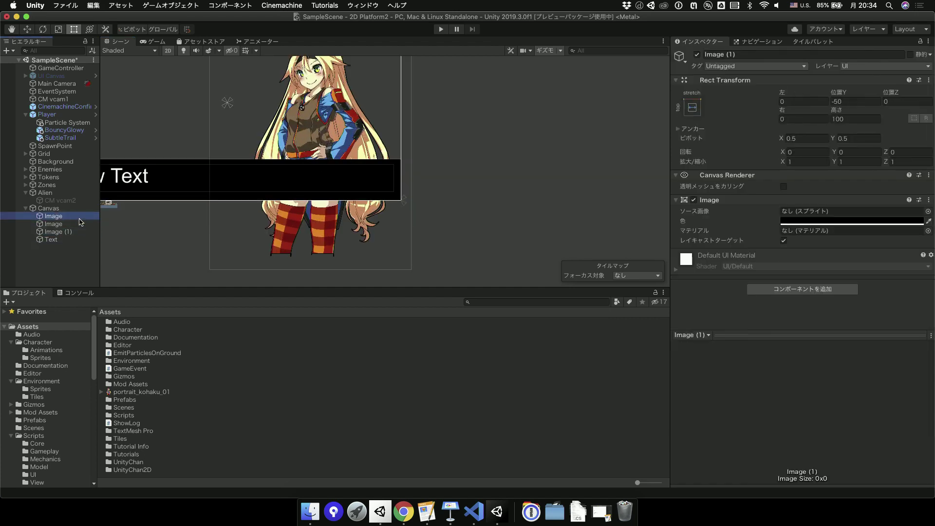
click(54, 216)
click(922, 211)
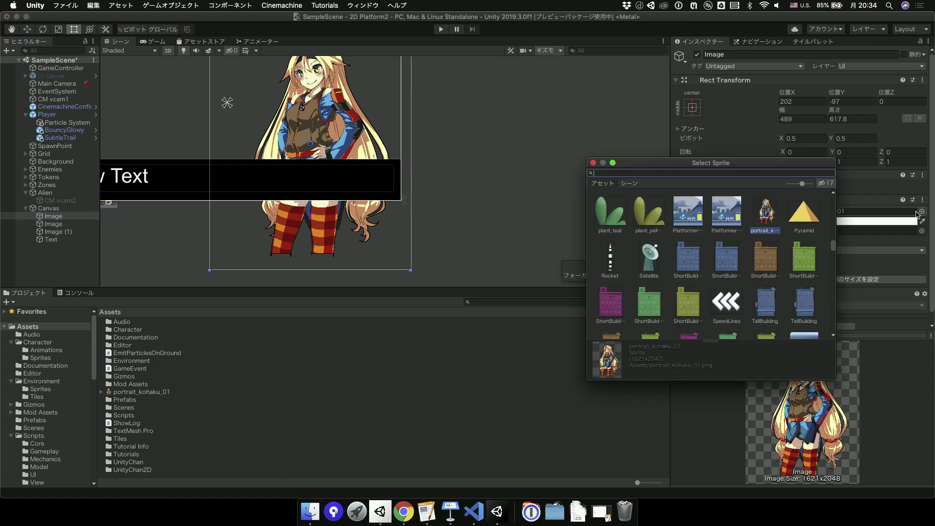
scroll(681, 214, up, 5)
scroll(642, 209, up, 5)
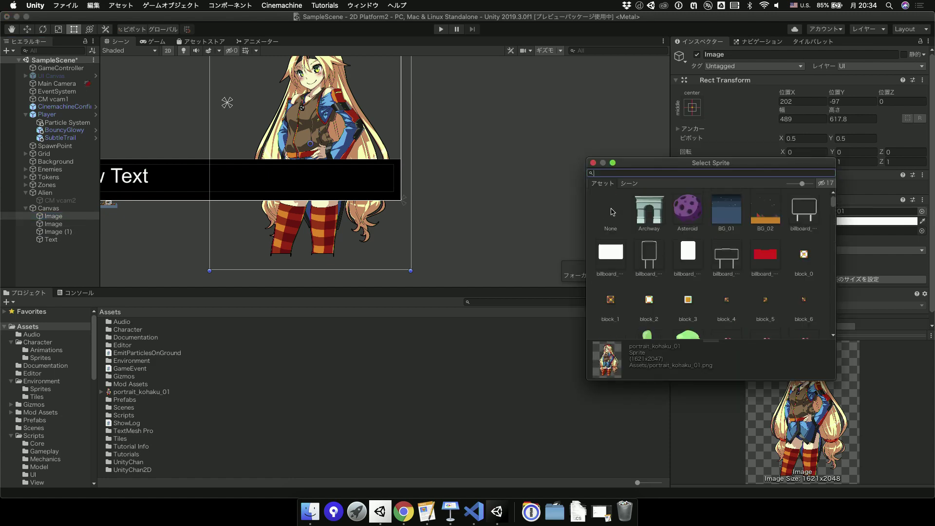
double_click(612, 210)
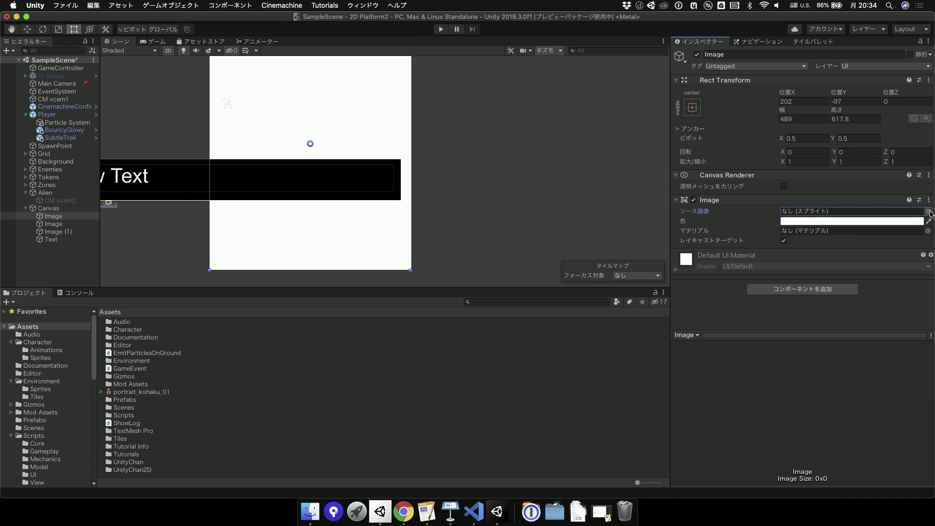
Set the portrait image's Source Image to DropdownArrow.
click(929, 211)
scroll(731, 256, down, 15)
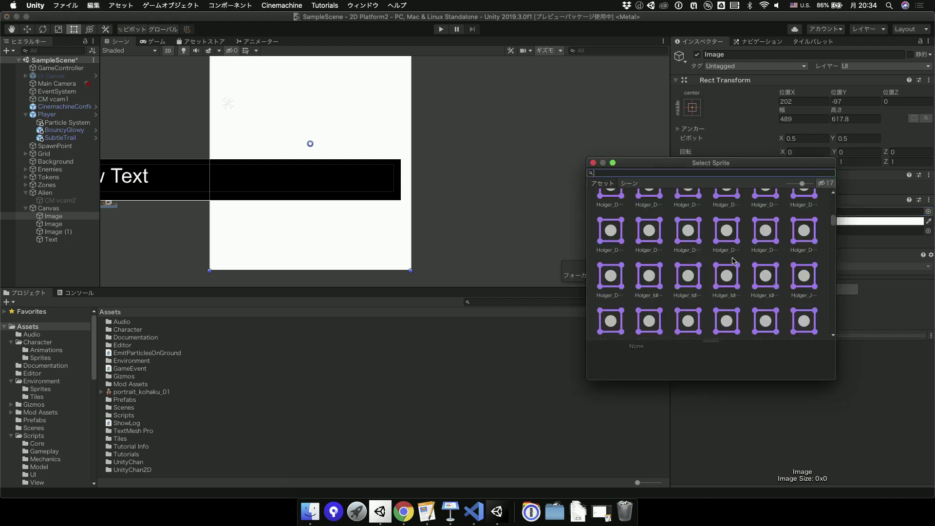
scroll(745, 259, down, 5)
scroll(748, 259, down, 5)
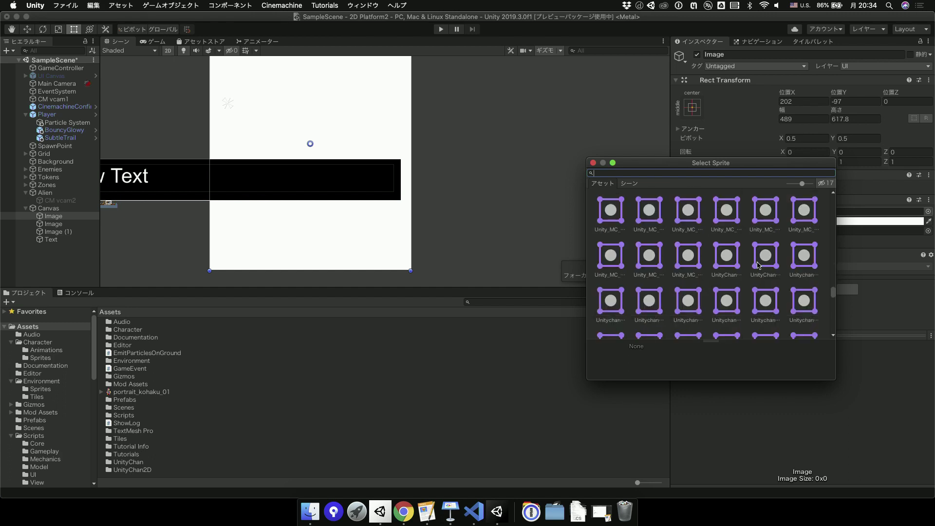
scroll(748, 259, down, 5)
scroll(755, 266, down, 3)
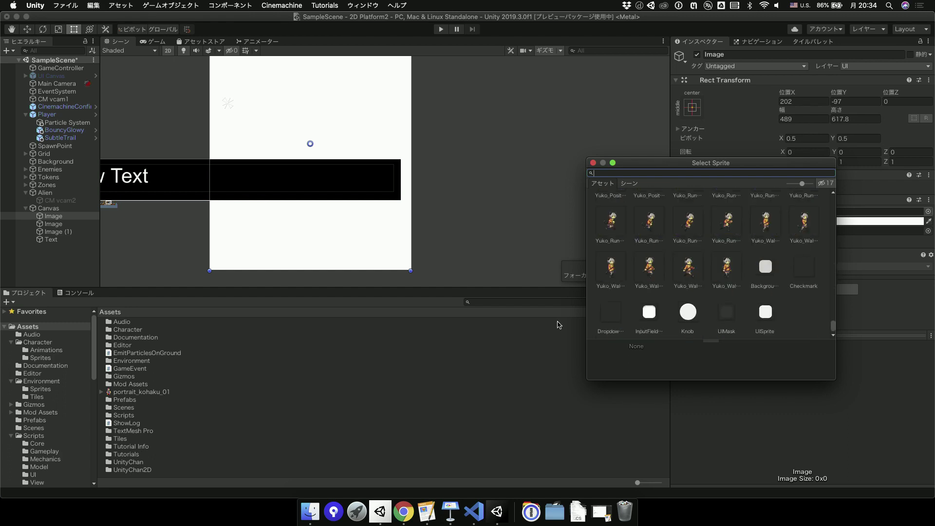
double_click(612, 313)
click(462, 221)
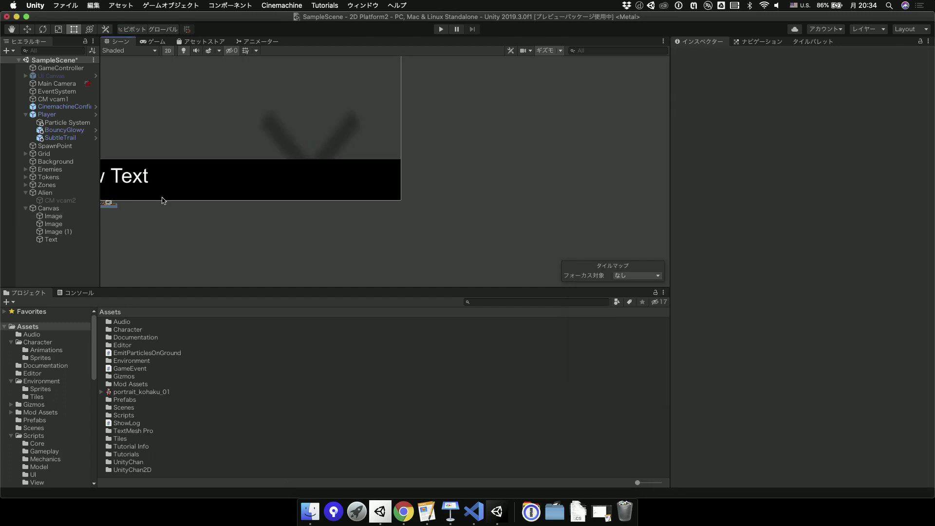
Rename the first image under Canvas to CharaImage.
click(87, 208)
click(84, 216)
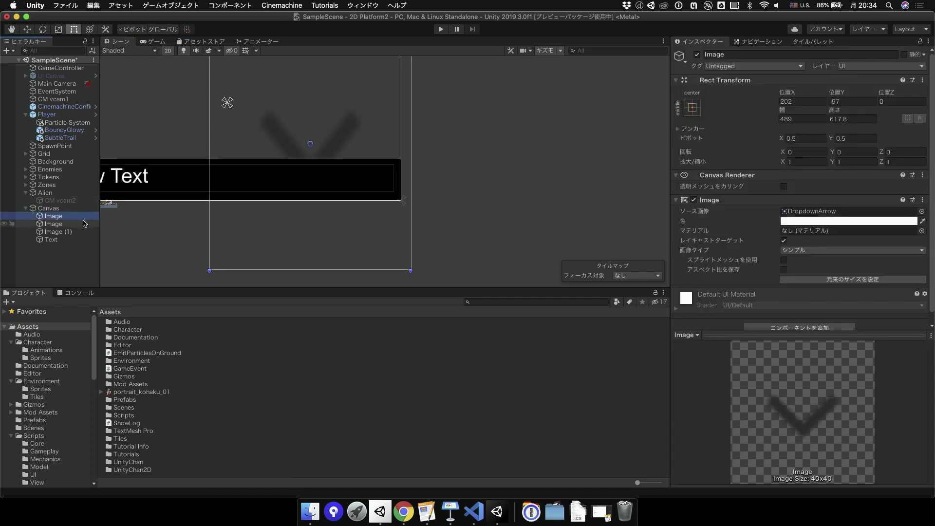
click(84, 208)
click(84, 216)
text(Chara)
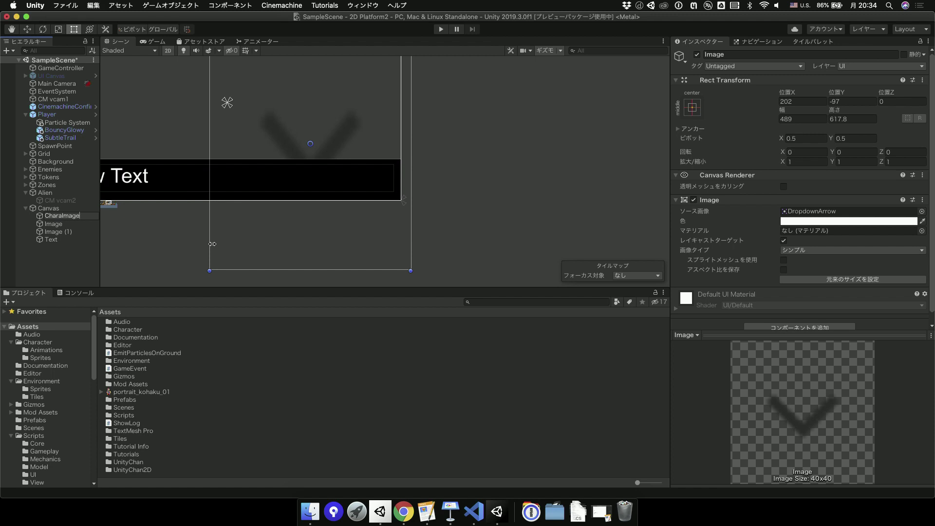
key(Return)
Drag GameEvent onto the Alien, set it as On Trigger Enter's target, and expand Callback.
click(113, 239)
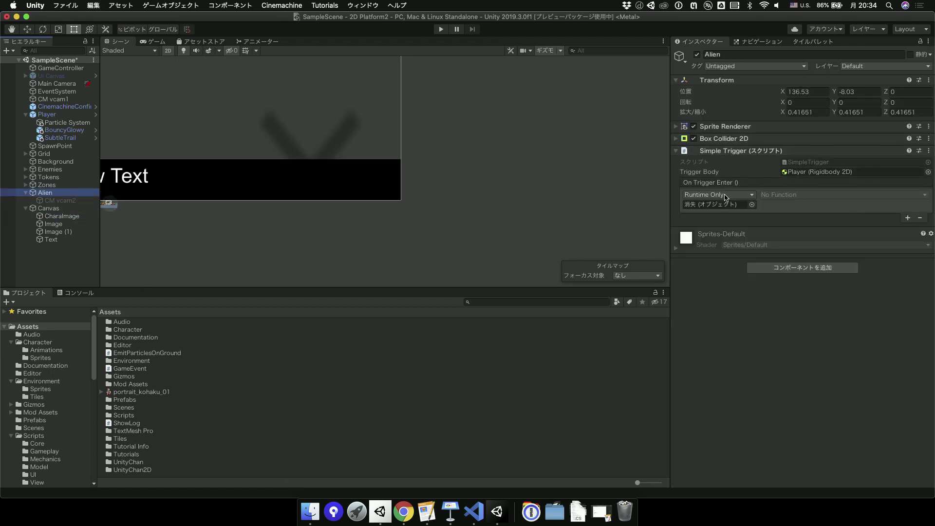
click(774, 212)
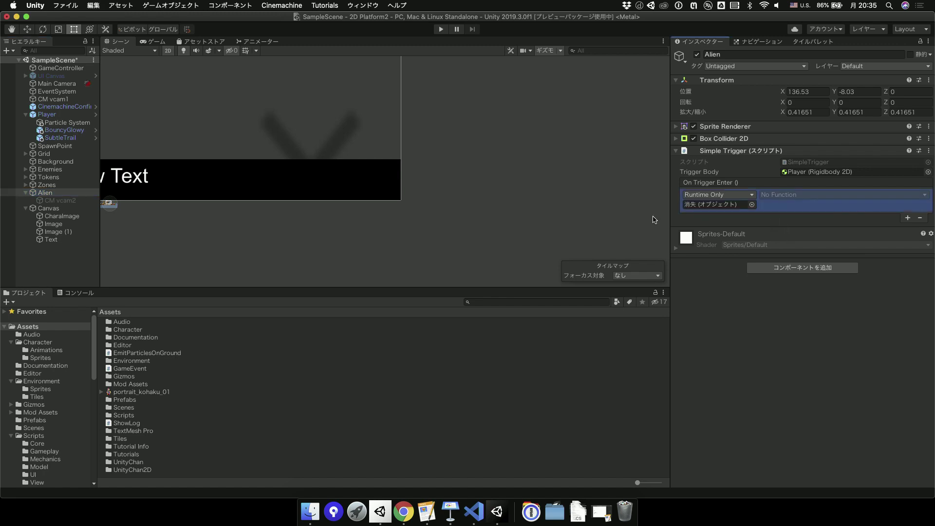
click(708, 205)
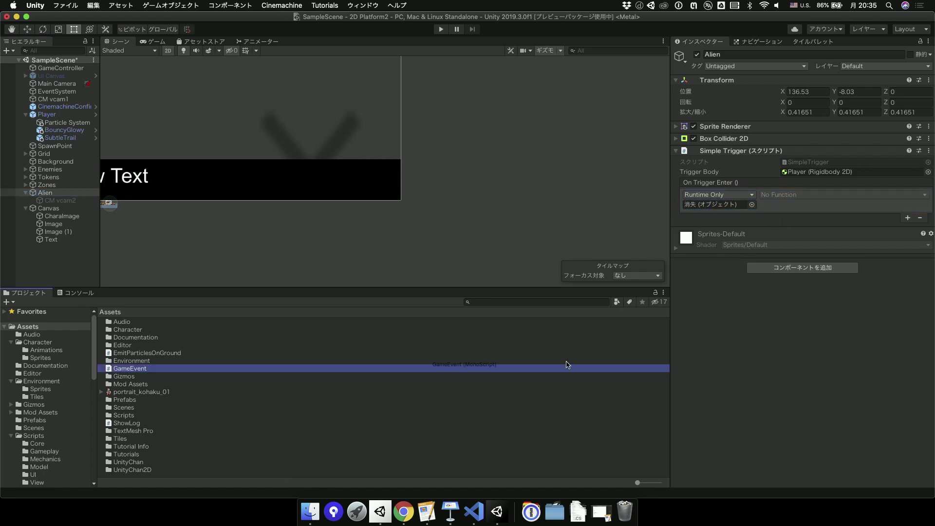
drag(154, 366, 763, 343)
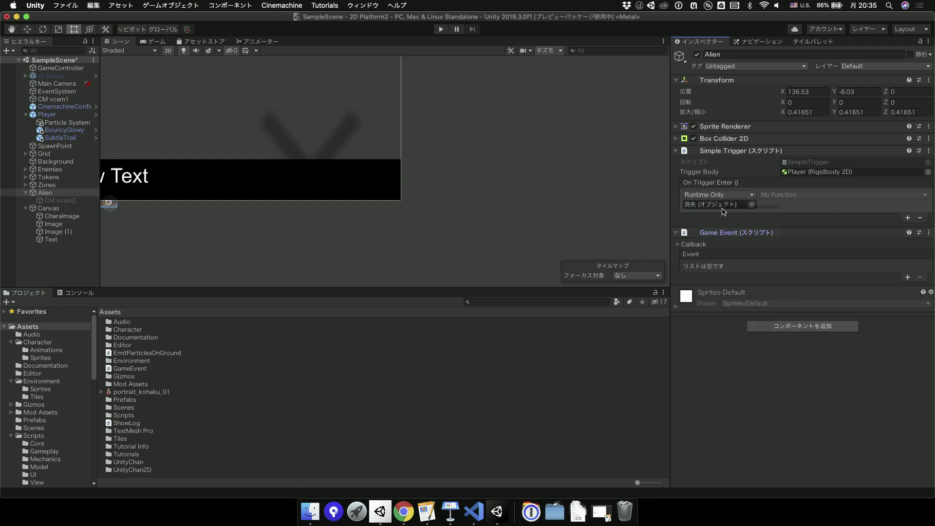
drag(726, 233, 719, 205)
click(680, 245)
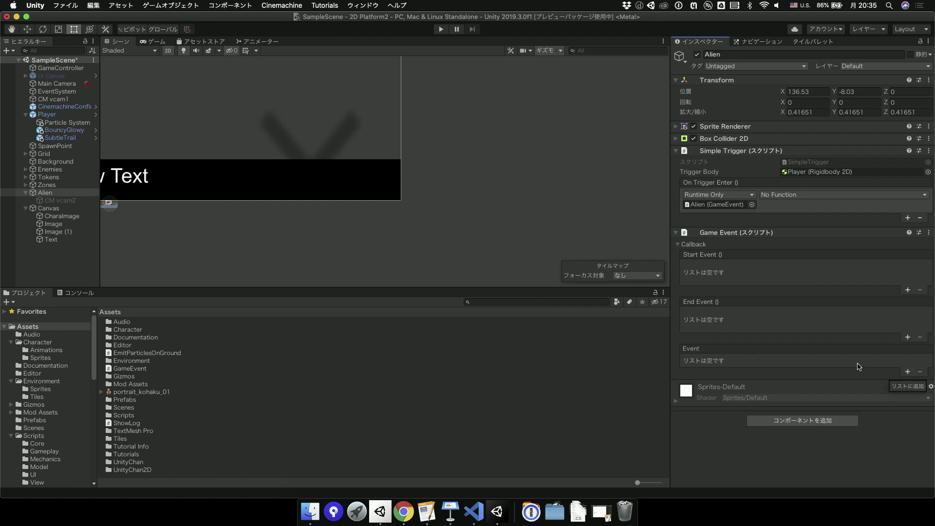
Add Element 0 with a CharaImage Image.sprite call set to portrait_kohaku_01.
click(908, 372)
click(758, 362)
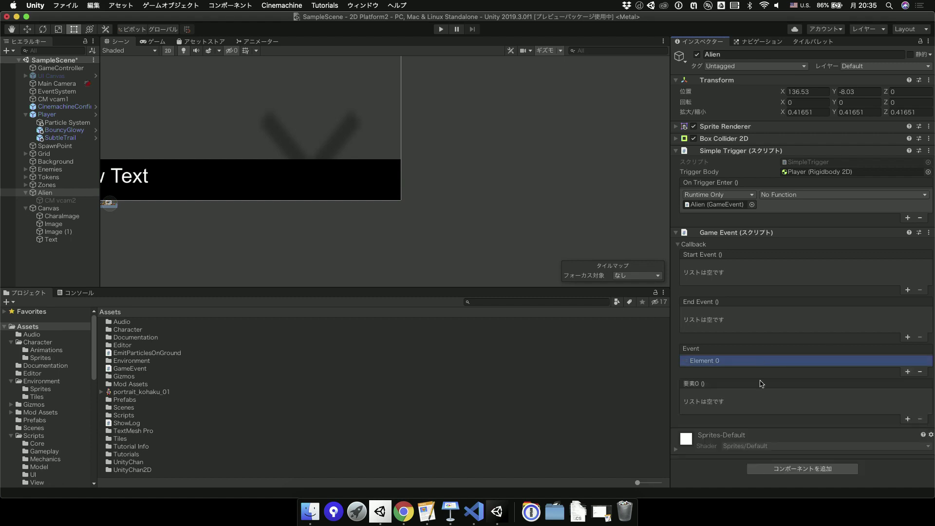
click(791, 409)
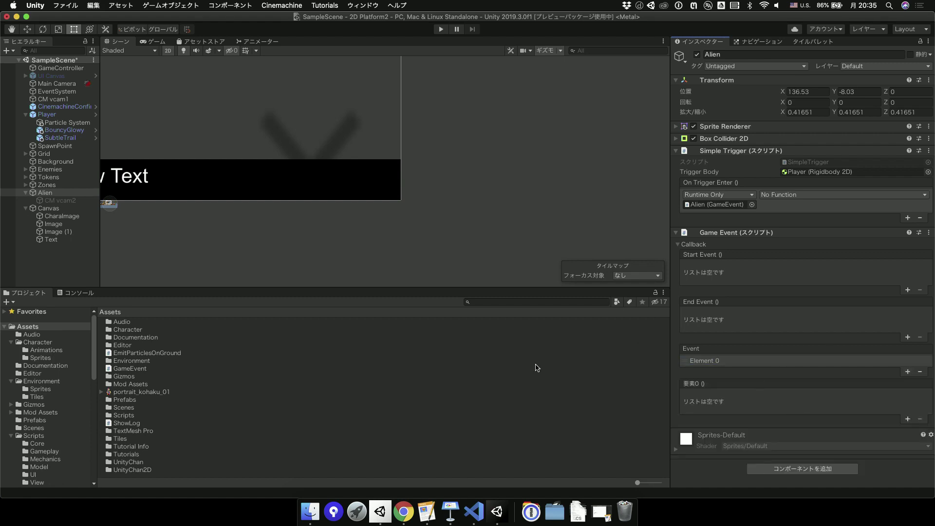
click(908, 419)
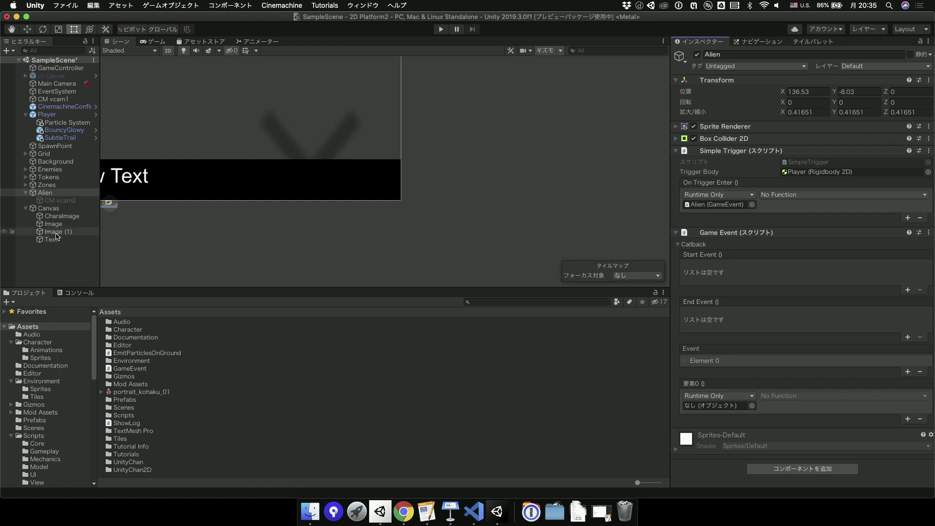
mouse_move(57, 232)
mouse_down()
mouse_move(583, 381)
mouse_move(41, 215)
mouse_move(717, 405)
mouse_up()
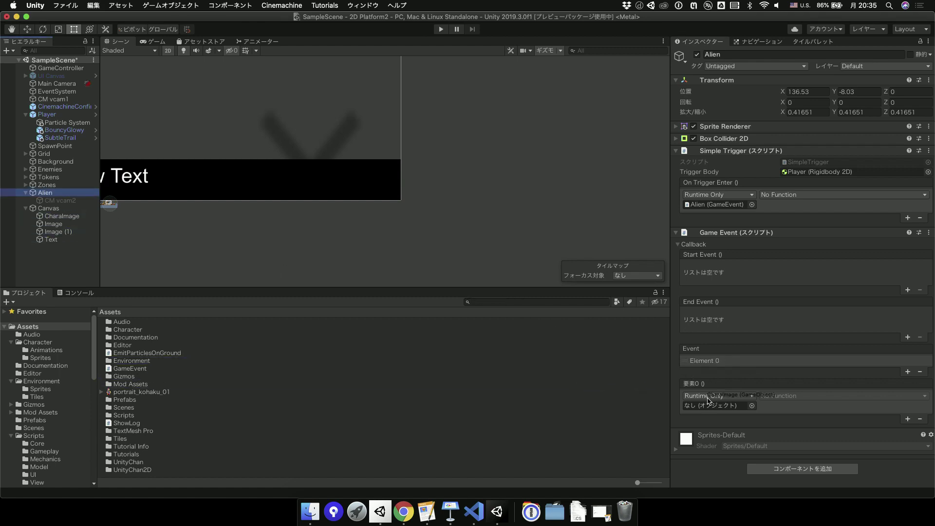
click(790, 395)
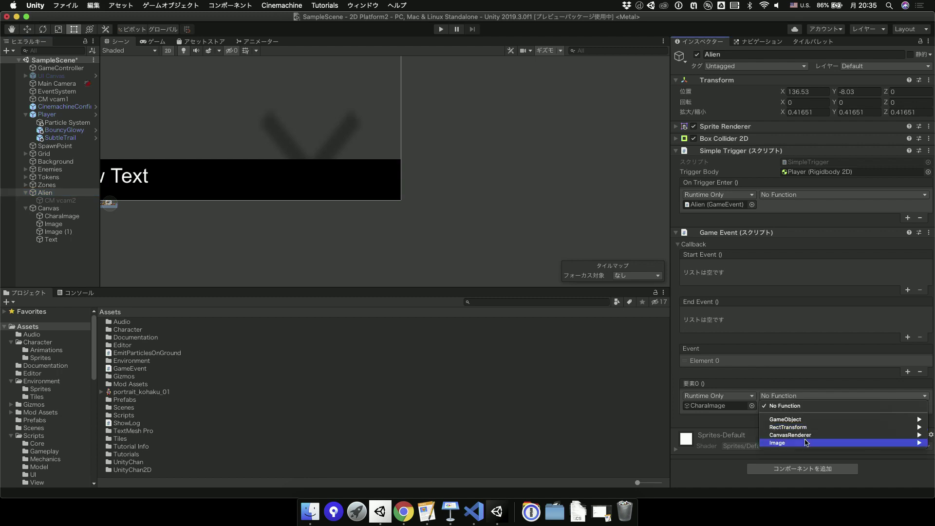
mouse_move(807, 443)
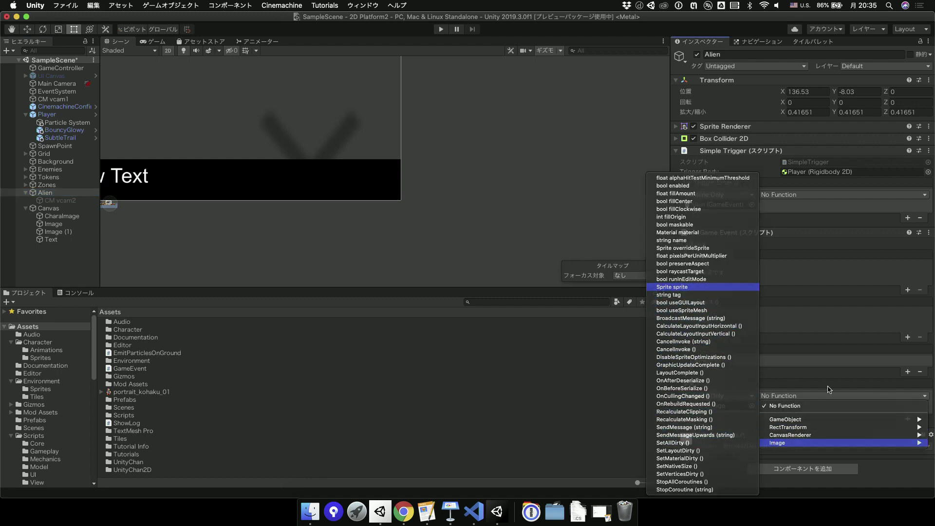
click(696, 287)
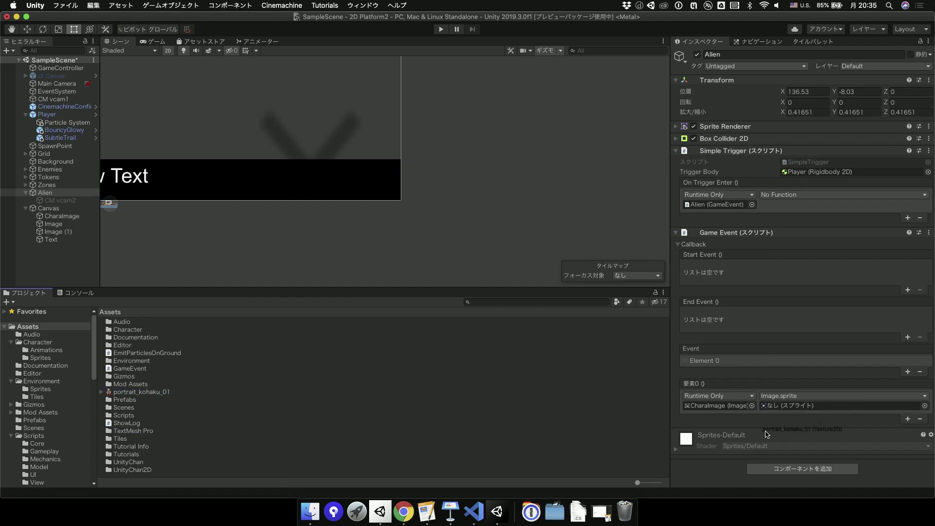
drag(165, 393, 831, 406)
Add Element 1 whose CharaImage sprite call is set to None.
click(908, 419)
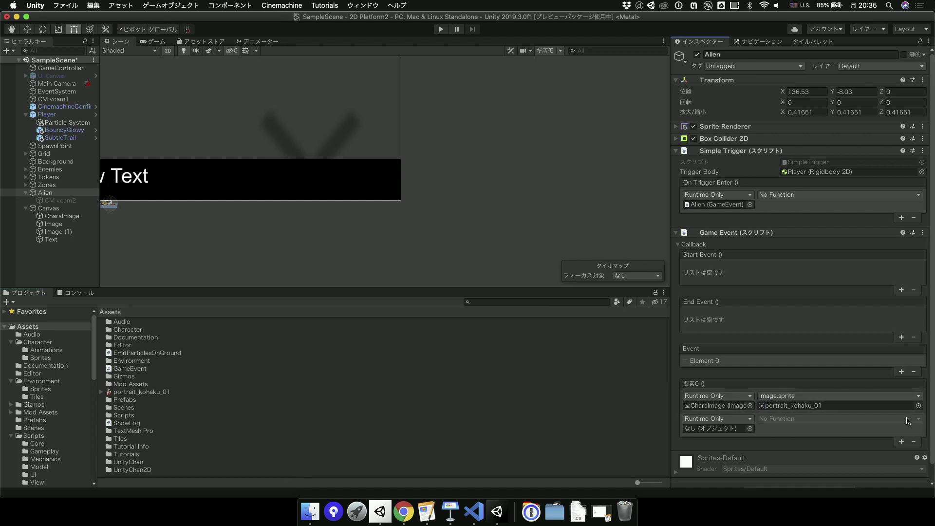
click(804, 431)
click(915, 442)
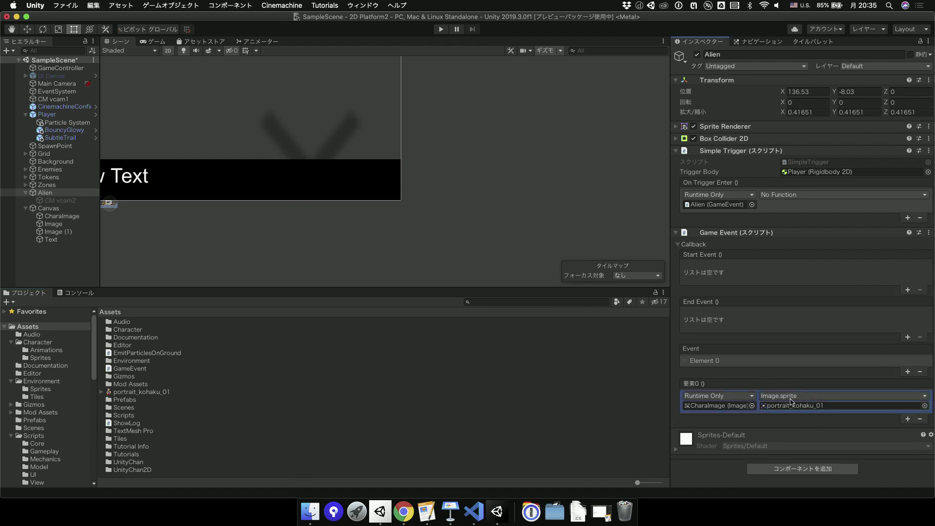
click(909, 372)
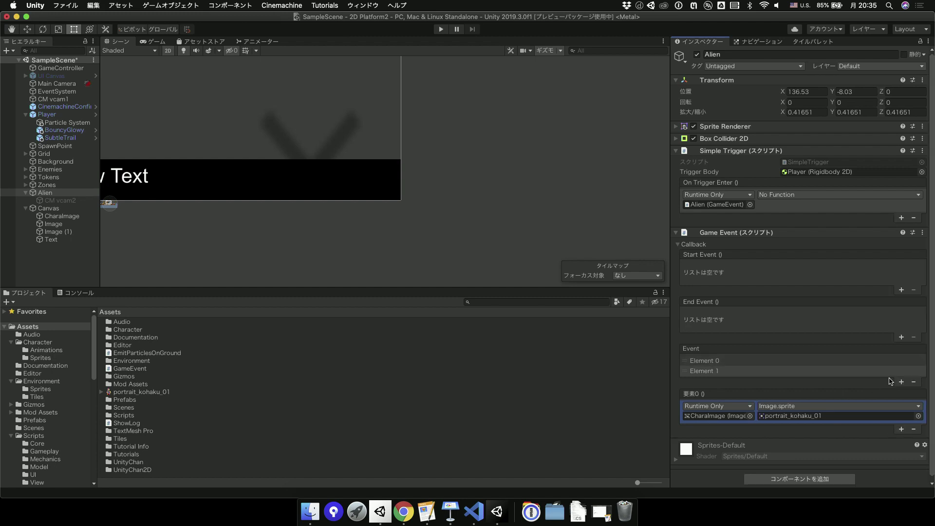
click(902, 430)
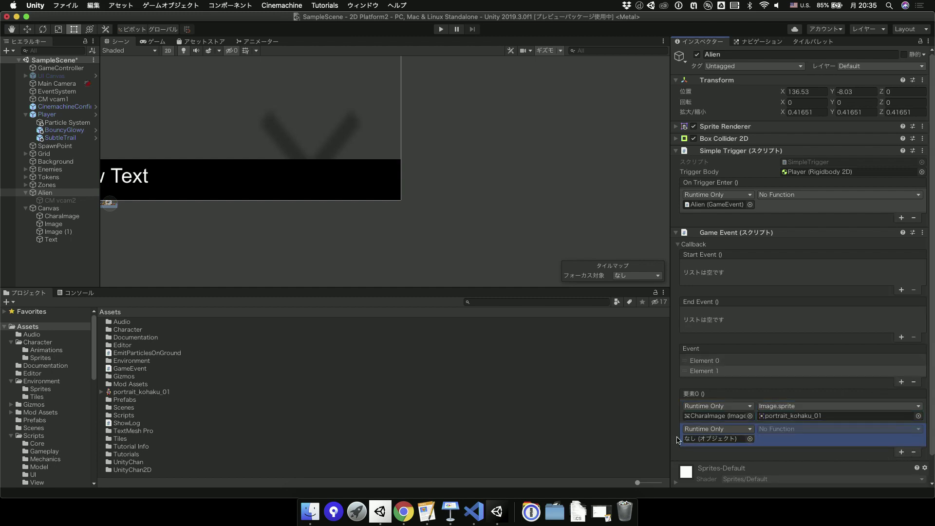
click(916, 452)
click(807, 372)
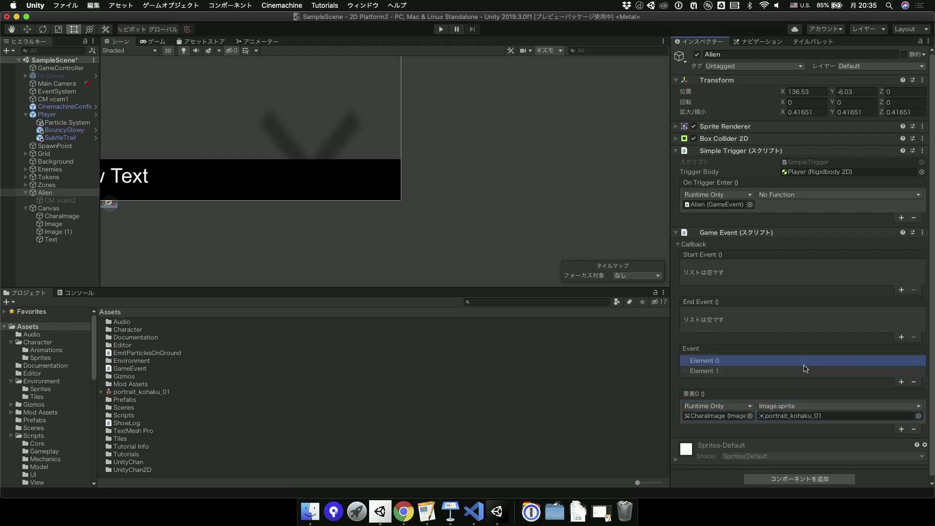
click(919, 417)
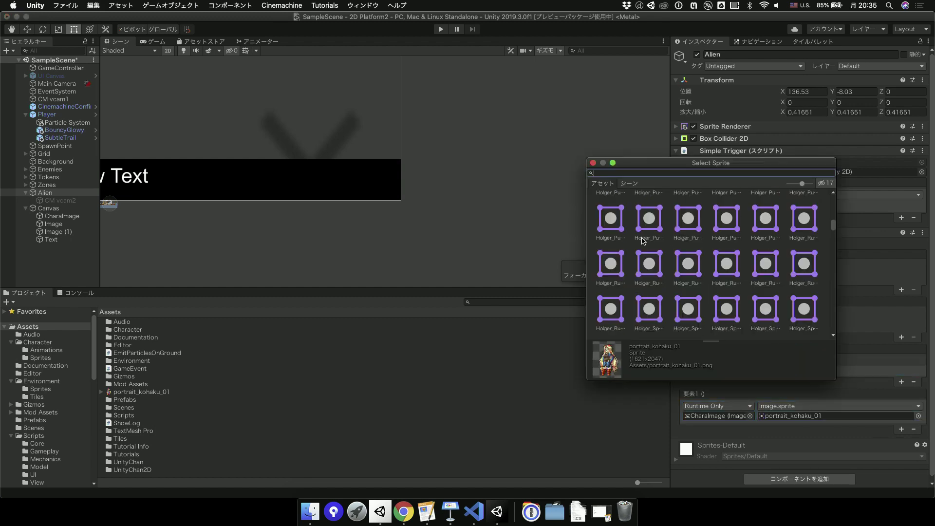
double_click(611, 220)
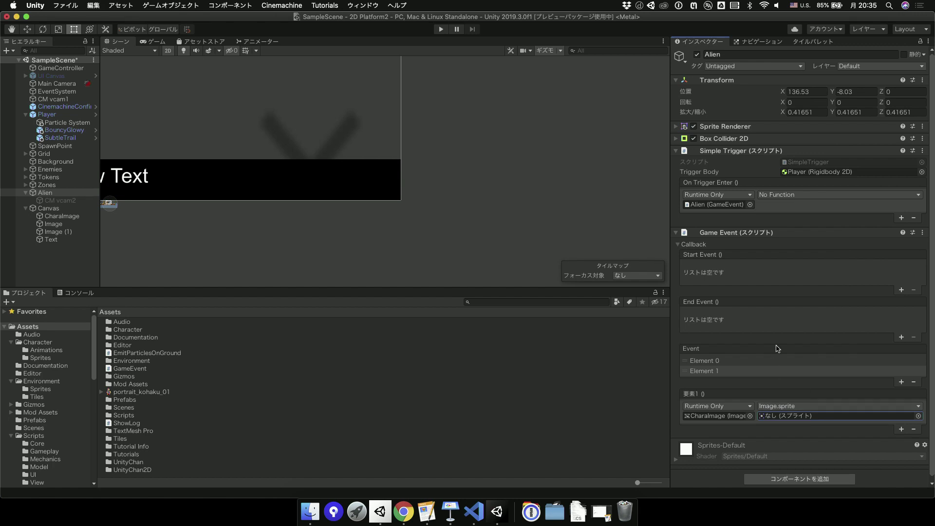
Add Canvas calls to Start and End Event, with Start using GameObject.SetActive.
click(904, 336)
click(902, 291)
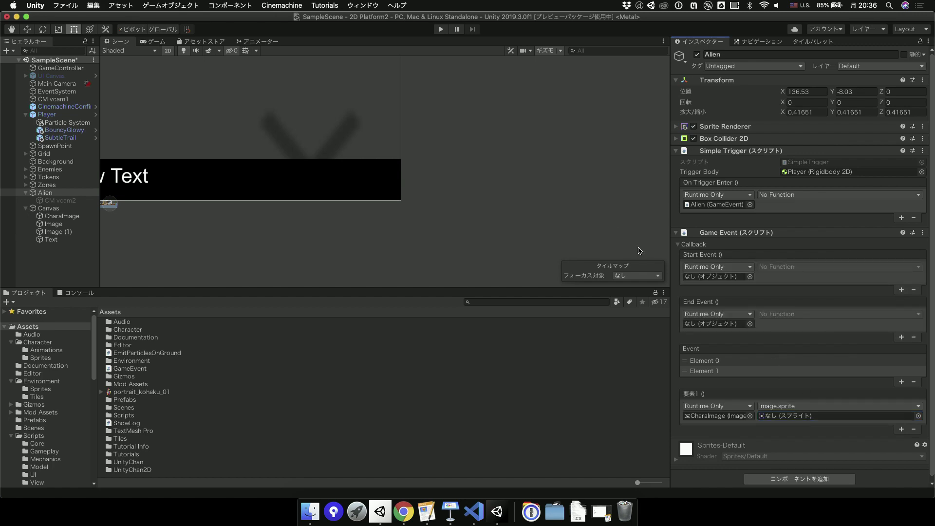
drag(48, 209, 691, 277)
drag(49, 208, 713, 323)
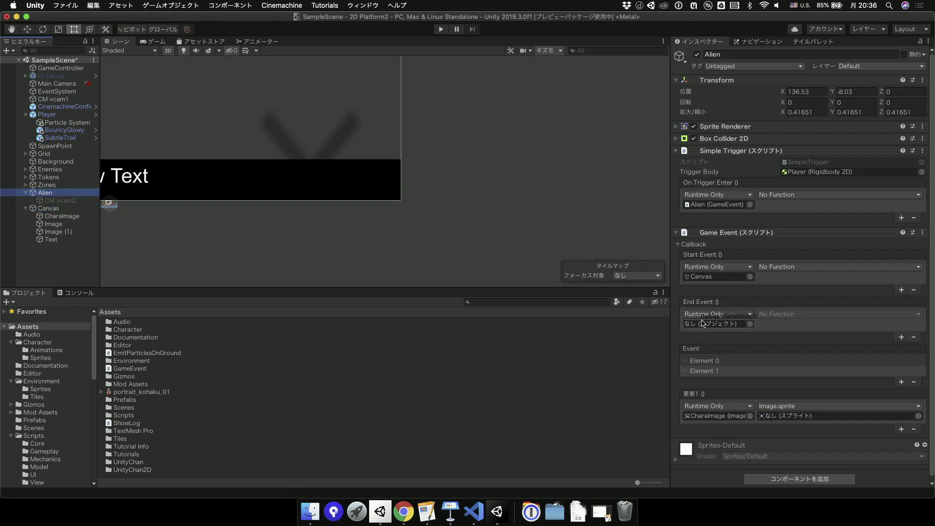
click(790, 275)
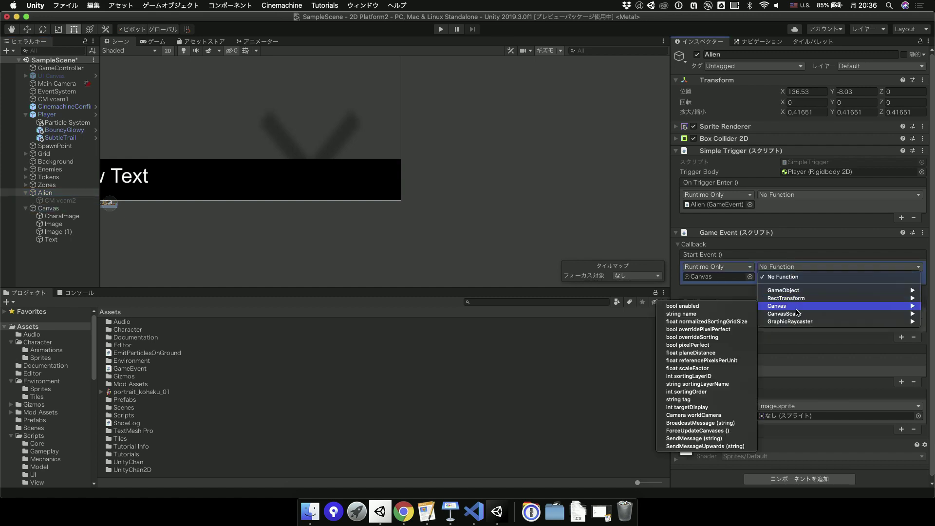
mouse_move(797, 291)
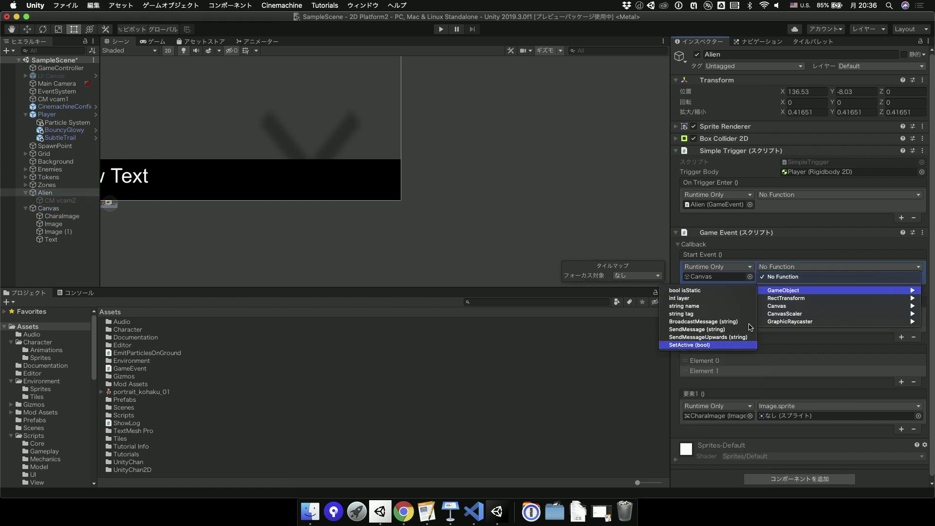
click(720, 345)
Set End Event to GameObject.SetActive unticked and tick Start Event's SetActive box.
click(779, 315)
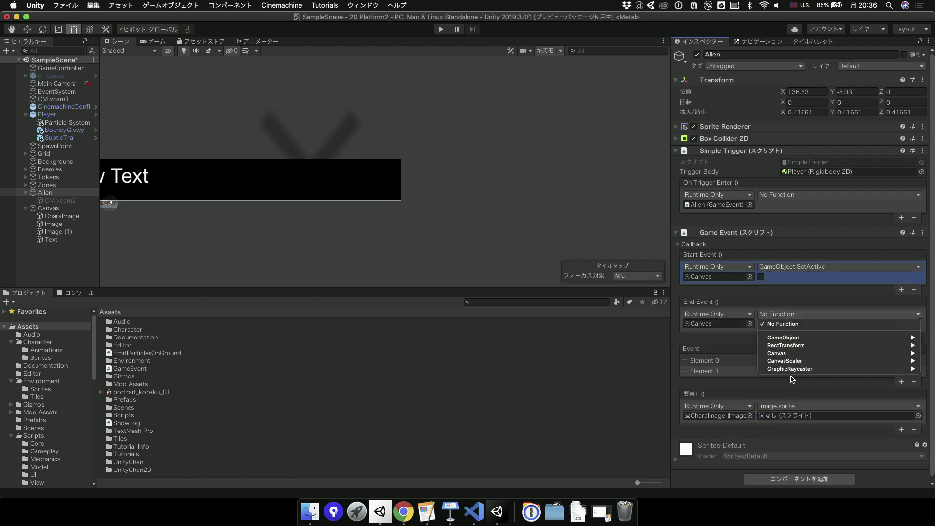
mouse_move(797, 340)
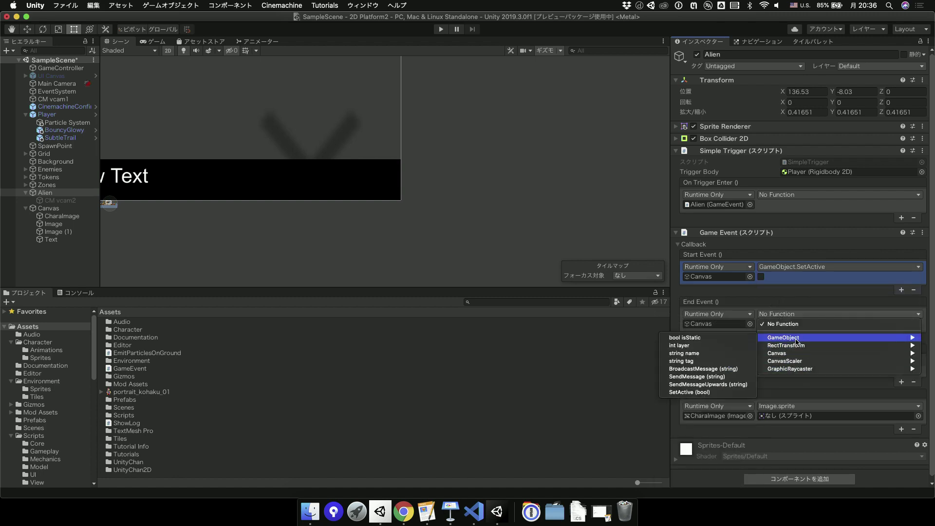
key(Escape)
click(777, 316)
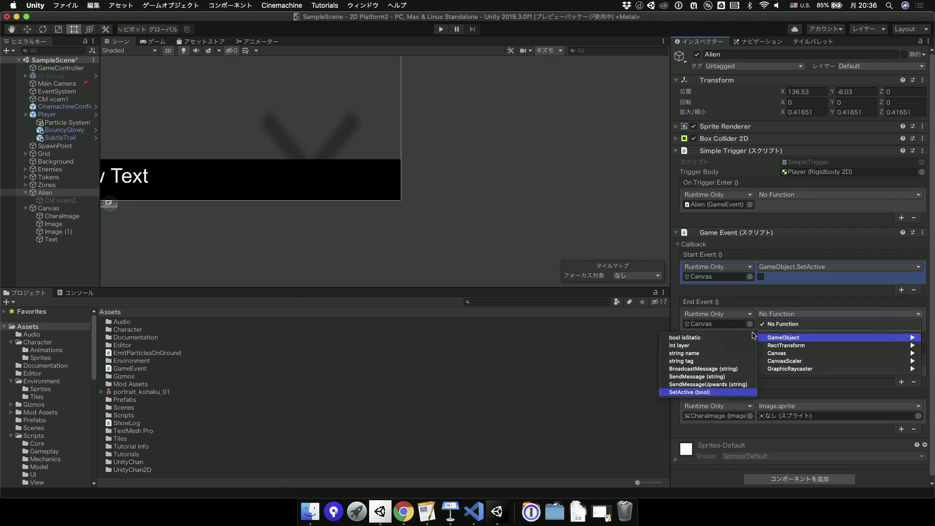
click(722, 393)
click(761, 277)
click(717, 368)
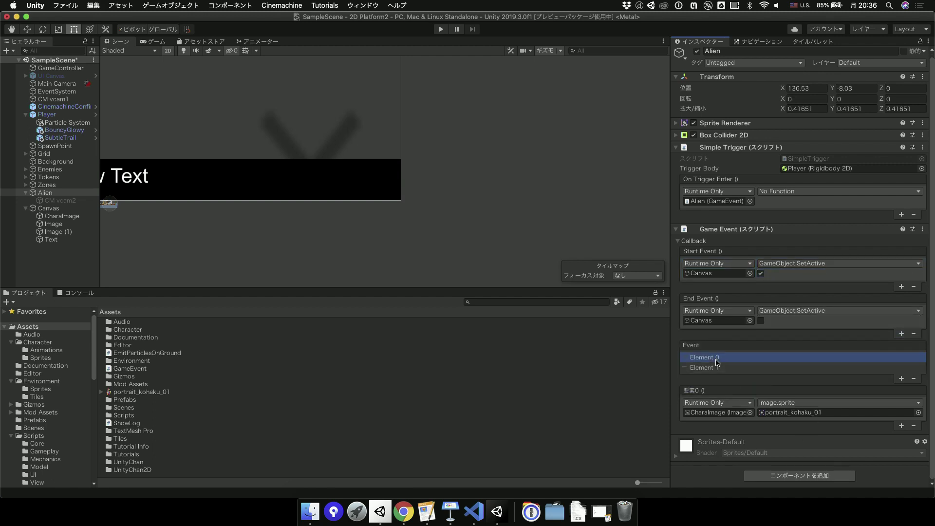
Set Element 0's CharaImage sprite to Cactus and start a test run.
click(754, 369)
click(746, 359)
click(746, 368)
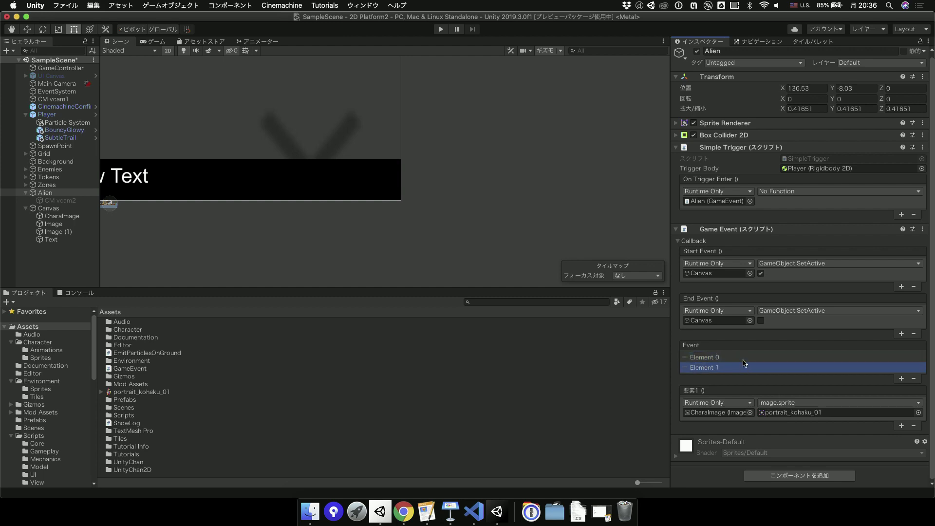
click(746, 359)
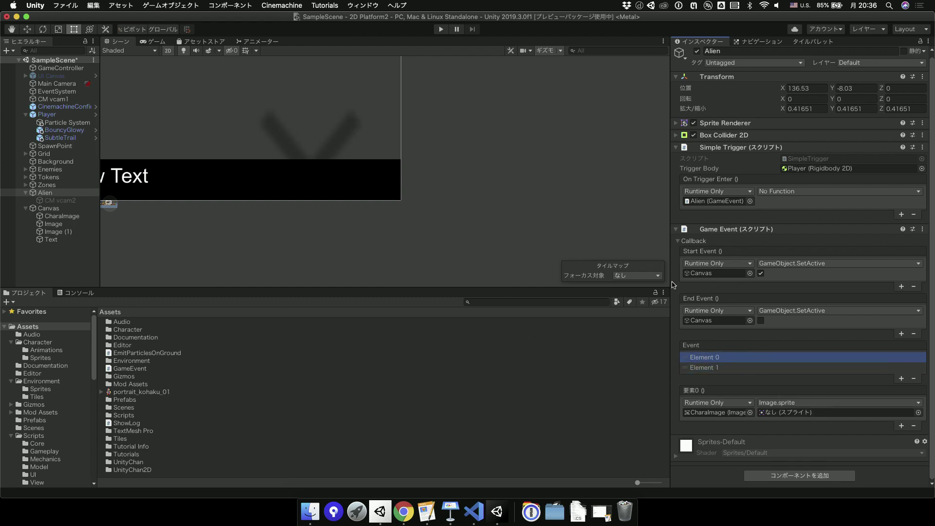
click(919, 413)
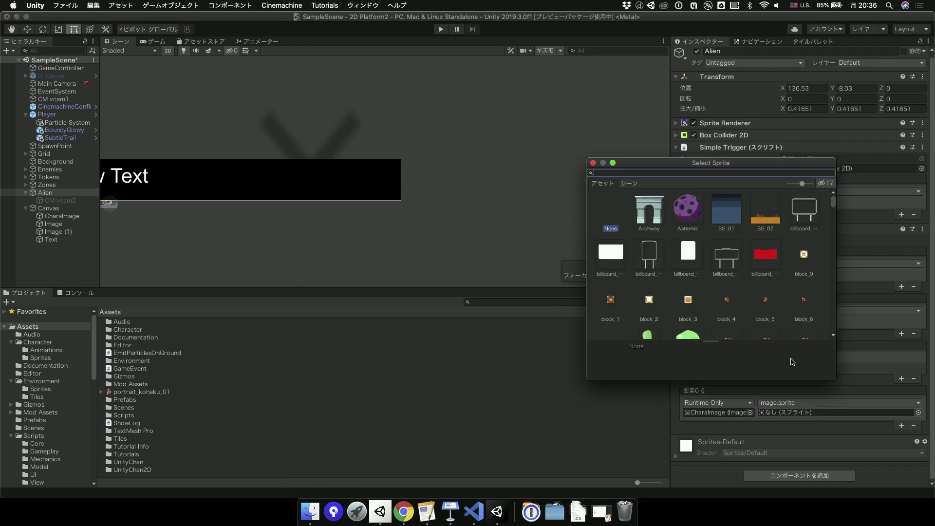
scroll(691, 280, down, 2)
double_click(688, 290)
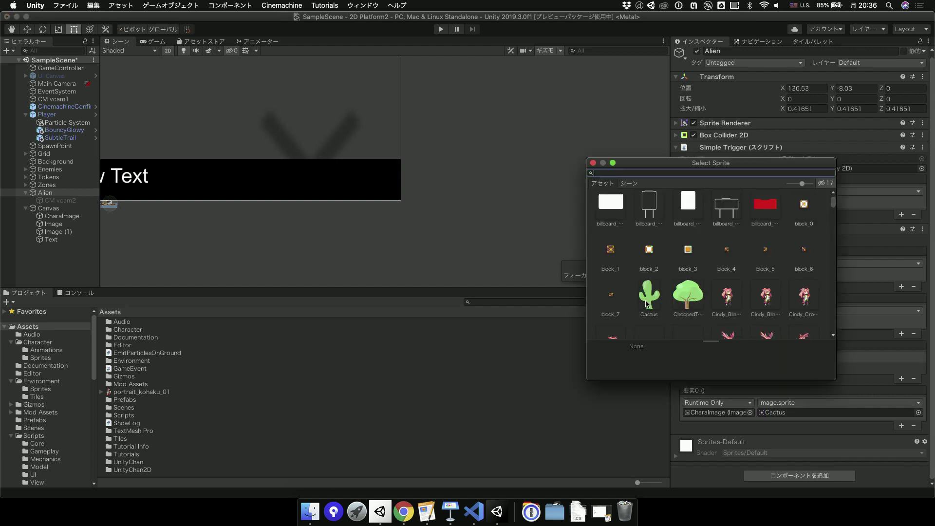
scroll(469, 199, down, 5)
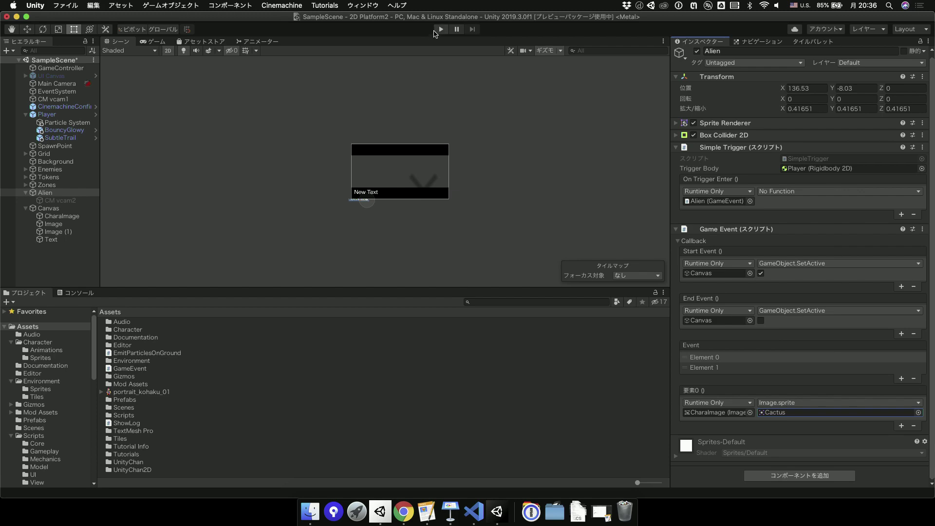
click(434, 30)
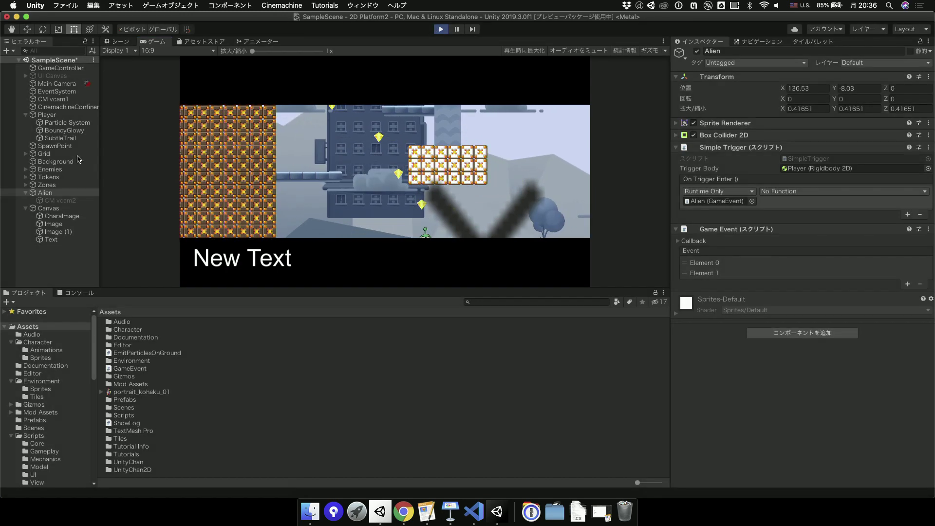
Stop play, deactivate the Canvas so it starts hidden, rerun, then stop again.
key(super+p)
click(62, 216)
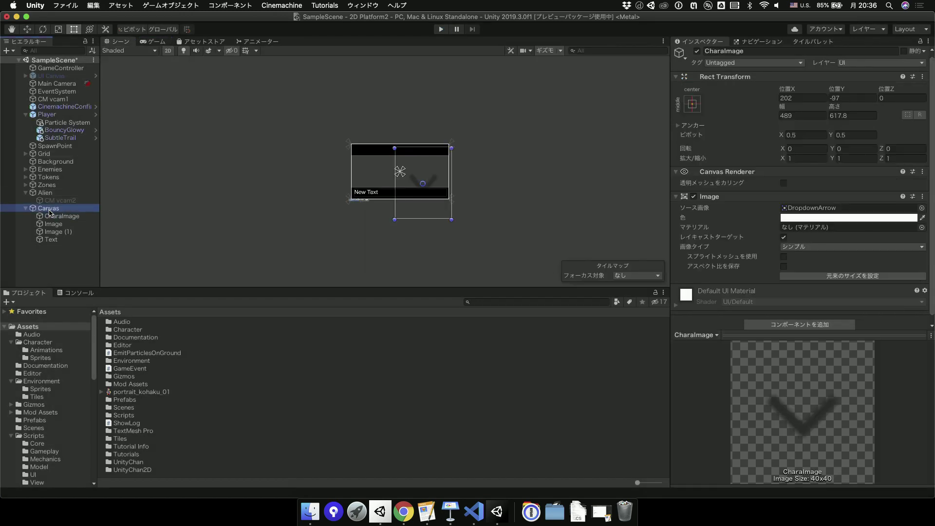
click(48, 208)
click(698, 54)
key(super+p)
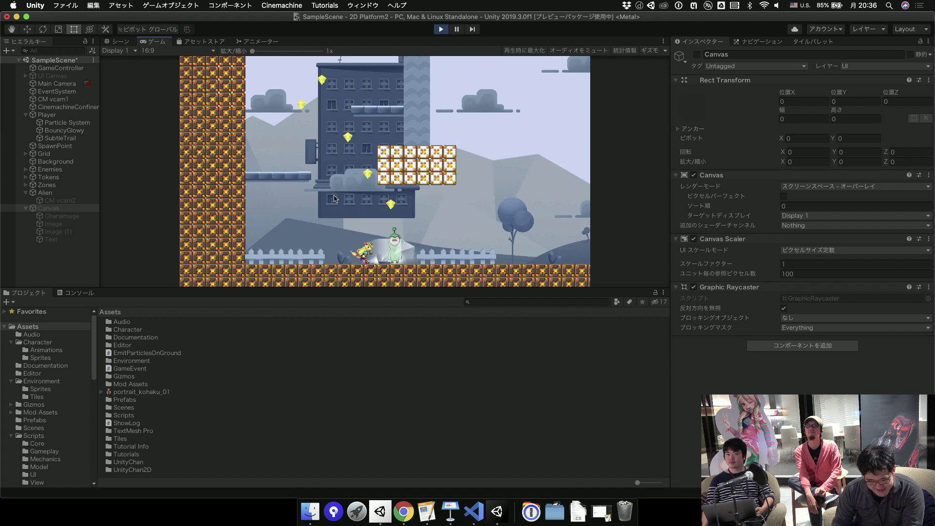
click(61, 192)
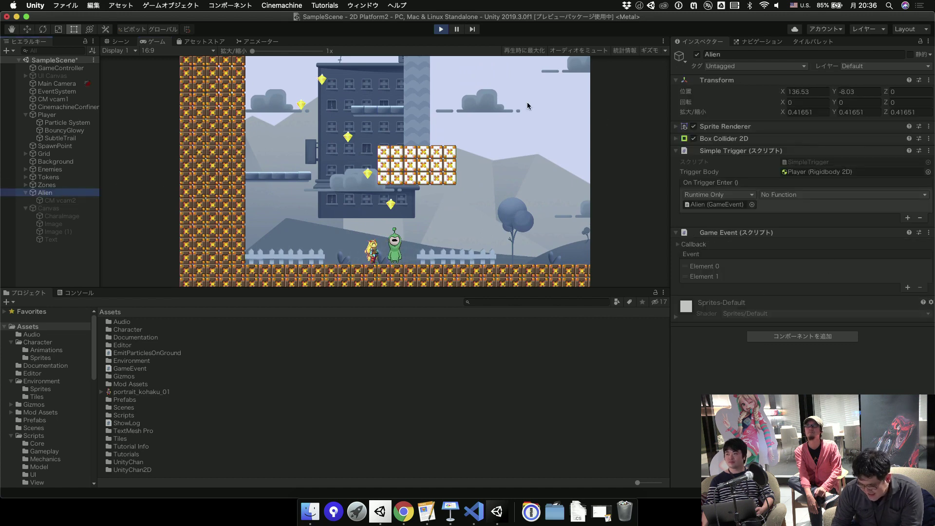
click(441, 29)
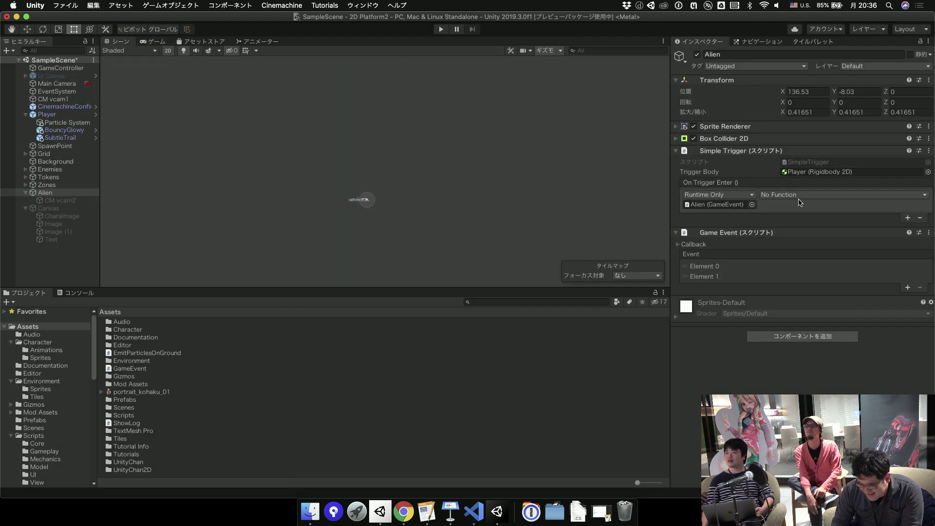
Set On Trigger Enter to GameEvent > Play () and run the game.
click(828, 195)
mouse_move(810, 258)
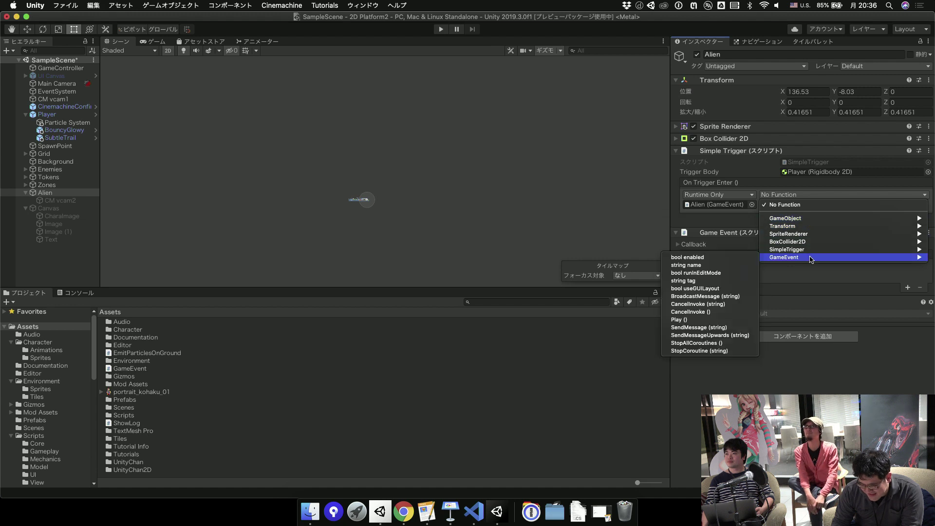
click(679, 319)
click(441, 29)
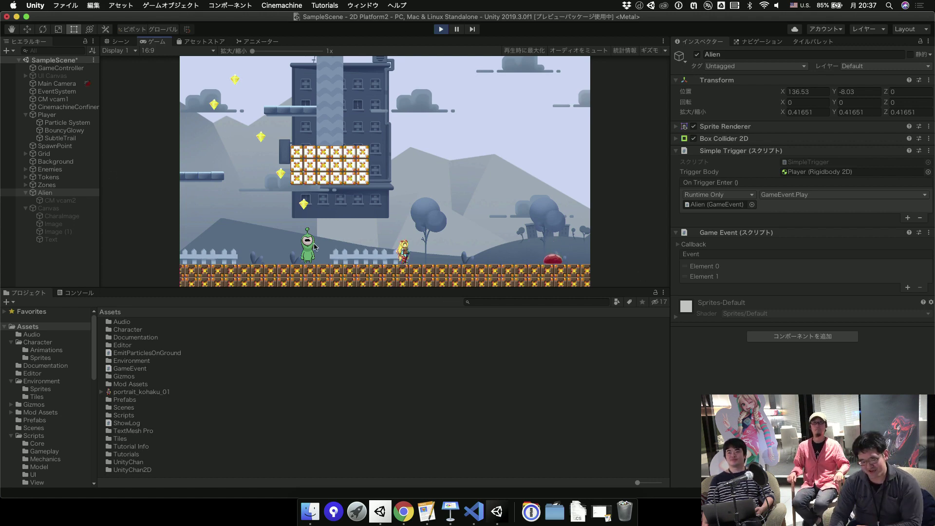
Stop Play mode and look over the Canvas and CM vcam2 objects.
click(53, 208)
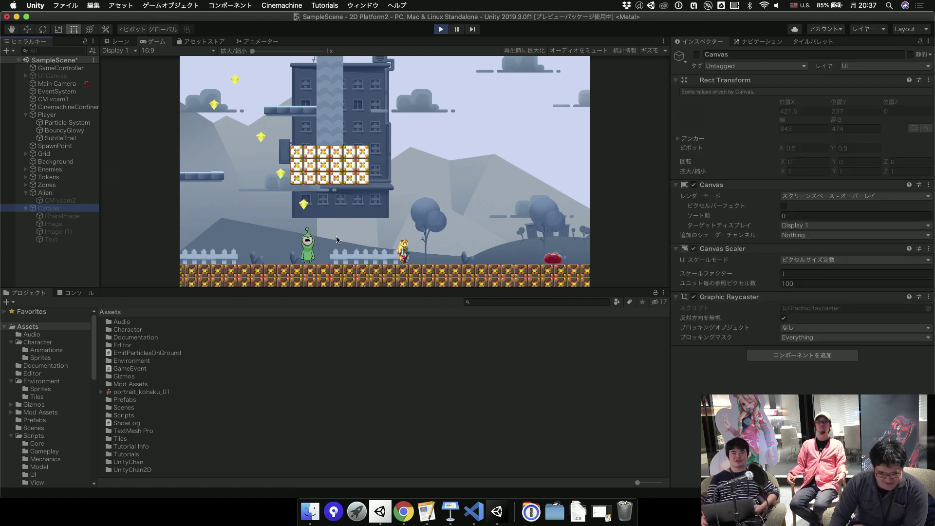
key(super+p)
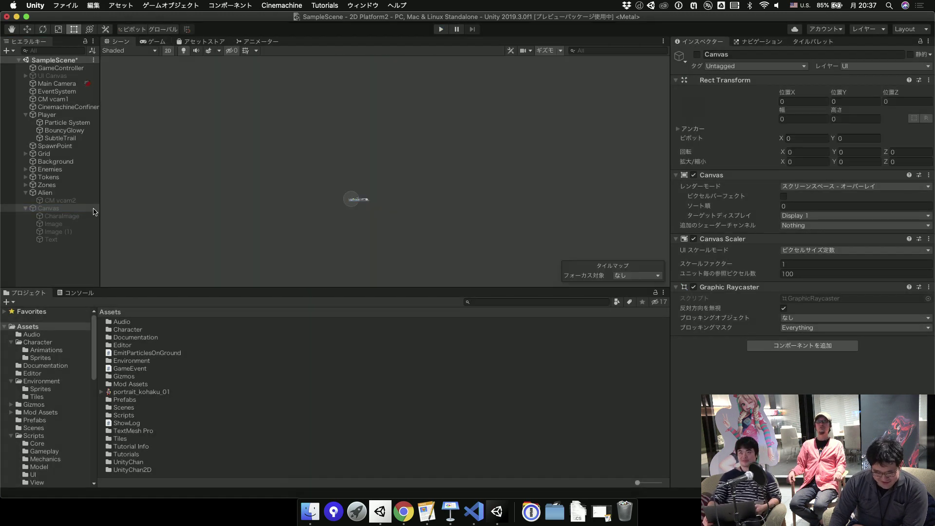
click(46, 193)
click(60, 200)
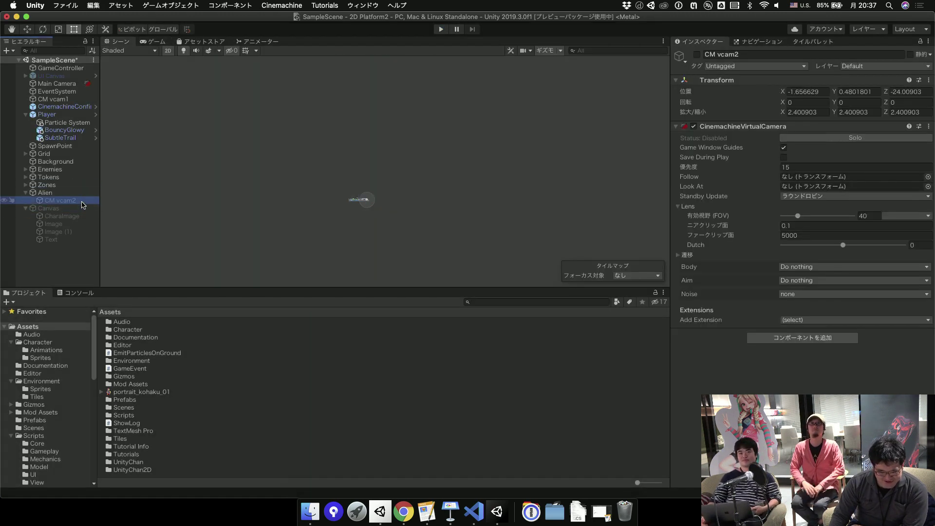
click(77, 208)
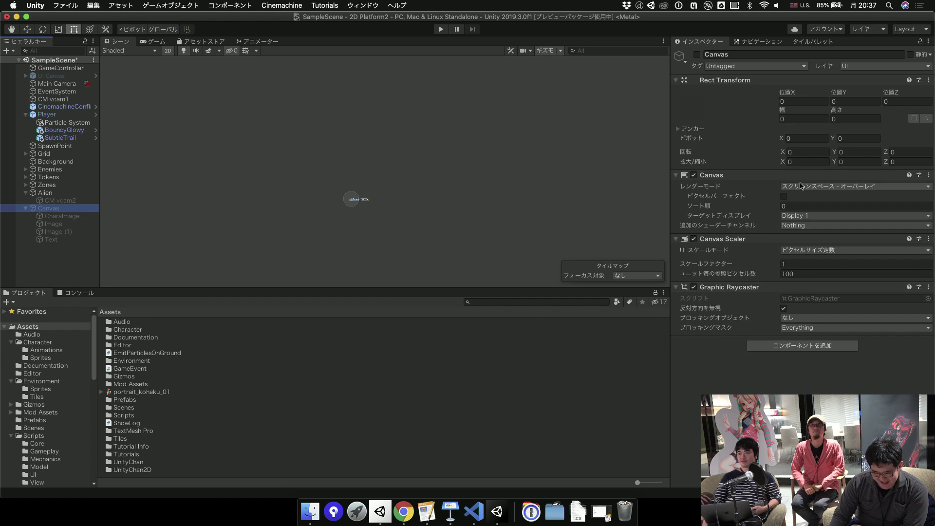
Review the Alien's Game Event elements: Cactus sprite, then CharaImage set to portrait_kohaku_01.
click(45, 193)
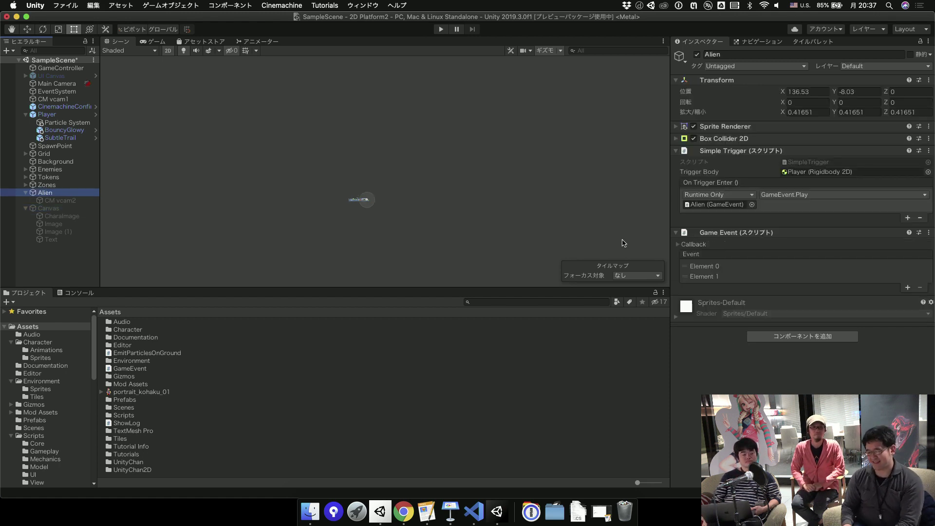
click(695, 275)
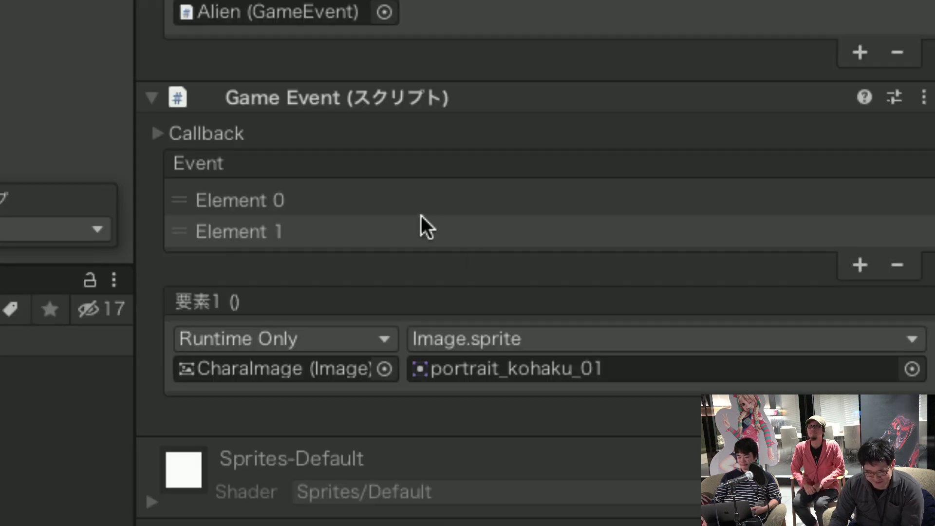
click(422, 200)
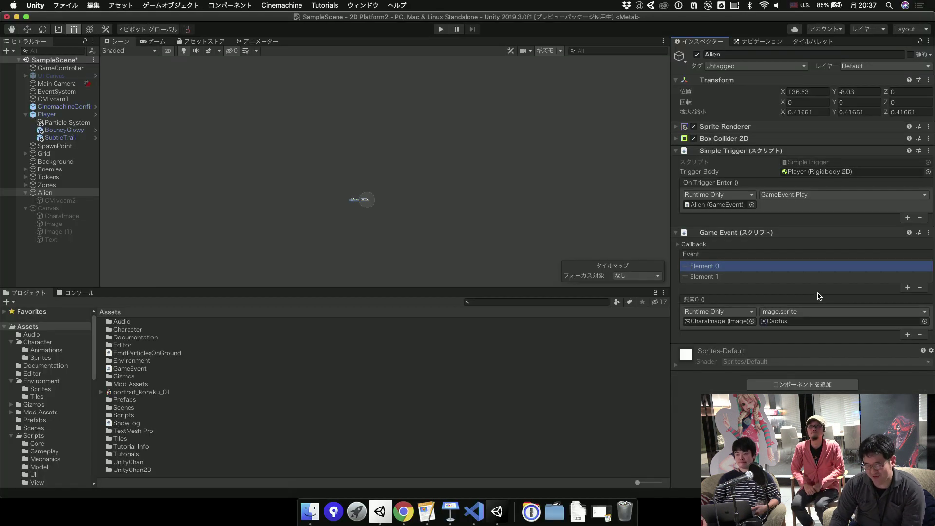
click(788, 276)
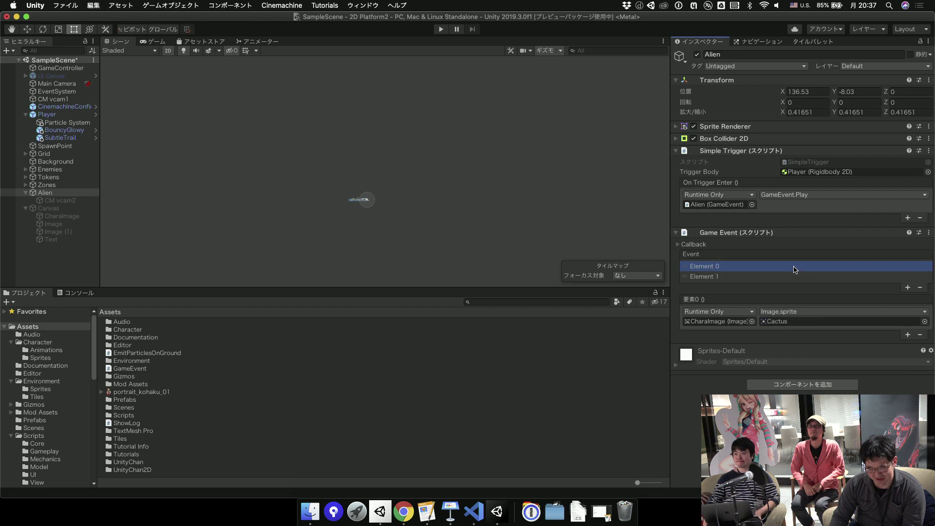
click(720, 245)
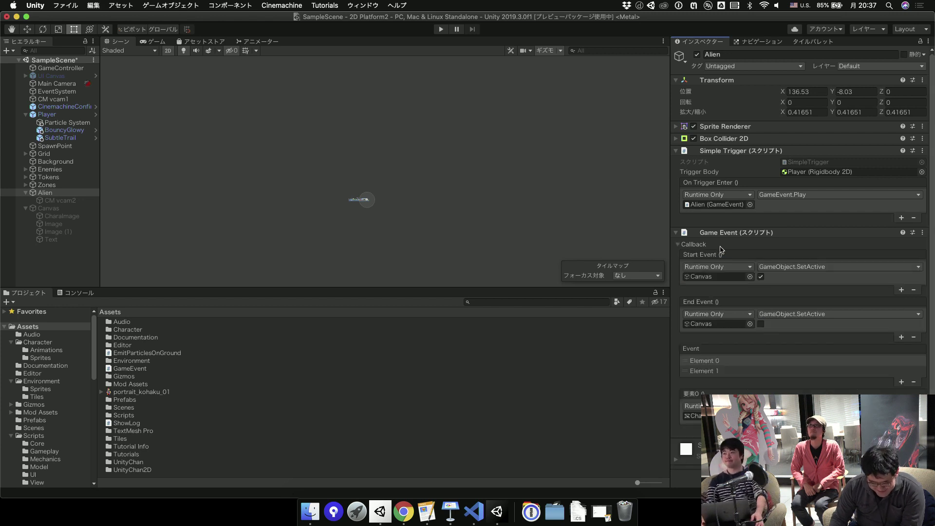
Save SampleScene.
key(super+s)
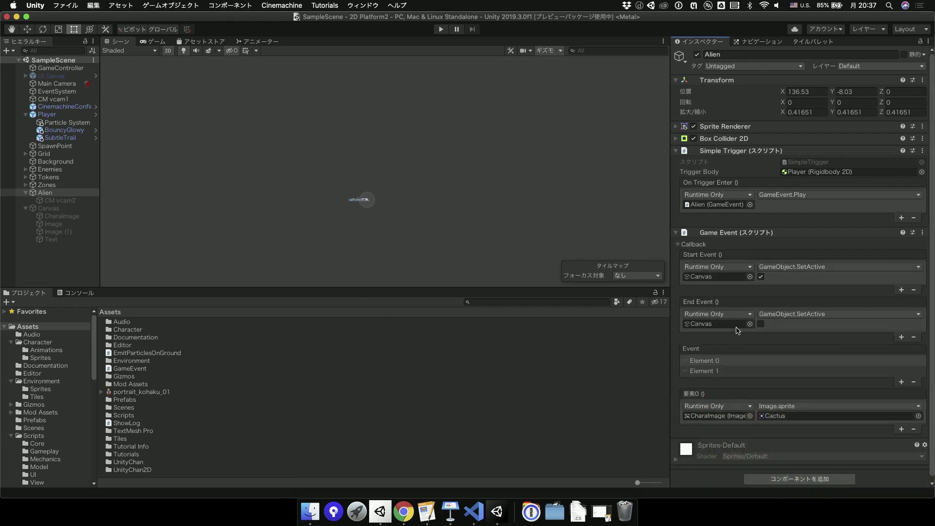
scroll(748, 352, down, 1)
scroll(771, 336, up, 1)
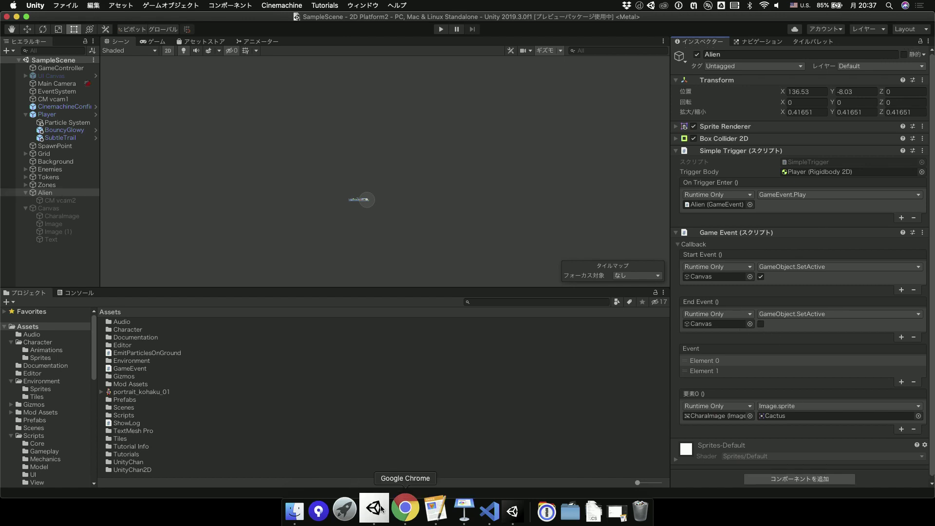
click(451, 511)
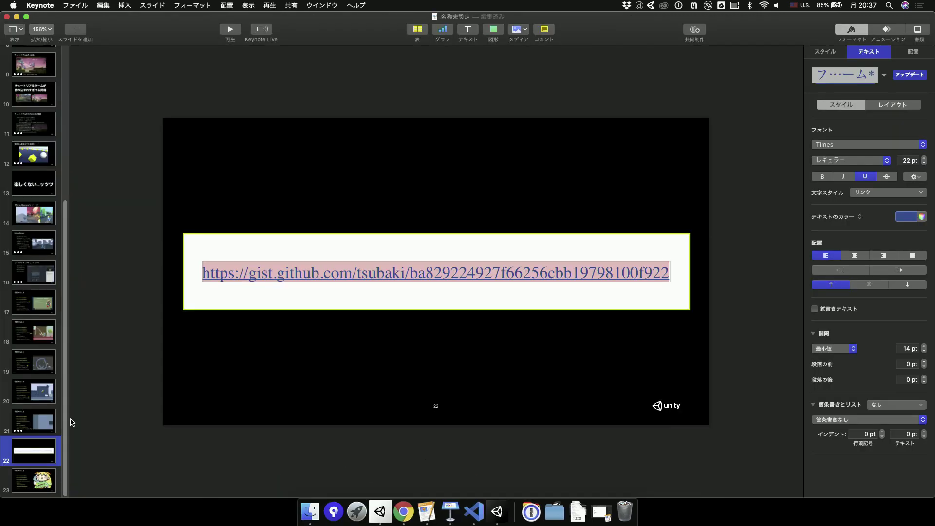
click(33, 421)
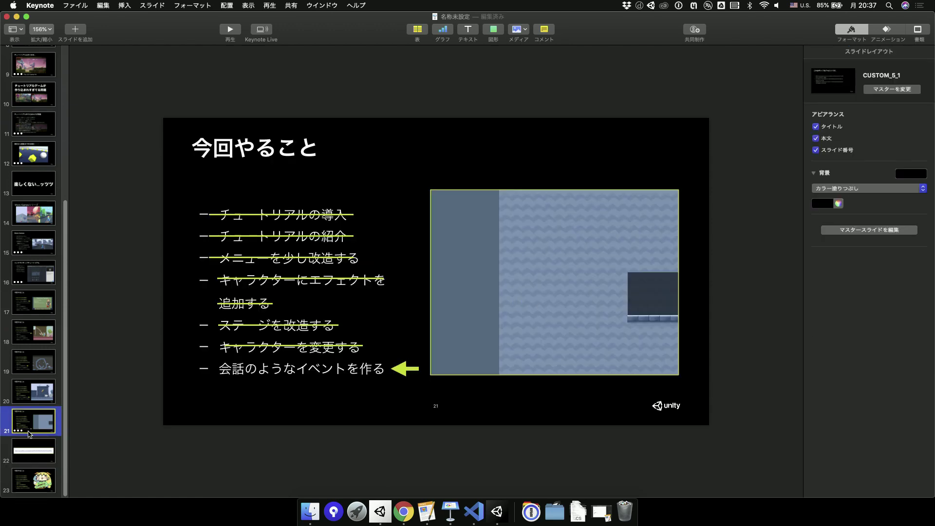
click(30, 456)
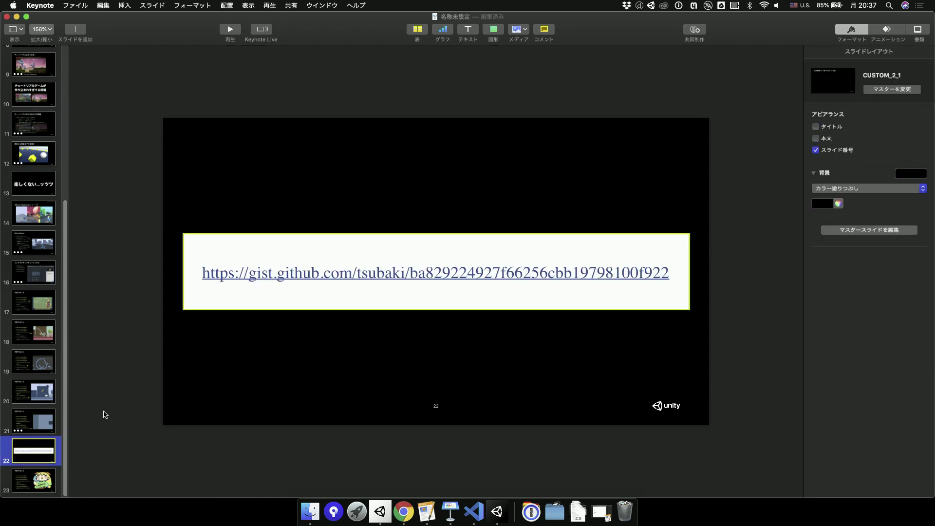
key(Down)
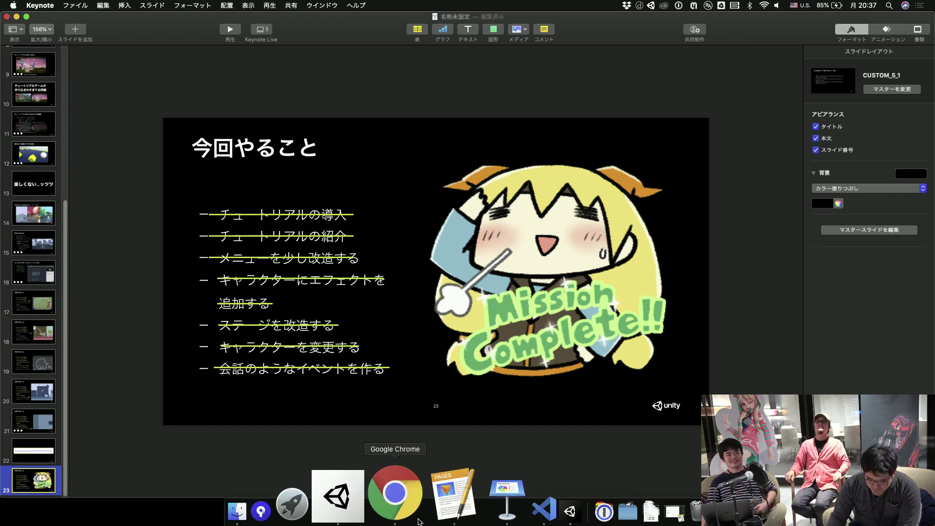
click(487, 499)
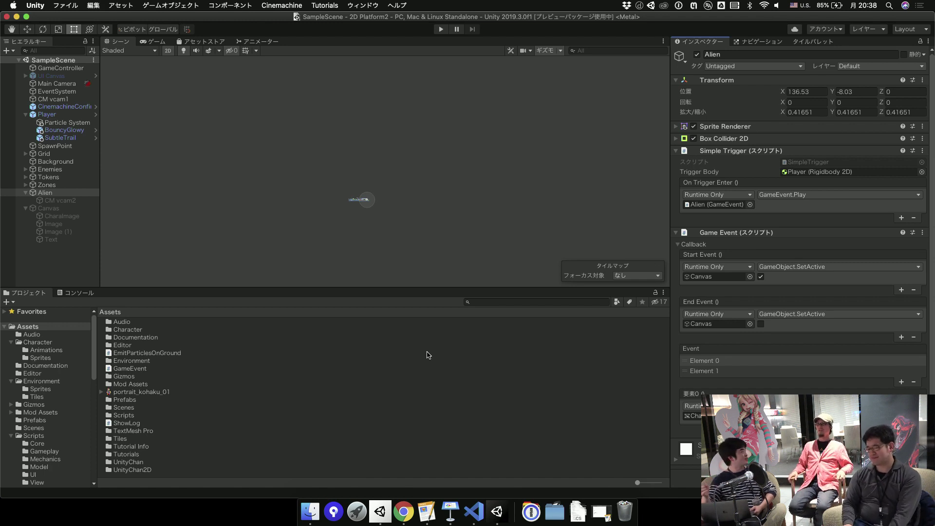
Frame the Zones area and pan and zoom the Scene view across the level.
click(49, 177)
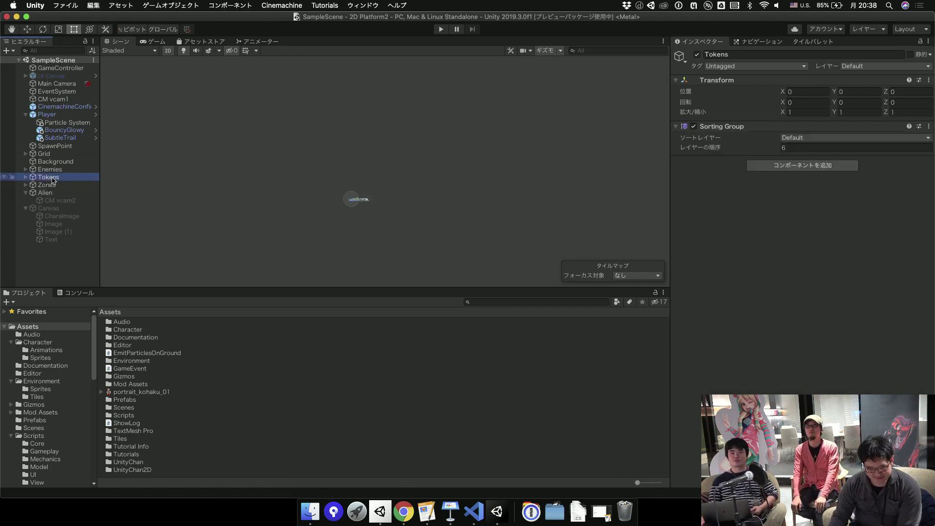
click(46, 192)
double_click(57, 189)
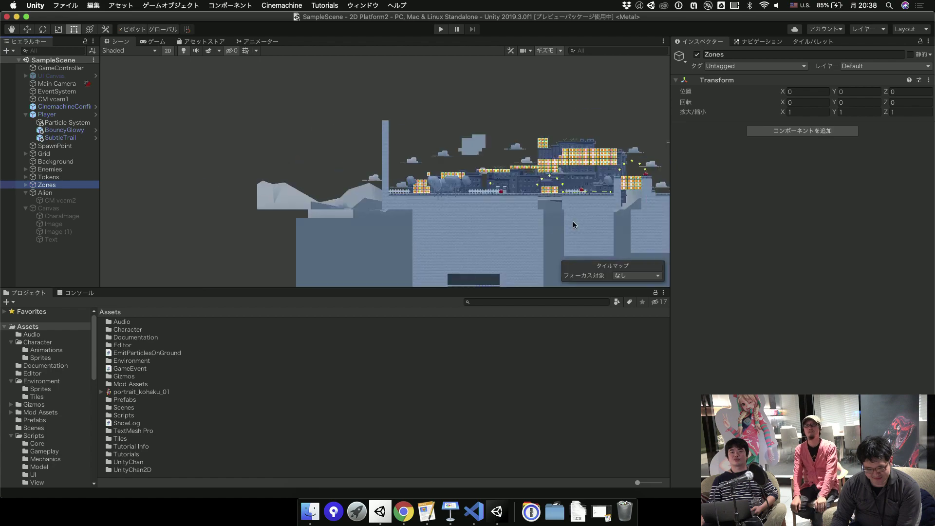
middle_drag(574, 223, 465, 192)
scroll(464, 191, up, 3)
scroll(389, 195, up, 5)
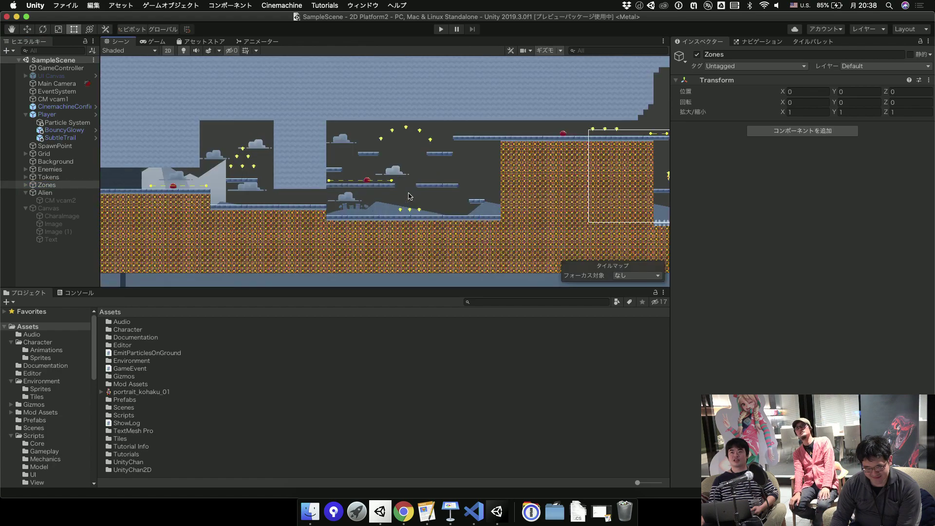
scroll(319, 199, up, 3)
scroll(319, 198, right, 2)
scroll(319, 195, down, 5)
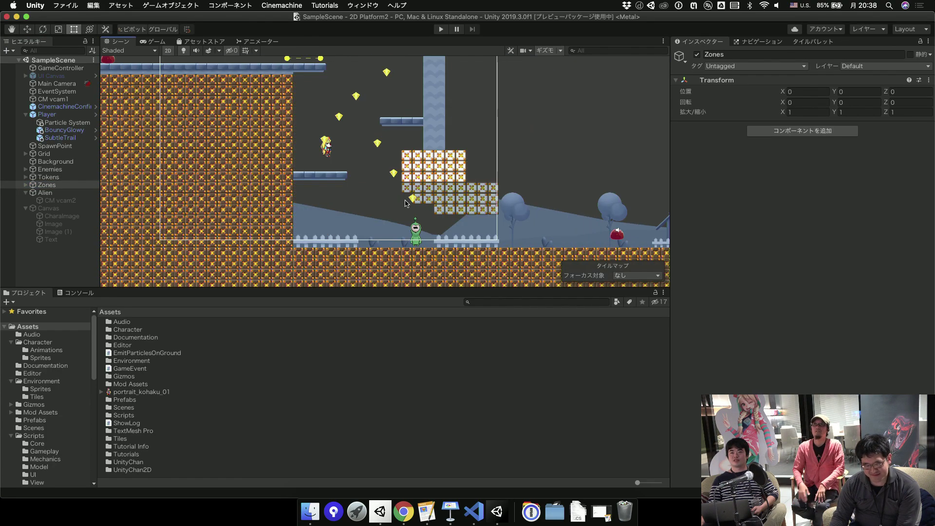
scroll(318, 185, down, 2)
scroll(318, 179, down, 2)
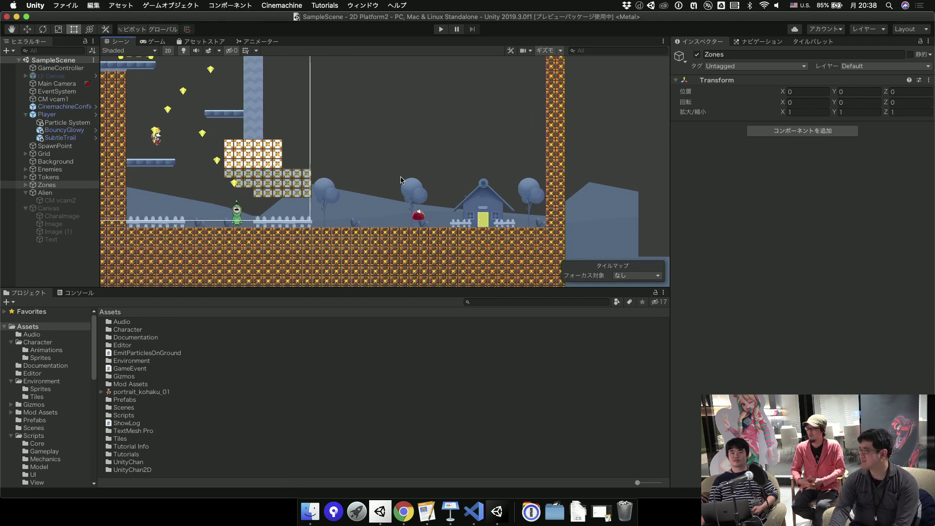
Select the Alien and check its Simple Trigger: Player, On Trigger Enter → GameEvent.Play.
click(64, 193)
click(65, 186)
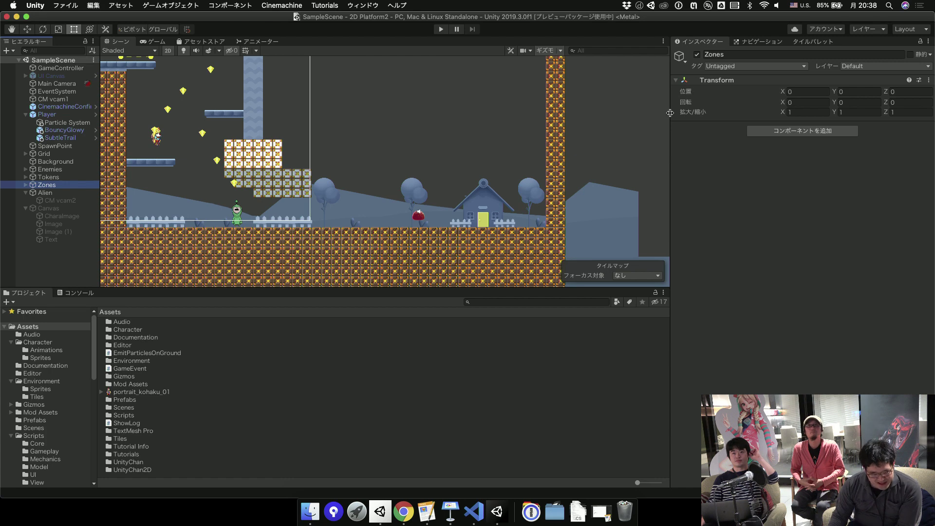
middle_drag(268, 243, 375, 272)
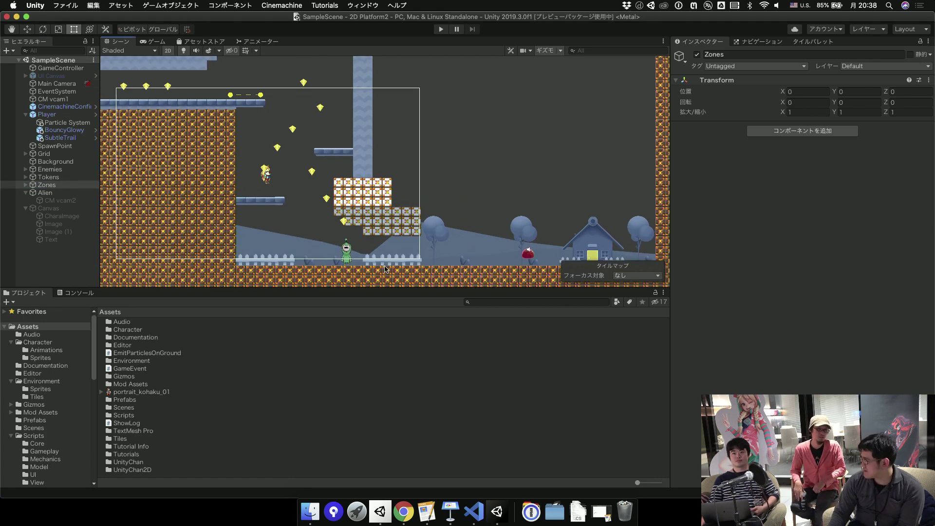
click(348, 253)
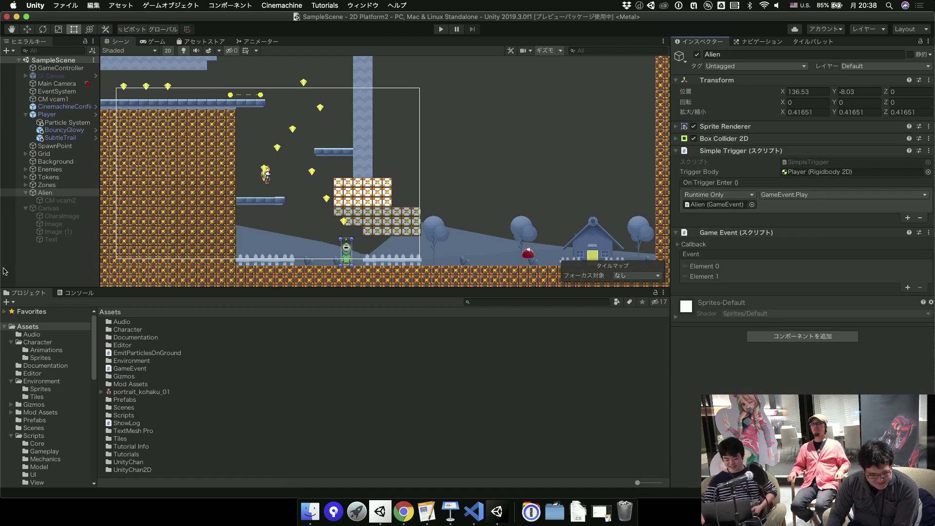
click(68, 201)
click(68, 193)
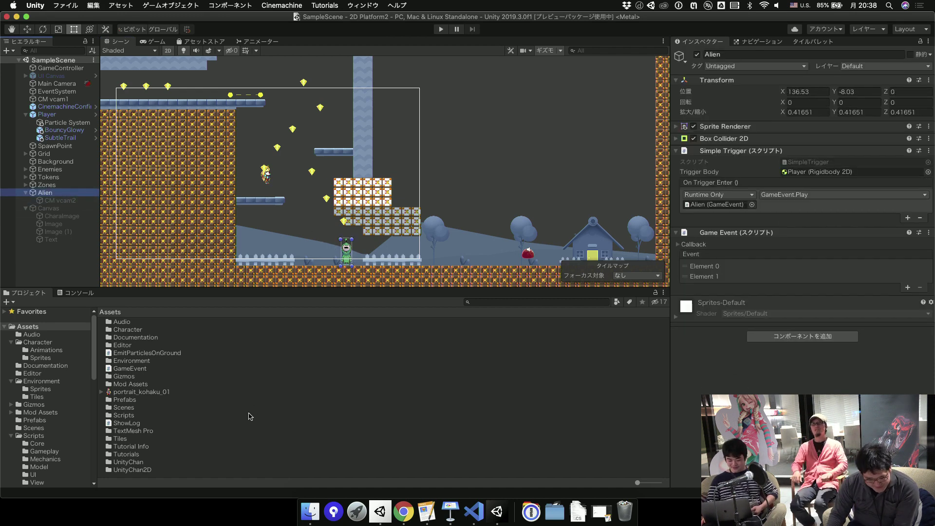
Collapse the Project folders including UnityChan, then bring Keynote to the front.
click(21, 349)
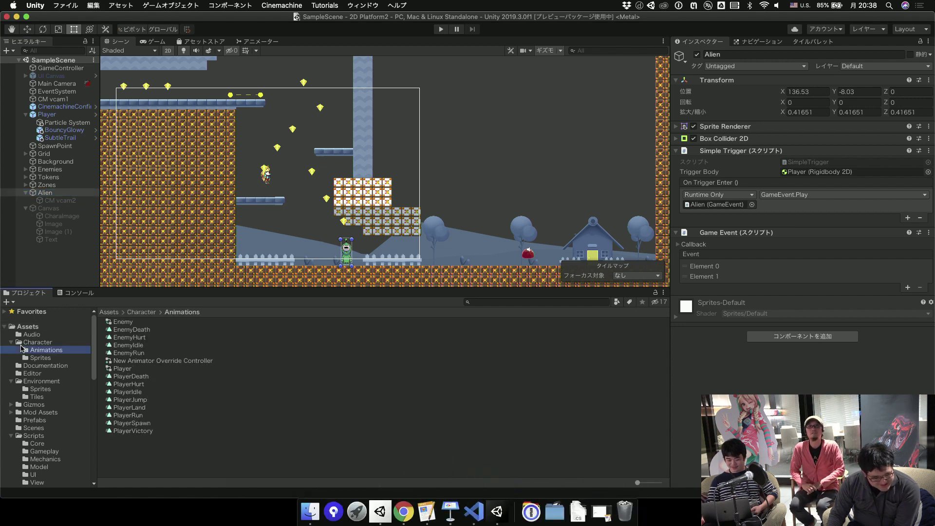
key(Left)
key(Left)
key(Down)
key(Down)
key(Down)
key(Left)
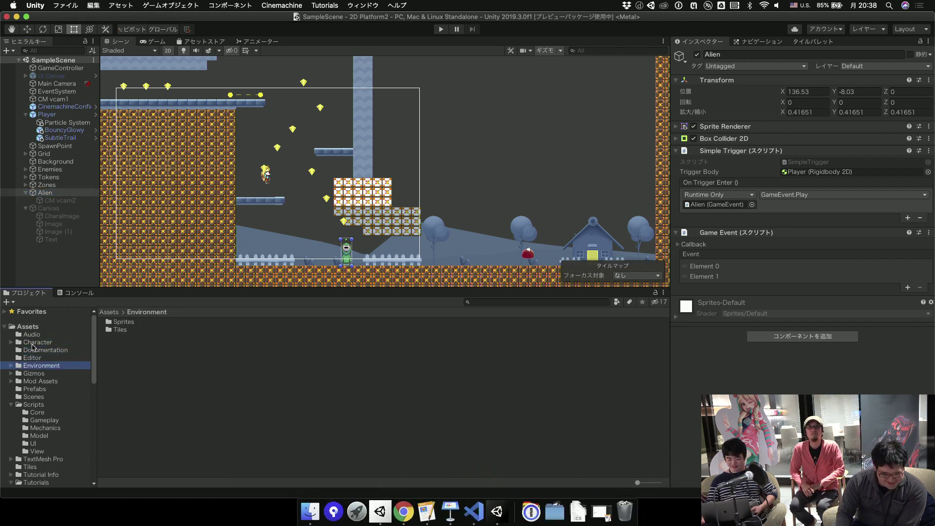
key(Down)
key(Down)
key(Down)
key(Down)
key(Left)
key(Down)
key(Down)
key(Down)
key(Down)
key(Left)
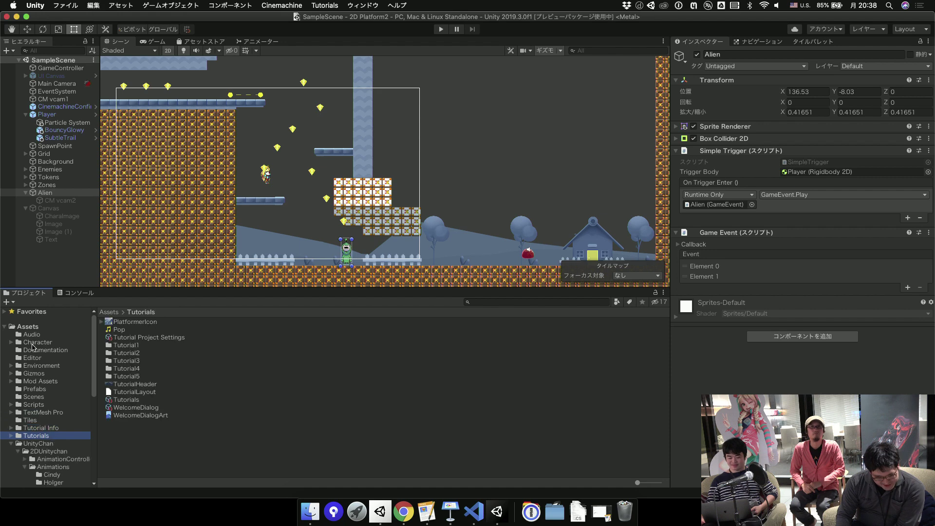
key(Down)
key(Right)
key(Left)
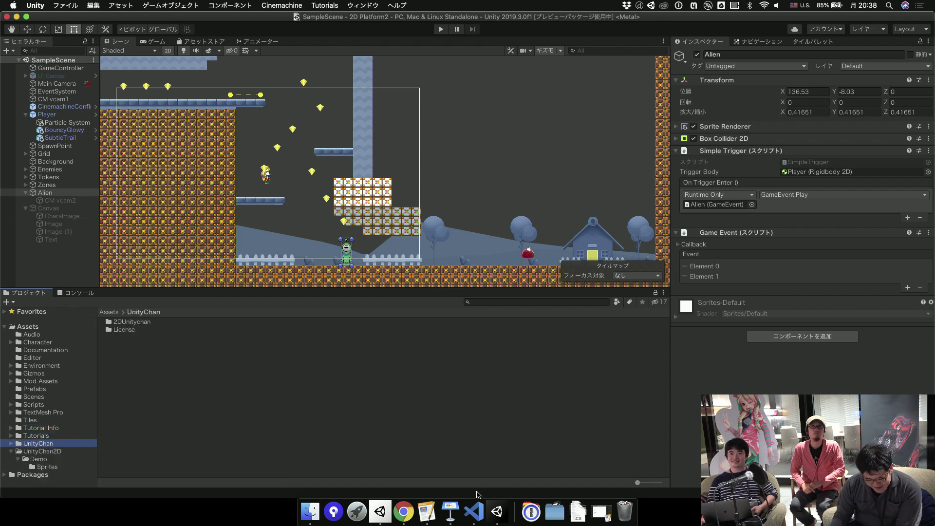
click(450, 510)
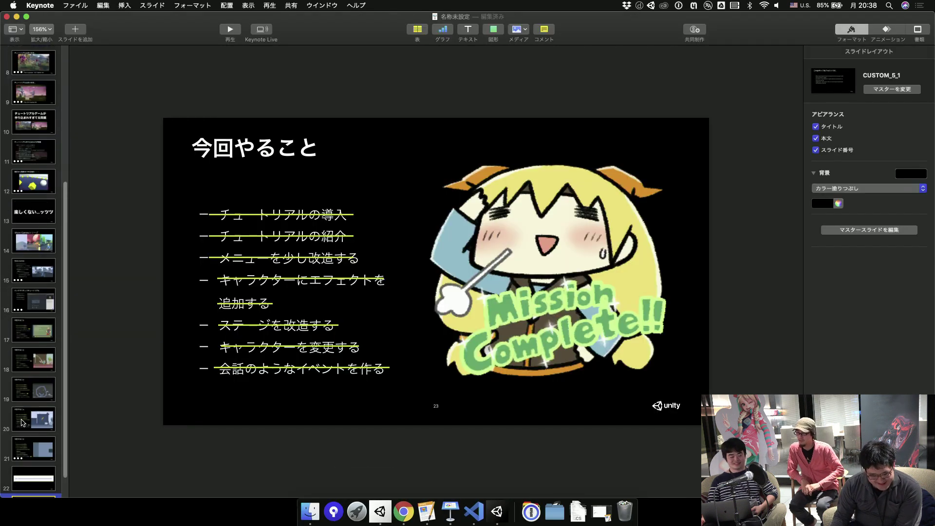
Scroll to slide 23, then bring up the GameEvent.cs gist in Chrome.
scroll(22, 422, down, 2)
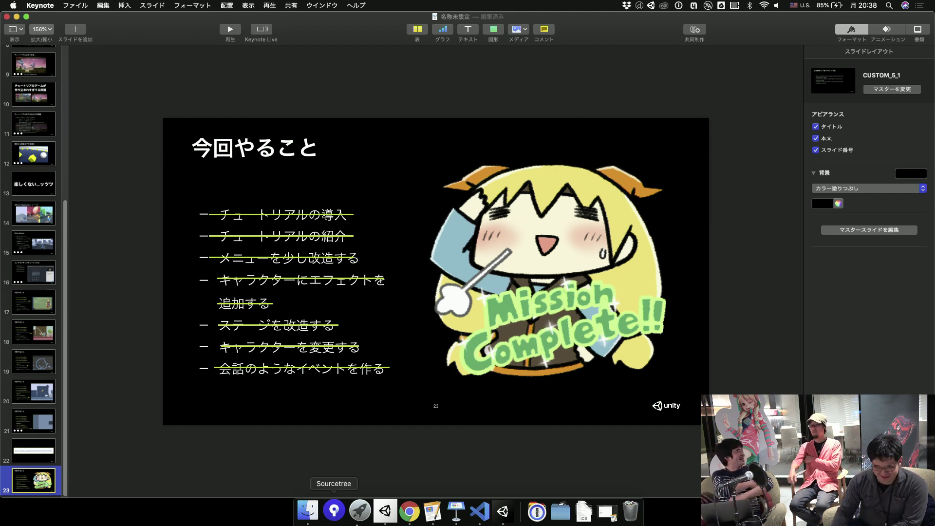
click(400, 510)
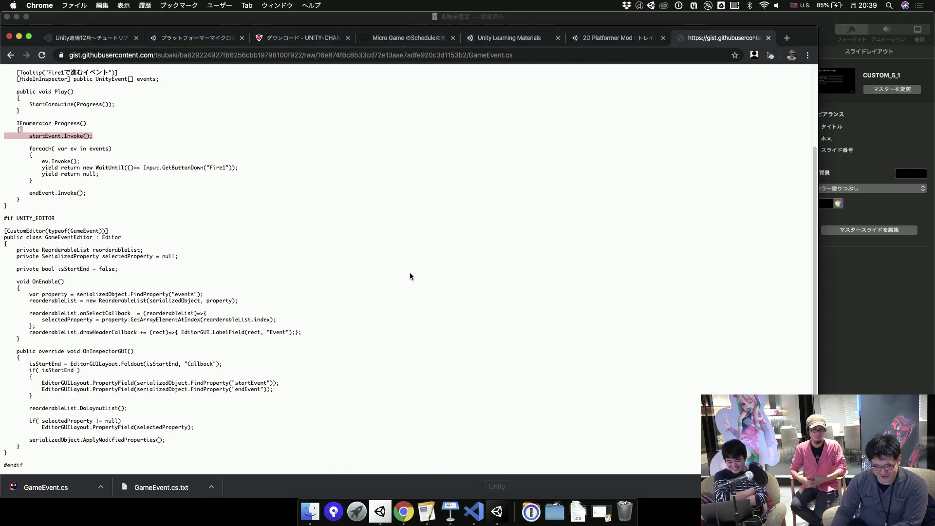
Deselect the GameEvent.cs code and switch back to Keynote.
click(294, 318)
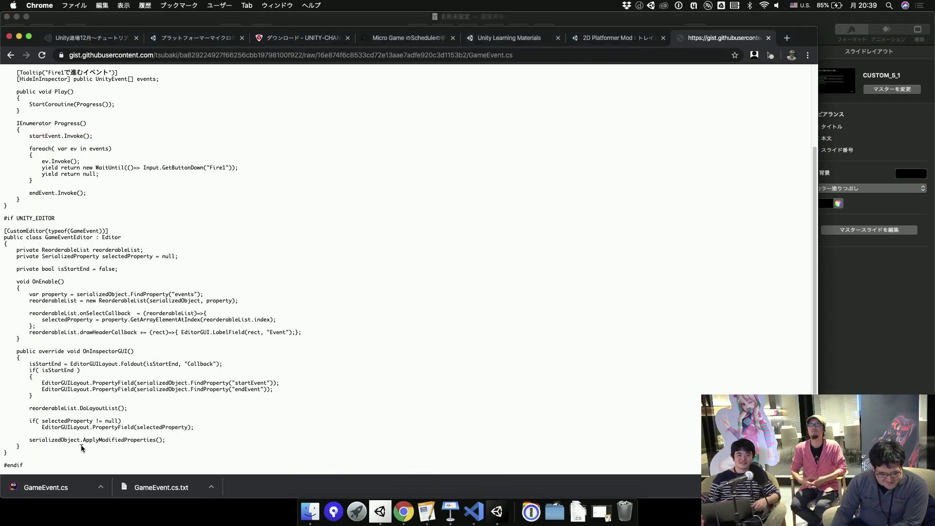
key(super+Tab)
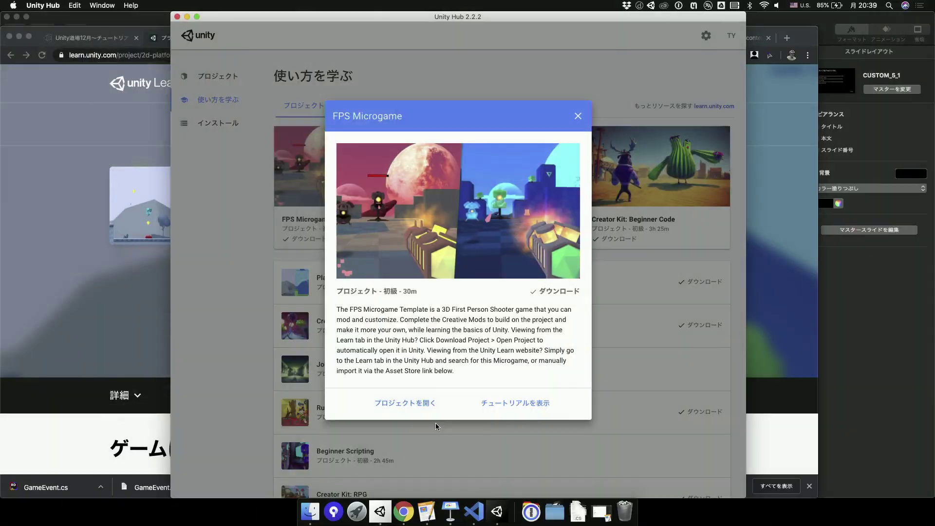
Open the FPS Microgame tutorials page, scroll through its mods, and return to Unity Hub.
click(507, 408)
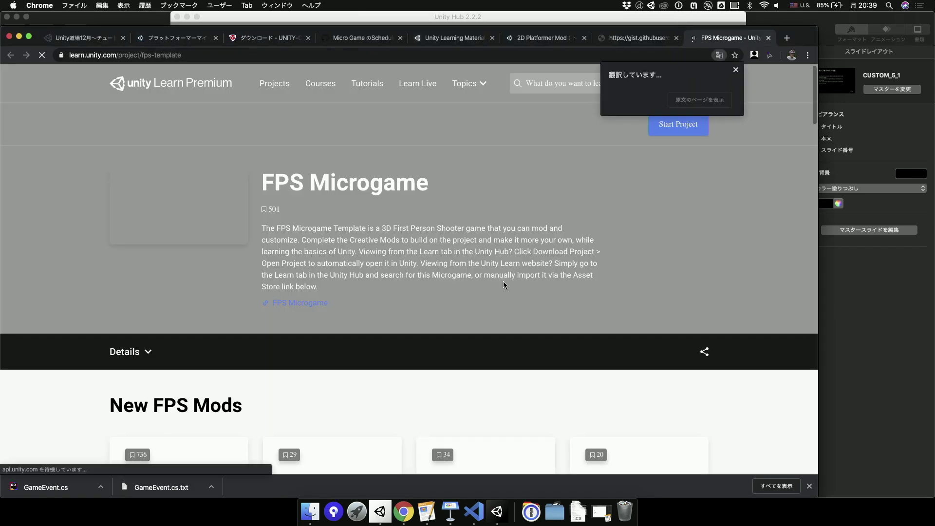
scroll(503, 281, down, 10)
scroll(504, 280, up, 4)
scroll(633, 282, down, 1)
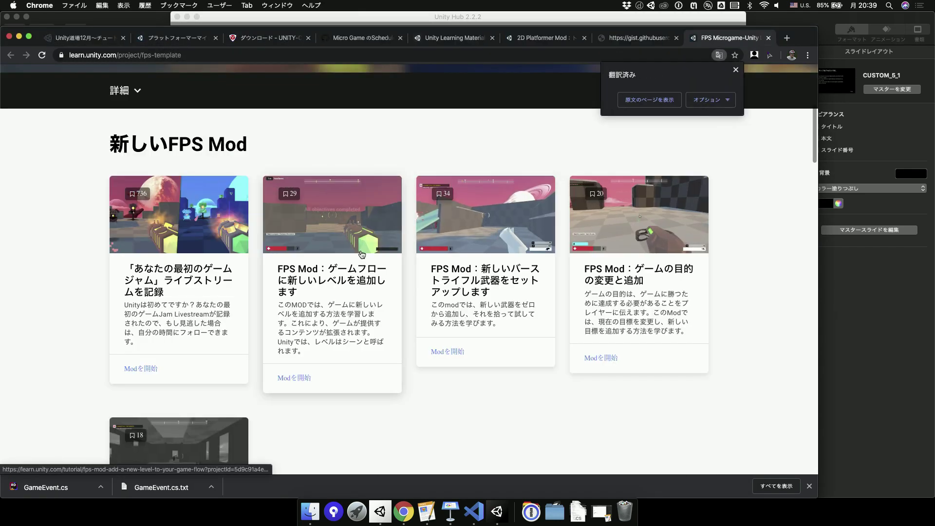
scroll(766, 279, down, 1)
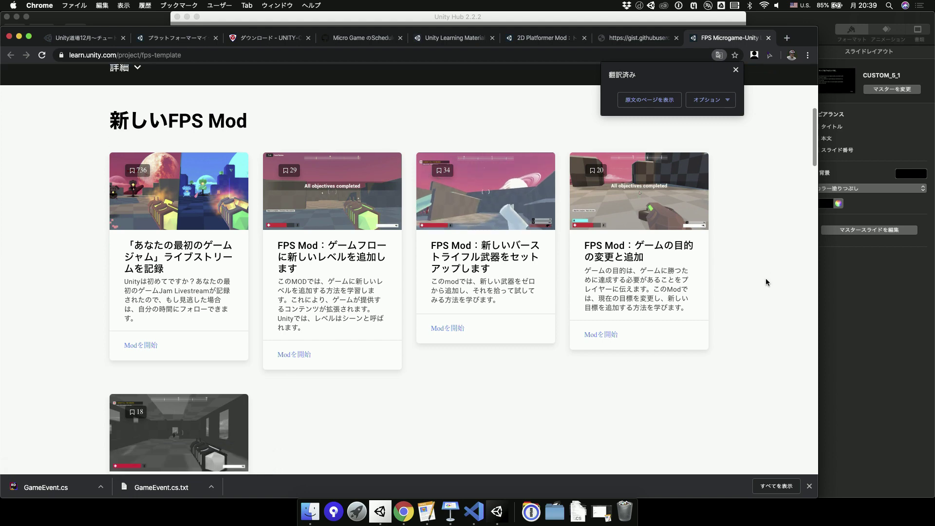
scroll(588, 292, down, 5)
scroll(587, 293, down, 2)
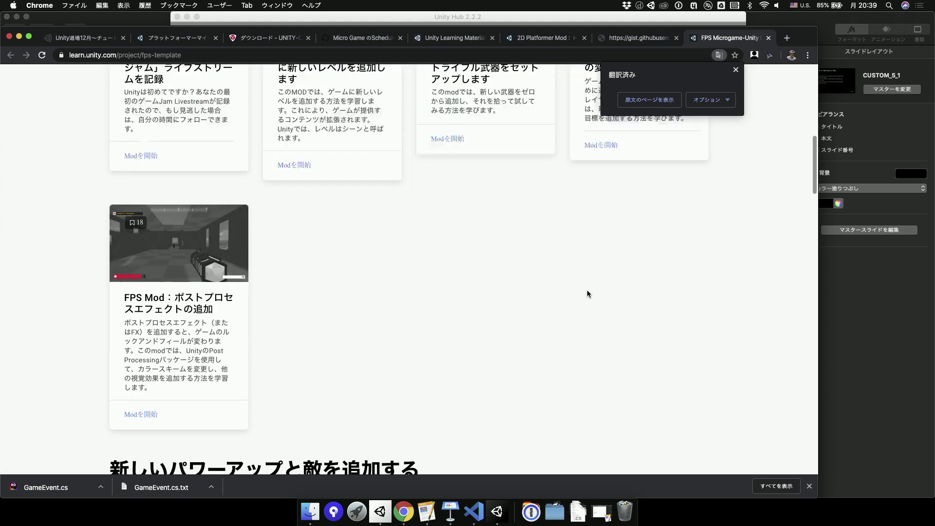
scroll(587, 291, down, 12)
scroll(587, 291, up, 1)
scroll(588, 294, down, 11)
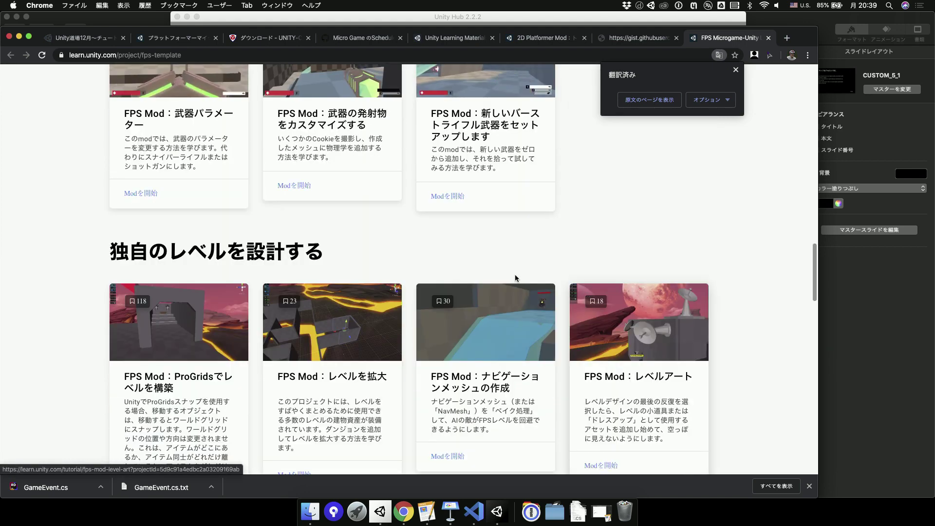
scroll(513, 262, down, 6)
scroll(513, 263, up, 3)
scroll(585, 297, up, 1)
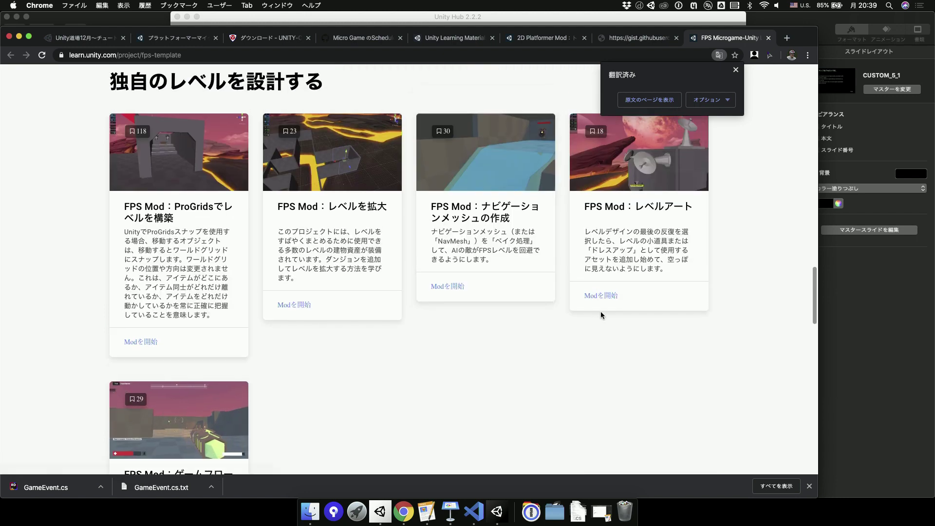
scroll(668, 331, up, 1)
scroll(732, 322, down, 1)
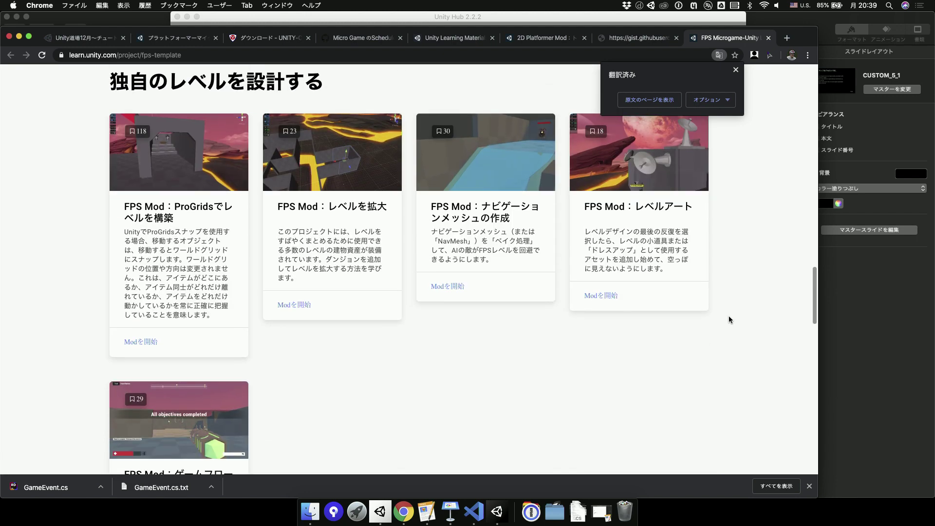
scroll(729, 320, down, 4)
key(super+Tab)
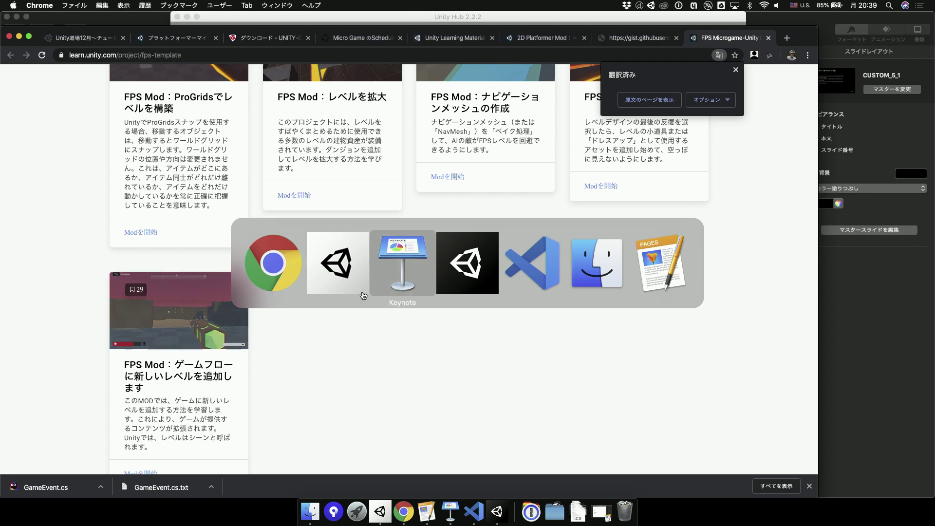
click(361, 281)
Close the FPS Microgame details and open the Karting Microgame tutorials on the web.
click(235, 328)
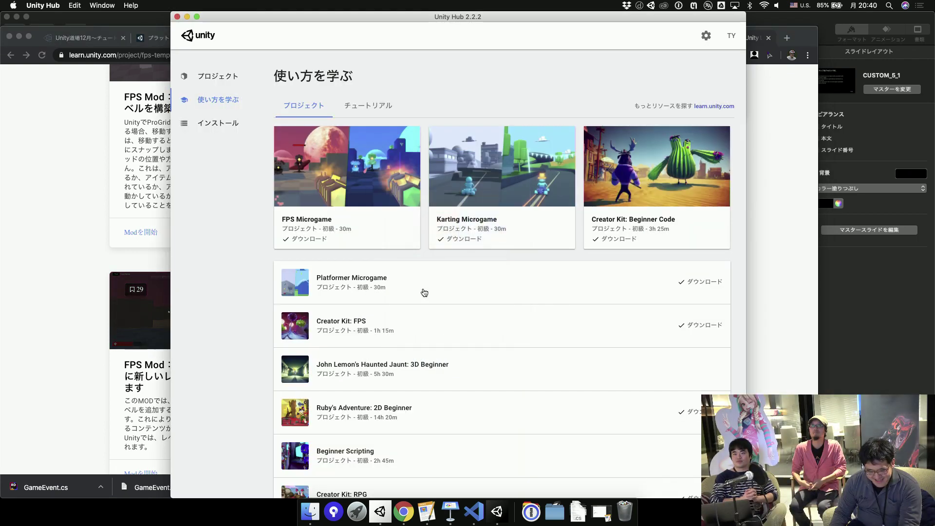
click(502, 190)
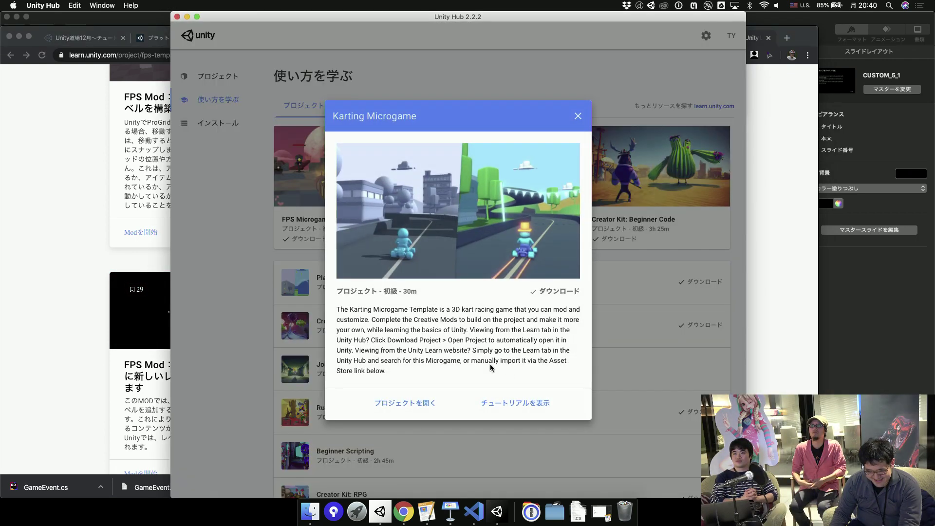
click(512, 403)
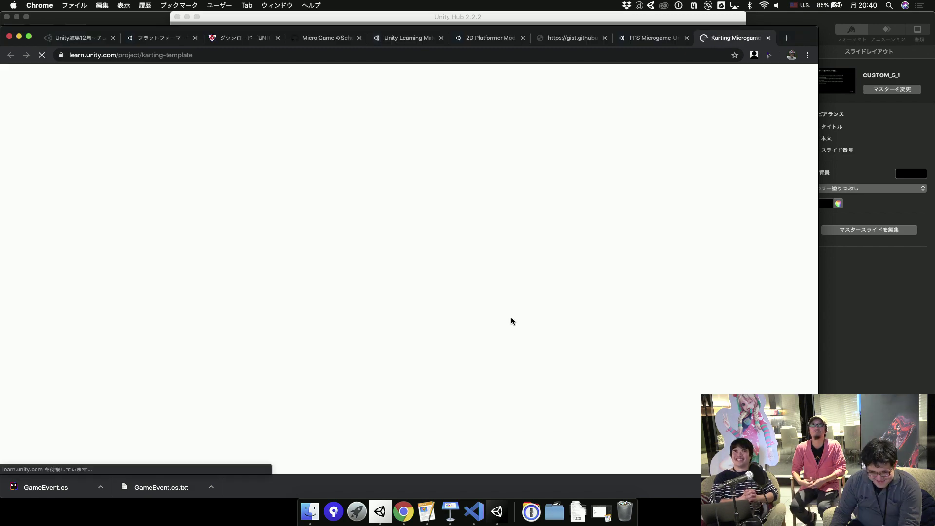
Scroll through the Karting mod tutorials, then bring Keynote's slide 23 back in front.
scroll(709, 356, down, 5)
scroll(709, 356, down, 1)
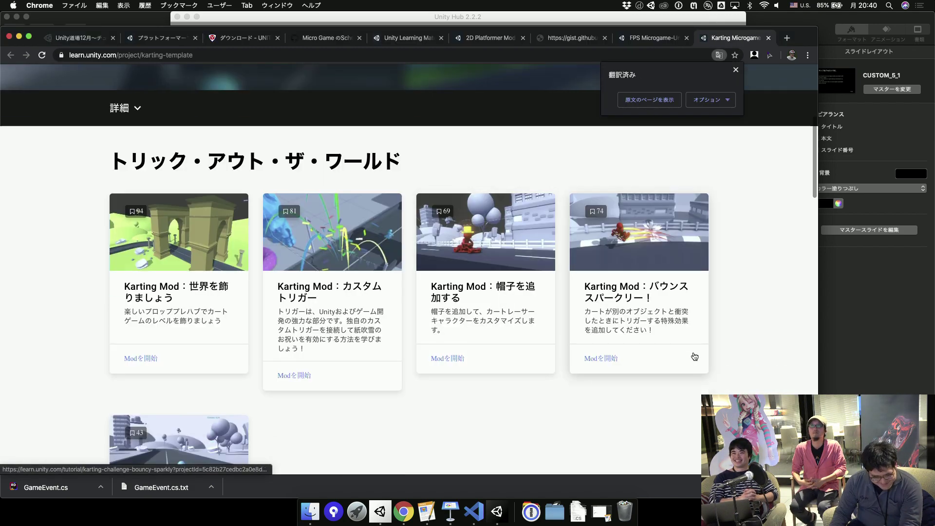
scroll(694, 352, down, 5)
scroll(694, 352, down, 5)
scroll(694, 356, down, 3)
scroll(694, 358, down, 5)
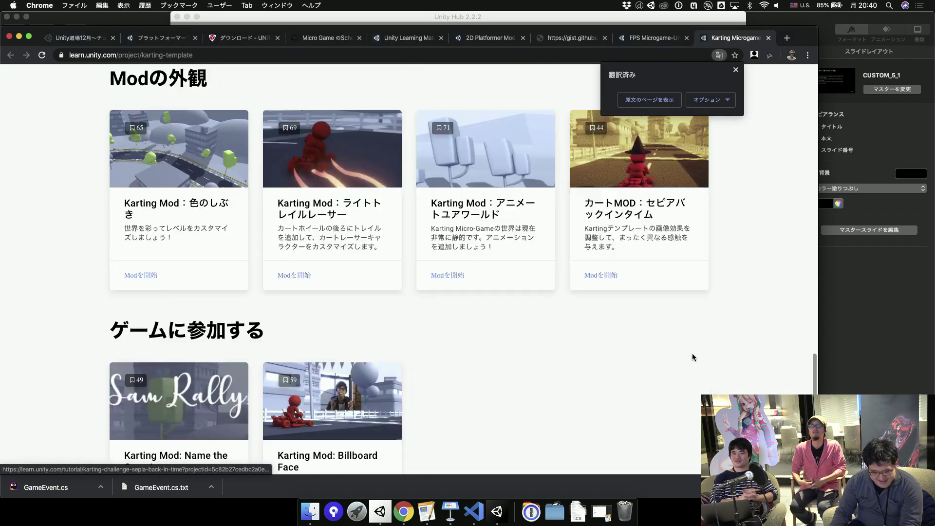
scroll(694, 356, down, 3)
scroll(693, 355, up, 3)
scroll(694, 354, up, 1)
scroll(694, 355, up, 1)
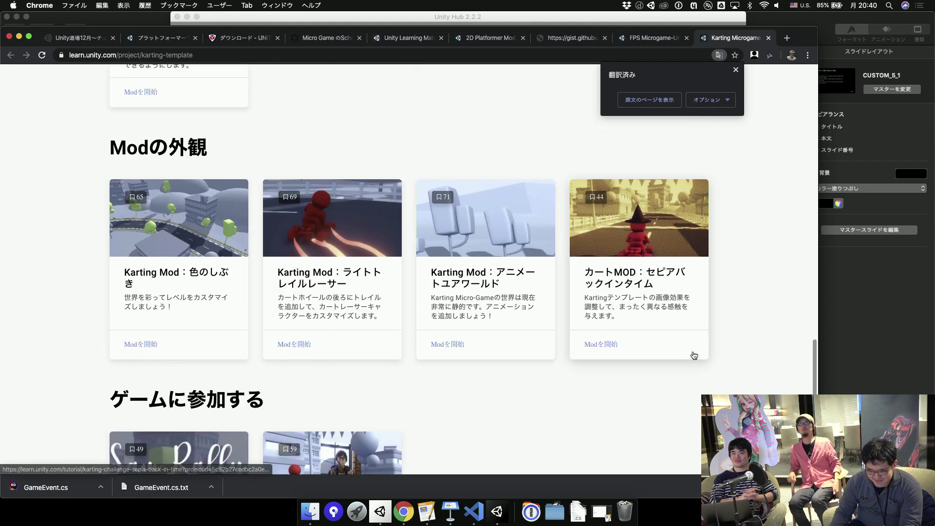
scroll(726, 361, up, 3)
scroll(726, 360, up, 3)
scroll(726, 357, up, 2)
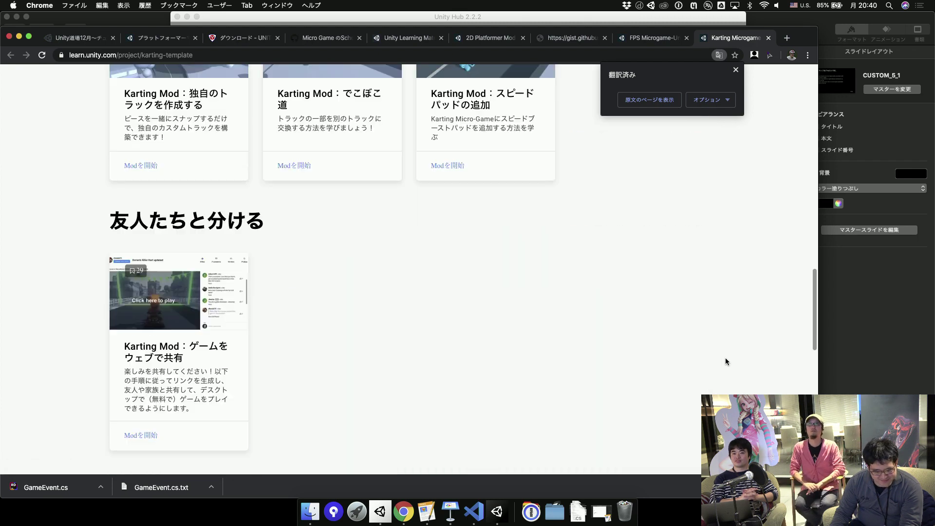
scroll(726, 357, up, 4)
scroll(725, 359, up, 1)
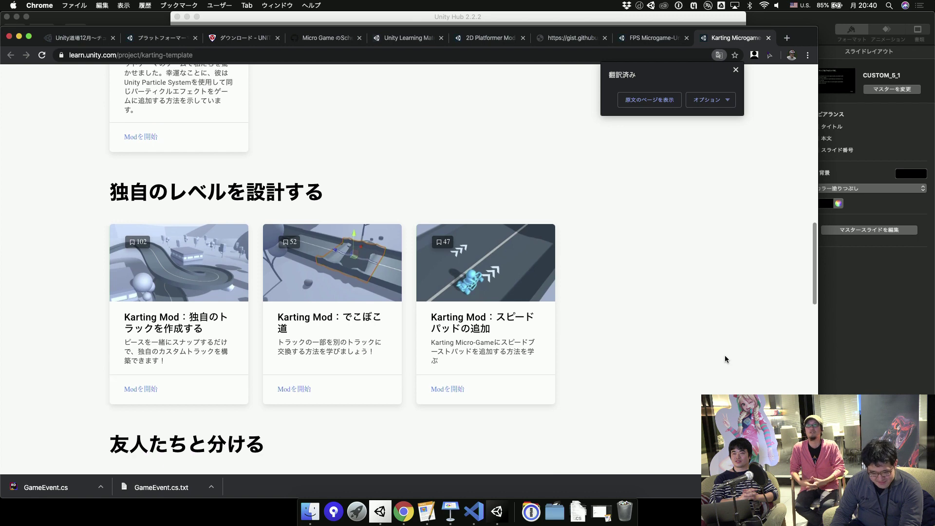
scroll(725, 359, up, 2)
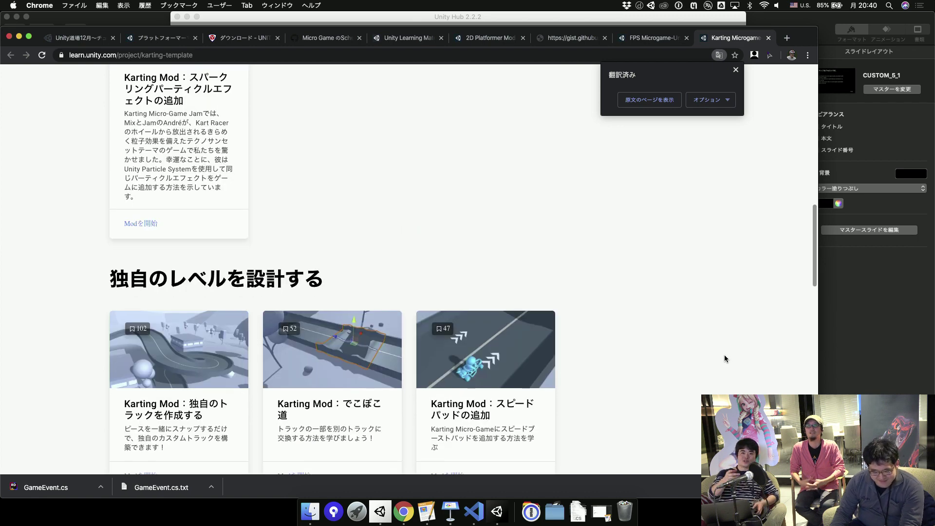
scroll(724, 355, up, 1)
scroll(724, 356, up, 3)
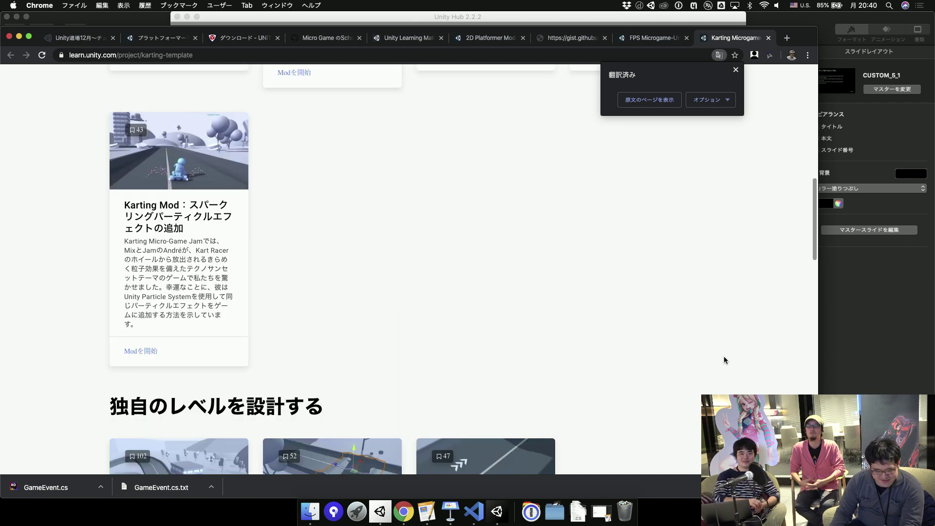
scroll(725, 357, down, 3)
scroll(726, 356, down, 7)
scroll(725, 357, up, 3)
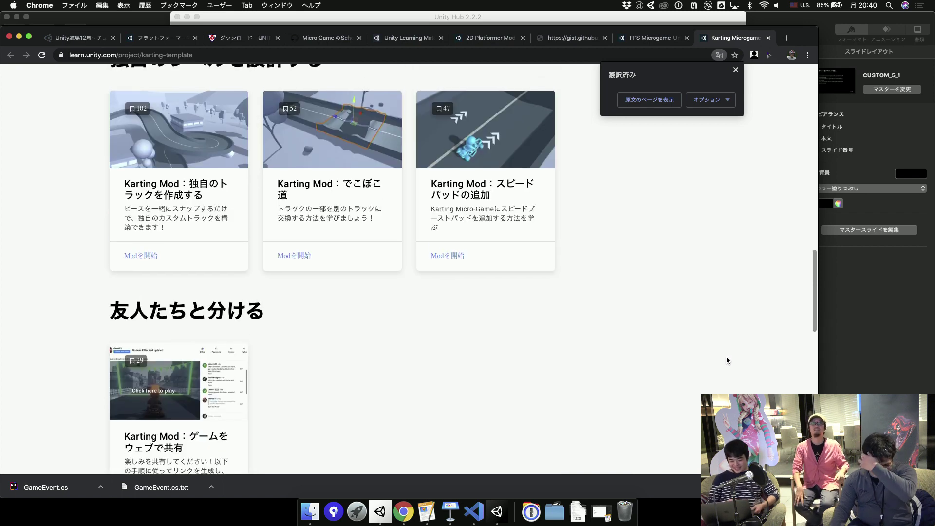
scroll(727, 360, down, 8)
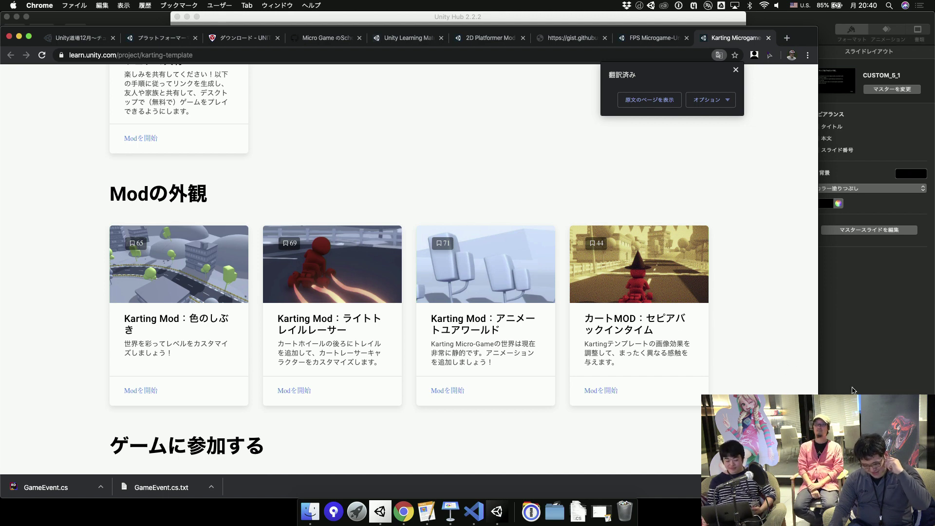
click(835, 384)
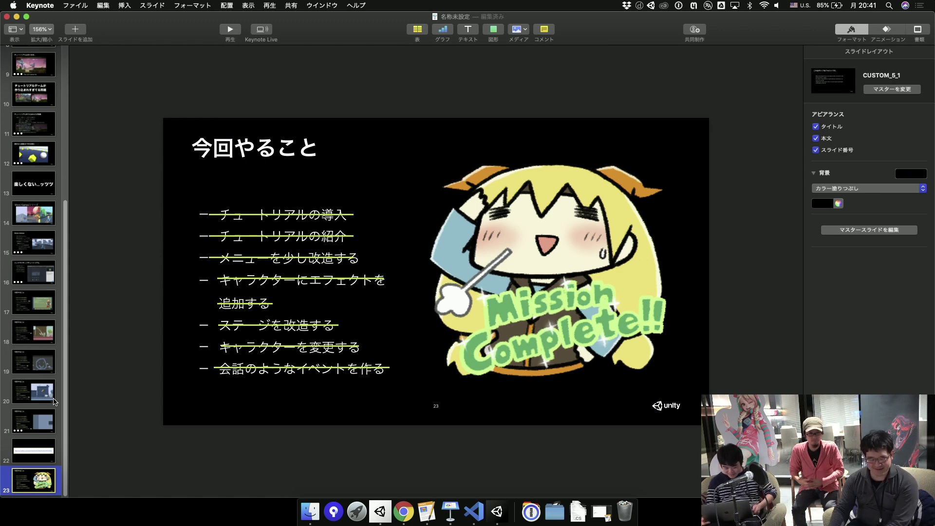
scroll(10, 288, up, 8)
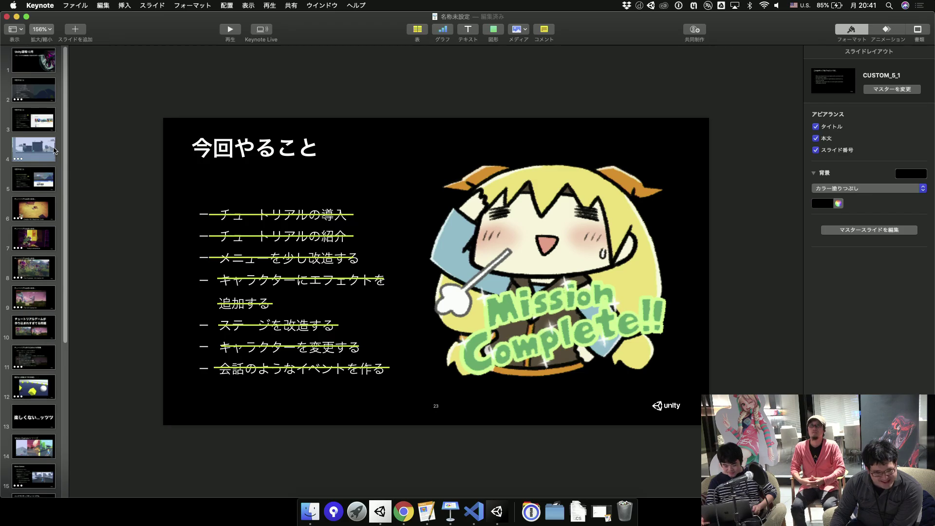